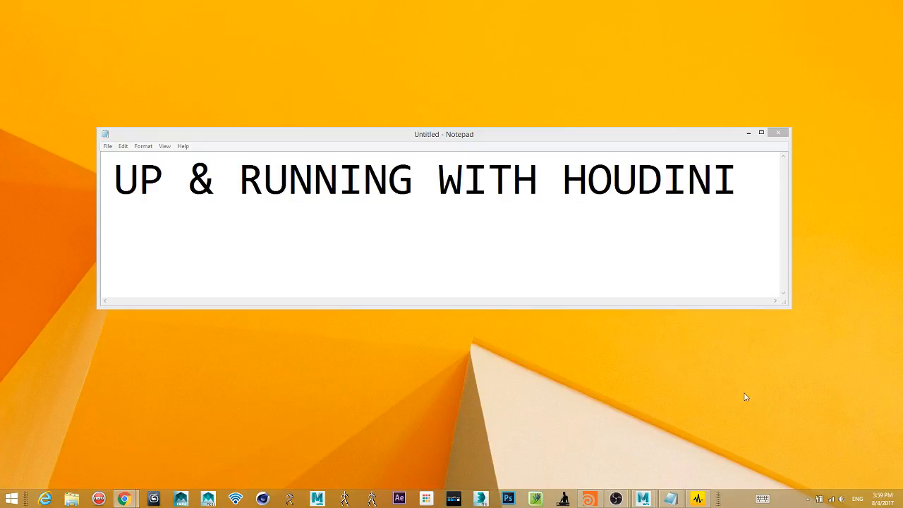
pyautogui.press('XF86AudioRaiseVolume')
pyautogui.press('XF86AudioRaiseVolume')
pyautogui.press('XF86AudioRaiseVolume')
pyautogui.press('XF86AudioLowerVolume')
pyautogui.press('XF86AudioLowerVolume')
pyautogui.press('XF86AudioLowerVolume')
# Open the SideFX website's Houdini Apprentice page in Chrome and review the download option, license limits and rendering options.
pyautogui.moveTo(124, 498)
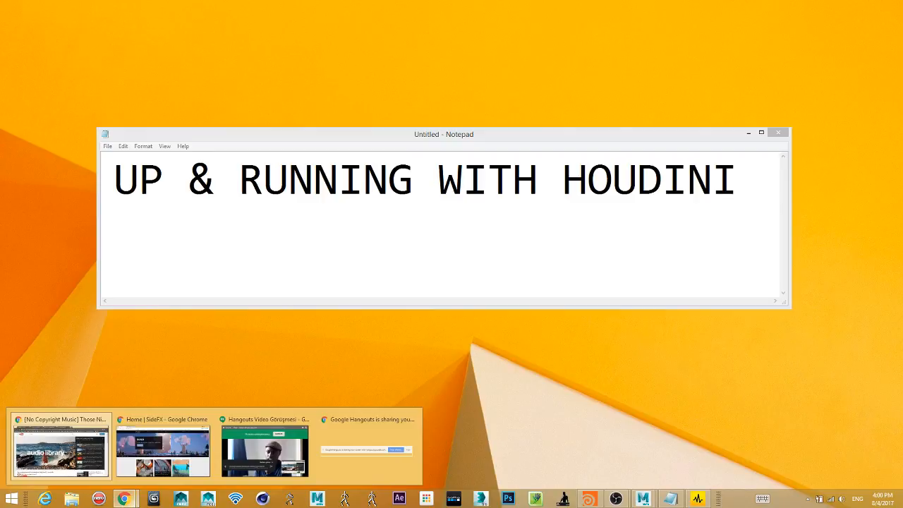
pyautogui.click(174, 452)
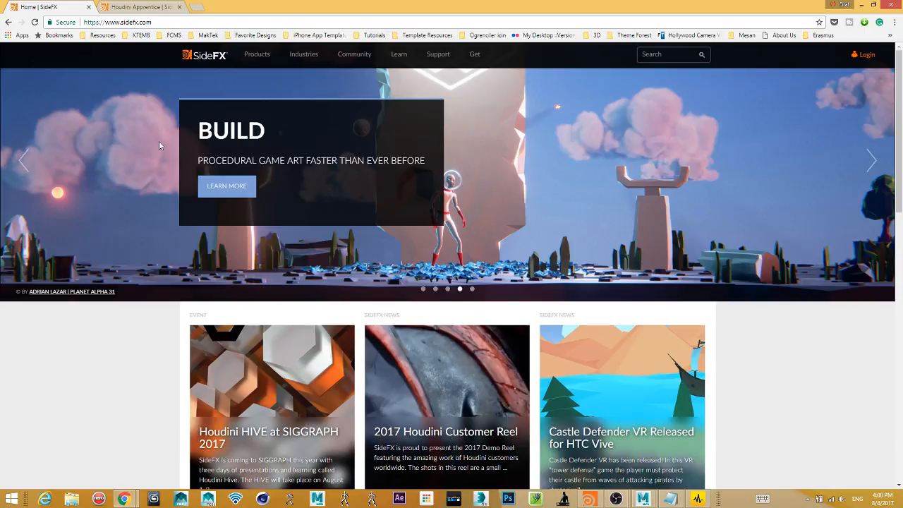
pyautogui.moveTo(262, 60)
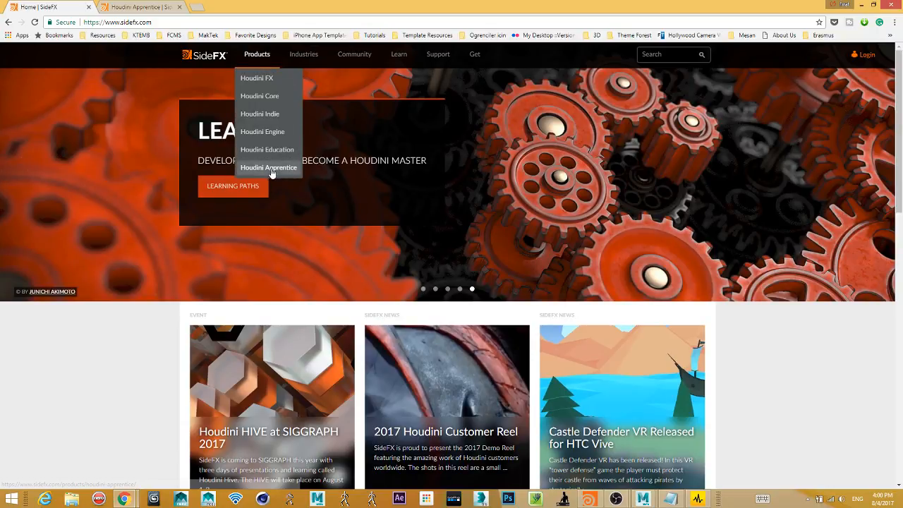
pyautogui.click(140, 7)
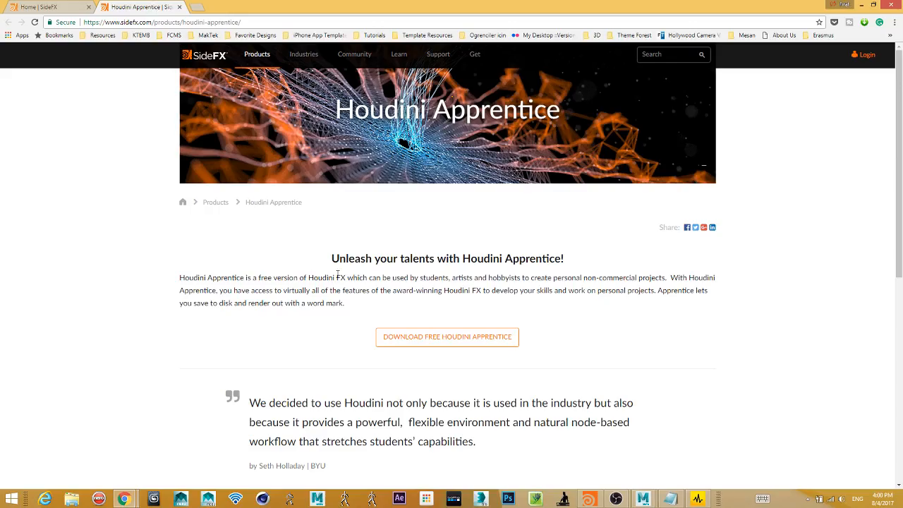
pyautogui.scroll(-2, 313, 261)
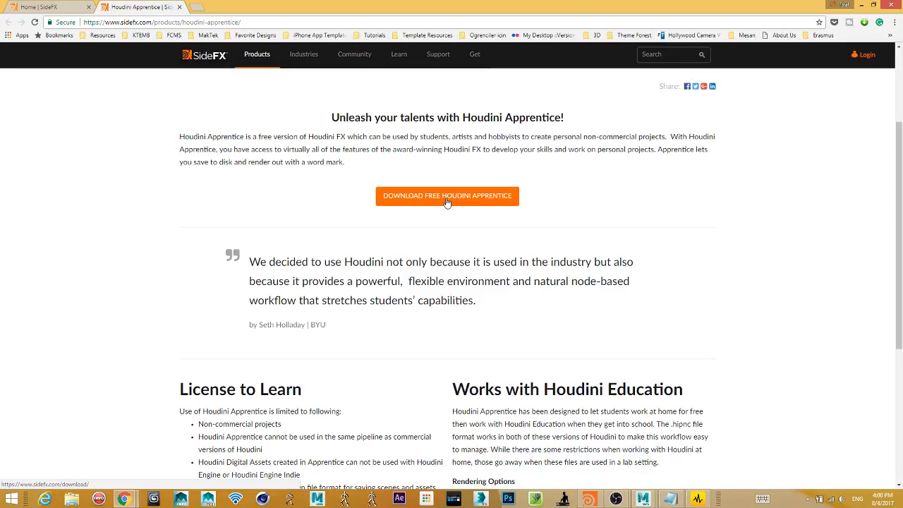
pyautogui.scroll(-3, 476, 223)
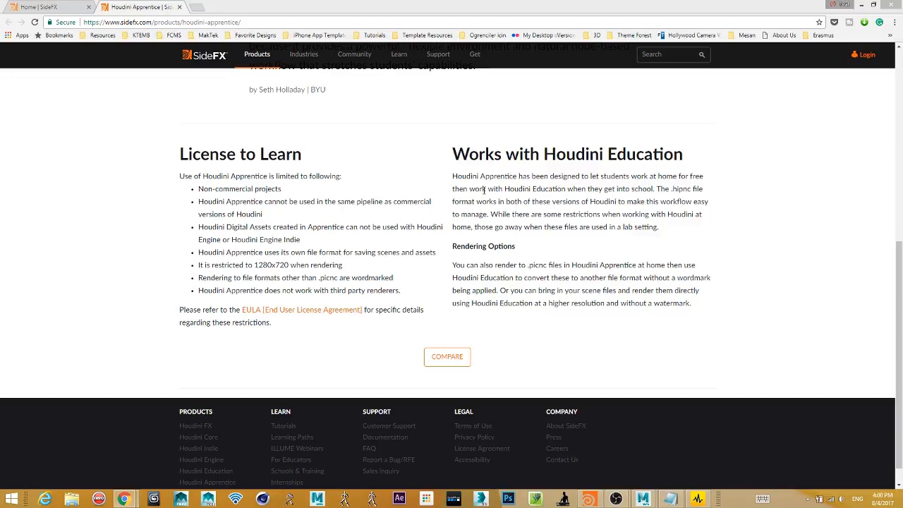
pyautogui.scroll(3, 445, 176)
pyautogui.scroll(-3, 445, 175)
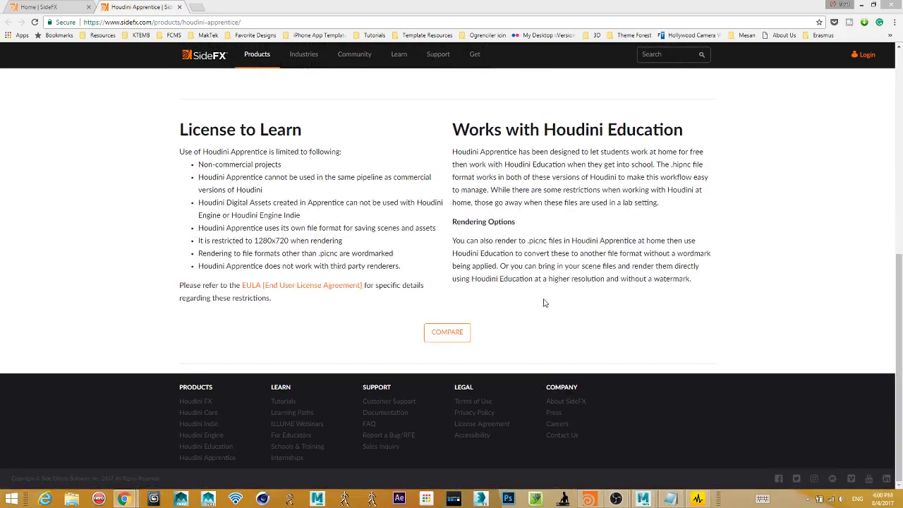
# Switch to Houdini and practise orbiting and zooming the perspective view around the empty scene's grid.
pyautogui.click(589, 499)
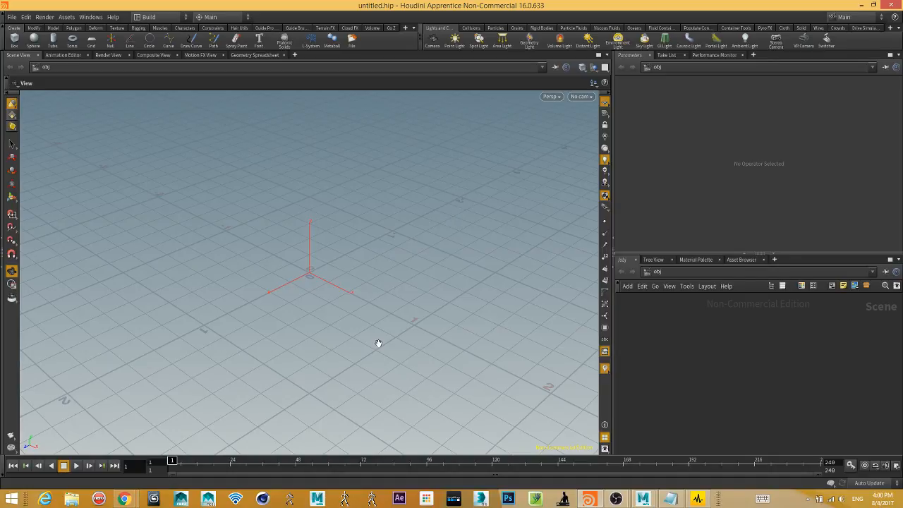
pyautogui.moveTo(378, 343); pyautogui.dragTo(332, 308)
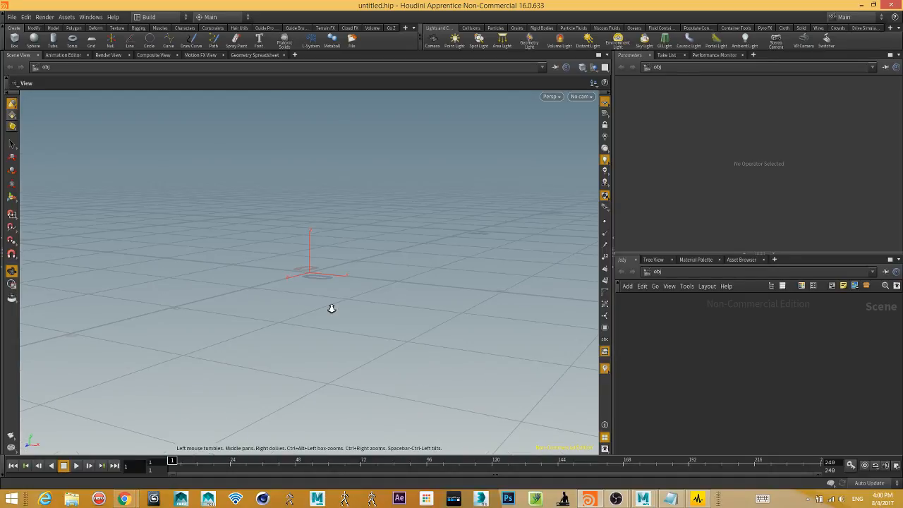
pyautogui.moveTo(331, 308); pyautogui.dragTo(302, 233, button='right')
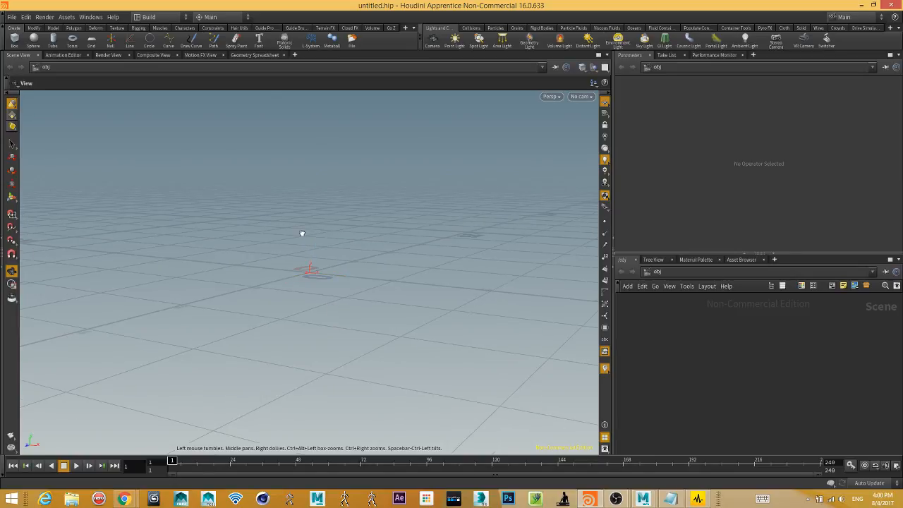
pyautogui.moveTo(302, 234); pyautogui.dragTo(443, 16)
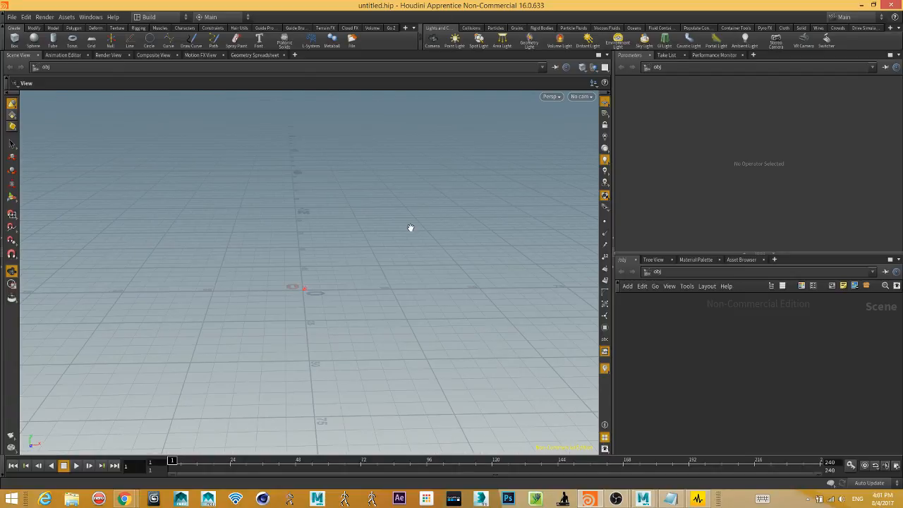
pyautogui.moveTo(410, 228); pyautogui.dragTo(349, 361, button='right')
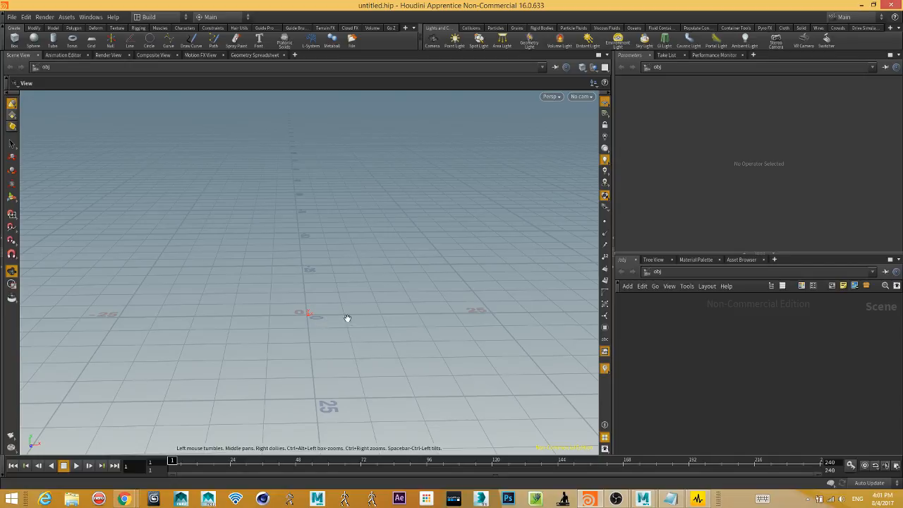
pyautogui.moveTo(315, 319); pyautogui.dragTo(236, 339)
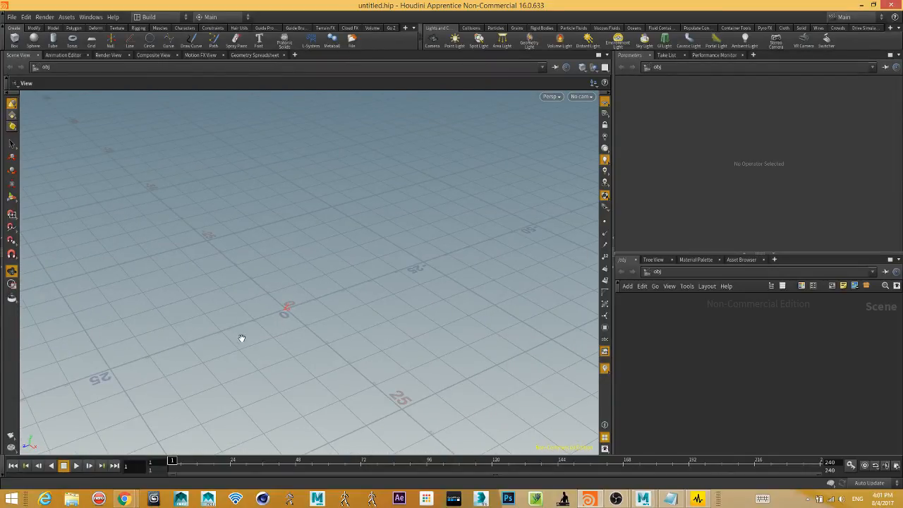
pyautogui.moveTo(270, 308); pyautogui.dragTo(562, 428)
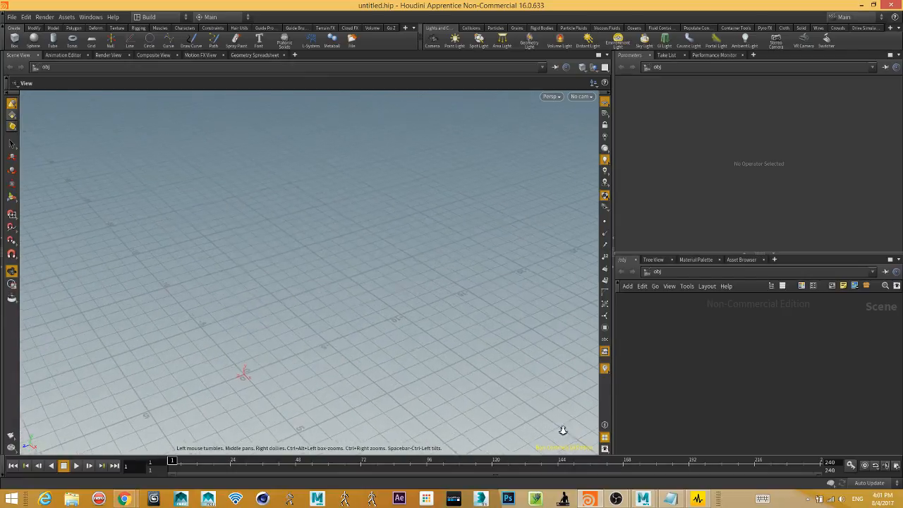
pyautogui.moveTo(304, 359); pyautogui.dragTo(172, 303)
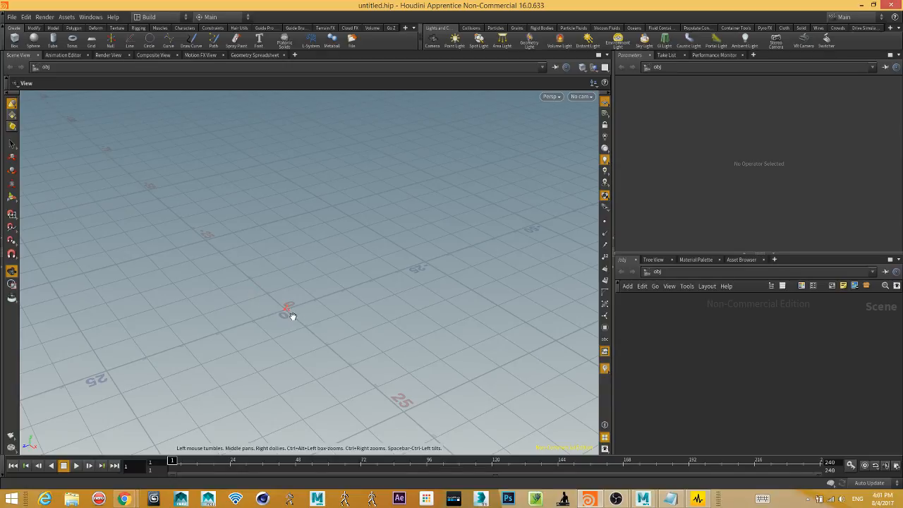
pyautogui.moveTo(298, 321)
pyautogui.mouseDown()
pyautogui.moveTo(296, 292)
pyautogui.moveTo(363, 248)
pyautogui.moveTo(324, 256)
pyautogui.moveTo(251, 329)
pyautogui.moveTo(308, 334)
pyautogui.moveTo(314, 287)
pyautogui.moveTo(299, 303)
pyautogui.moveTo(508, 365)
pyautogui.moveTo(327, 306)
pyautogui.moveTo(389, 323)
pyautogui.moveTo(181, 244)
pyautogui.moveTo(285, 310)
pyautogui.moveTo(135, 260)
pyautogui.moveTo(301, 298)
pyautogui.moveTo(284, 296)
pyautogui.moveTo(445, 262)
pyautogui.moveTo(280, 296)
pyautogui.moveTo(506, 410)
pyautogui.moveTo(312, 326)
pyautogui.moveTo(299, 292)
pyautogui.mouseUp()
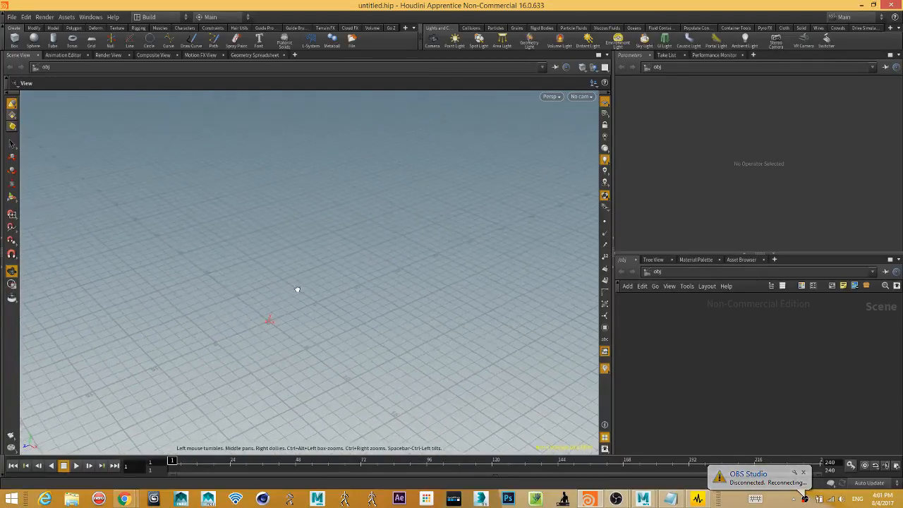
# Activate the Select tool, return to the View tool and orbit the empty scene from several angles.
pyautogui.press('s')
pyautogui.click(13, 273)
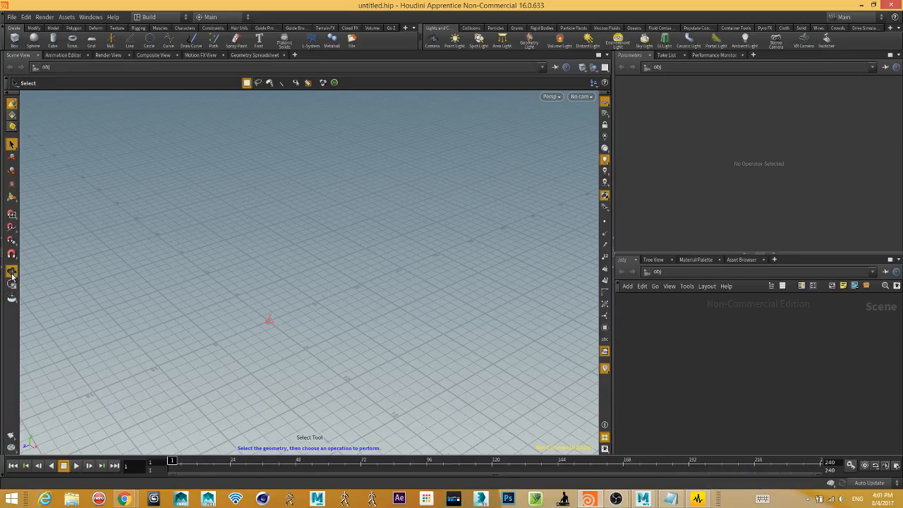
pyautogui.moveTo(298, 353); pyautogui.dragTo(212, 319)
pyautogui.moveTo(269, 292)
pyautogui.mouseDown()
pyautogui.moveTo(339, 282)
pyautogui.moveTo(308, 272)
pyautogui.moveTo(290, 311)
pyautogui.mouseUp()
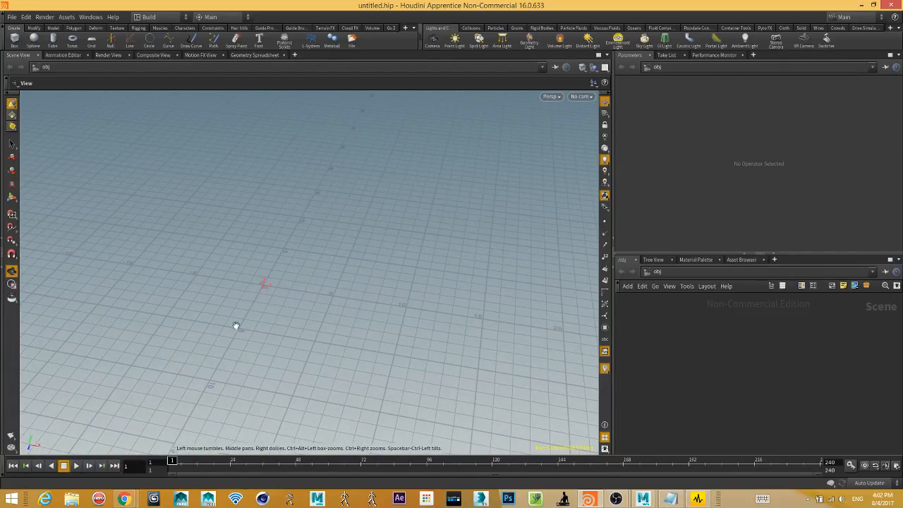
pyautogui.moveTo(238, 327); pyautogui.dragTo(343, 296)
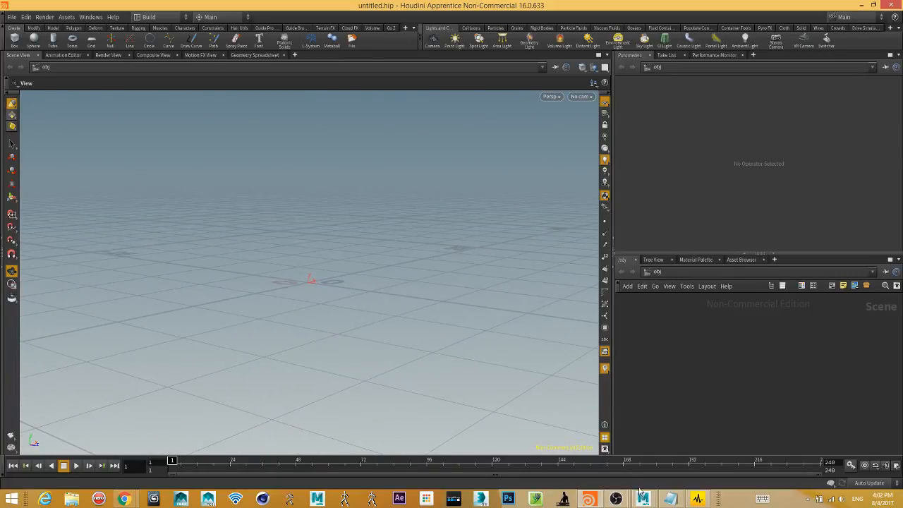
# Switch to Maya, practise orbiting and zooming its perspective view, and return to Houdini to compare orbiting.
pyautogui.moveTo(643, 498)
pyautogui.click(694, 418)
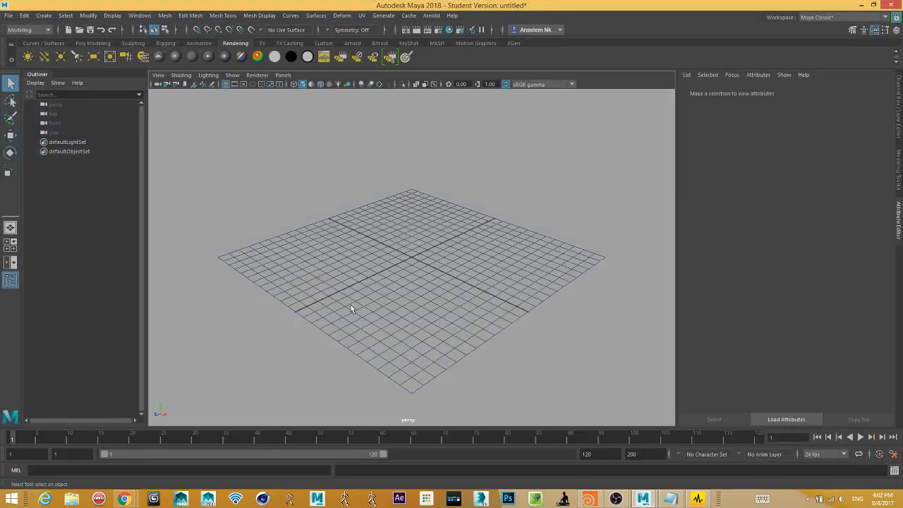
pyautogui.keyDown('alt'); pyautogui.moveTo(326, 307); pyautogui.dragTo(397, 316); pyautogui.keyUp('alt')
pyautogui.keyDown('alt'); pyautogui.moveTo(423, 274); pyautogui.dragTo(383, 250); pyautogui.keyUp('alt')
pyautogui.keyDown('alt'); pyautogui.moveTo(383, 250); pyautogui.dragTo(460, 315, button='right'); pyautogui.keyUp('alt')
pyautogui.keyDown('alt'); pyautogui.moveTo(461, 314); pyautogui.dragTo(345, 275); pyautogui.keyUp('alt')
pyautogui.keyDown('alt'); pyautogui.moveTo(345, 276); pyautogui.dragTo(419, 302, button='right'); pyautogui.keyUp('alt')
pyautogui.moveTo(419, 302)
pyautogui.keyDown('alt'); pyautogui.mouseDown()
pyautogui.moveTo(383, 312)
pyautogui.moveTo(425, 292)
pyautogui.moveTo(411, 316)
pyautogui.mouseUp(); pyautogui.keyUp('alt')
pyautogui.keyDown('alt'); pyautogui.moveTo(411, 317); pyautogui.dragTo(243, 267, button='right'); pyautogui.keyUp('alt')
pyautogui.keyDown('alt'); pyautogui.moveTo(244, 267); pyautogui.dragTo(457, 240); pyautogui.keyUp('alt')
pyautogui.keyDown('alt'); pyautogui.moveTo(458, 239); pyautogui.dragTo(479, 261, button='right'); pyautogui.keyUp('alt')
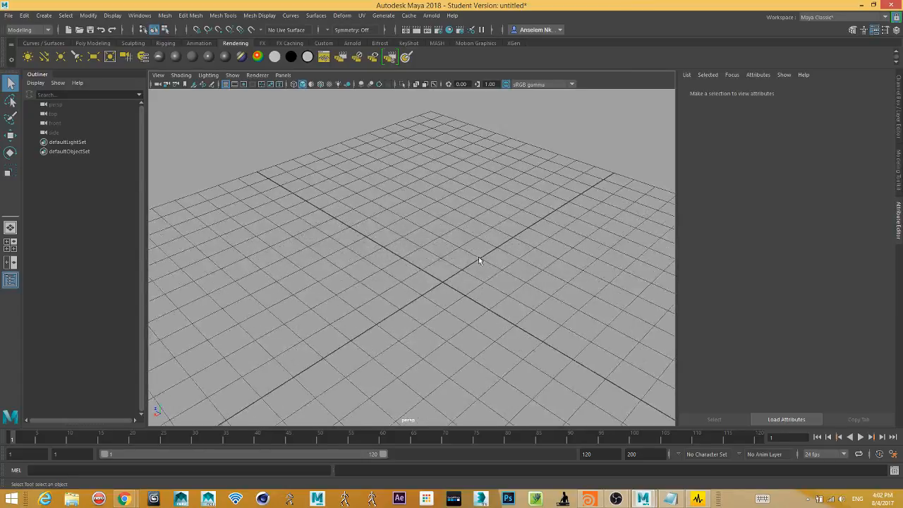
pyautogui.keyDown('alt'); pyautogui.moveTo(480, 261); pyautogui.dragTo(401, 260); pyautogui.keyUp('alt')
pyautogui.click(861, 5)
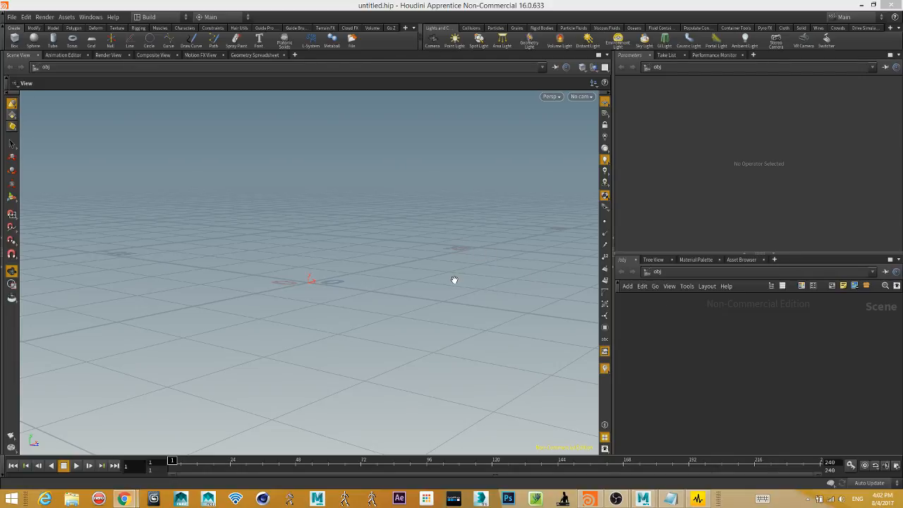
pyautogui.moveTo(314, 308); pyautogui.dragTo(264, 301)
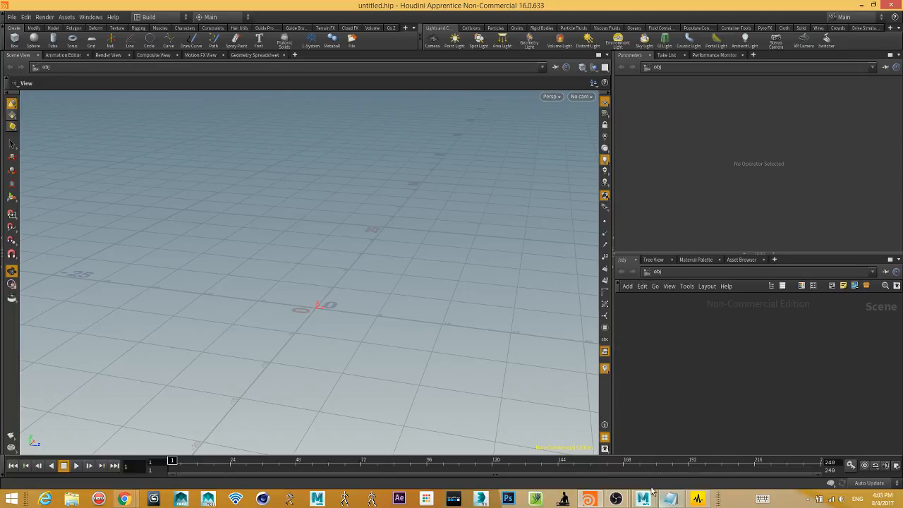
# Switch to Maya and create a polygon cylinder at the centre of the grid.
pyautogui.moveTo(646, 501)
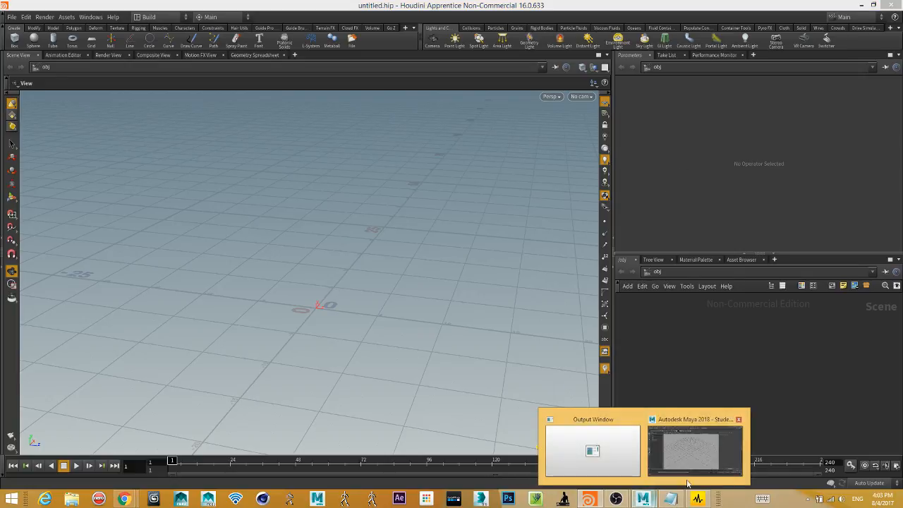
pyautogui.click(664, 428)
pyautogui.keyDown('alt'); pyautogui.moveTo(509, 305); pyautogui.dragTo(379, 239, button='right'); pyautogui.keyUp('alt')
pyautogui.keyDown('shift'); pyautogui.moveTo(419, 266); pyautogui.dragTo(375, 272, button='right'); pyautogui.keyUp('shift')
pyautogui.keyDown('alt'); pyautogui.moveTo(427, 284); pyautogui.dragTo(417, 301); pyautogui.keyUp('alt')
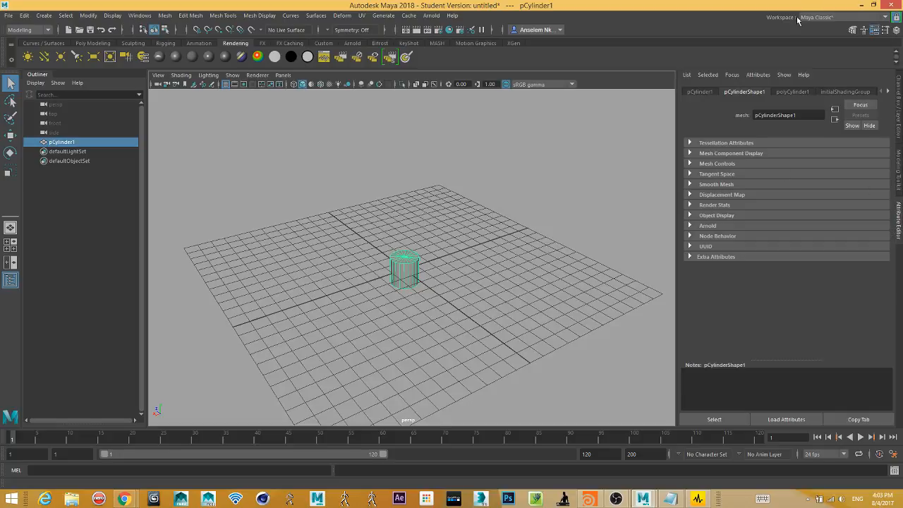
# Return to Houdini and set the geometry component selection type to Points.
pyautogui.click(861, 5)
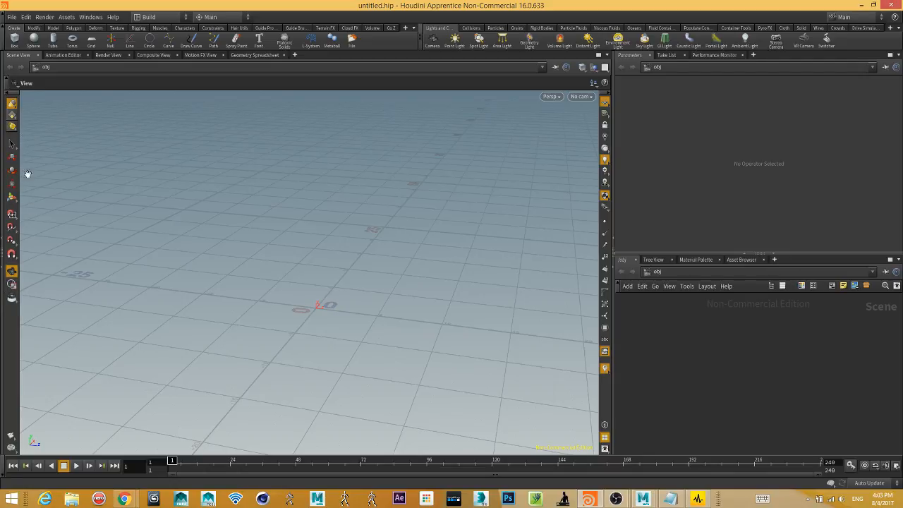
pyautogui.rightClick(12, 118)
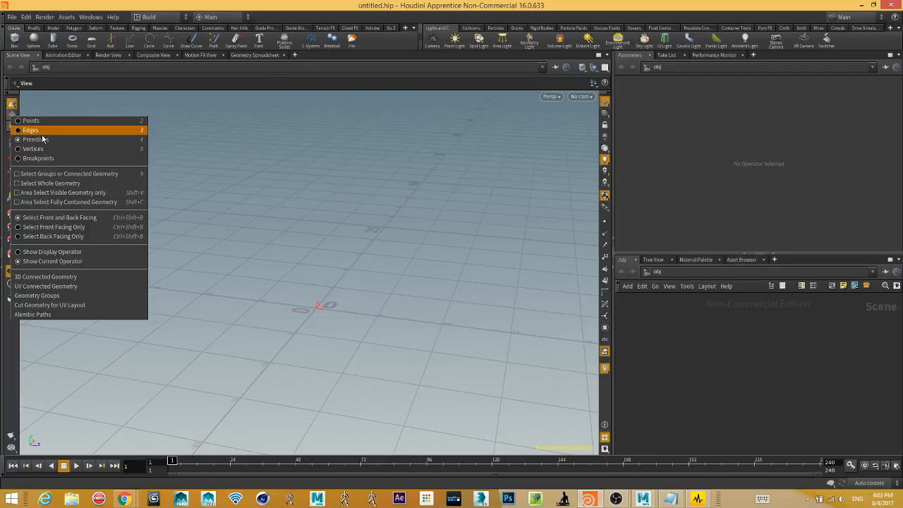
pyautogui.click(60, 121)
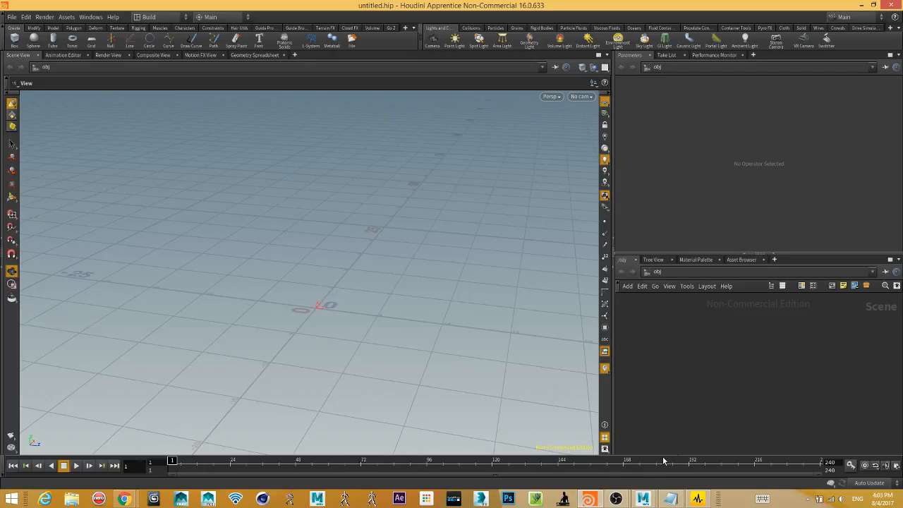
# Switch to Maya and put the cylinder into component selection mode.
pyautogui.moveTo(643, 498)
pyautogui.click(700, 454)
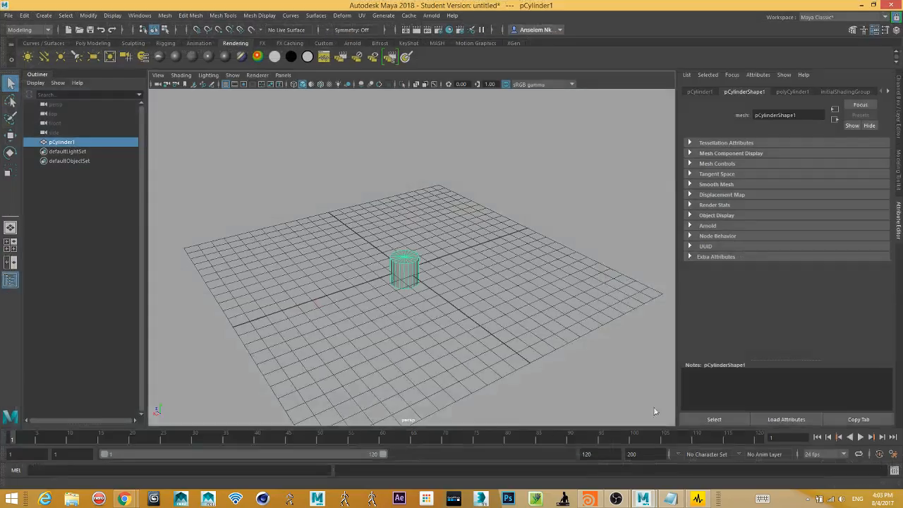
pyautogui.click(434, 302)
pyautogui.click(401, 266)
pyautogui.moveTo(403, 274); pyautogui.dragTo(360, 240, button='right')
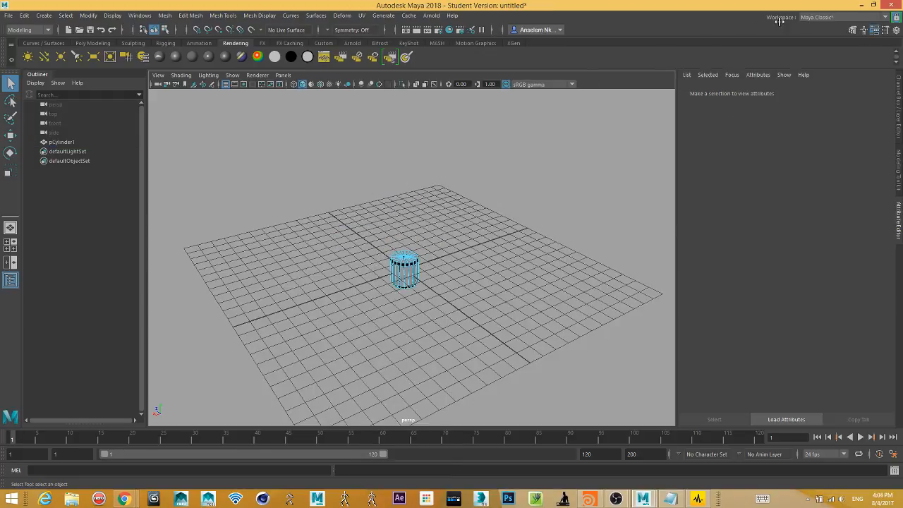
# Return to Houdini and view the dynamics selection options without changing them.
pyautogui.click(861, 5)
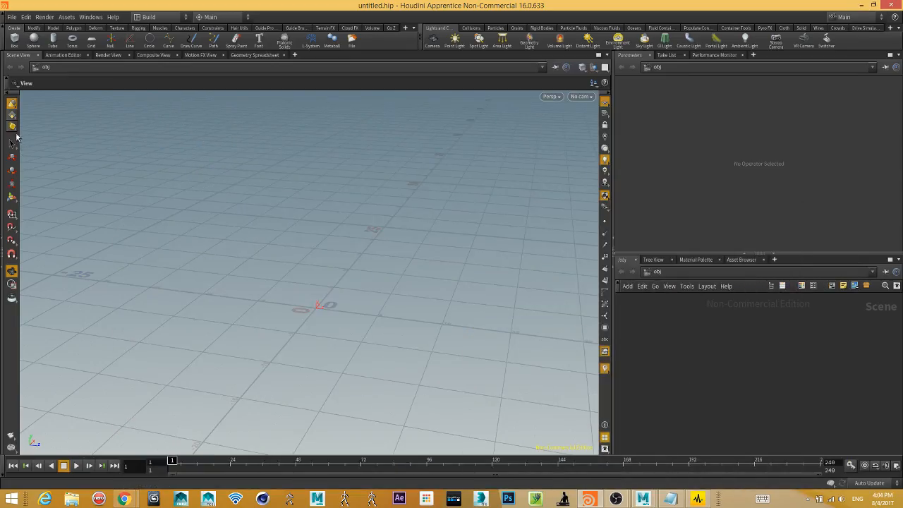
pyautogui.rightClick(12, 128)
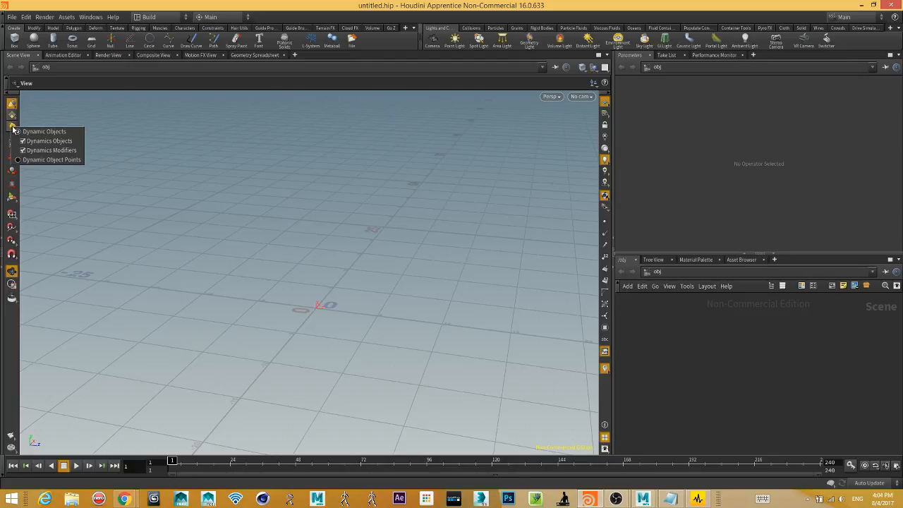
pyautogui.click(126, 129)
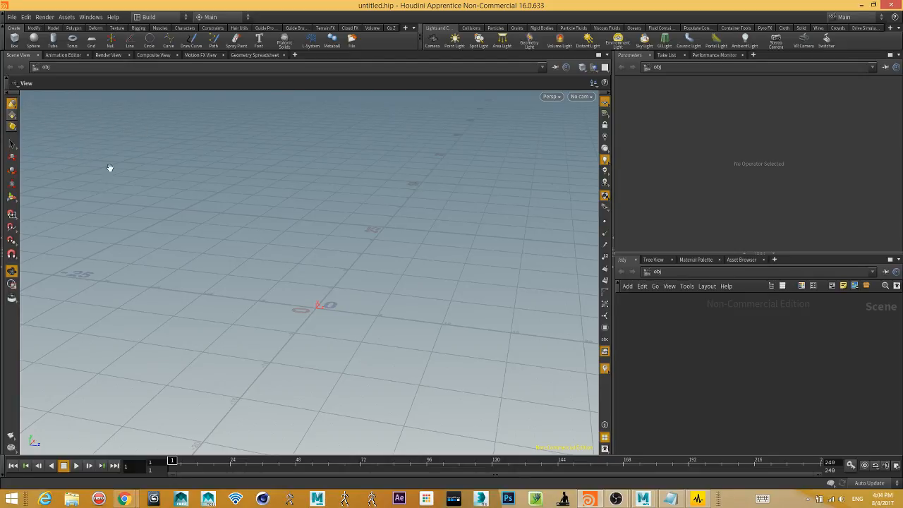
# Activate the Select tool, try a box selection over the empty grid, and switch to lasso selection to try it too.
pyautogui.click(11, 145)
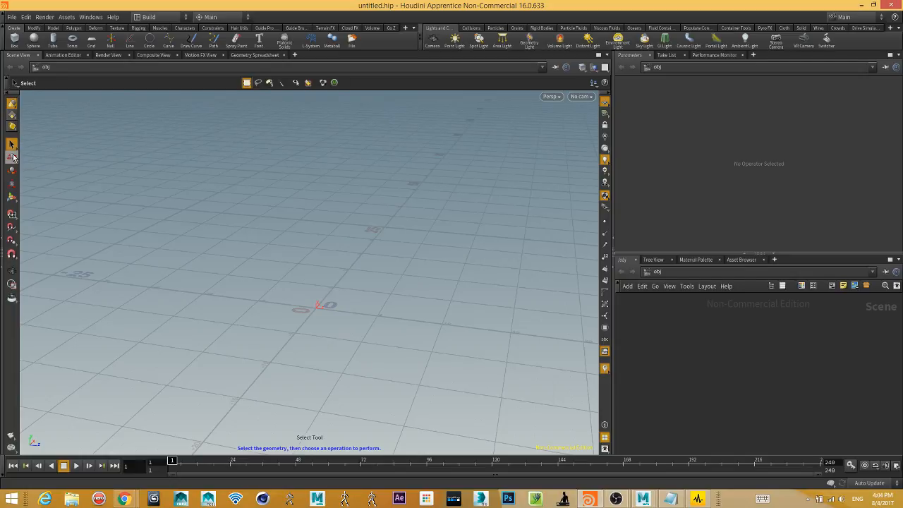
pyautogui.moveTo(188, 167); pyautogui.dragTo(442, 354)
pyautogui.click(258, 83)
pyautogui.moveTo(282, 149)
pyautogui.mouseDown()
pyautogui.moveTo(304, 348)
pyautogui.moveTo(125, 249)
pyautogui.moveTo(176, 176)
pyautogui.mouseUp()
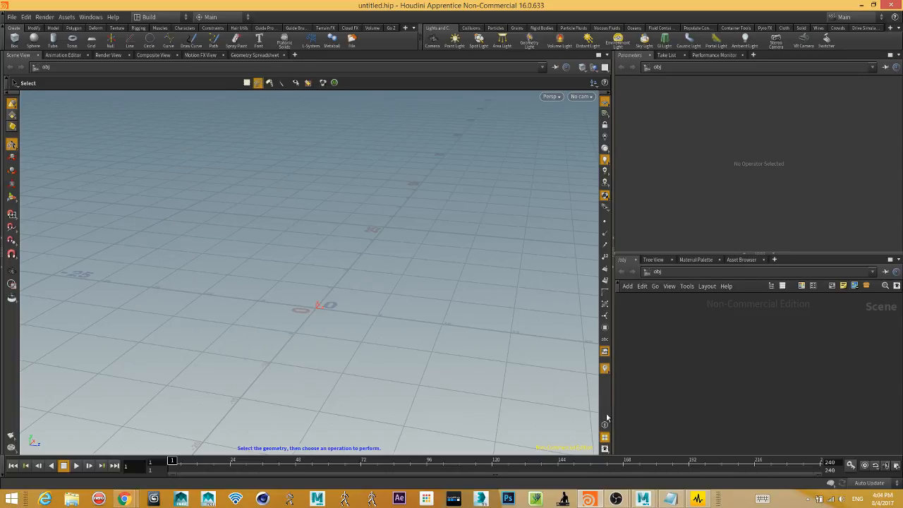
# Switch to Maya and box-select all of the cylinder's components.
pyautogui.click(643, 499)
pyautogui.click(695, 446)
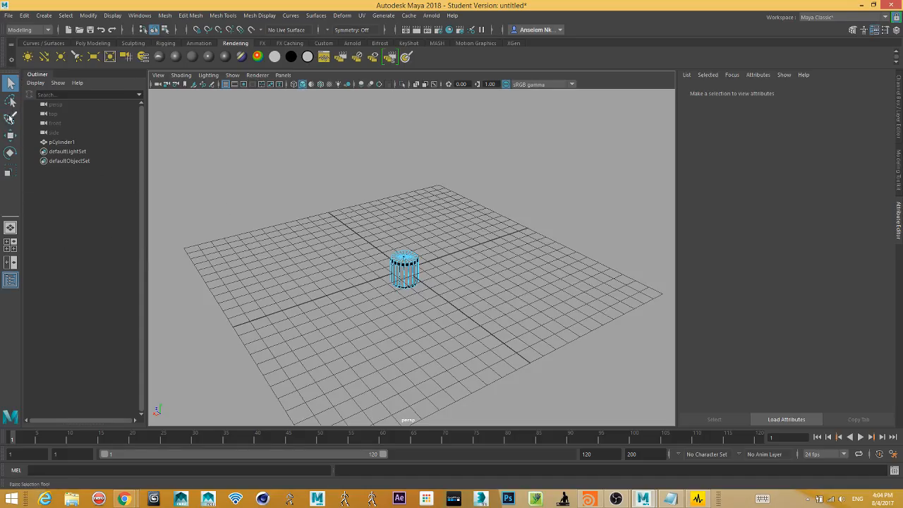
pyautogui.moveTo(269, 191); pyautogui.dragTo(491, 342)
# Try the Lasso and Paint Selection tools on the cylinder, and return to the basic Select tool.
pyautogui.click(10, 101)
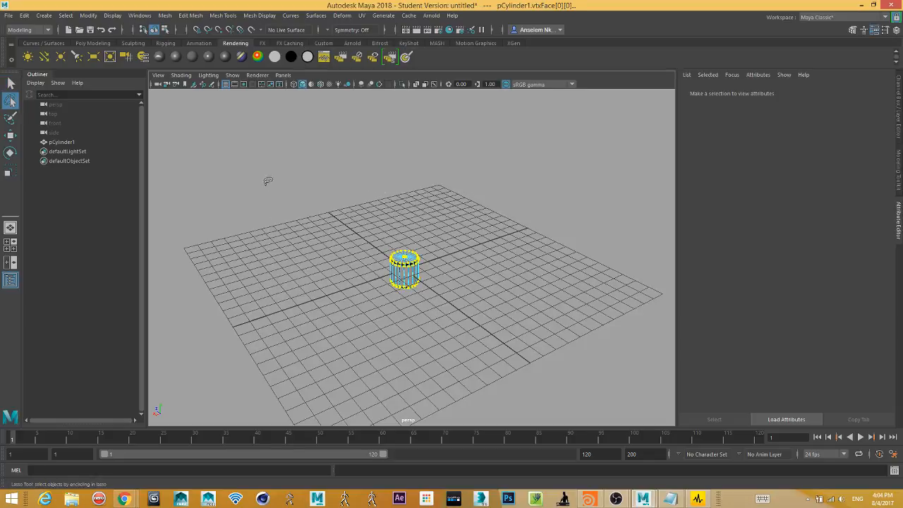
pyautogui.moveTo(314, 207)
pyautogui.mouseDown()
pyautogui.moveTo(397, 205)
pyautogui.moveTo(324, 321)
pyautogui.moveTo(314, 268)
pyautogui.mouseUp()
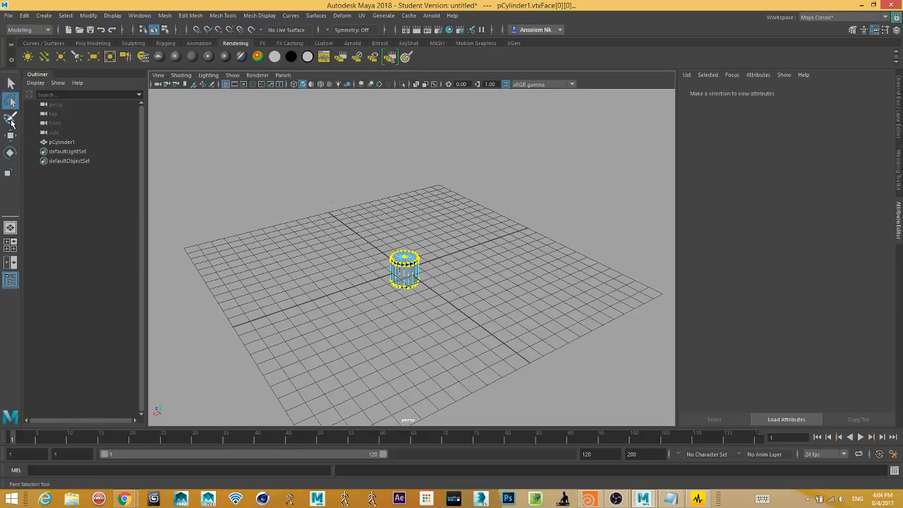
pyautogui.click(11, 118)
pyautogui.click(11, 83)
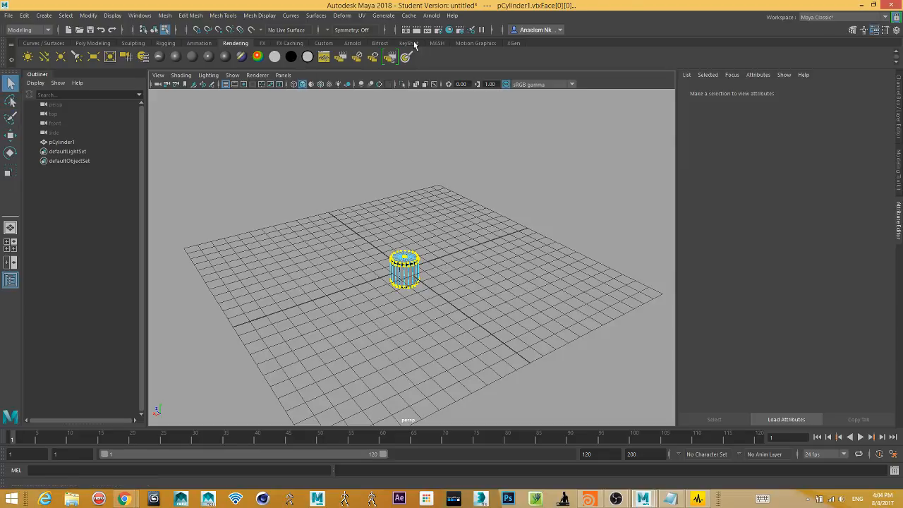
# Return to Houdini, bring the grid origin closer using the View tool, and reactivate the Select tool.
pyautogui.click(861, 5)
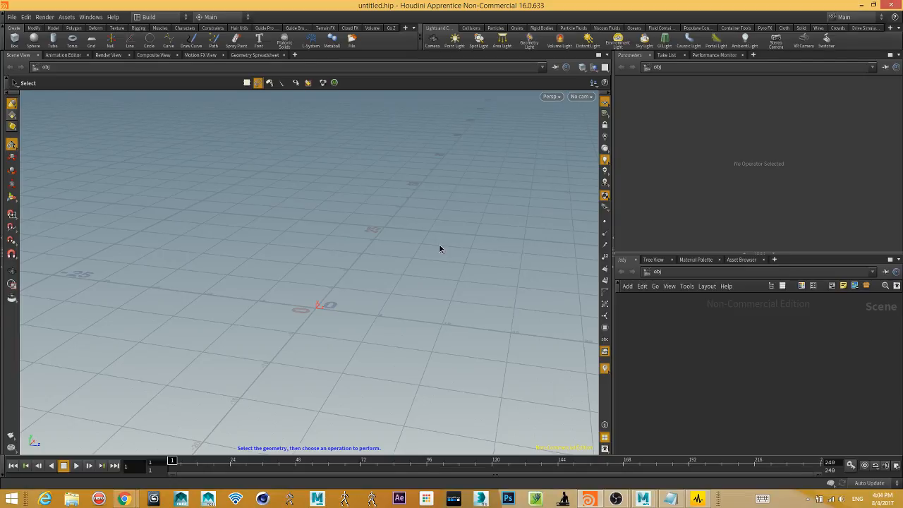
pyautogui.press('Escape')
pyautogui.moveTo(317, 307); pyautogui.dragTo(386, 350)
pyautogui.press('s')
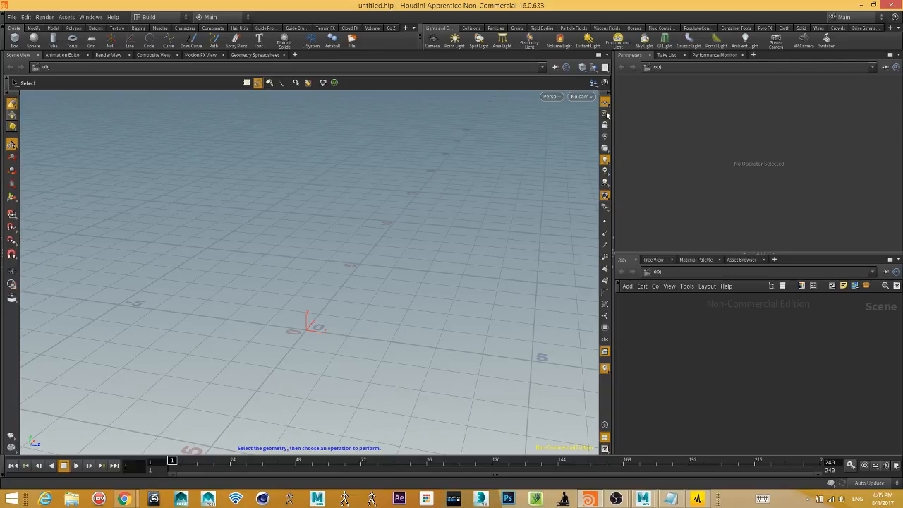
# Switch to Maya, take the cylinder out of component mode, and create a polygon plane.
pyautogui.moveTo(642, 498)
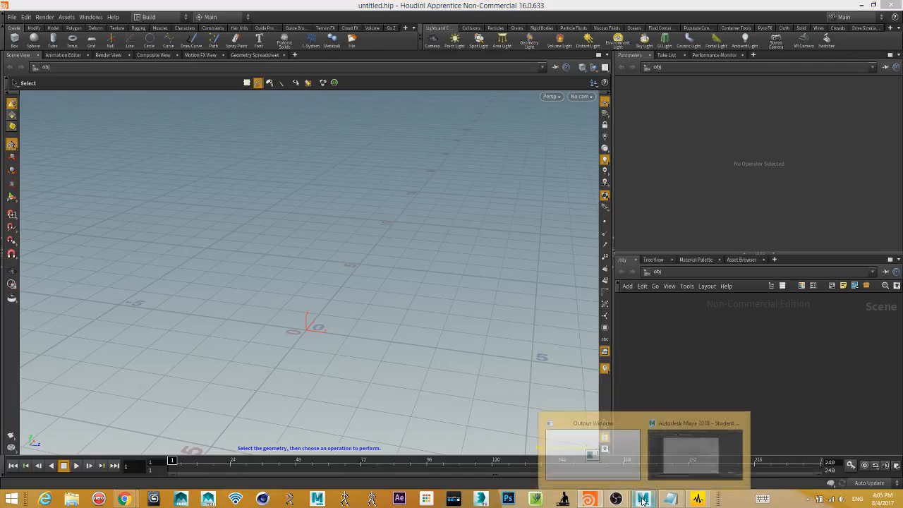
pyautogui.click(680, 462)
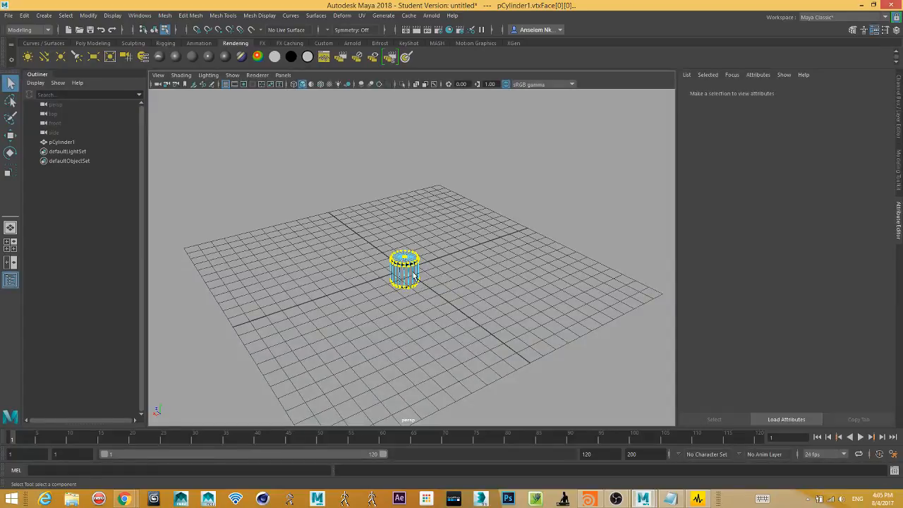
pyautogui.moveTo(418, 280); pyautogui.dragTo(452, 219, button='right')
pyautogui.click(459, 293)
pyautogui.keyDown('shift'); pyautogui.moveTo(457, 288); pyautogui.dragTo(423, 275, button='right'); pyautogui.keyUp('shift')
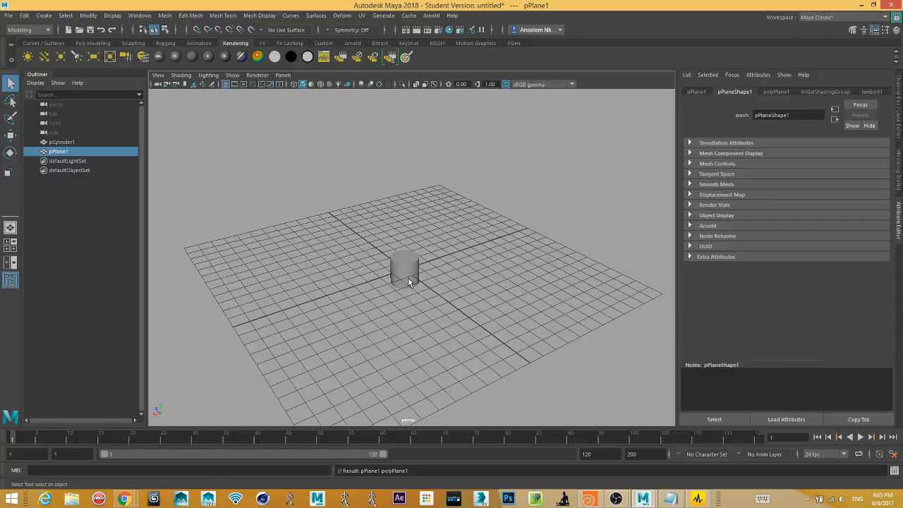
# Scale the polygon plane uniformly to about 25 so it covers the grid, and deselect it.
pyautogui.press('r')
pyautogui.moveTo(403, 269); pyautogui.dragTo(415, 252)
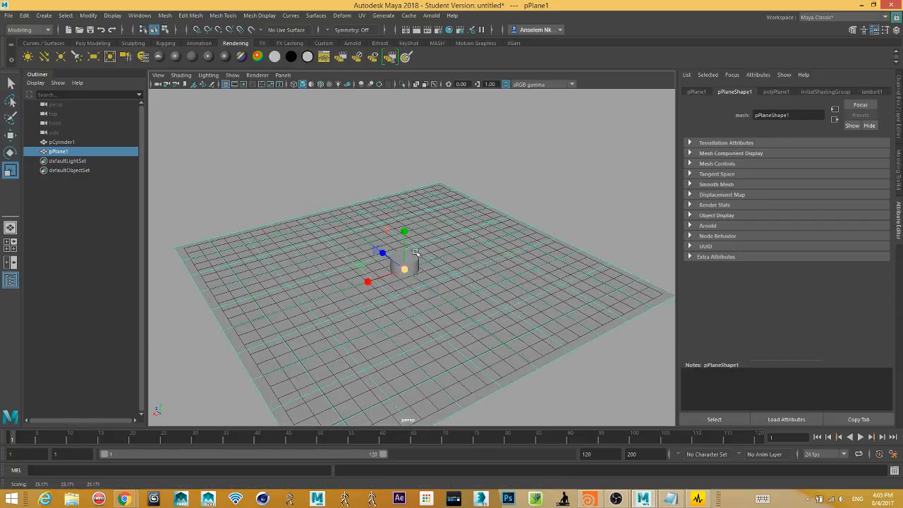
pyautogui.keyDown('alt'); pyautogui.moveTo(415, 252); pyautogui.dragTo(627, 313, button='right'); pyautogui.keyUp('alt')
pyautogui.keyDown('alt'); pyautogui.moveTo(627, 313); pyautogui.dragTo(464, 254); pyautogui.keyUp('alt')
pyautogui.keyDown('alt'); pyautogui.moveTo(463, 253); pyautogui.dragTo(514, 253, button='right'); pyautogui.keyUp('alt')
pyautogui.click(436, 153)
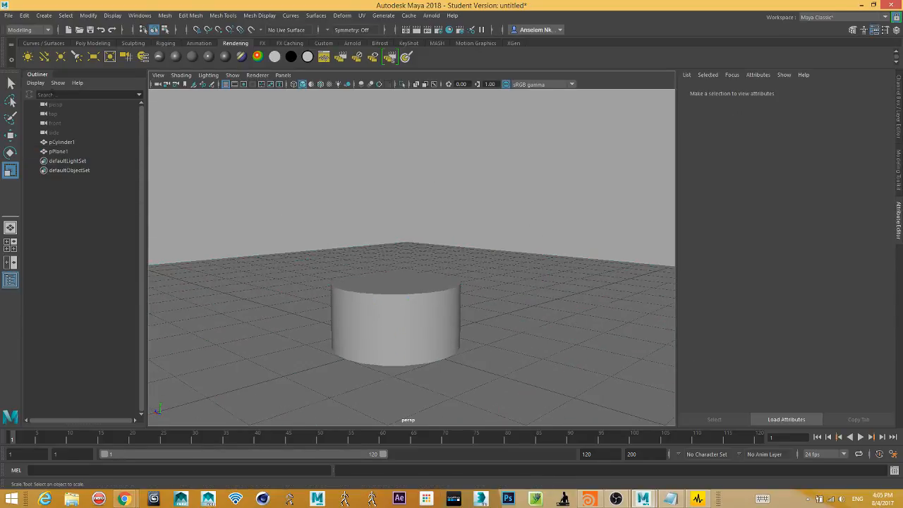
# Collapse the Outliner to widen the viewport and view the cylinder from a higher angle.
pyautogui.click(39, 74)
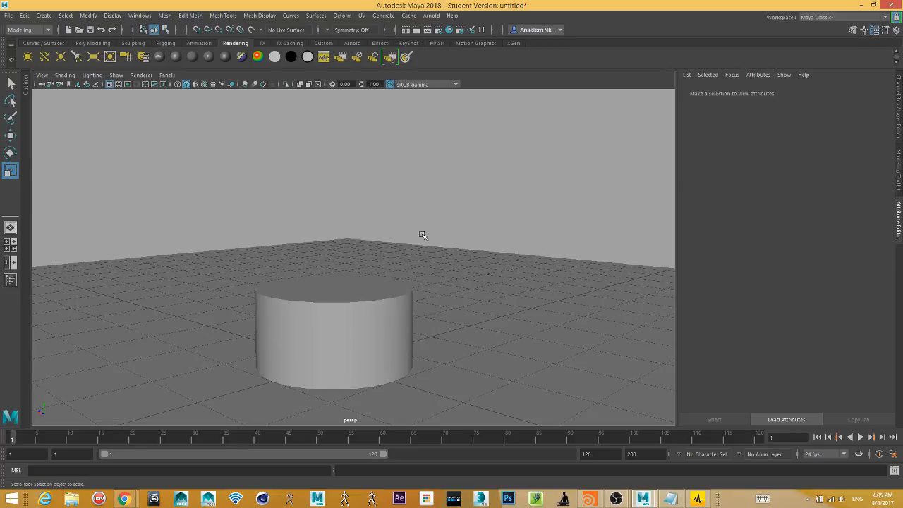
pyautogui.keyDown('alt'); pyautogui.moveTo(303, 284); pyautogui.dragTo(332, 302); pyautogui.keyUp('alt')
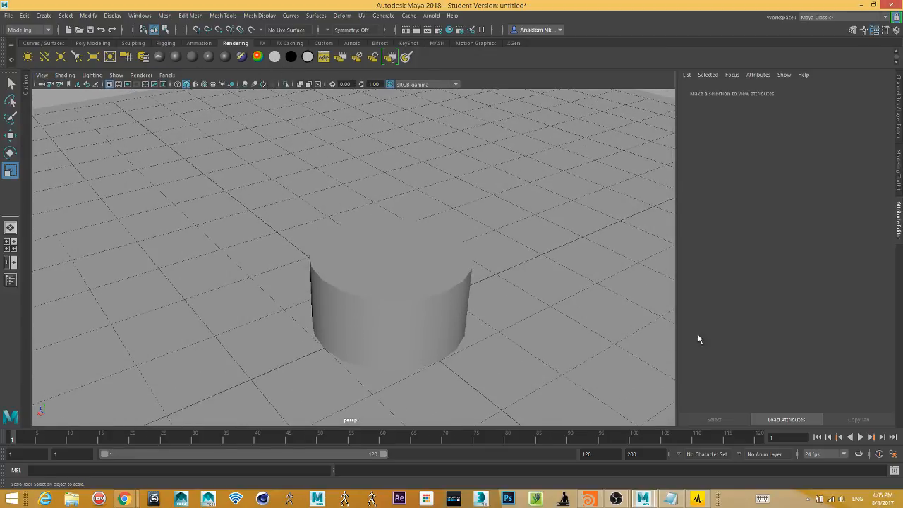
# Check the grid in Houdini, return to Maya, and toggle the viewport grid, leaving it hidden.
pyautogui.click(589, 498)
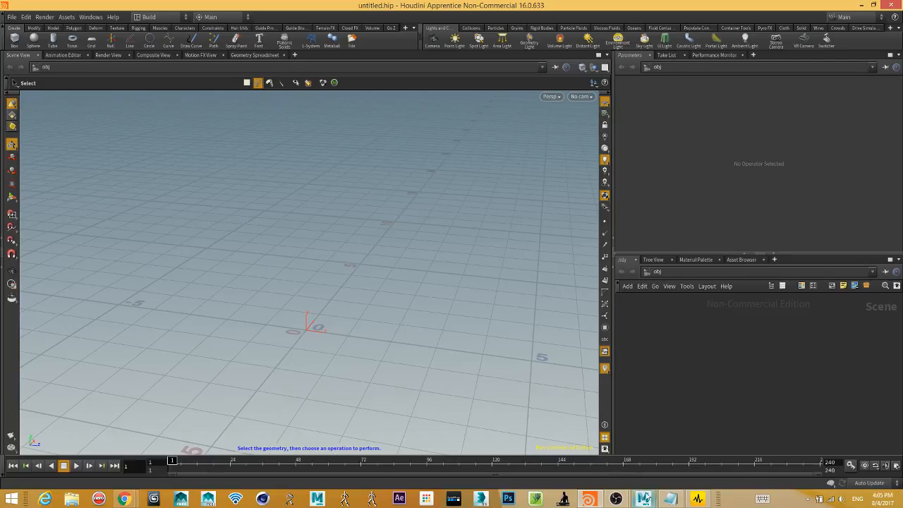
pyautogui.moveTo(643, 498)
pyautogui.click(698, 437)
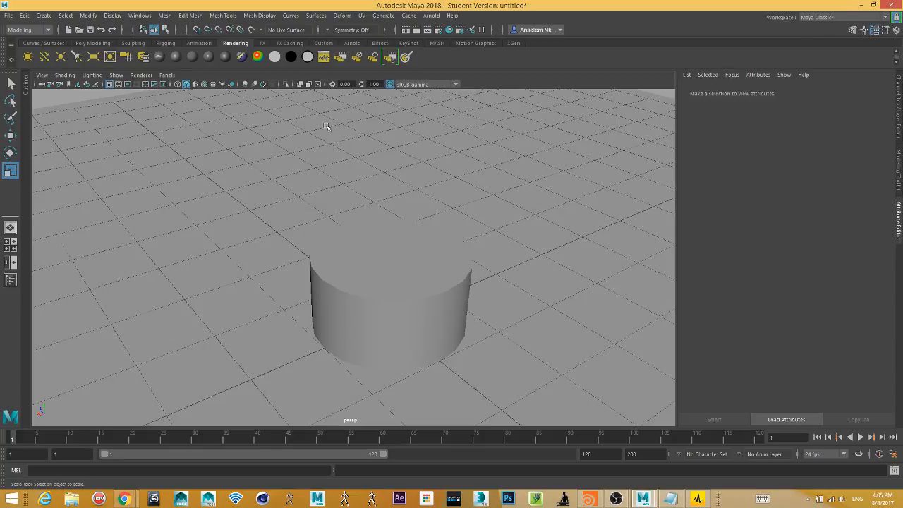
pyautogui.click(110, 84)
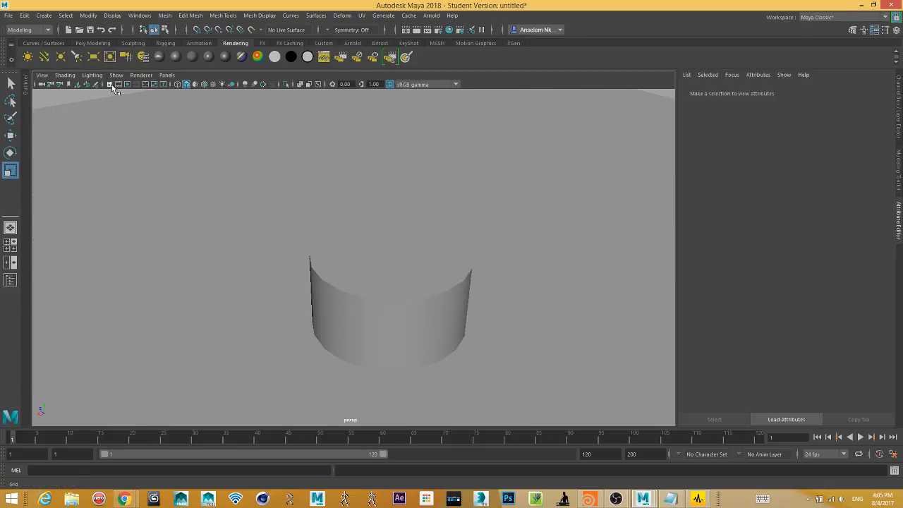
pyautogui.click(110, 84)
pyautogui.click(110, 84)
# Return to Houdini, hide the viewport's reference grid, and show it again.
pyautogui.click(862, 4)
pyautogui.click(606, 102)
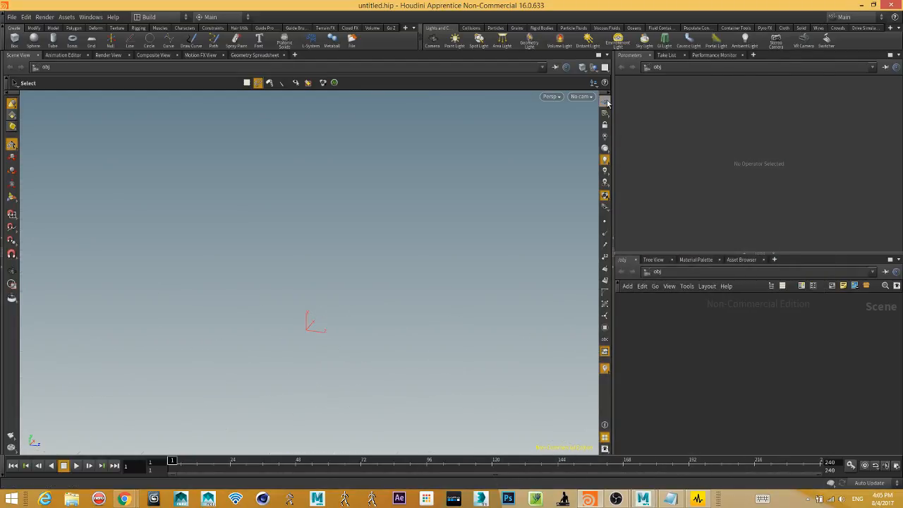
pyautogui.click(606, 102)
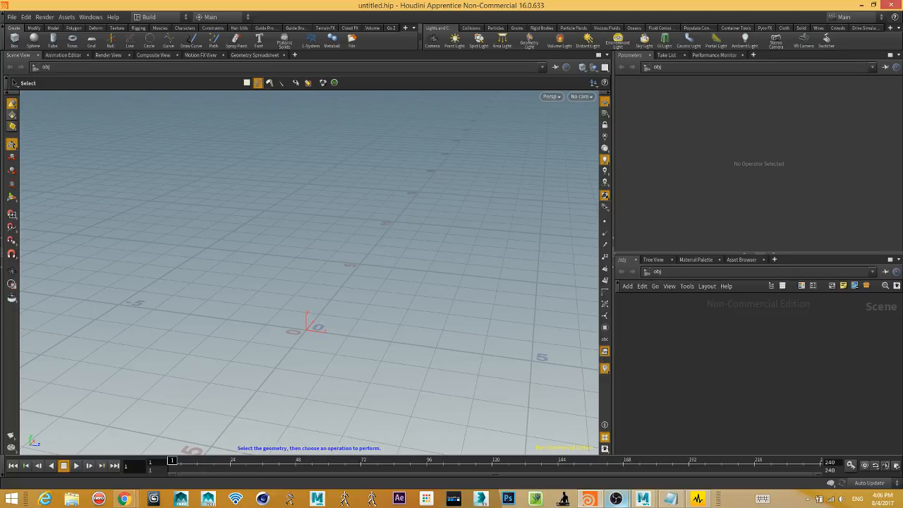
# Switch to Maya, select the plane and the cylinder, and view them from a lower angle.
pyautogui.click(640, 502)
pyautogui.click(694, 395)
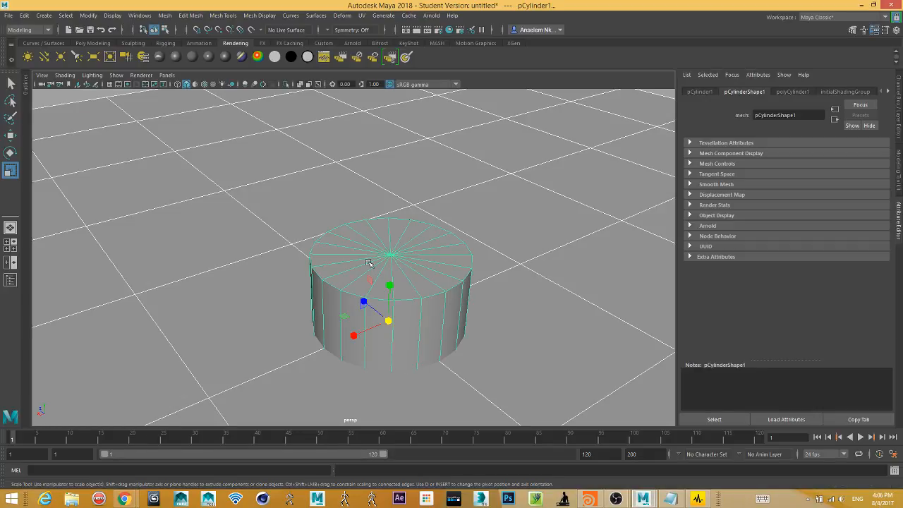
pyautogui.keyDown('alt'); pyautogui.moveTo(368, 264); pyautogui.dragTo(358, 333); pyautogui.keyUp('alt')
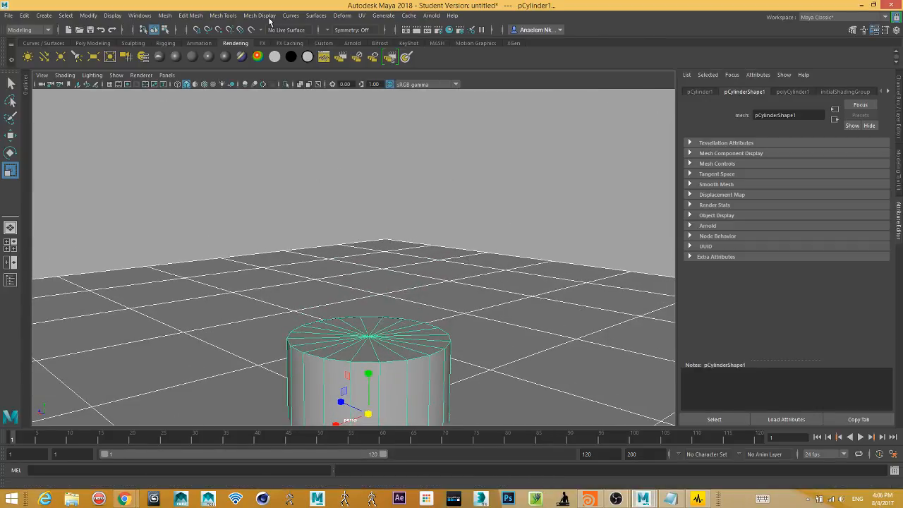
pyautogui.click(262, 16)
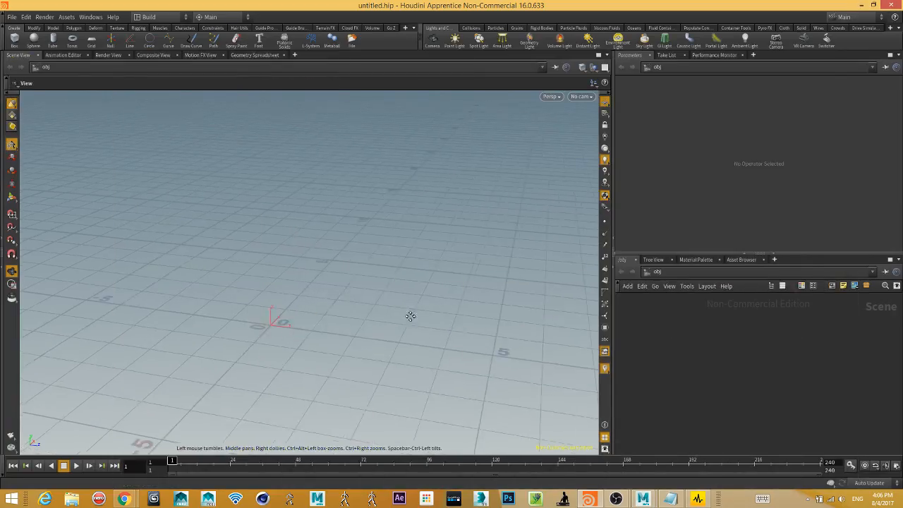
# Return to Houdini and look through the list of available windows without opening any.
pyautogui.keyDown('alt'); pyautogui.moveTo(410, 316); pyautogui.dragTo(412, 307, button='middle'); pyautogui.keyUp('alt')
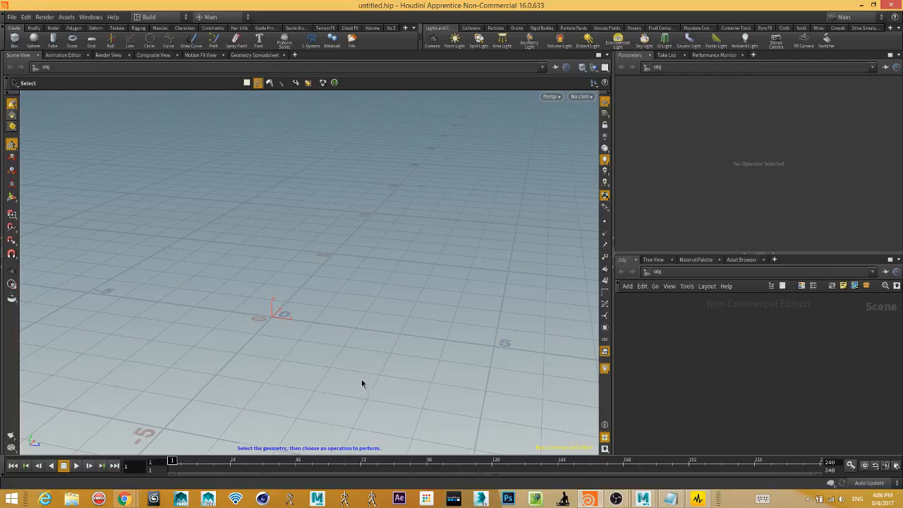
pyautogui.moveTo(362, 383); pyautogui.dragTo(362, 288)
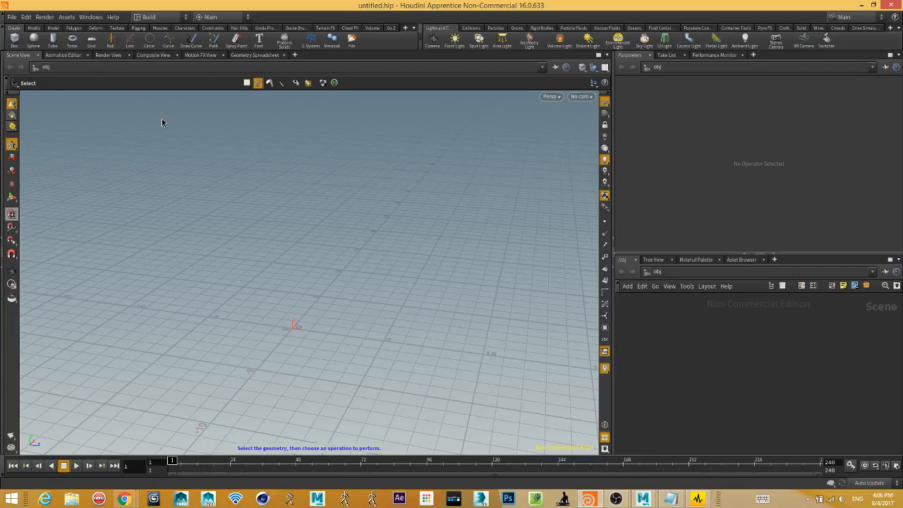
pyautogui.click(84, 17)
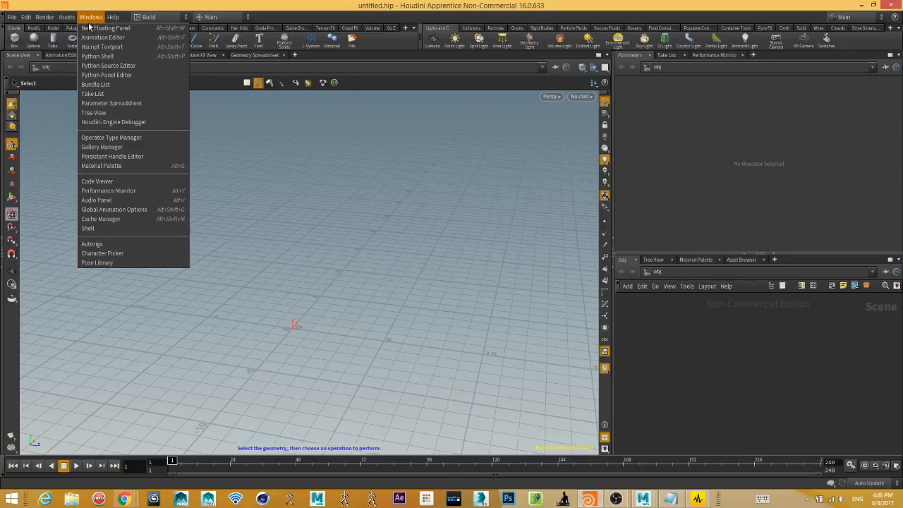
pyautogui.click(30, 65)
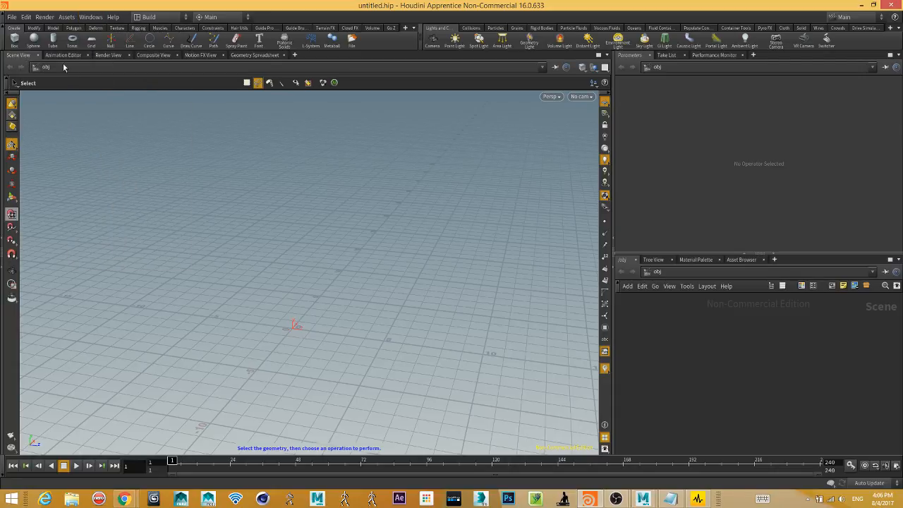
# View the Animation Editor and Render View panes, and return to the Scene View.
pyautogui.click(69, 57)
pyautogui.click(113, 56)
pyautogui.click(30, 56)
pyautogui.click(63, 55)
pyautogui.click(20, 55)
pyautogui.moveTo(216, 335)
pyautogui.keyDown('alt'); pyautogui.mouseDown()
pyautogui.moveTo(317, 284)
pyautogui.moveTo(198, 281)
pyautogui.mouseUp(); pyautogui.keyUp('alt')
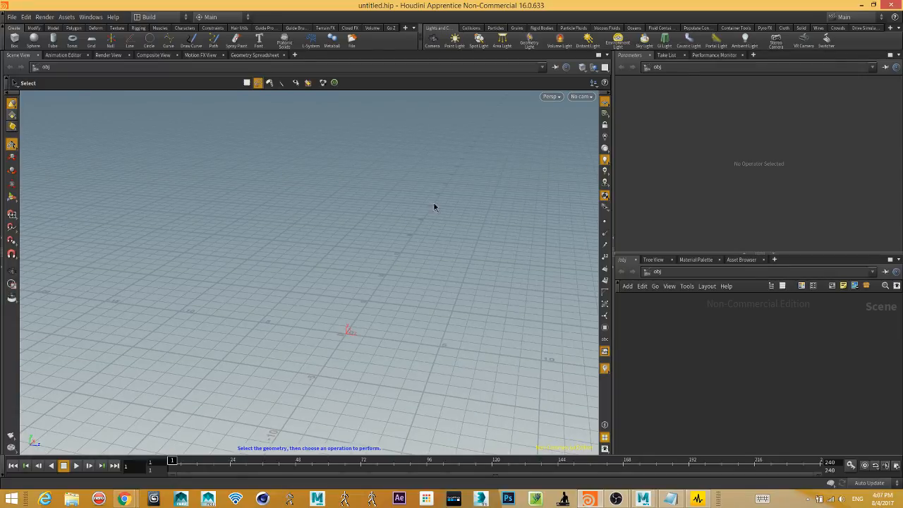
# Preview the Animate, Games and Grooming desktop layouts, and return to the Build desktop.
pyautogui.click(172, 20)
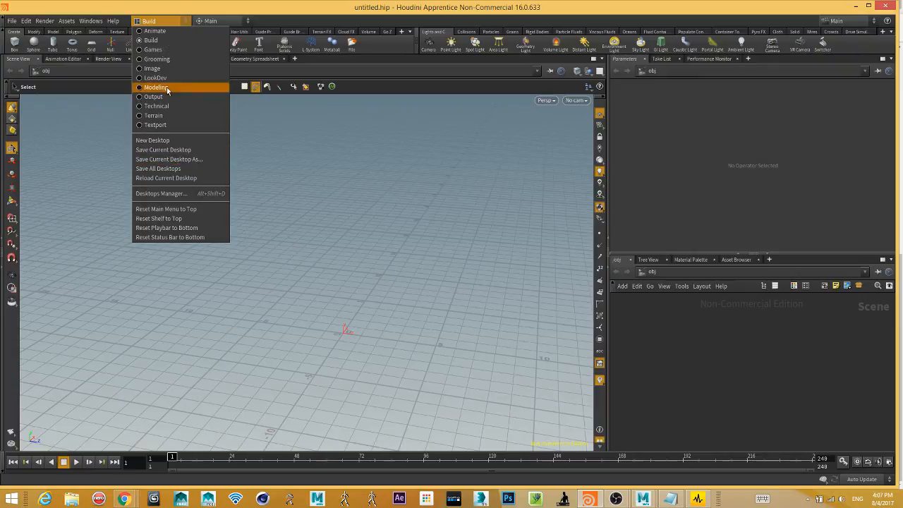
pyautogui.click(169, 32)
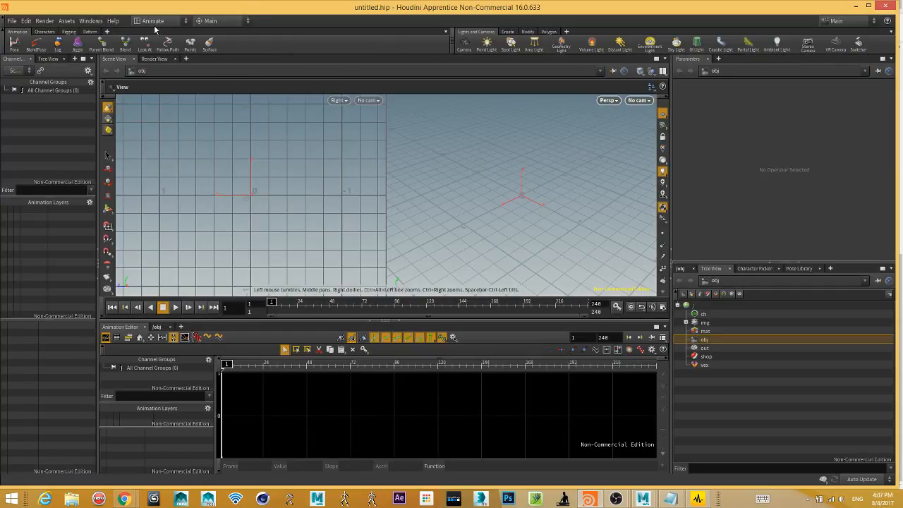
pyautogui.click(155, 21)
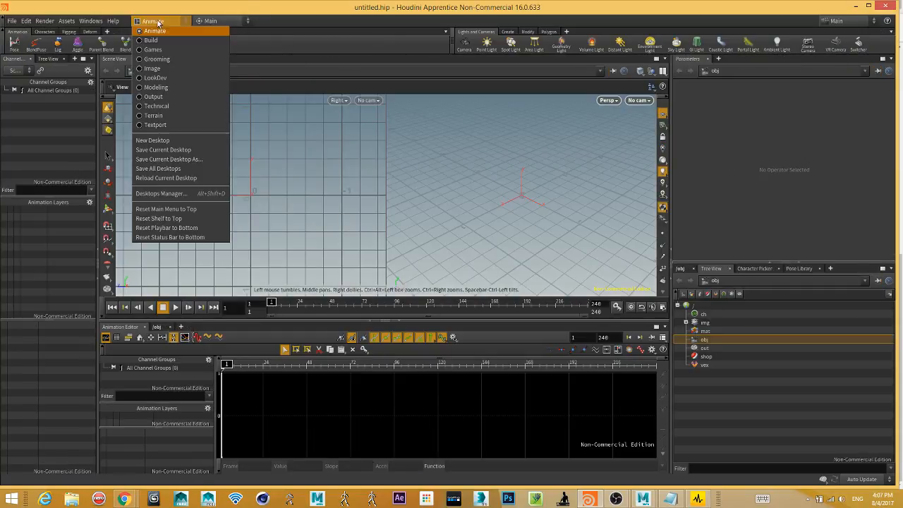
pyautogui.click(153, 49)
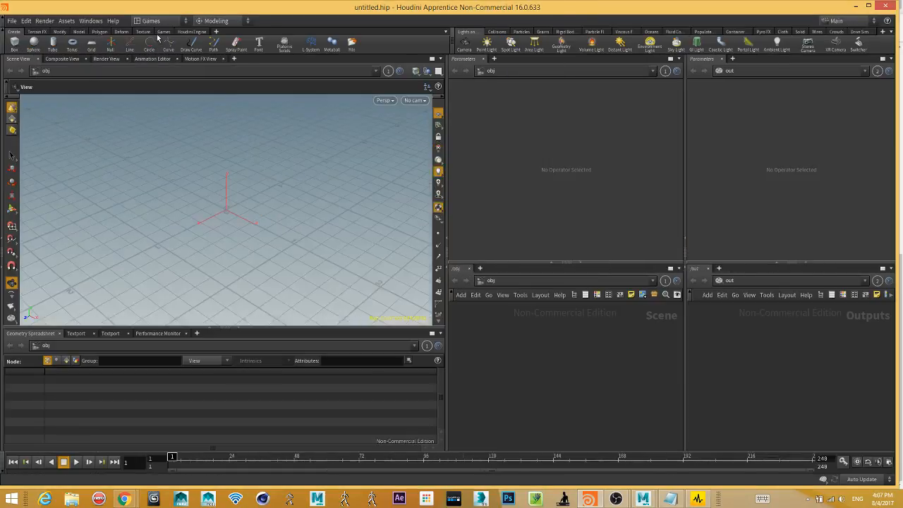
pyautogui.click(156, 21)
pyautogui.click(157, 59)
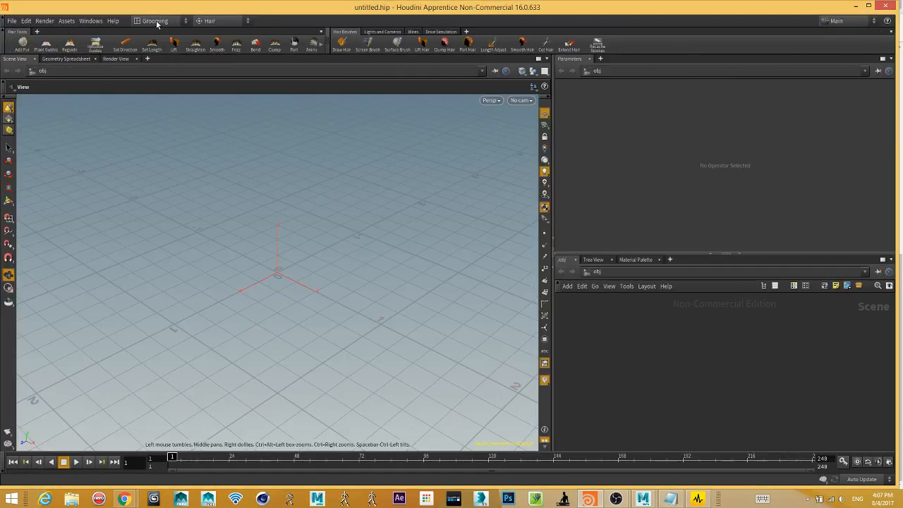
pyautogui.click(156, 21)
pyautogui.click(164, 40)
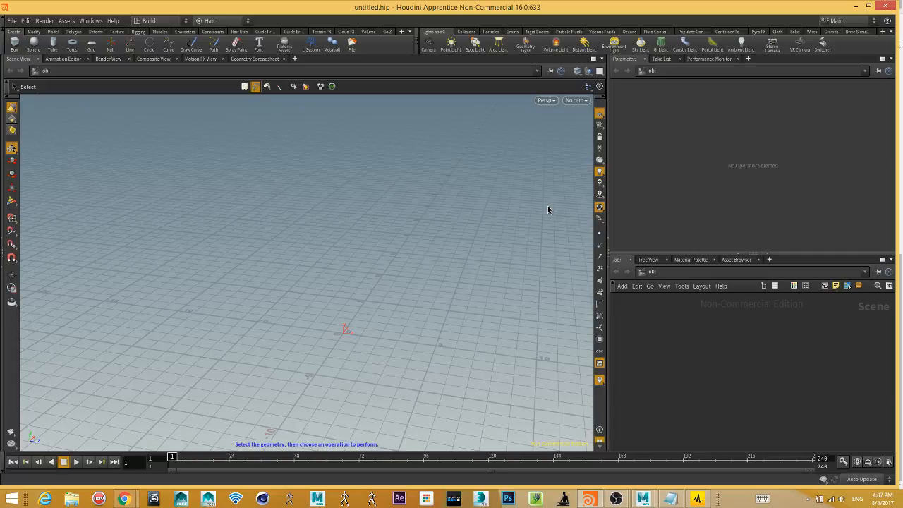
# Try the Box creation tool over the grid and cancel it before placing a box.
pyautogui.click(16, 43)
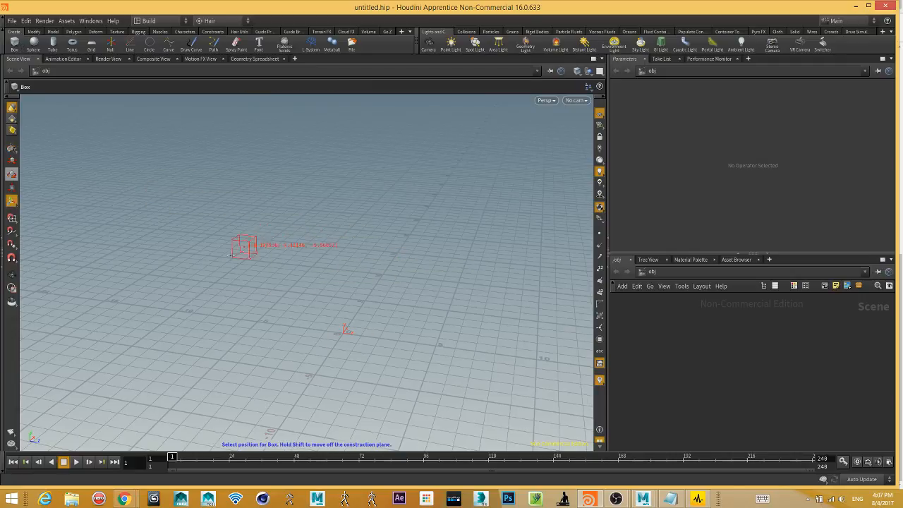
pyautogui.press('Escape')
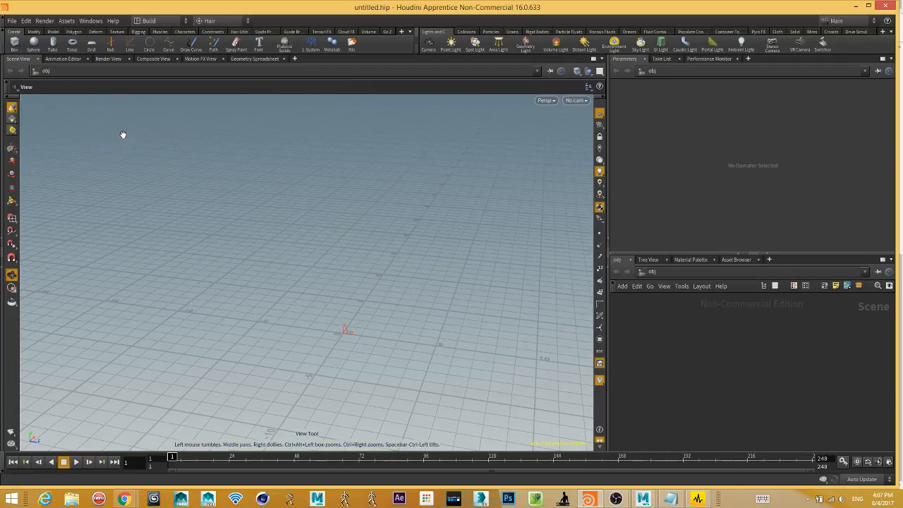
# Switch to Maya and delete the object standing on the ground plane.
pyautogui.moveTo(642, 499)
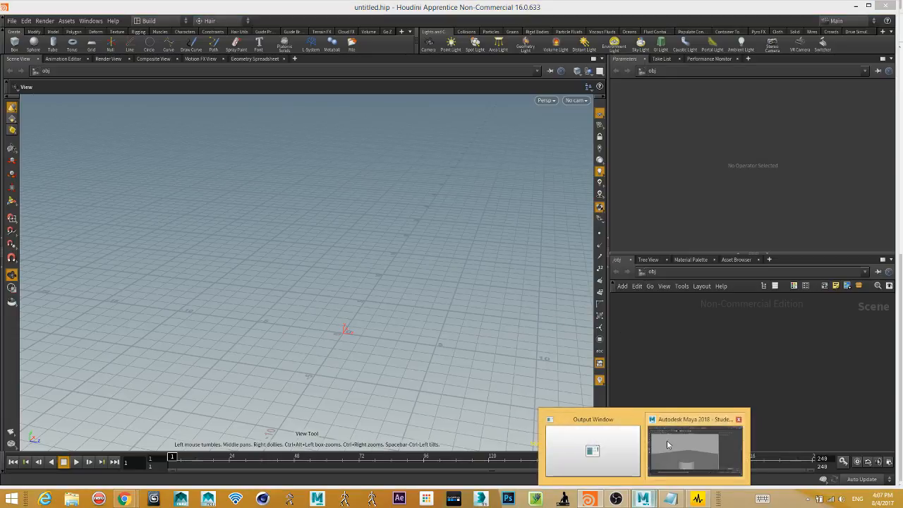
pyautogui.click(694, 444)
pyautogui.click(360, 380)
pyautogui.press('Delete')
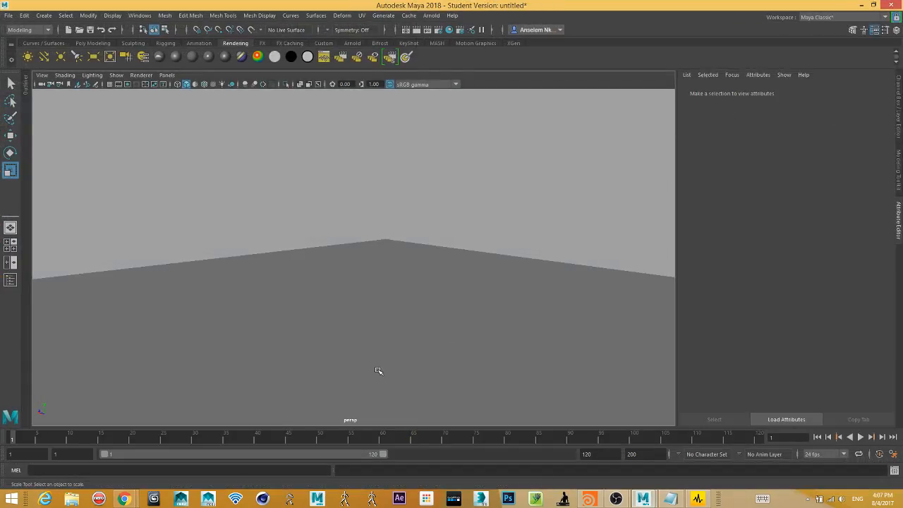
# Create a polygon cube at the centre of the plane and move it upward along the vertical axis.
pyautogui.keyDown('alt'); pyautogui.moveTo(254, 216); pyautogui.dragTo(300, 276); pyautogui.keyUp('alt')
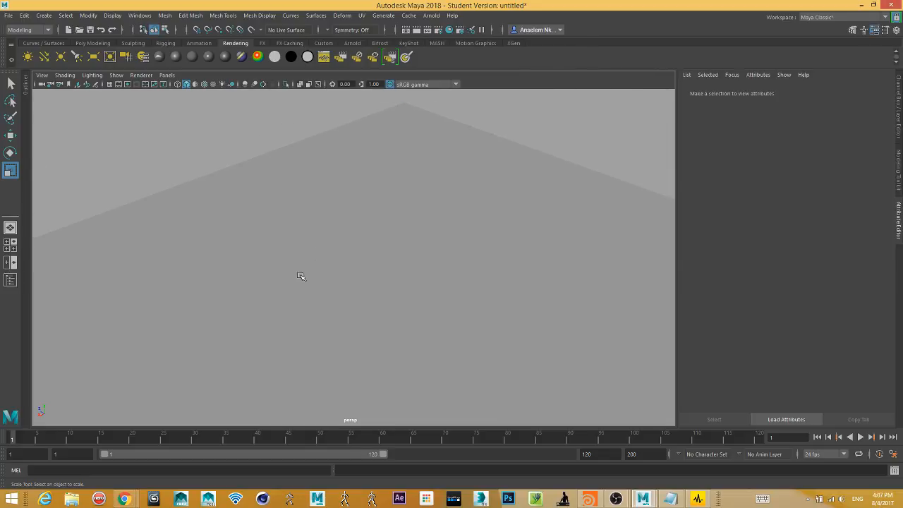
pyautogui.click(92, 43)
pyautogui.click(46, 59)
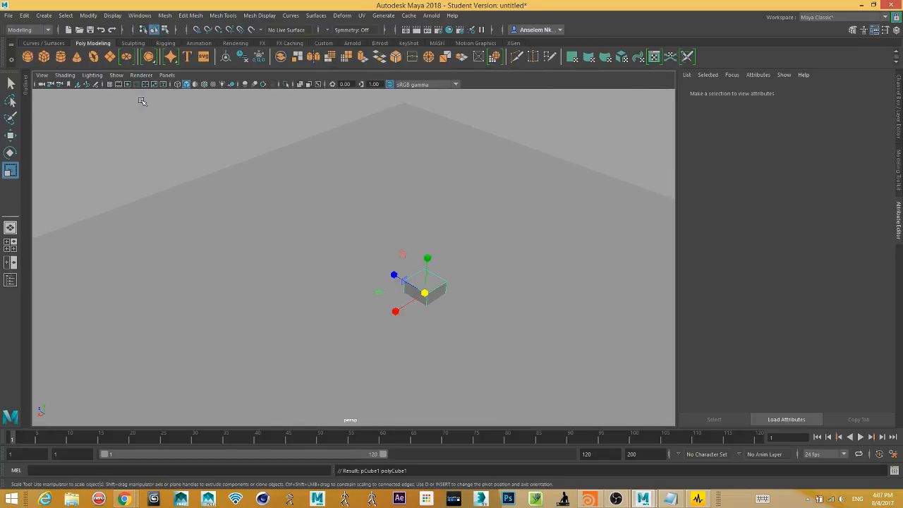
pyautogui.keyDown('alt'); pyautogui.moveTo(405, 299); pyautogui.dragTo(412, 344); pyautogui.keyUp('alt')
pyautogui.moveTo(373, 290); pyautogui.dragTo(374, 227)
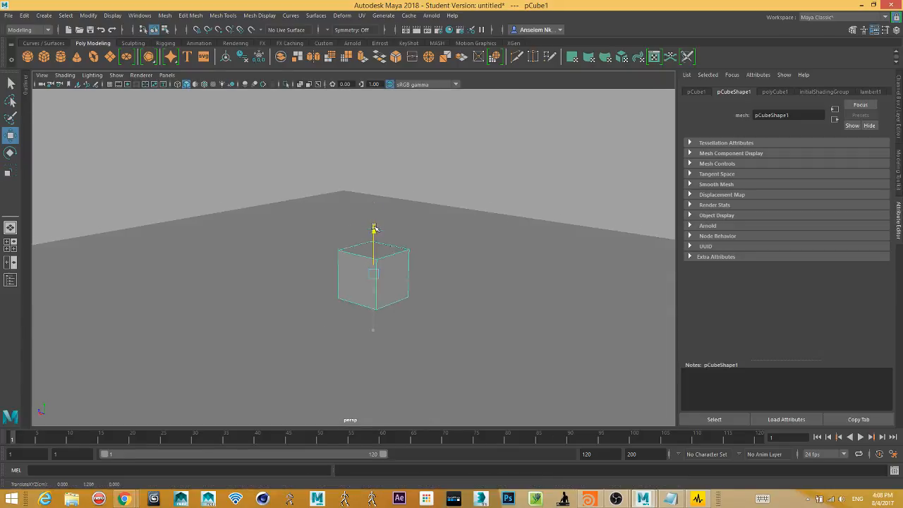
pyautogui.press('w')
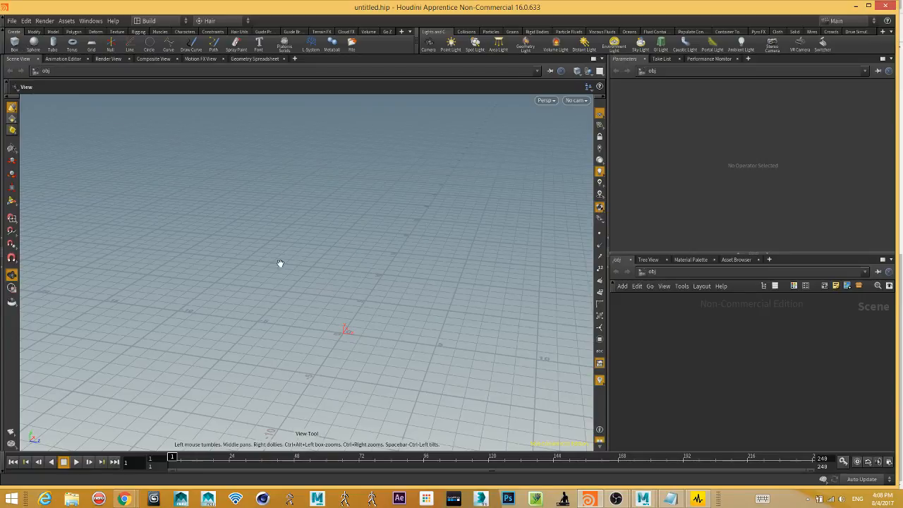
# Return to Houdini and create a box at the centre of the grid.
pyautogui.click(14, 45)
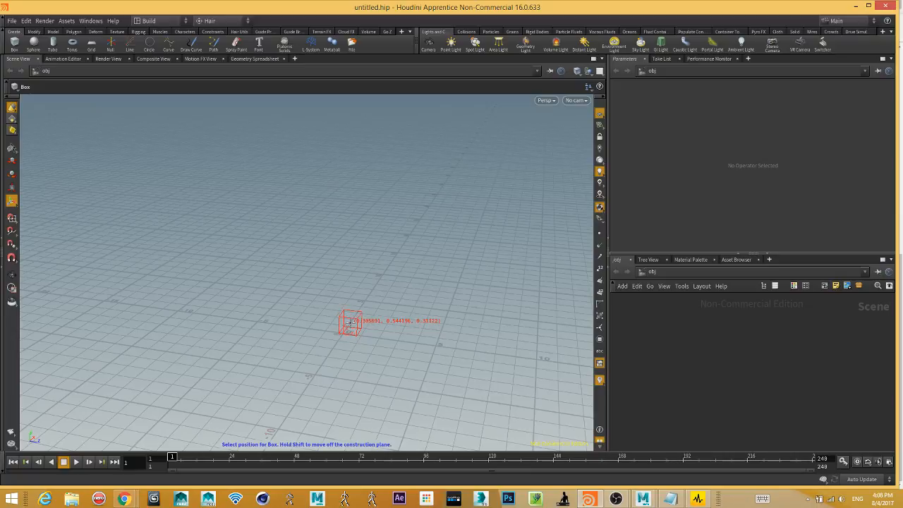
pyautogui.click(349, 321)
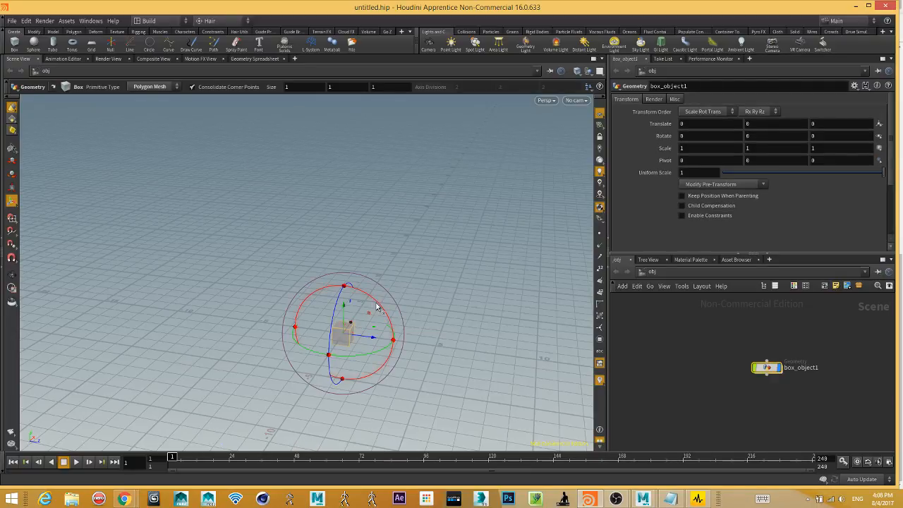
pyautogui.press('Escape')
pyautogui.moveTo(381, 308); pyautogui.dragTo(305, 275)
pyautogui.moveTo(306, 274); pyautogui.dragTo(447, 274, button='right')
pyautogui.moveTo(399, 277); pyautogui.dragTo(285, 345, button='middle')
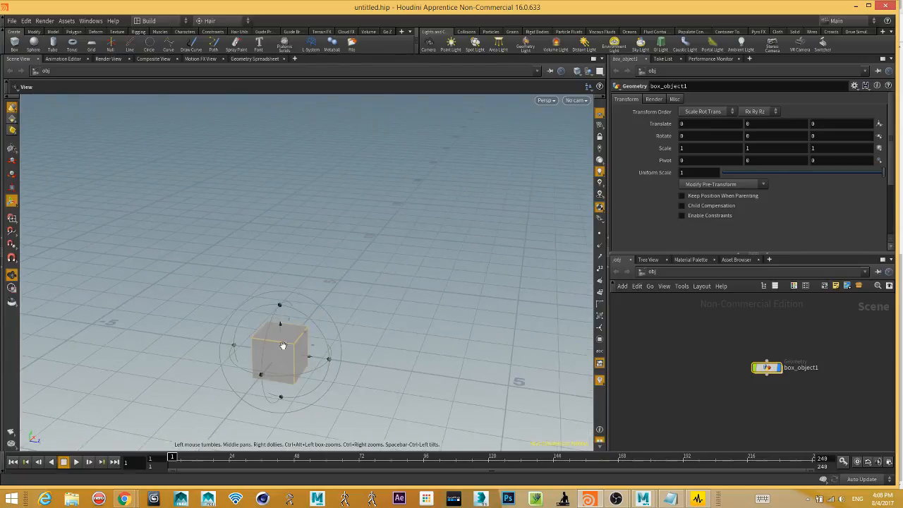
pyautogui.moveTo(284, 345); pyautogui.dragTo(414, 331, button='right')
pyautogui.moveTo(289, 426); pyautogui.dragTo(384, 284, button='middle')
pyautogui.press('Return')
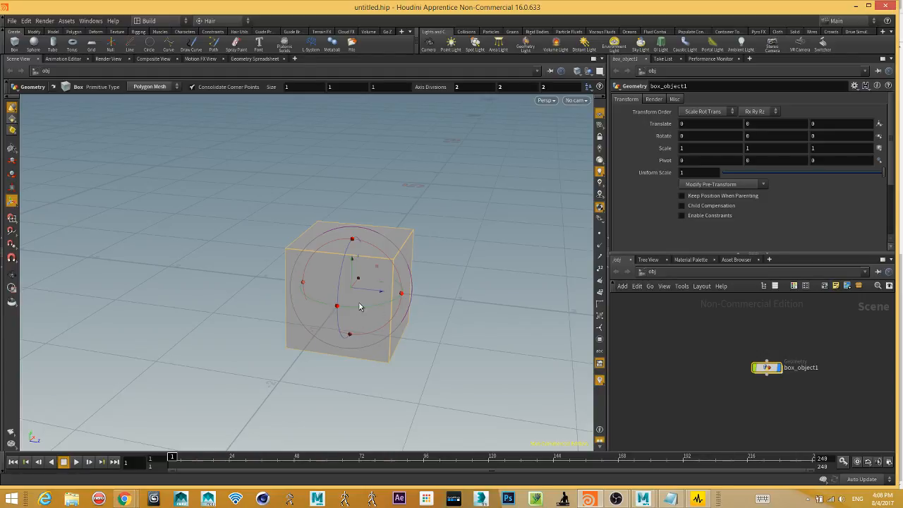
# Examine the box from several angles and look through its context menu without choosing an option.
pyautogui.moveTo(362, 324); pyautogui.dragTo(396, 314)
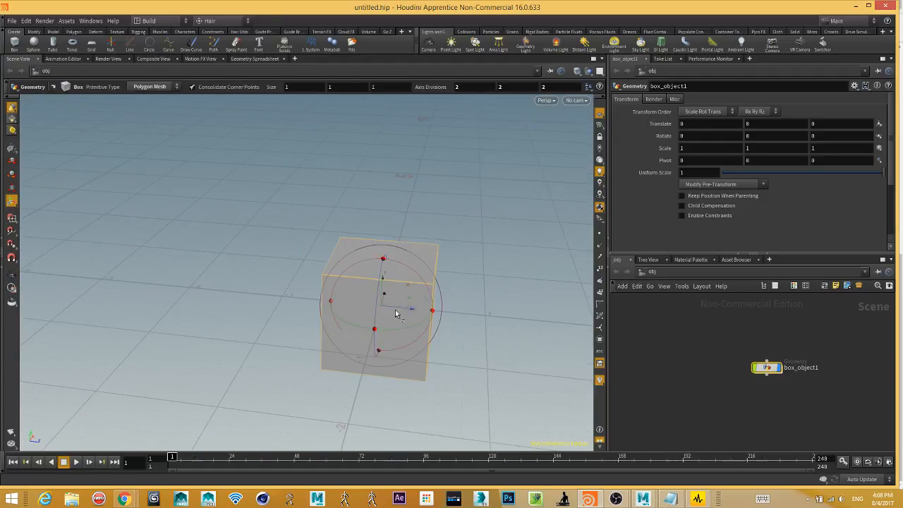
pyautogui.rightClick(409, 280)
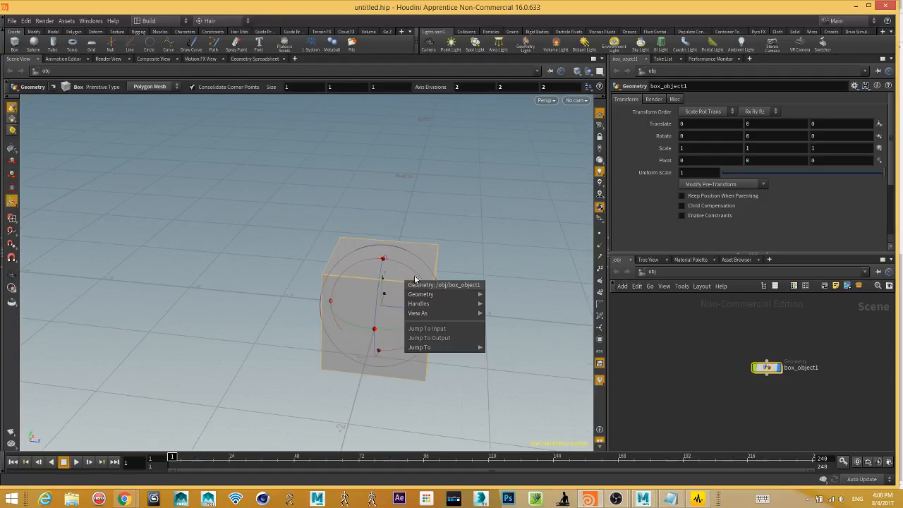
pyautogui.click(390, 305)
pyautogui.press('Escape')
pyautogui.moveTo(324, 296); pyautogui.dragTo(351, 352)
pyautogui.press('Return')
pyautogui.press('Escape')
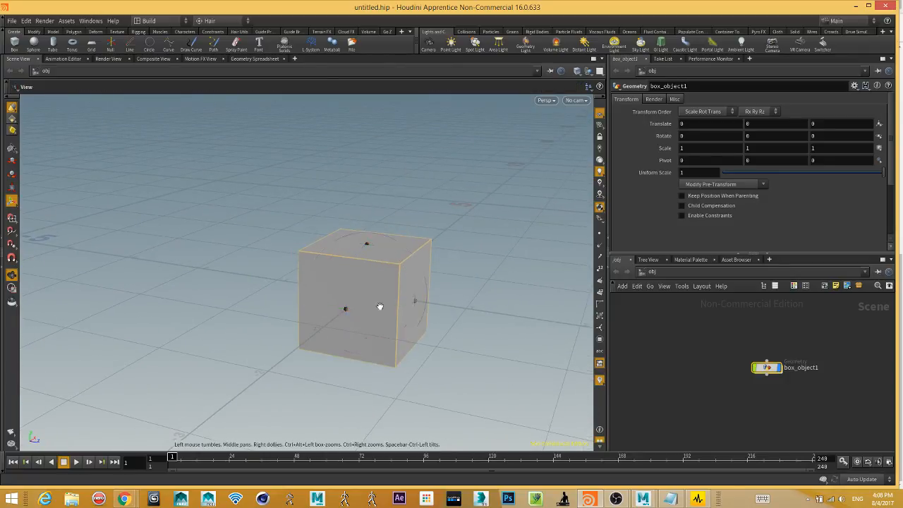
pyautogui.moveTo(381, 306); pyautogui.dragTo(369, 268, button='middle')
pyautogui.press('Return')
# Switch to Maya and extrude one side face of the cube outward into a slightly smaller block, ending in object selection mode.
pyautogui.moveTo(643, 498)
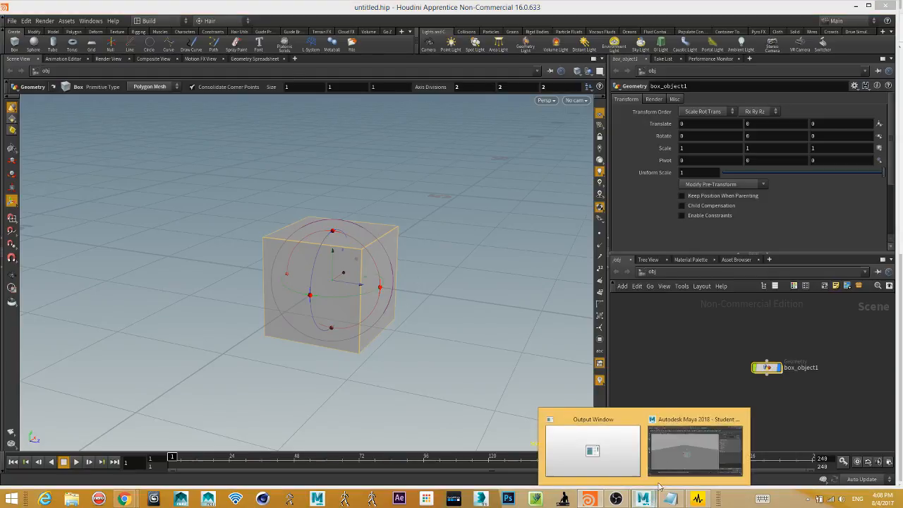
pyautogui.click(699, 440)
pyautogui.moveTo(390, 230); pyautogui.dragTo(389, 255, button='right')
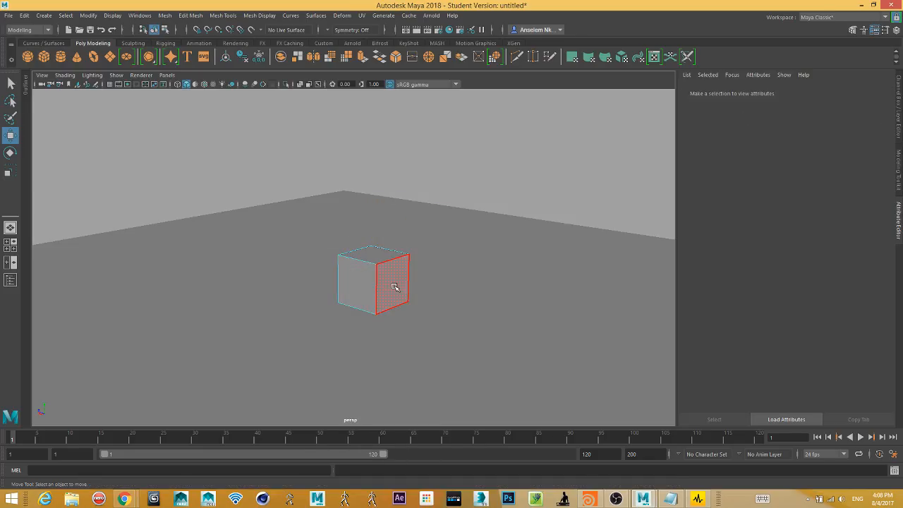
pyautogui.click(396, 286)
pyautogui.press('r')
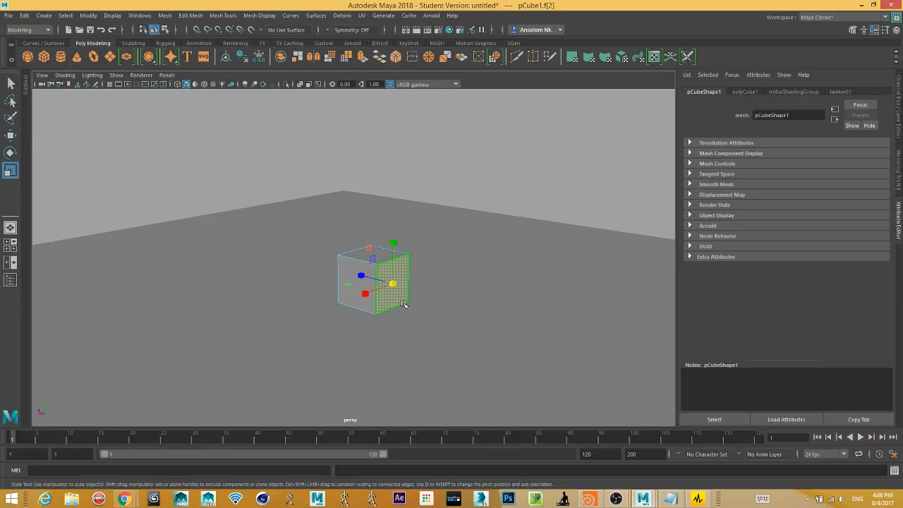
pyautogui.keyDown('shift'); pyautogui.moveTo(383, 267); pyautogui.dragTo(459, 302); pyautogui.keyUp('shift')
pyautogui.press('w')
pyautogui.keyDown('alt'); pyautogui.moveTo(383, 325); pyautogui.dragTo(386, 342, button='middle'); pyautogui.keyUp('alt')
pyautogui.moveTo(384, 230); pyautogui.dragTo(427, 213, button='right')
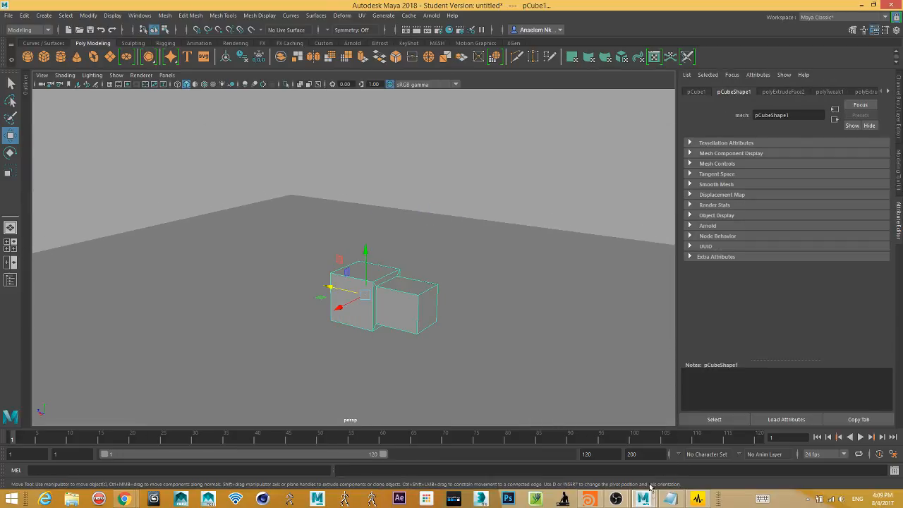
# Return to Houdini and reposition the box_object1 node in the network view.
pyautogui.click(589, 498)
pyautogui.keyDown('alt'); pyautogui.moveTo(312, 323); pyautogui.dragTo(327, 368); pyautogui.keyUp('alt')
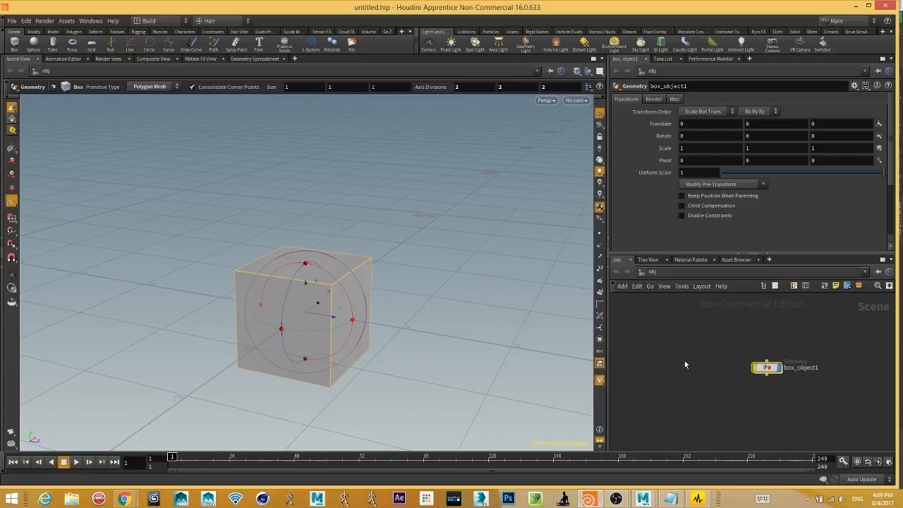
pyautogui.moveTo(767, 367); pyautogui.dragTo(722, 362)
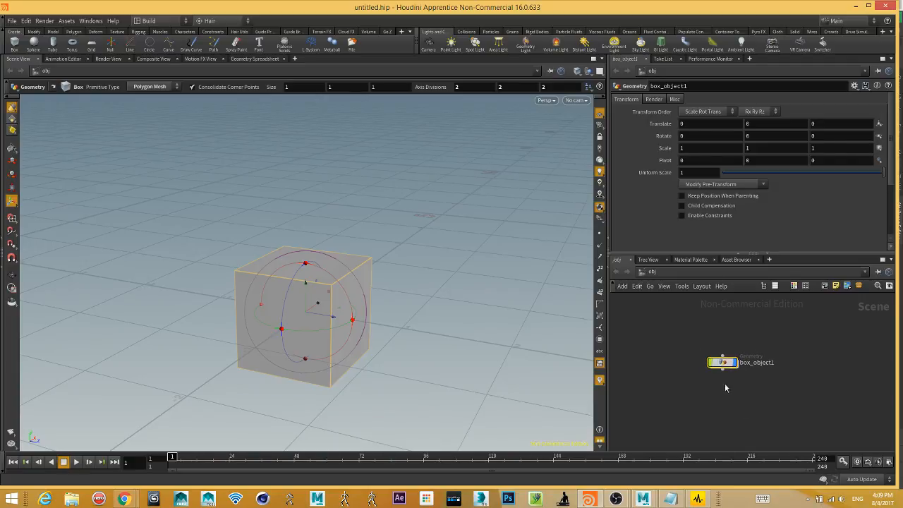
pyautogui.scroll(3, 726, 387)
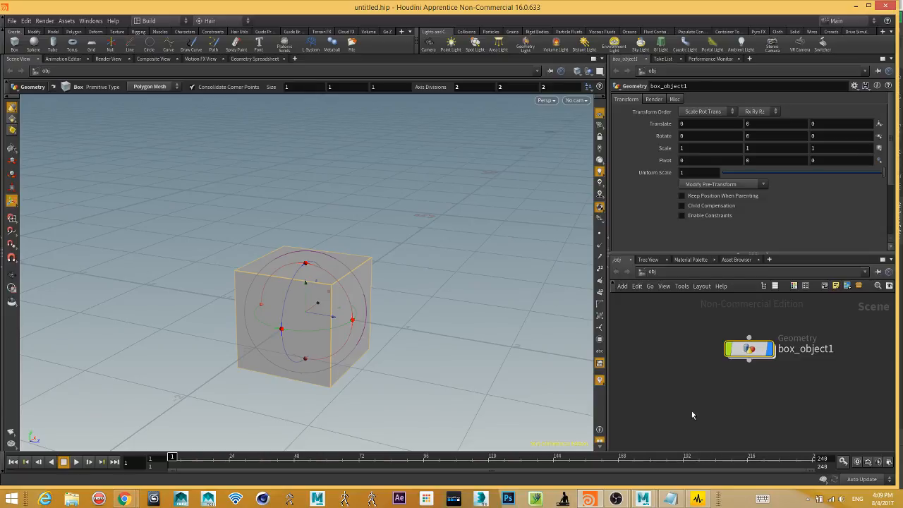
pyautogui.press('Escape')
pyautogui.moveTo(383, 350); pyautogui.dragTo(453, 352)
pyautogui.press('Return')
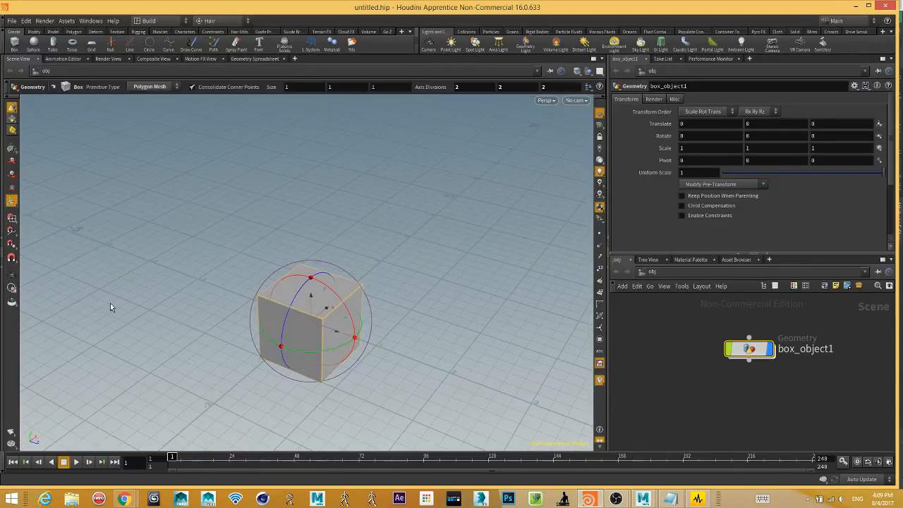
pyautogui.moveTo(739, 373); pyautogui.dragTo(699, 376, button='middle')
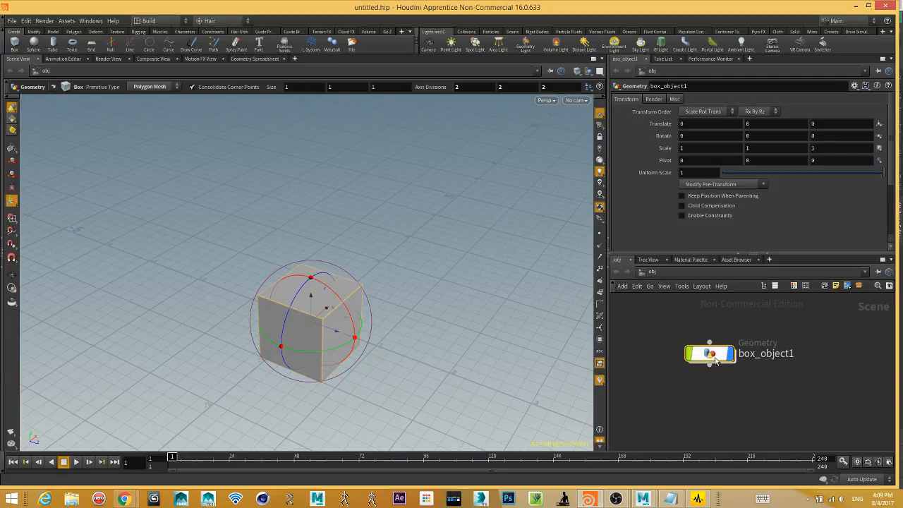
# Enter the box_object1 node to show the box1 node inside it.
pyautogui.moveTo(714, 356)
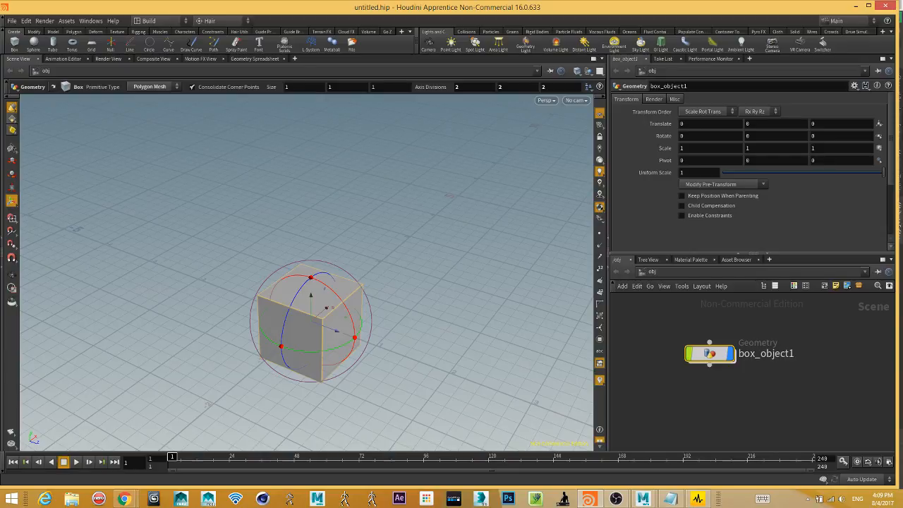
pyautogui.moveTo(715, 357); pyautogui.dragTo(716, 363)
pyautogui.doubleClick(720, 360)
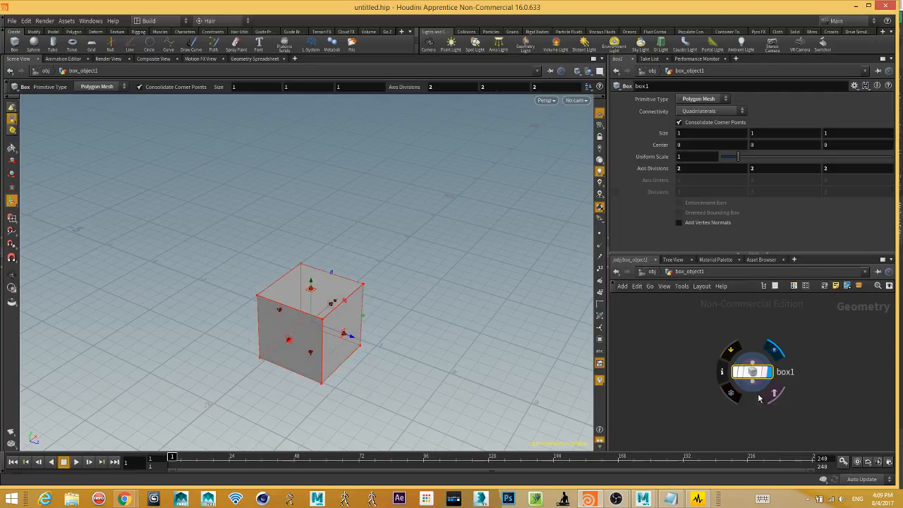
pyautogui.moveTo(822, 409); pyautogui.dragTo(796, 358, button='middle')
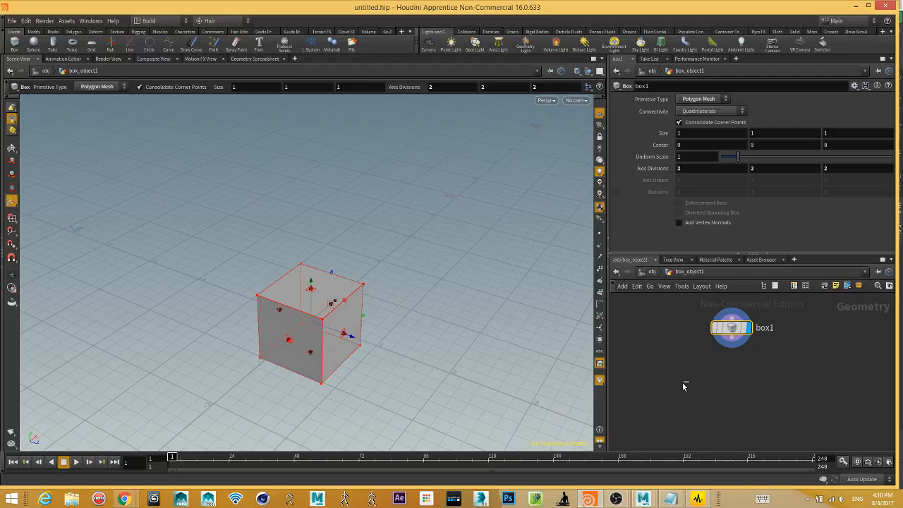
pyautogui.moveTo(718, 390); pyautogui.dragTo(707, 407, button='middle')
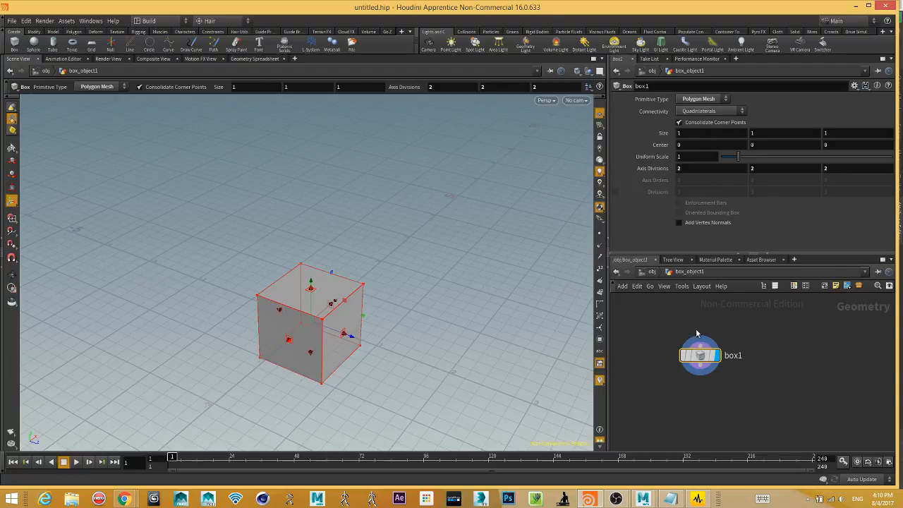
# Go back up to the obj level and enter box_object1 again.
pyautogui.click(616, 271)
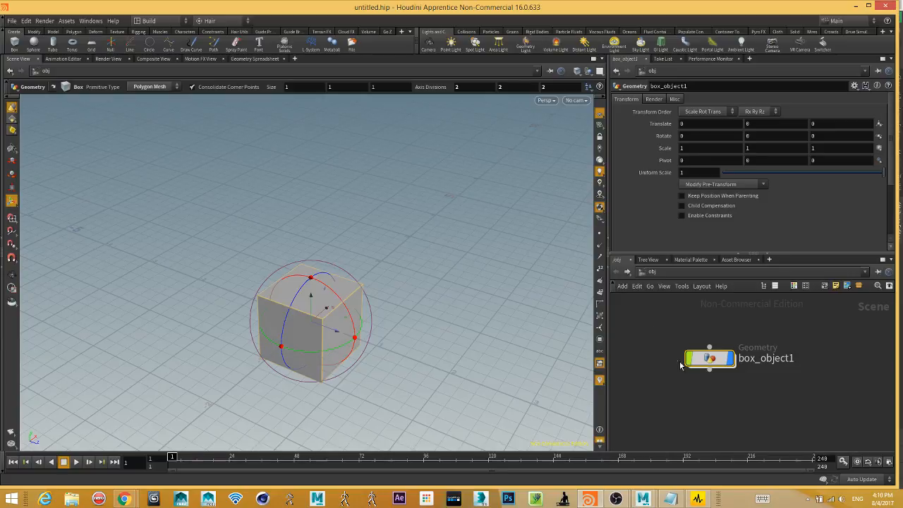
pyautogui.moveTo(713, 367); pyautogui.dragTo(715, 360)
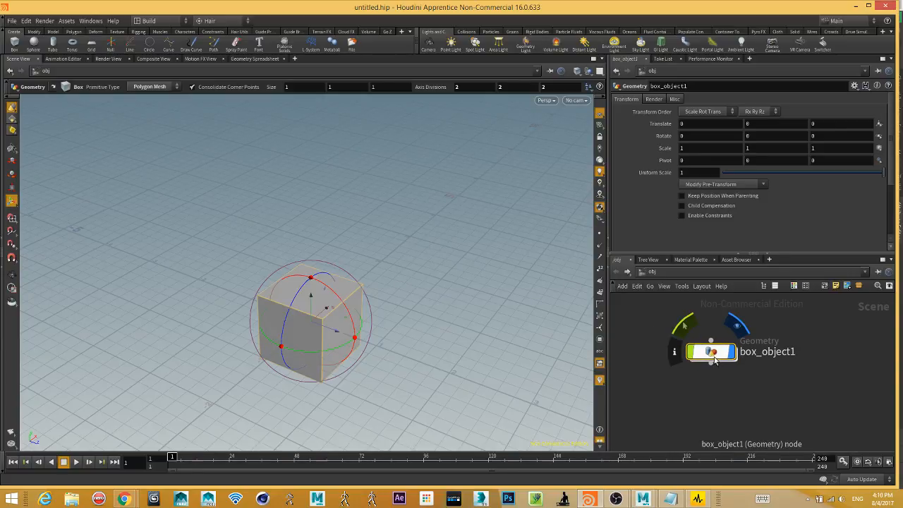
pyautogui.doubleClick(714, 359)
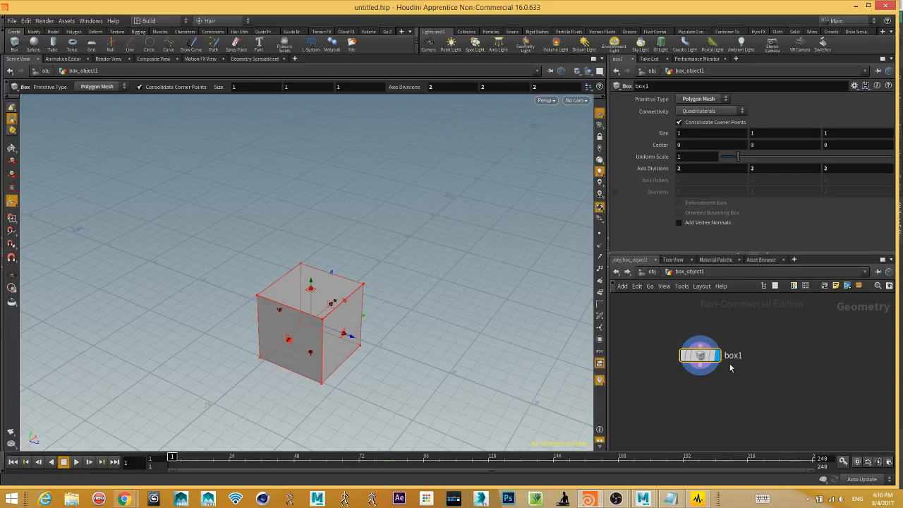
# Show Houdini's Tree View, and switch to Maya to view the extruded cube with the Outliner open.
pyautogui.click(675, 259)
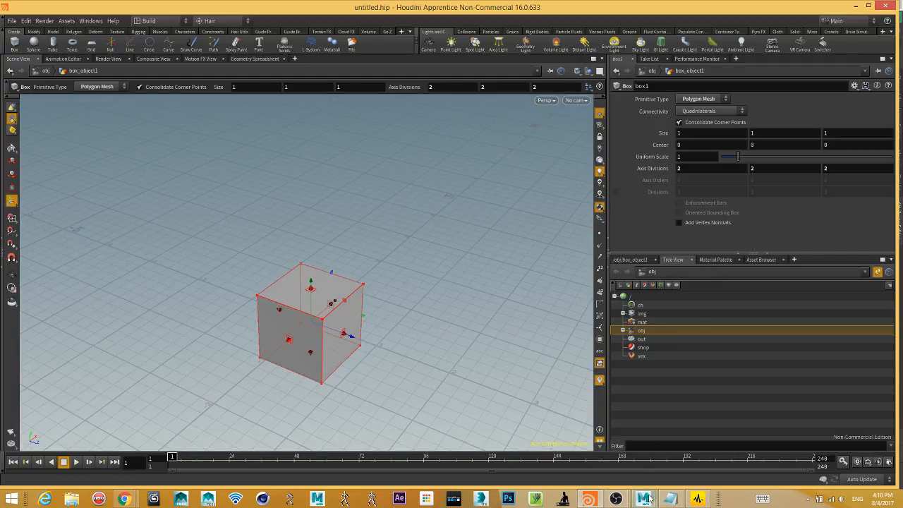
pyautogui.click(695, 448)
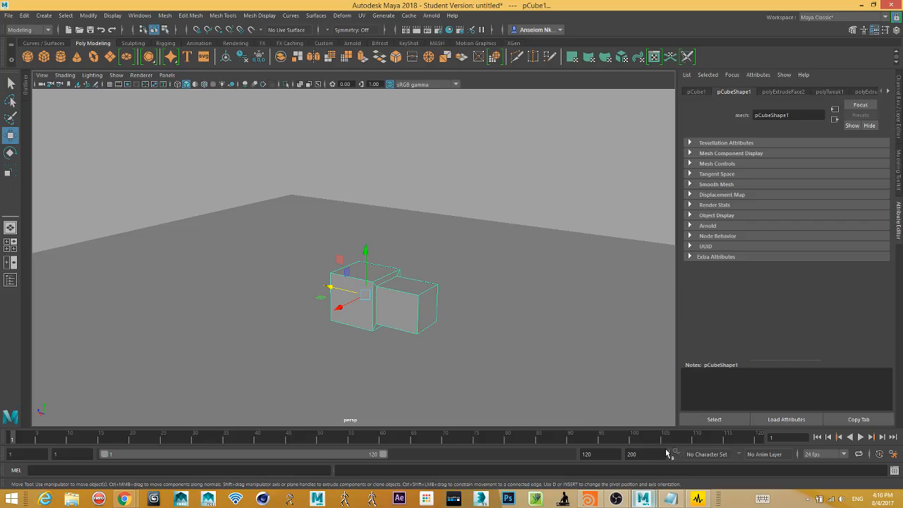
pyautogui.click(28, 98)
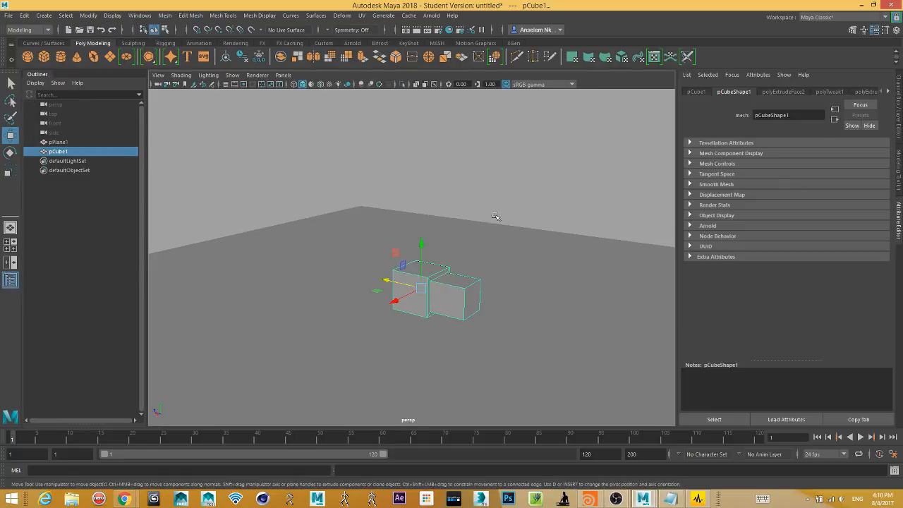
pyautogui.keyDown('alt'); pyautogui.moveTo(451, 340); pyautogui.dragTo(331, 347); pyautogui.keyUp('alt')
pyautogui.keyDown('alt'); pyautogui.moveTo(394, 330); pyautogui.dragTo(412, 299, button='middle'); pyautogui.keyUp('alt')
pyautogui.keyDown('alt'); pyautogui.moveTo(423, 296); pyautogui.dragTo(500, 272, button='right'); pyautogui.keyUp('alt')
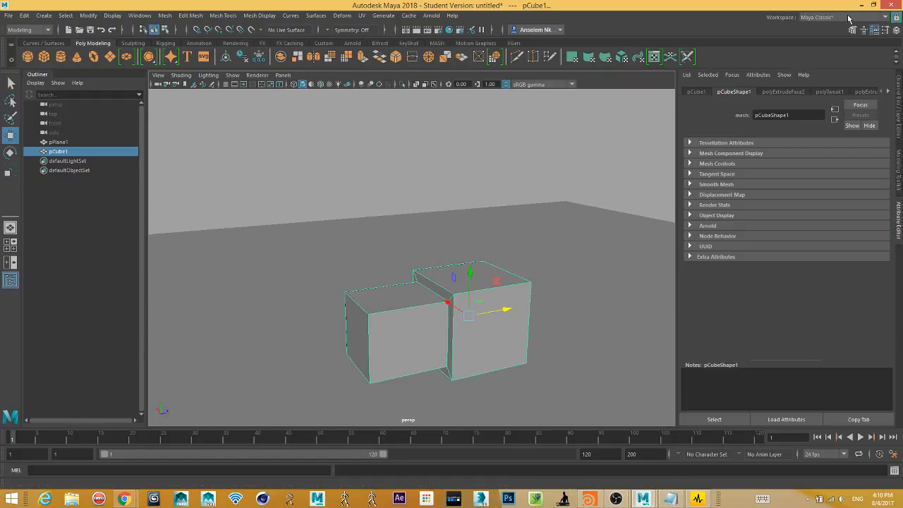
# Minimise Maya to return to Houdini and view the box beside the Tree View.
pyautogui.click(861, 5)
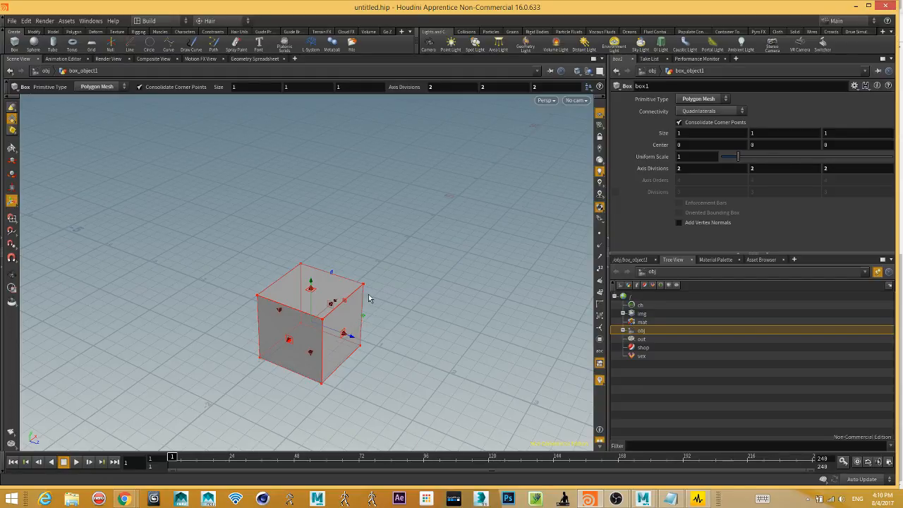
pyautogui.press('Escape')
pyautogui.press('Return')
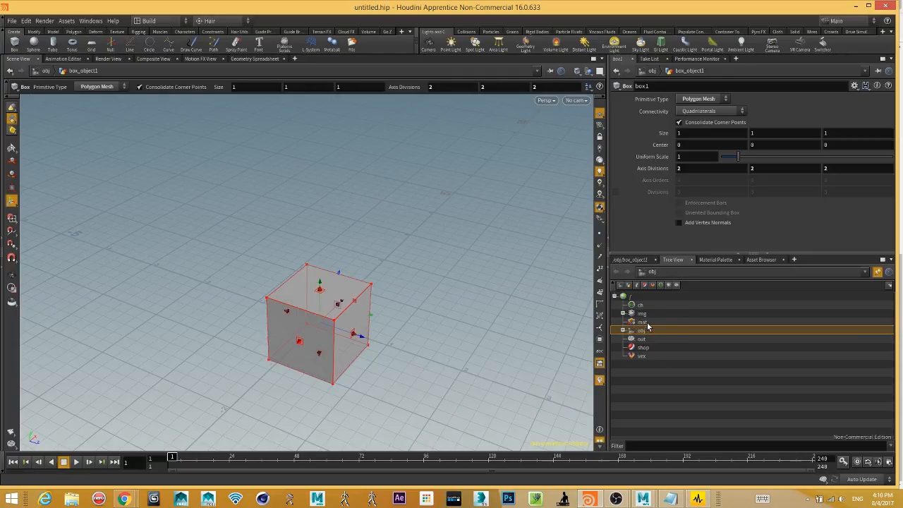
# Return from the Tree View to the box_object1 network and reposition the box1 node up and to the left.
pyautogui.click(634, 259)
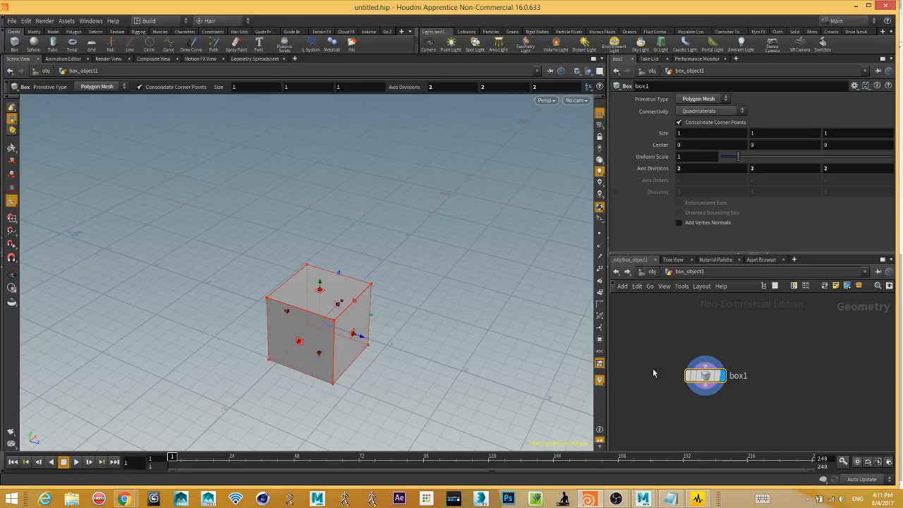
pyautogui.moveTo(649, 334); pyautogui.dragTo(768, 424)
pyautogui.moveTo(705, 377)
pyautogui.moveTo(706, 377); pyautogui.dragTo(673, 353)
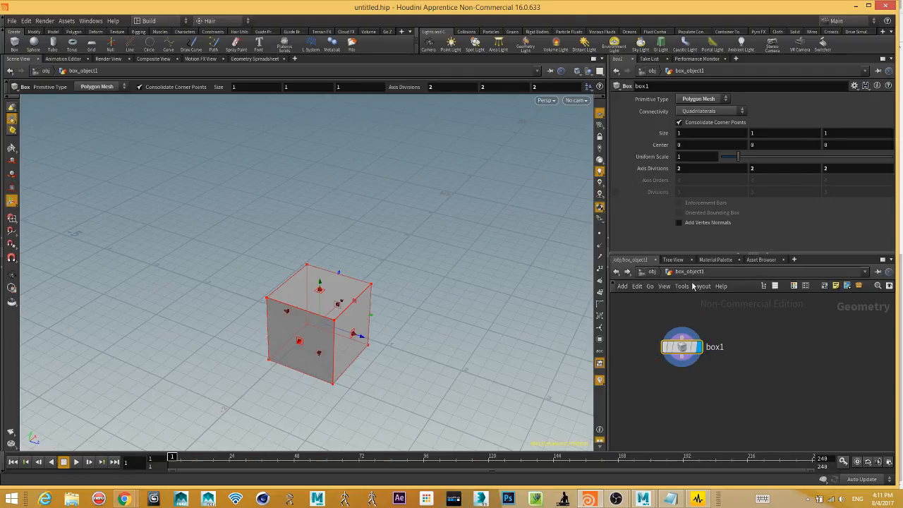
# Go up to the obj level, view the list of other networks, and re-enter box_object1.
pyautogui.rightClick(653, 273)
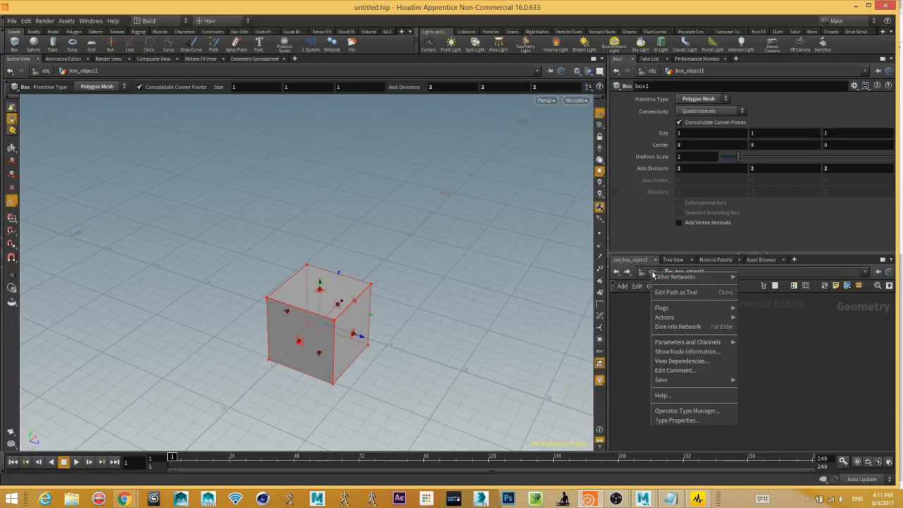
pyautogui.click(648, 273)
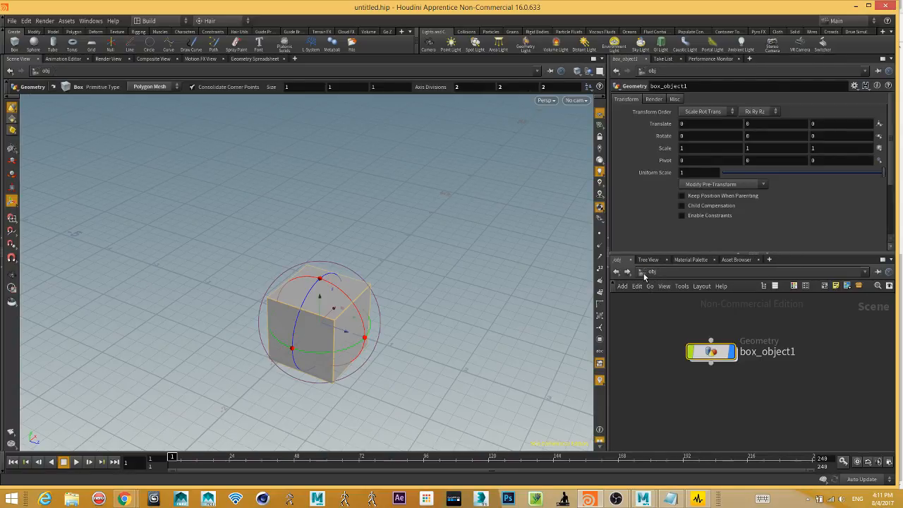
pyautogui.click(646, 273)
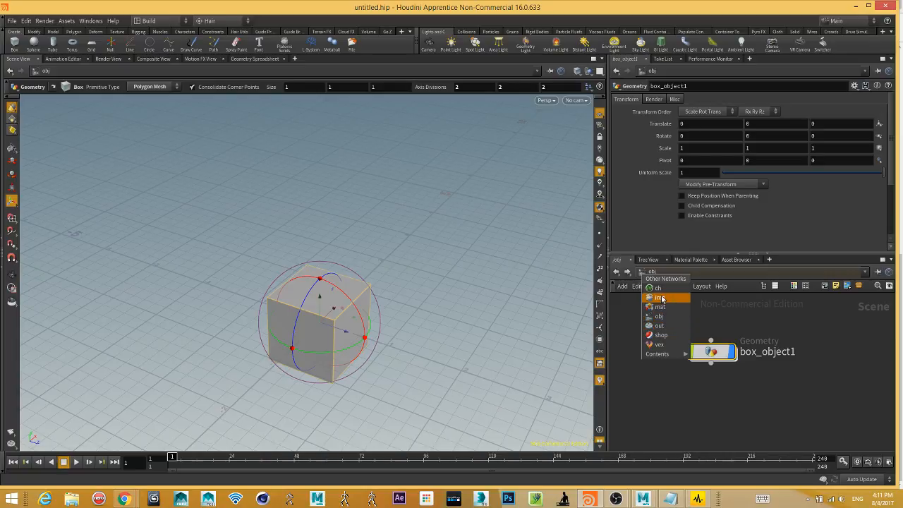
pyautogui.click(665, 317)
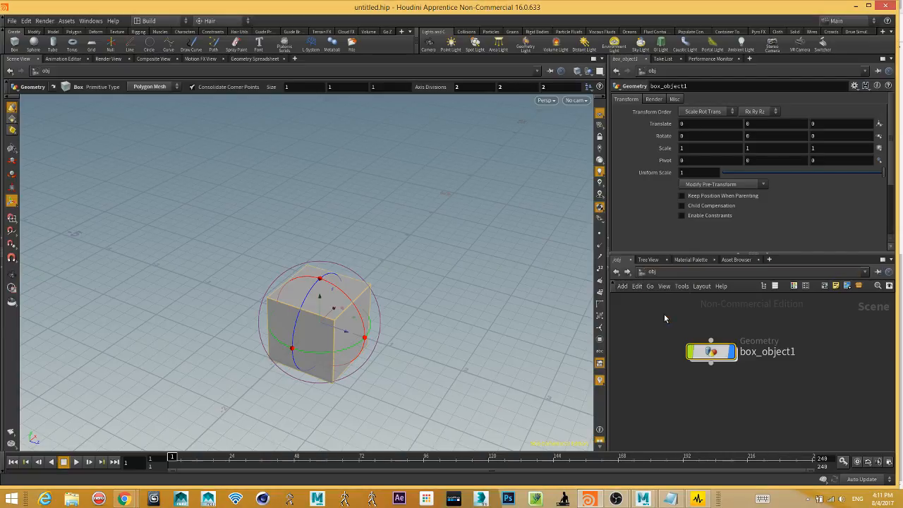
pyautogui.doubleClick(711, 356)
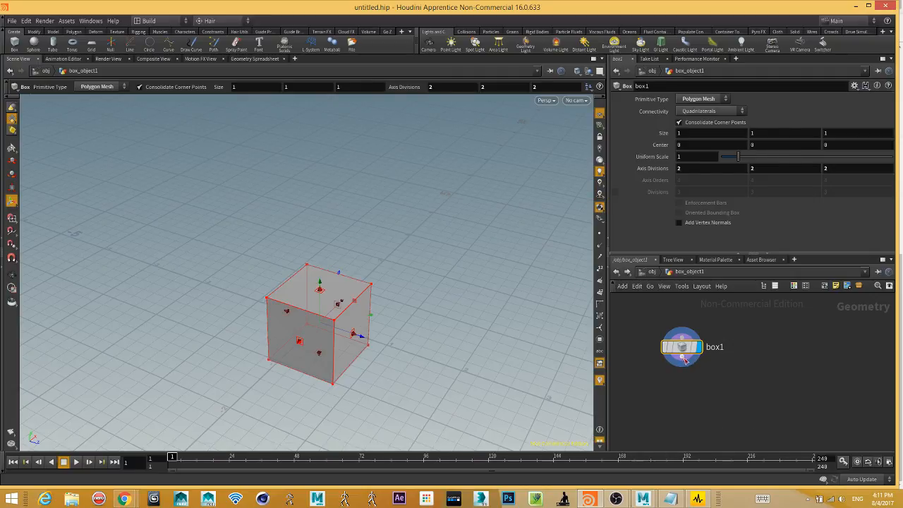
# Add a Transform node wired to box1's output and align box1 directly above it.
pyautogui.click(683, 359)
pyautogui.click(692, 411)
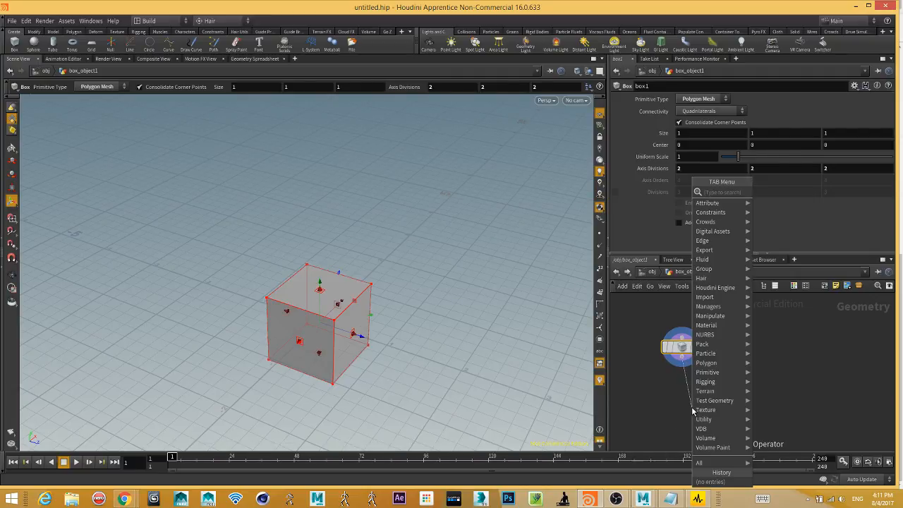
pyautogui.write('tran')
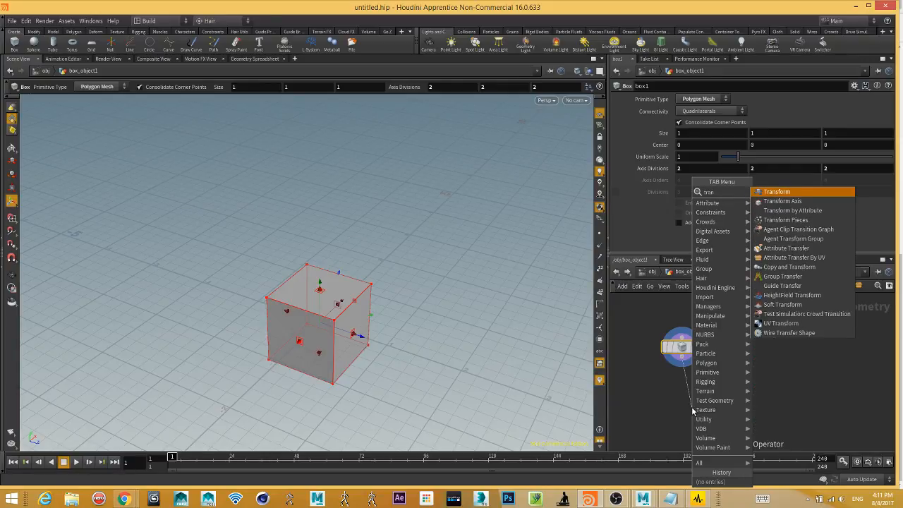
pyautogui.press('Return')
pyautogui.click(691, 406)
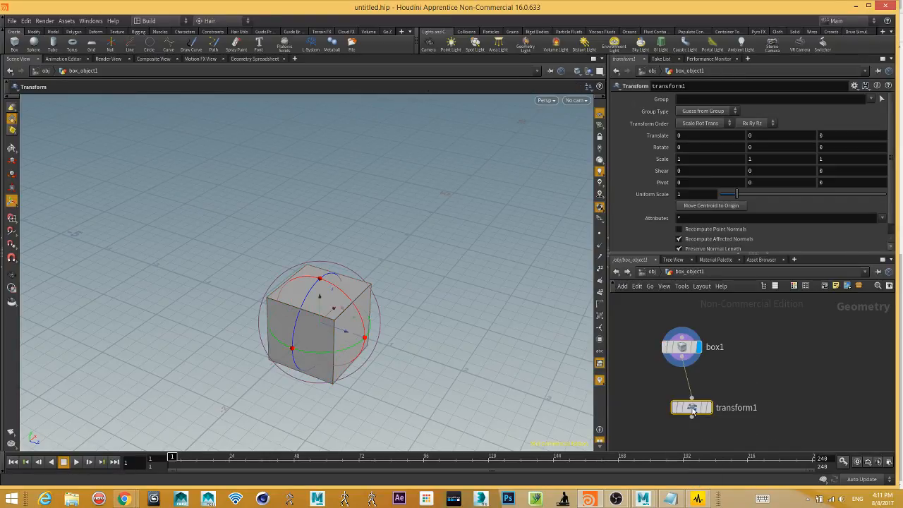
pyautogui.moveTo(702, 344); pyautogui.dragTo(713, 334)
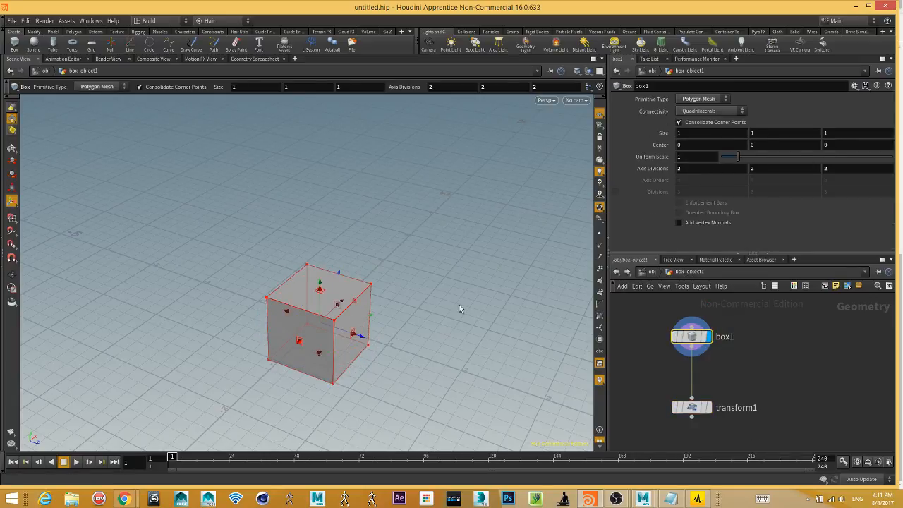
# Display the transform1 node and move the box up about 0.55 units in Y with it.
pyautogui.moveTo(459, 304); pyautogui.dragTo(403, 298)
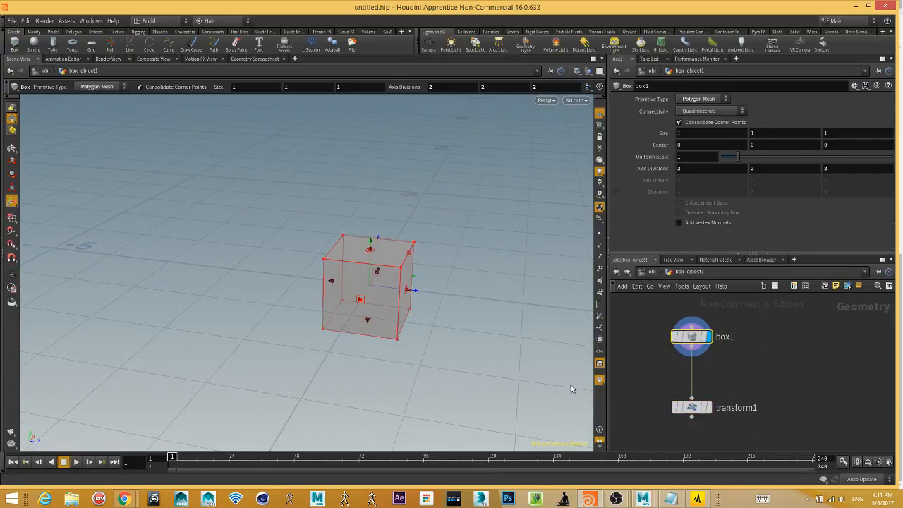
pyautogui.press('Escape')
pyautogui.moveTo(470, 330); pyautogui.dragTo(423, 314)
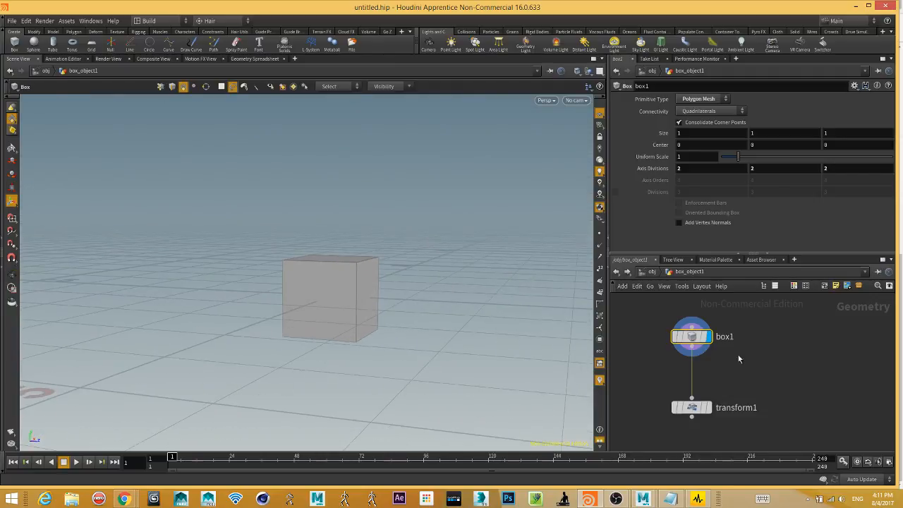
pyautogui.click(704, 408)
pyautogui.click(697, 409)
pyautogui.moveTo(343, 268); pyautogui.dragTo(326, 226)
pyautogui.keyDown('alt'); pyautogui.moveTo(332, 313); pyautogui.dragTo(339, 346, button='middle'); pyautogui.keyUp('alt')
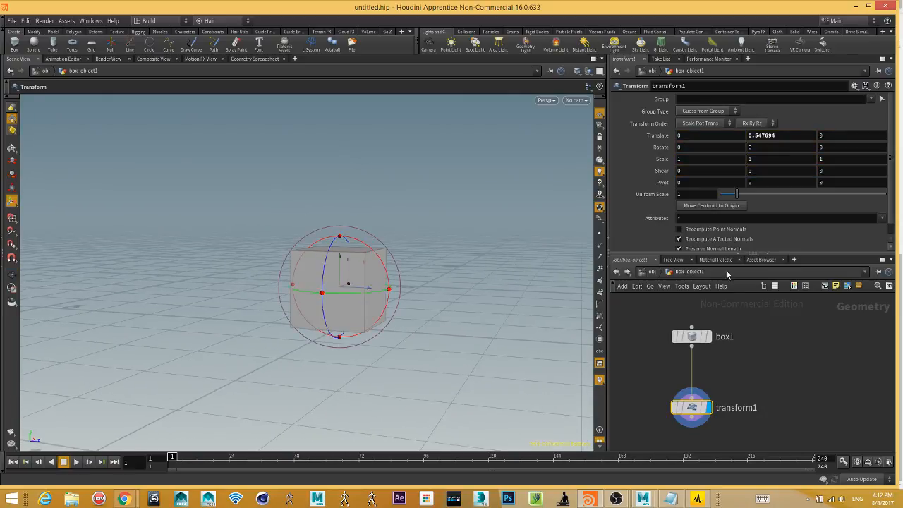
# Display box1 to compare the original box with the transformed one, and set the display back to transform1.
pyautogui.click(708, 336)
pyautogui.press('Escape')
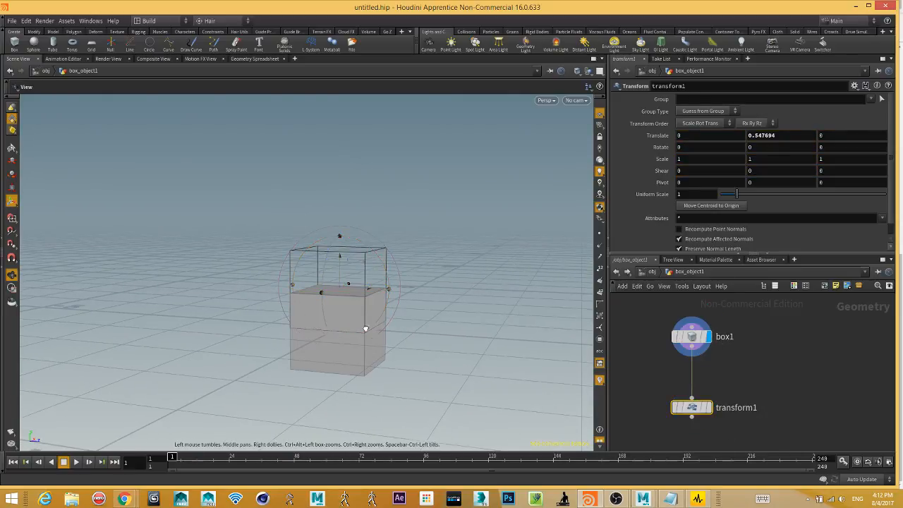
pyautogui.moveTo(423, 317); pyautogui.dragTo(458, 328)
pyautogui.keyDown('alt'); pyautogui.moveTo(457, 337); pyautogui.dragTo(397, 375, button='middle'); pyautogui.keyUp('alt')
pyautogui.keyDown('alt'); pyautogui.moveTo(397, 375); pyautogui.dragTo(466, 383, button='right'); pyautogui.keyUp('alt')
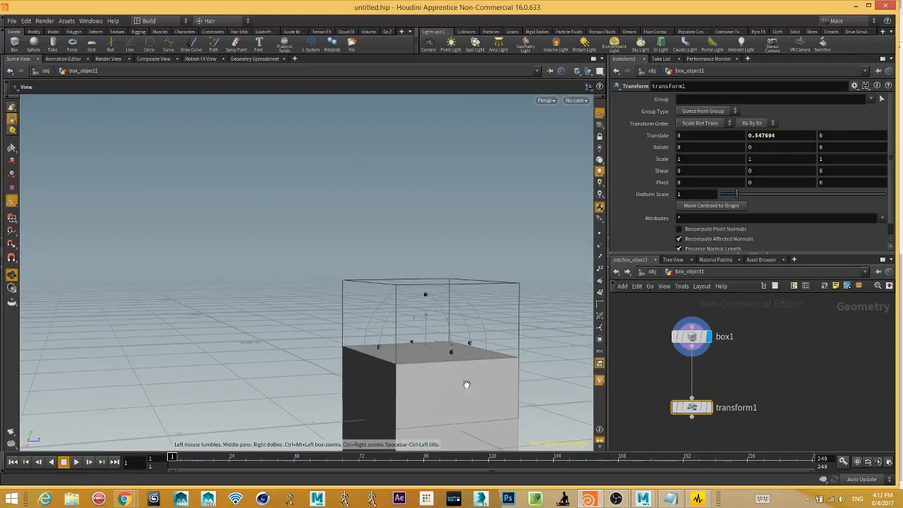
pyautogui.keyDown('alt'); pyautogui.moveTo(466, 383); pyautogui.dragTo(390, 331, button='middle'); pyautogui.keyUp('alt')
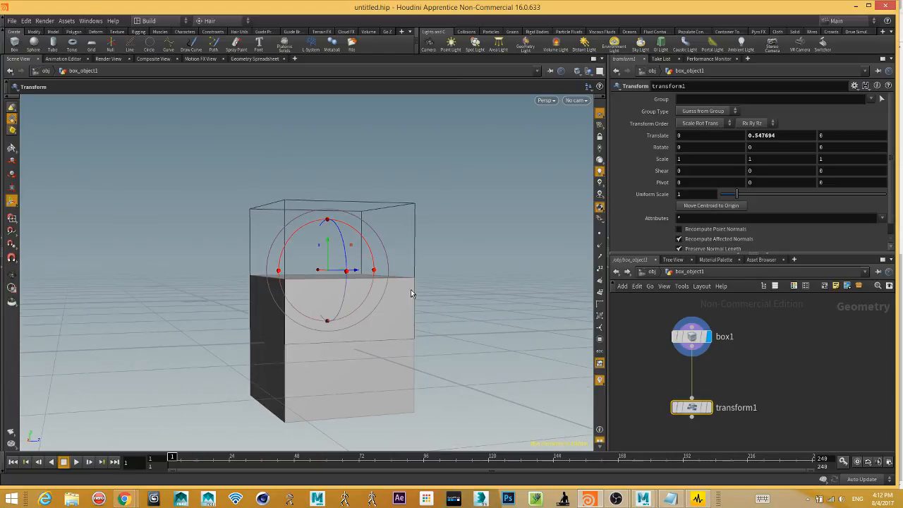
pyautogui.keyDown('alt'); pyautogui.moveTo(399, 377); pyautogui.dragTo(389, 360, button='middle'); pyautogui.keyUp('alt')
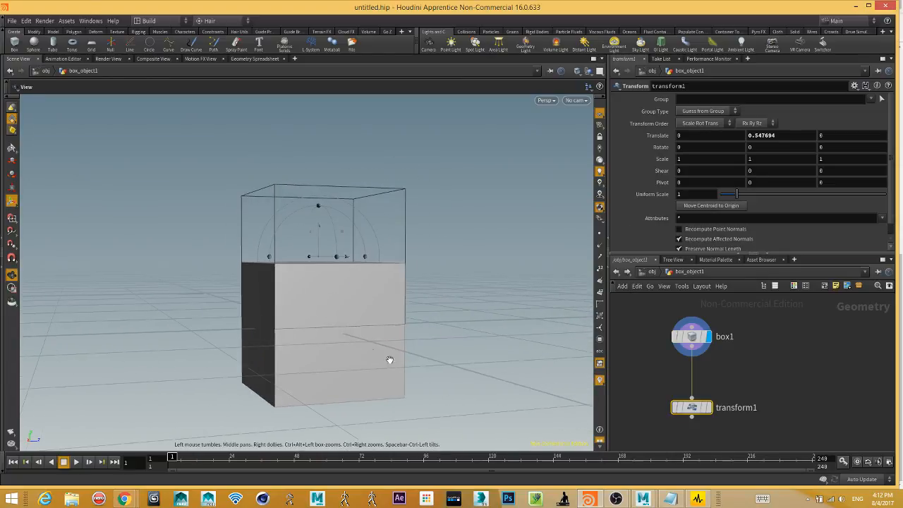
pyautogui.click(708, 412)
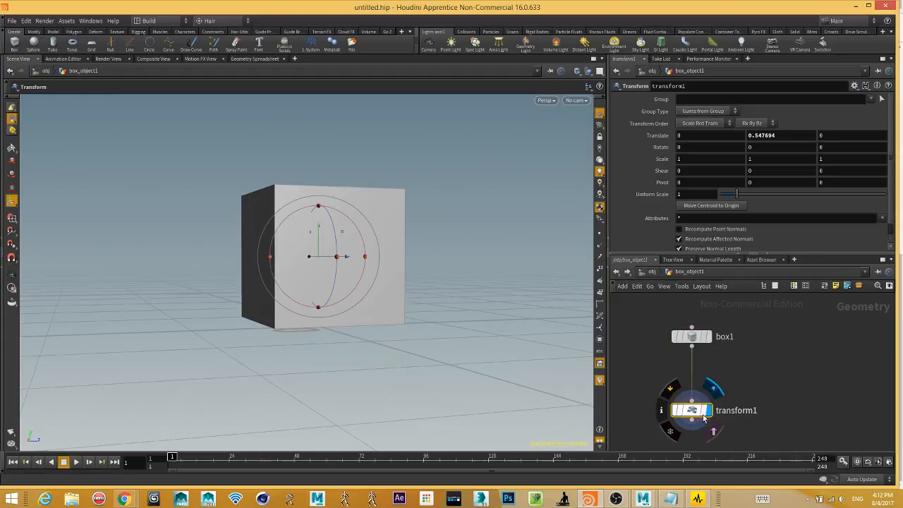
pyautogui.press('Escape')
pyautogui.moveTo(377, 317); pyautogui.dragTo(322, 344)
pyautogui.press('Return')
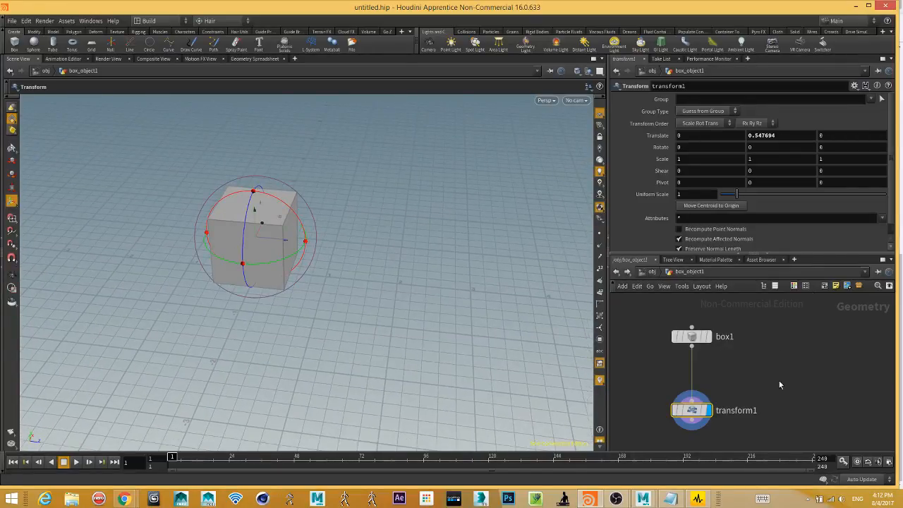
# Add a Blast node wired to the output of transform1.
pyautogui.moveTo(779, 381); pyautogui.dragTo(794, 323, button='middle')
pyautogui.click(707, 367)
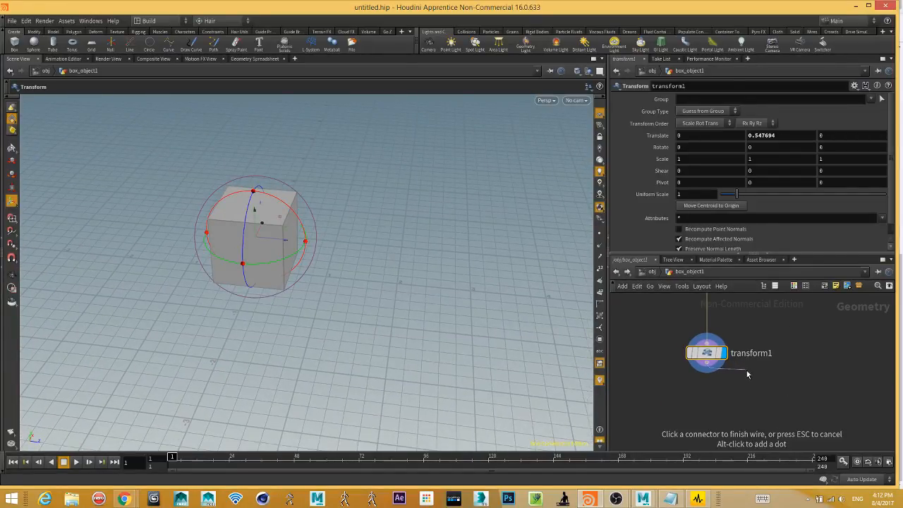
pyautogui.click(740, 379)
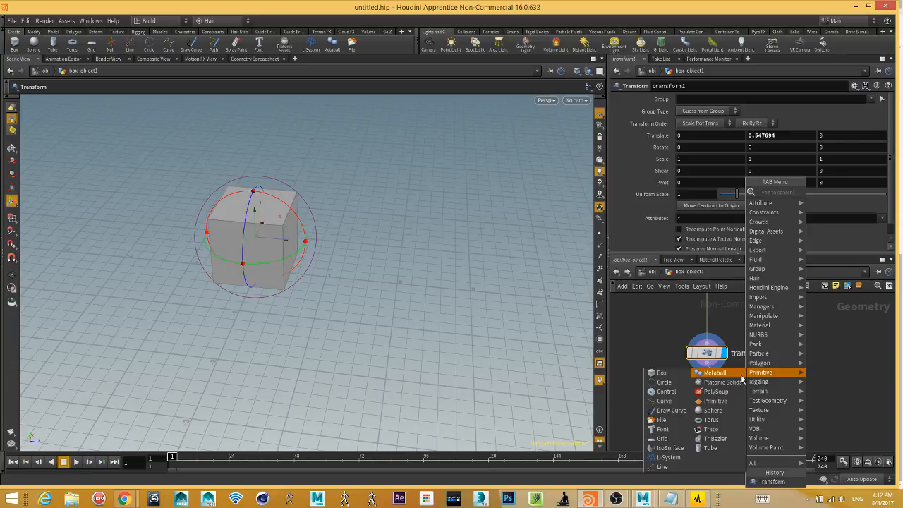
pyautogui.write('bla')
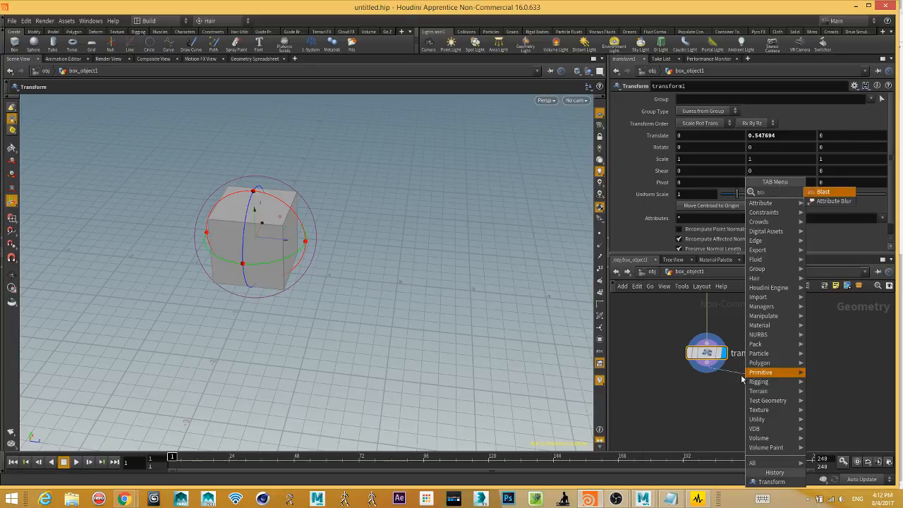
pyautogui.press('BackSpace')
pyautogui.press('BackSpace')
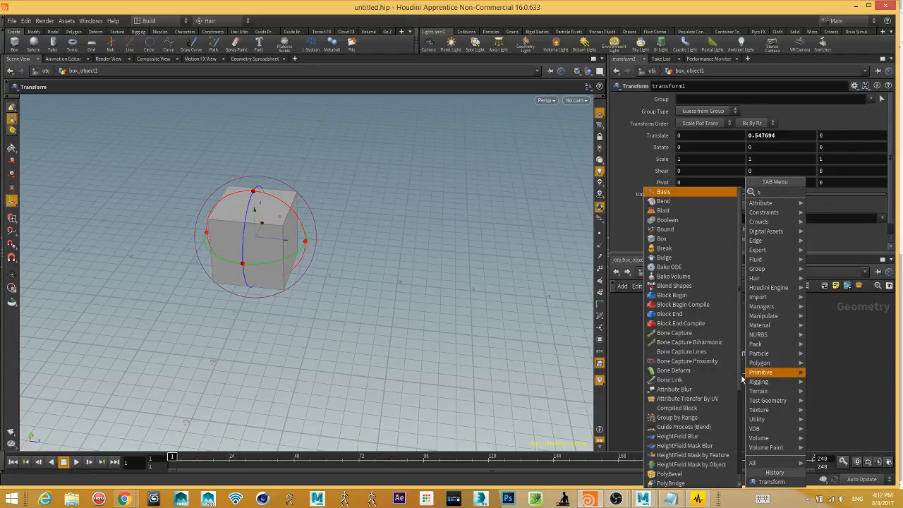
pyautogui.write('lb')
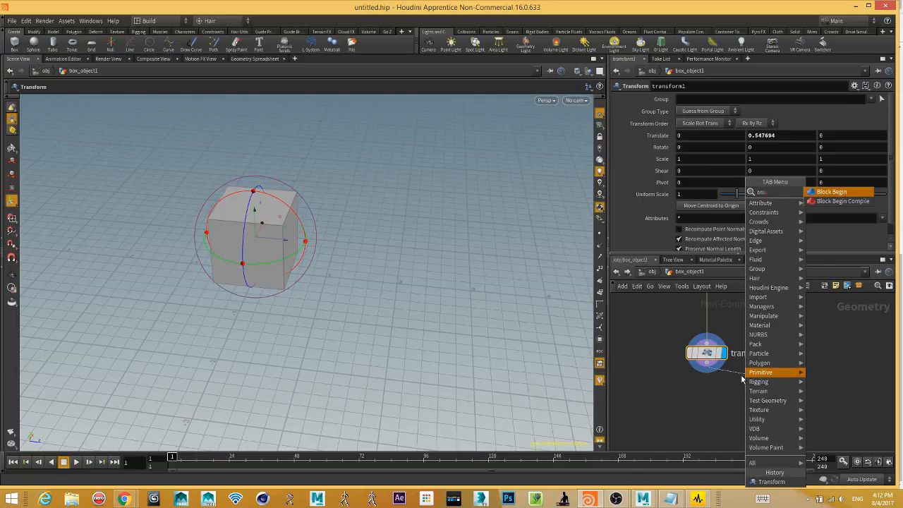
pyautogui.press('BackSpace')
pyautogui.press('BackSpace')
pyautogui.write('las')
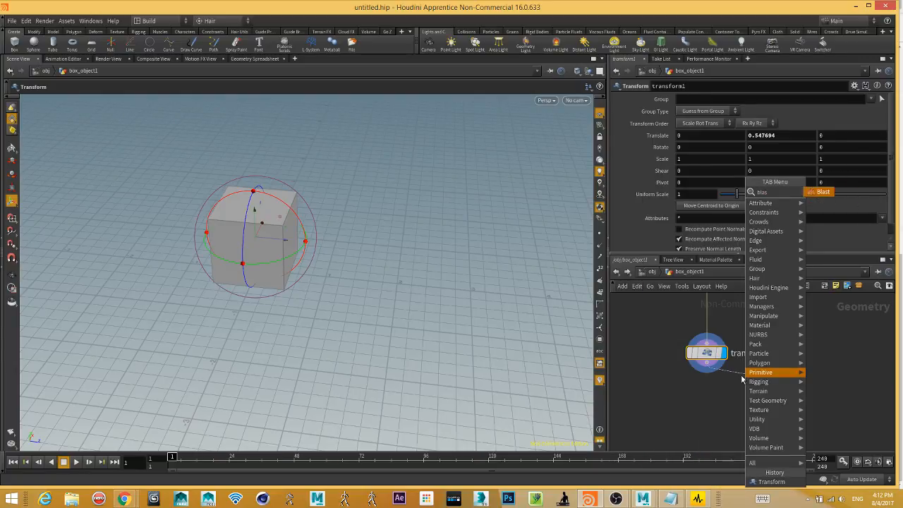
pyautogui.press('Return')
pyautogui.click(742, 379)
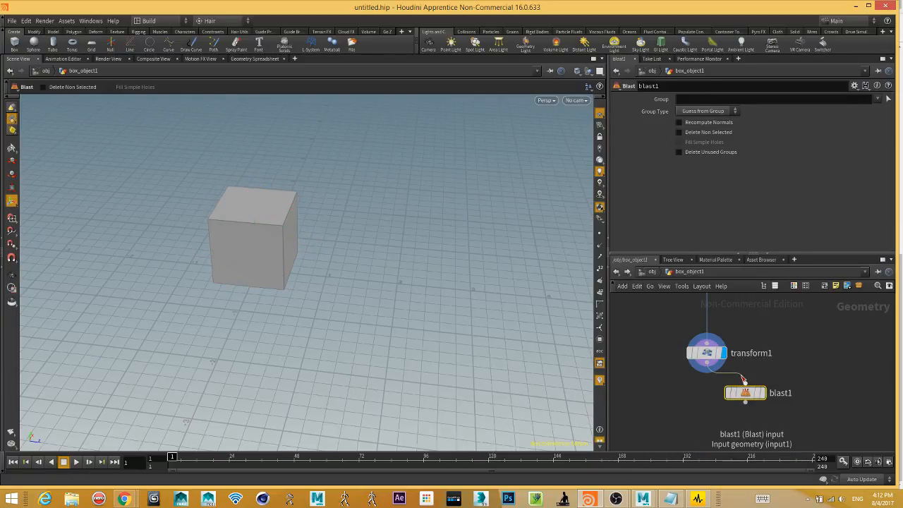
# Display the blast1 node's result, and return the display to transform1.
pyautogui.keyDown('alt'); pyautogui.moveTo(266, 278); pyautogui.dragTo(332, 329, button='middle'); pyautogui.keyUp('alt')
pyautogui.keyDown('alt'); pyautogui.moveTo(333, 330); pyautogui.dragTo(421, 329, button='right'); pyautogui.keyUp('alt')
pyautogui.moveTo(421, 329); pyautogui.dragTo(565, 298)
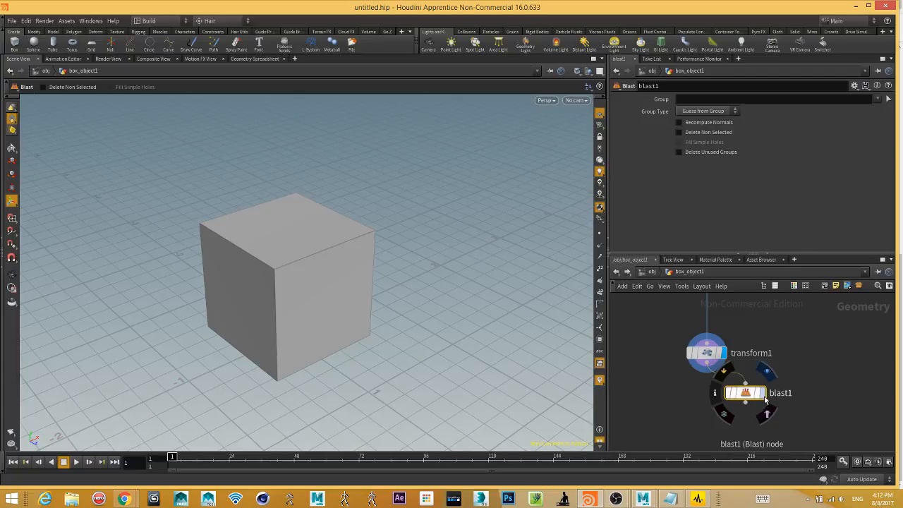
pyautogui.click(767, 372)
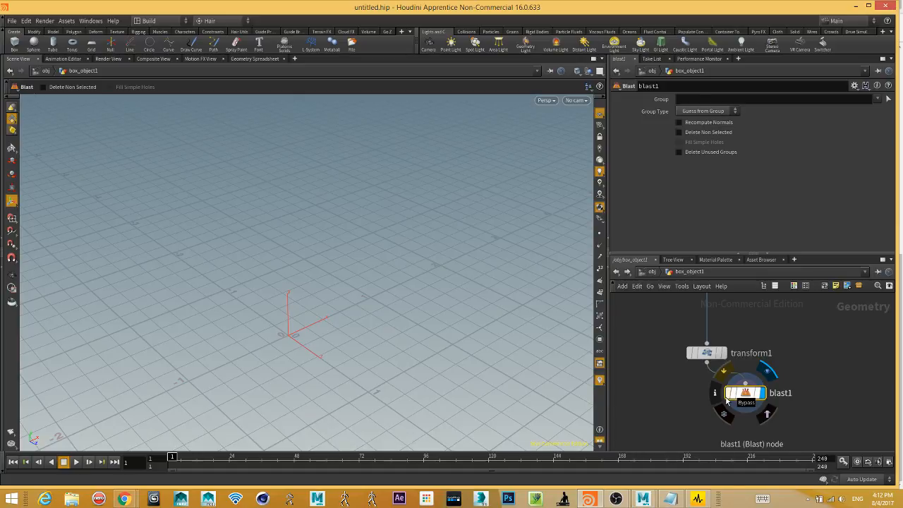
pyautogui.click(723, 353)
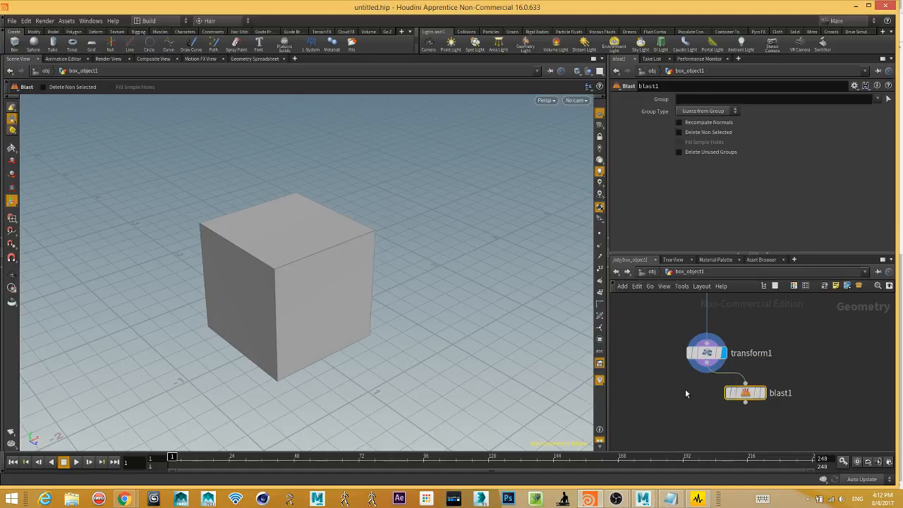
# Turn on primitive numbers in the viewport and view them on the box's faces up close.
pyautogui.keyDown('alt'); pyautogui.moveTo(409, 388); pyautogui.dragTo(395, 332, button='middle'); pyautogui.keyUp('alt')
pyautogui.keyDown('alt'); pyautogui.moveTo(395, 332); pyautogui.dragTo(408, 393, button='right'); pyautogui.keyUp('alt')
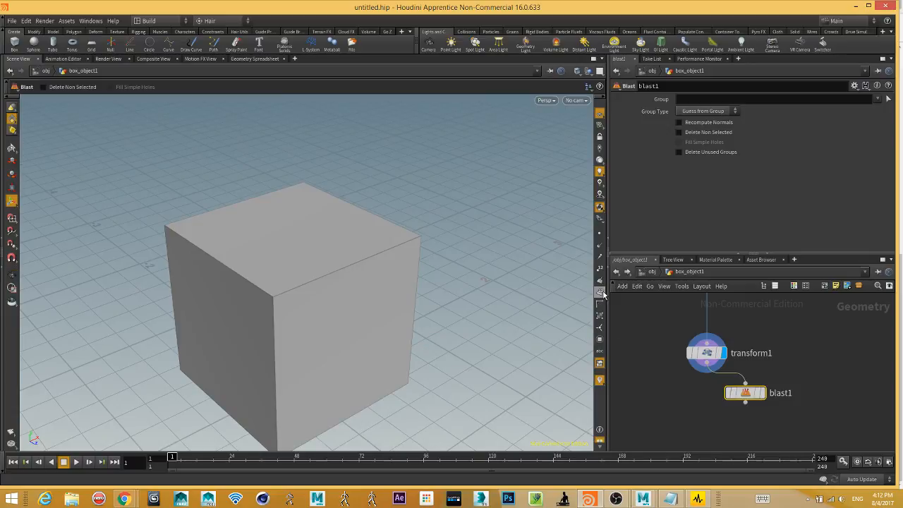
pyautogui.click(600, 282)
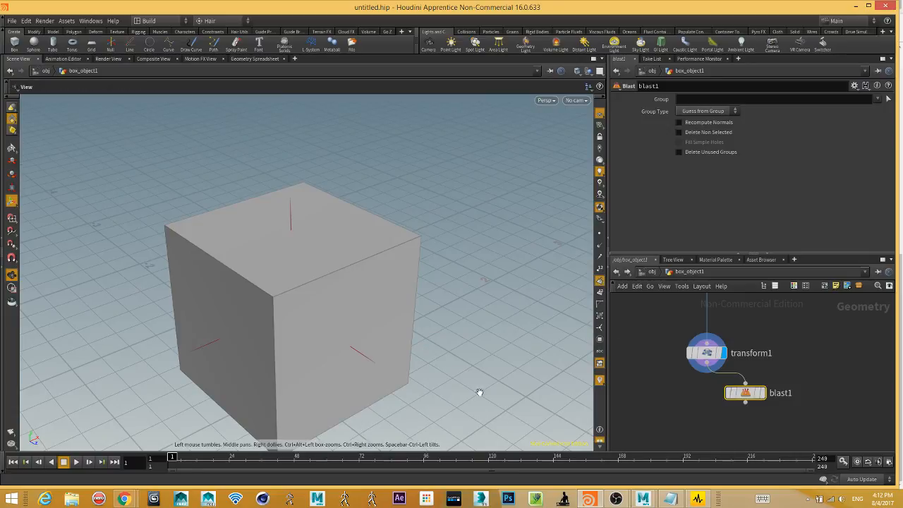
pyautogui.click(600, 282)
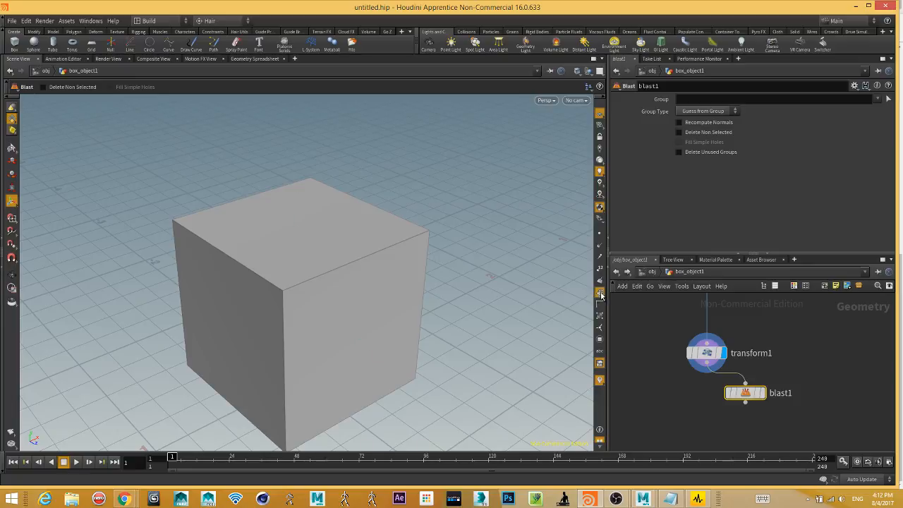
pyautogui.click(599, 293)
pyautogui.keyDown('alt'); pyautogui.moveTo(466, 378); pyautogui.dragTo(494, 381, button='middle'); pyautogui.keyUp('alt')
pyautogui.moveTo(495, 381); pyautogui.dragTo(402, 286)
pyautogui.keyDown('alt'); pyautogui.moveTo(401, 287); pyautogui.dragTo(366, 292, button='middle'); pyautogui.keyUp('alt')
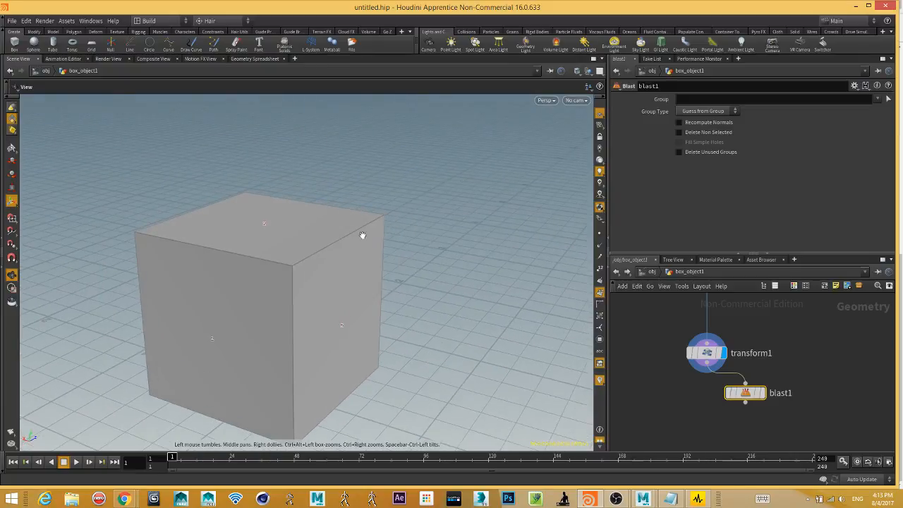
pyautogui.keyDown('alt'); pyautogui.moveTo(362, 235); pyautogui.dragTo(451, 318, button='right'); pyautogui.keyUp('alt')
pyautogui.keyDown('alt'); pyautogui.moveTo(451, 318); pyautogui.dragTo(476, 262, button='middle'); pyautogui.keyUp('alt')
pyautogui.moveTo(338, 352); pyautogui.dragTo(353, 282)
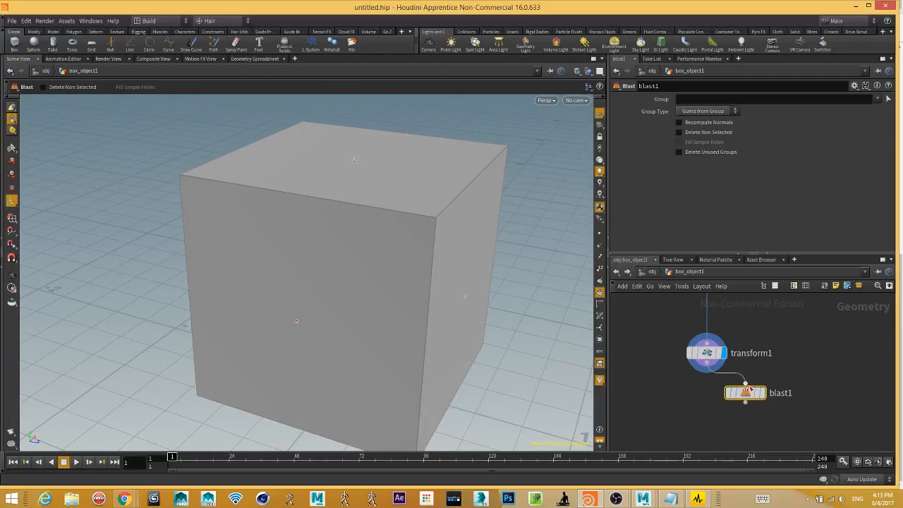
# Reconnect transform1's output to the blast1 node's input and set its Group to 1.
pyautogui.moveTo(758, 396)
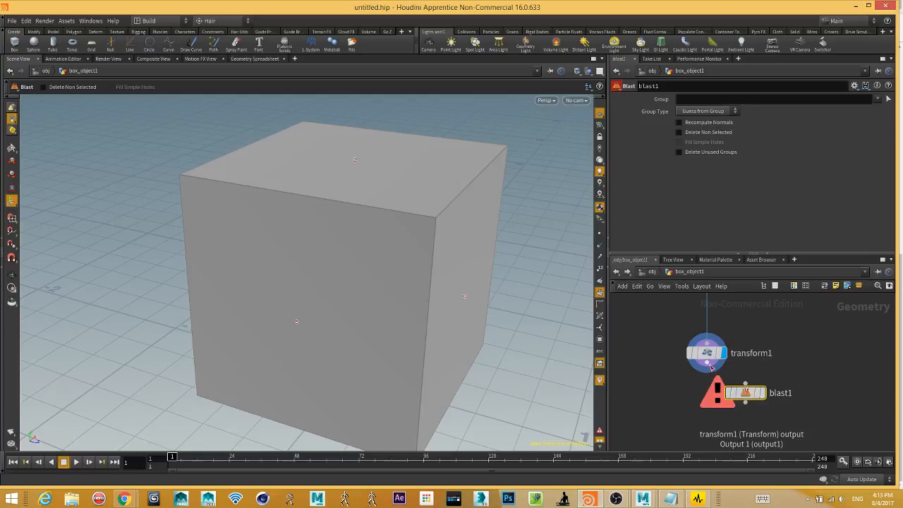
pyautogui.moveTo(706, 363); pyautogui.dragTo(744, 383)
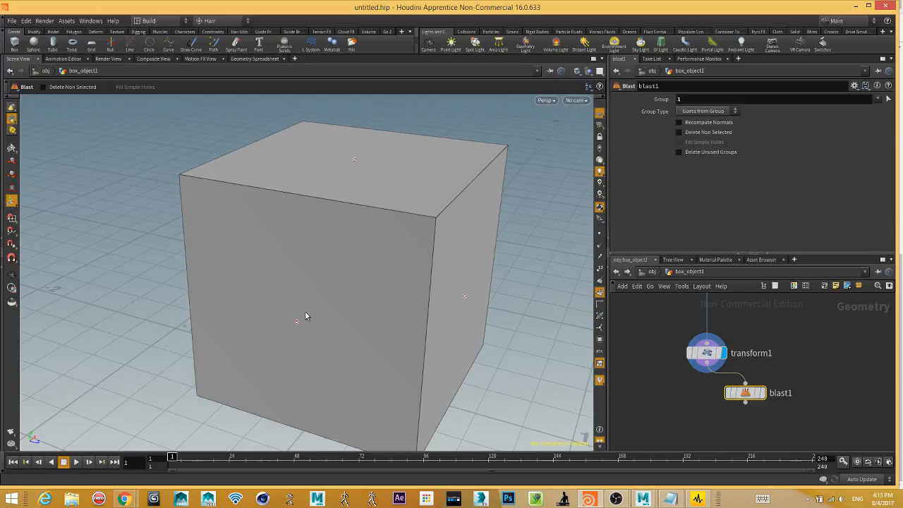
pyautogui.press('Escape')
pyautogui.moveTo(306, 315); pyautogui.dragTo(325, 359)
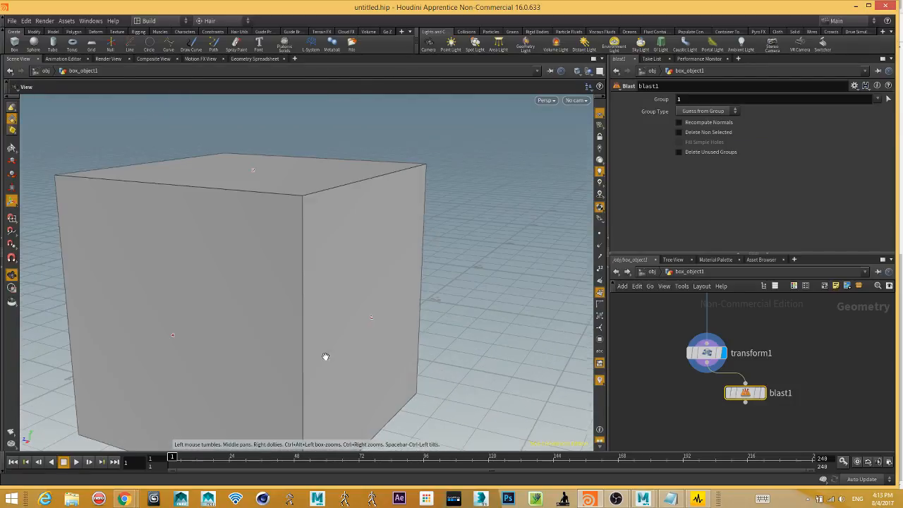
pyautogui.press('Return')
# Move blast1 slightly lower in the network, display its result, and view the open side of the box.
pyautogui.moveTo(740, 393); pyautogui.dragTo(737, 411)
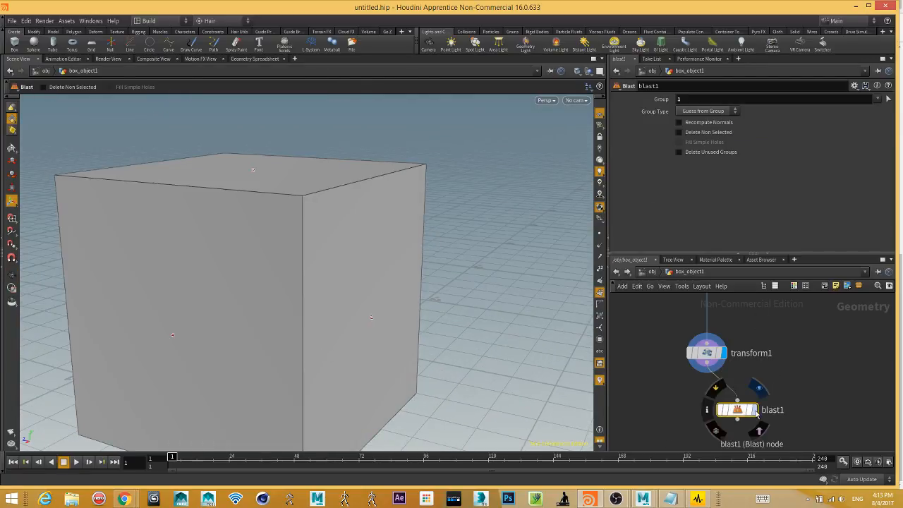
pyautogui.click(753, 409)
pyautogui.press('Escape')
pyautogui.moveTo(338, 352); pyautogui.dragTo(437, 334)
pyautogui.press('Return')
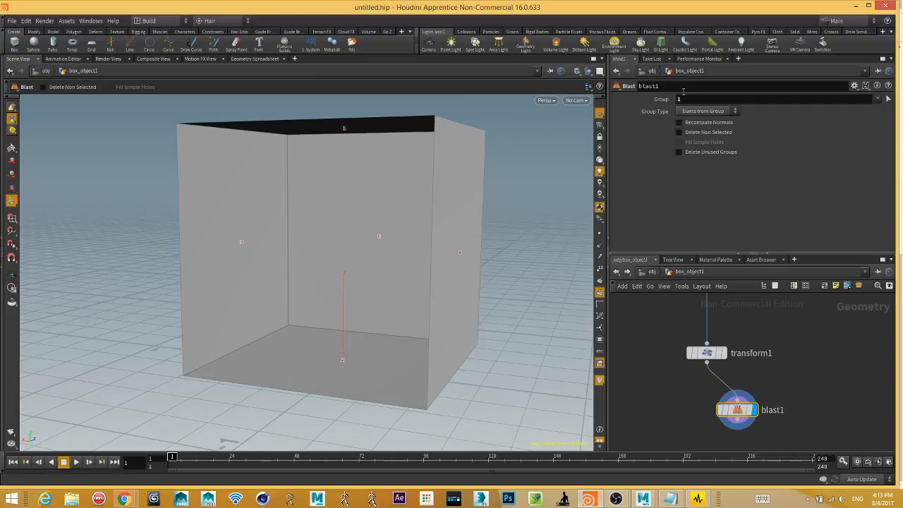
# Set blast1's Group to 5 to delete a different face of the box.
pyautogui.press('Escape')
pyautogui.moveTo(425, 308); pyautogui.dragTo(454, 366)
pyautogui.keyDown('alt'); pyautogui.moveTo(454, 366); pyautogui.dragTo(405, 373, button='right'); pyautogui.keyUp('alt')
pyautogui.keyDown('alt'); pyautogui.moveTo(404, 374); pyautogui.dragTo(346, 343); pyautogui.keyUp('alt')
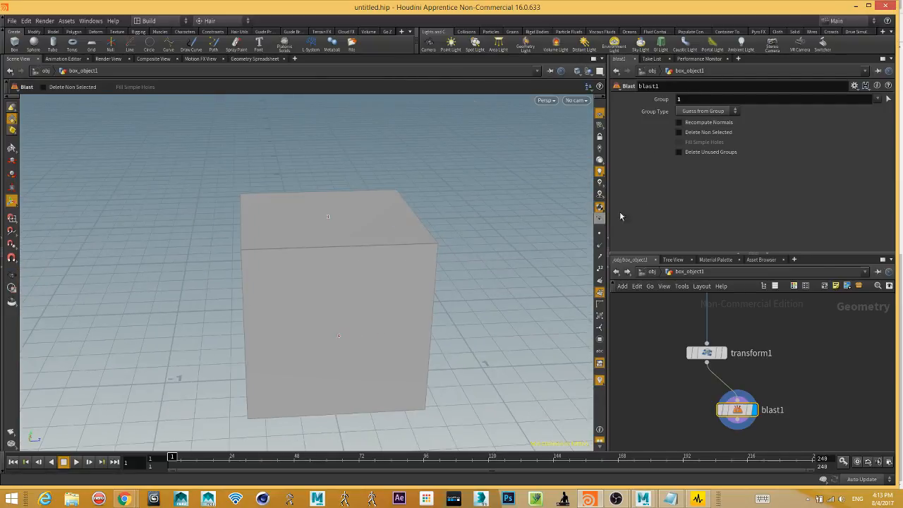
pyautogui.moveTo(688, 98); pyautogui.dragTo(643, 106)
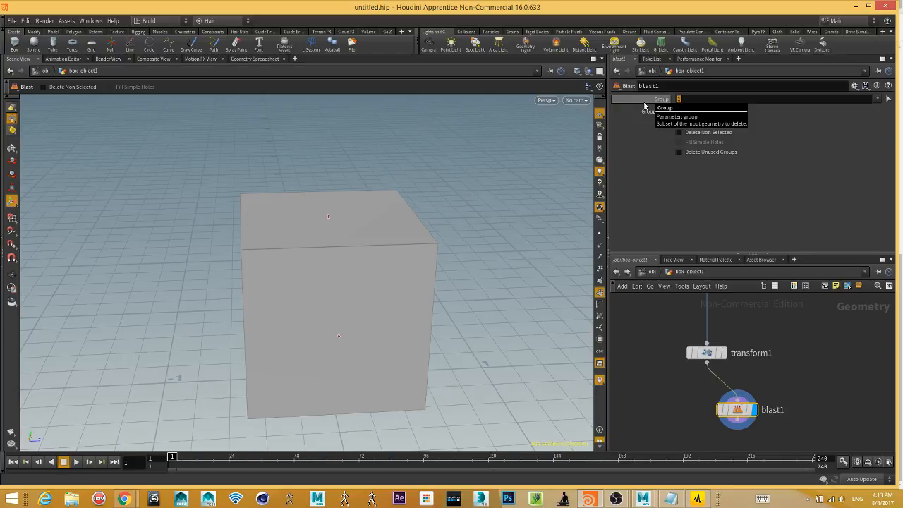
pyautogui.write('5')
pyautogui.press('Return')
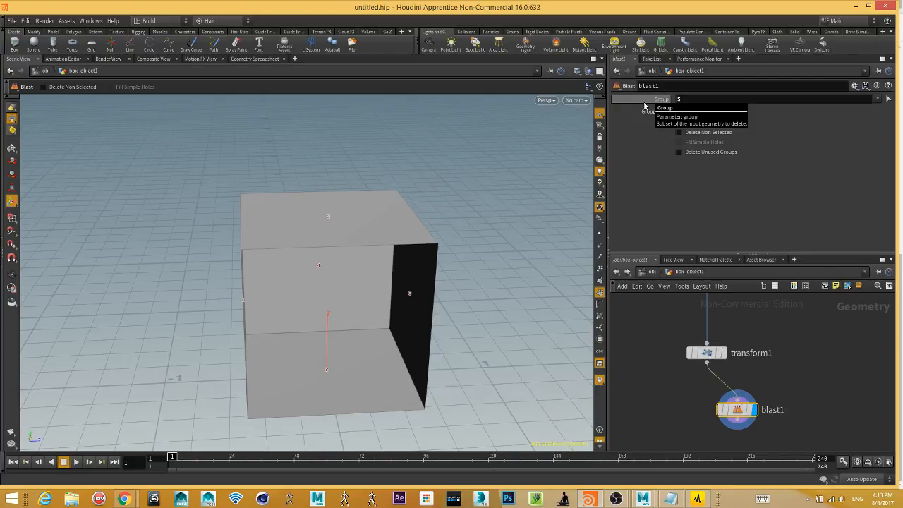
# Set blast1's Group to the range 1-4 to delete several box faces at once.
pyautogui.press('Escape')
pyautogui.moveTo(419, 266); pyautogui.dragTo(389, 261)
pyautogui.press('Return')
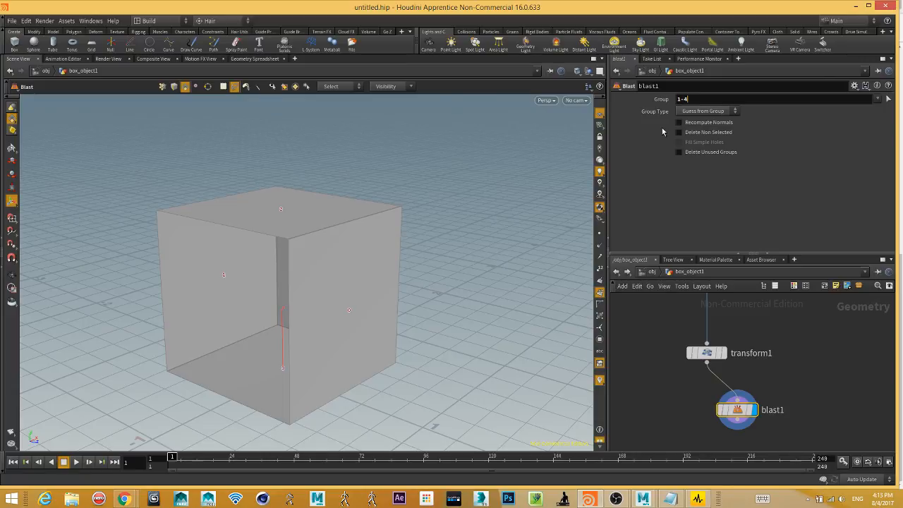
pyautogui.press('Return')
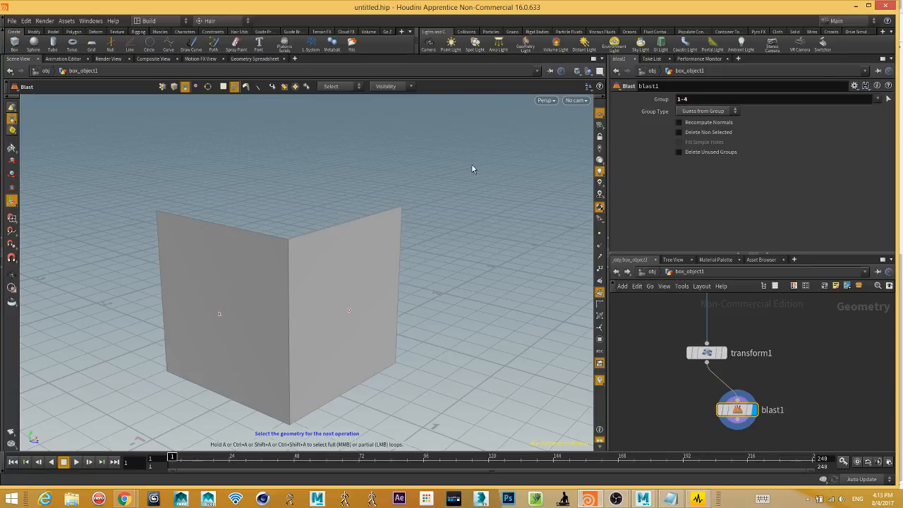
# Examine the box faces left by the 1-4 Blast group from several angles.
pyautogui.press('Escape')
pyautogui.moveTo(265, 287); pyautogui.dragTo(525, 325)
pyautogui.press('Return')
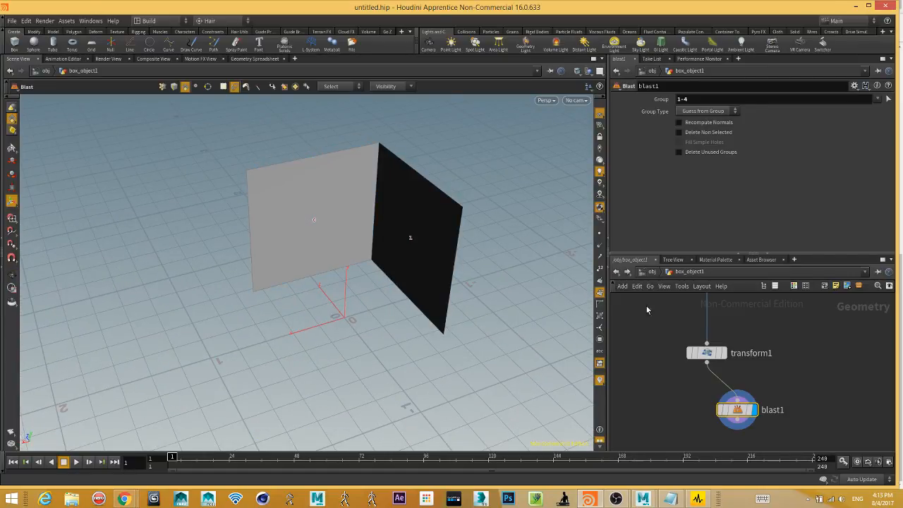
pyautogui.press('Escape')
pyautogui.moveTo(393, 282); pyautogui.dragTo(371, 244)
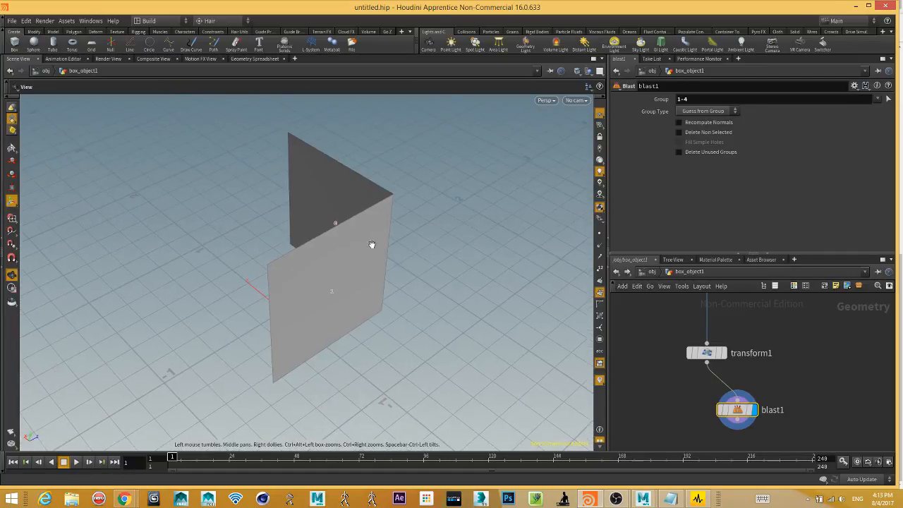
pyautogui.press('Return')
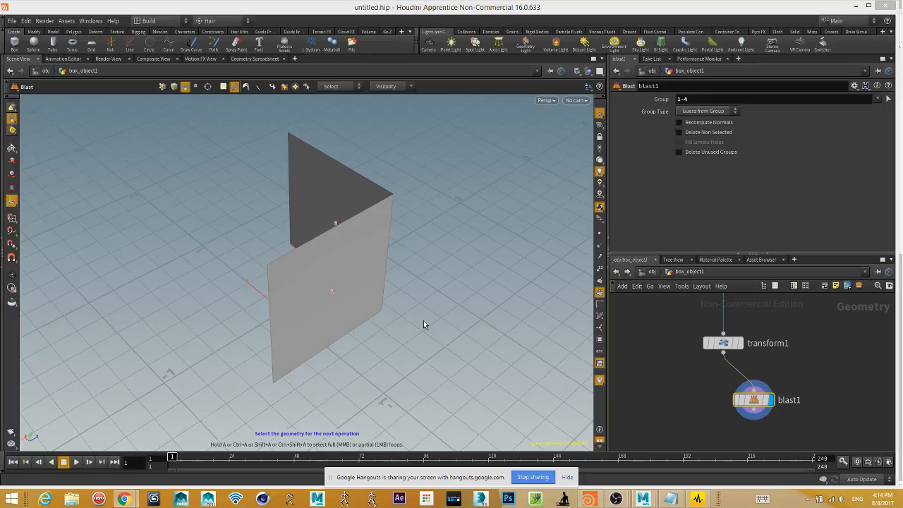
pyautogui.press('Escape')
pyautogui.moveTo(423, 329); pyautogui.dragTo(428, 357)
pyautogui.press('Return')
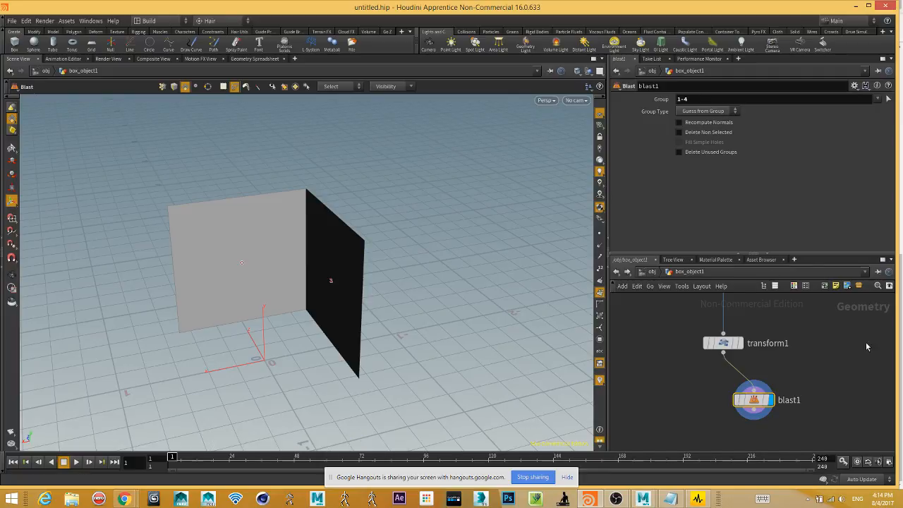
# Duplicate blast1 beside the original as a second Blast branch from transform1.
pyautogui.moveTo(763, 403)
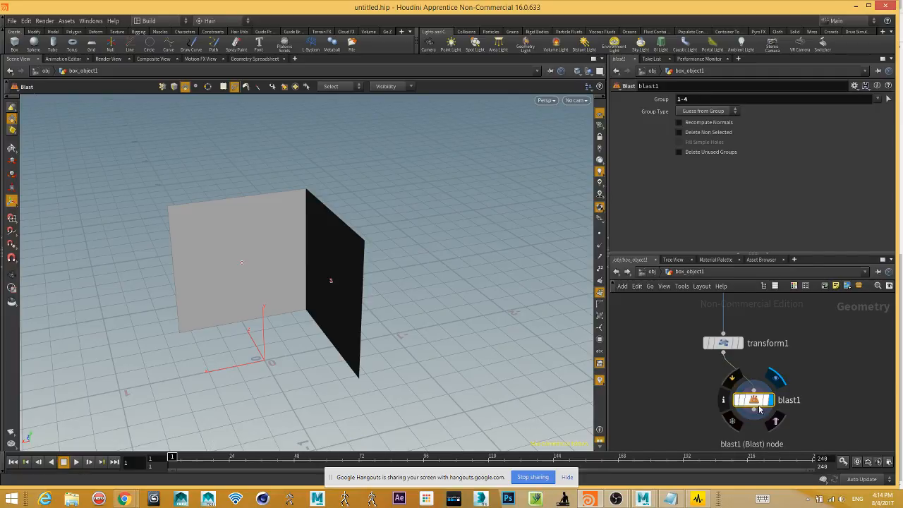
pyautogui.keyDown('alt'); pyautogui.moveTo(763, 404); pyautogui.dragTo(697, 403); pyautogui.keyUp('alt')
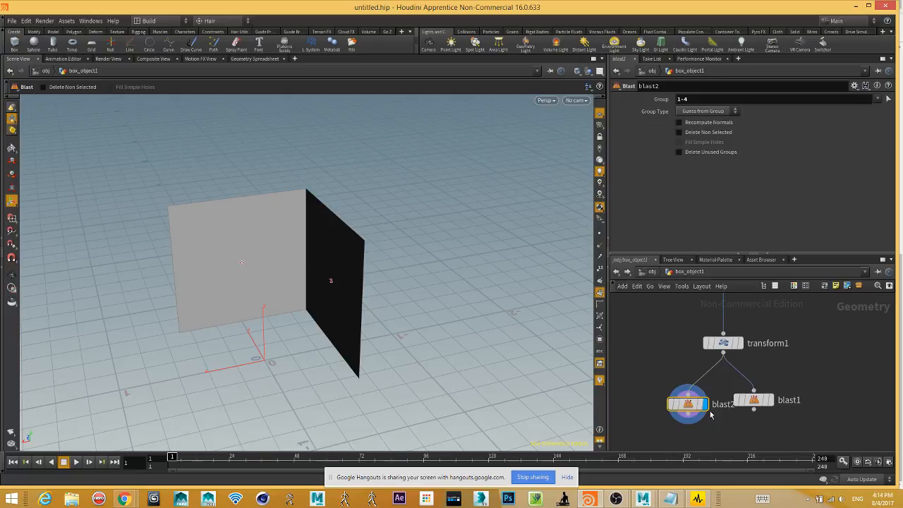
pyautogui.moveTo(794, 386); pyautogui.dragTo(823, 374, button='middle')
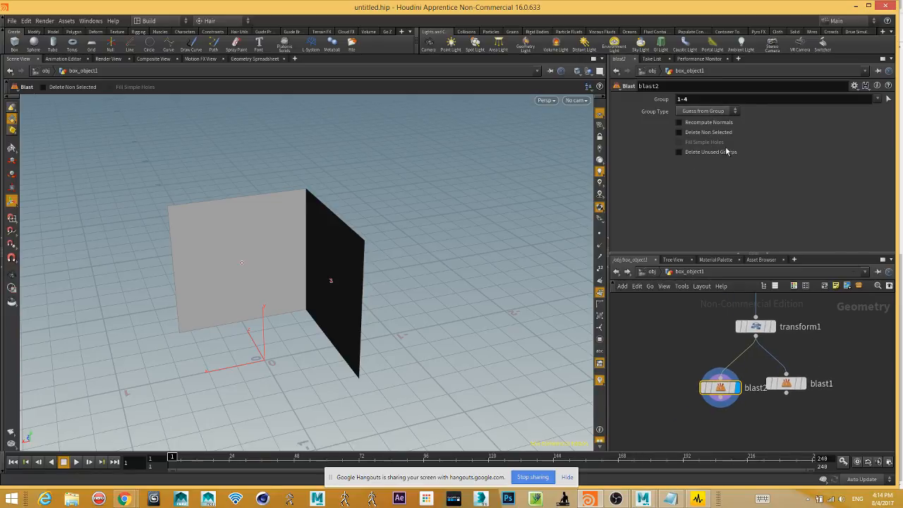
# Enable Delete Non Selected on blast2 to keep only faces 1-4, and view the result from another angle.
pyautogui.press('Escape')
pyautogui.moveTo(377, 286); pyautogui.dragTo(362, 312)
pyautogui.press('Return')
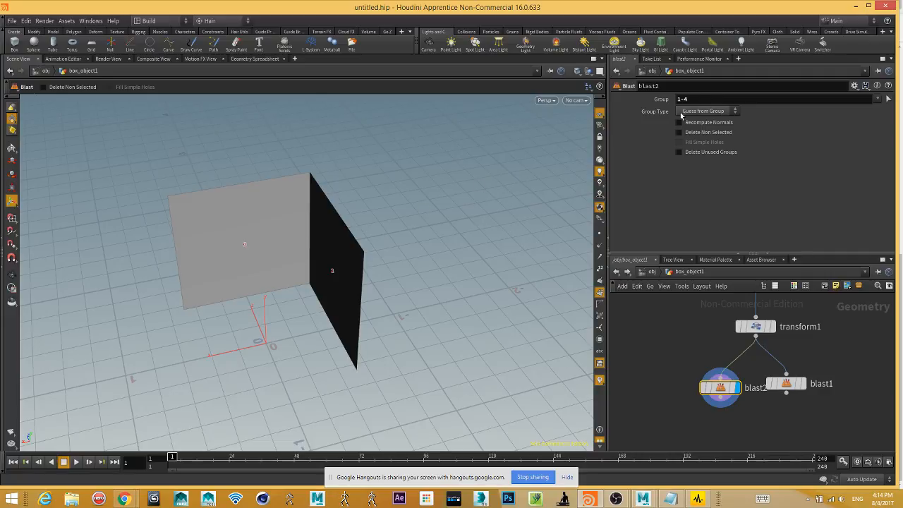
pyautogui.click(722, 132)
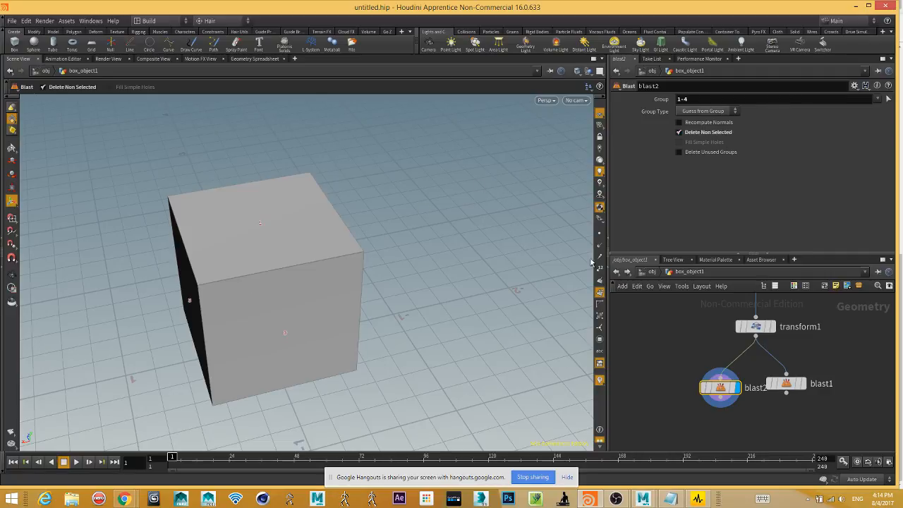
pyautogui.press('Escape')
pyautogui.moveTo(188, 299); pyautogui.dragTo(502, 274)
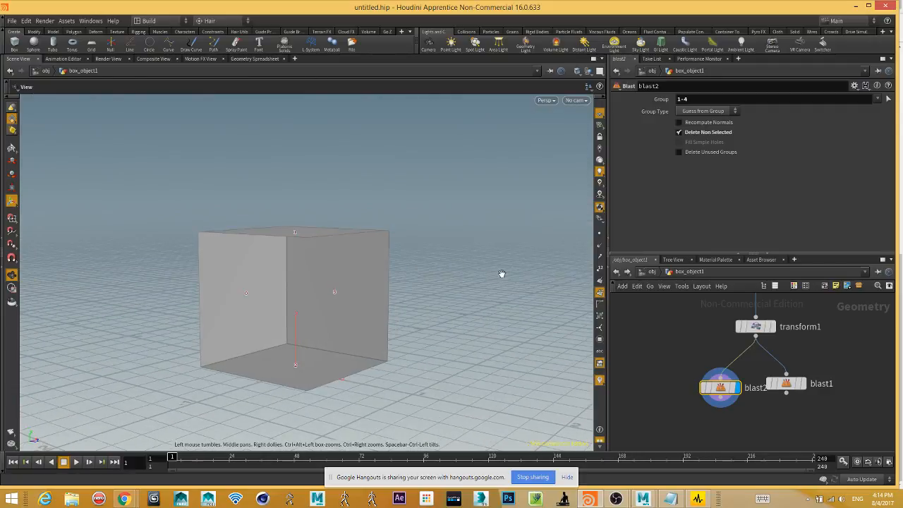
# Compare the two Blast branches by switching the display between blast1 and blast2, ending on blast1.
pyautogui.click(804, 387)
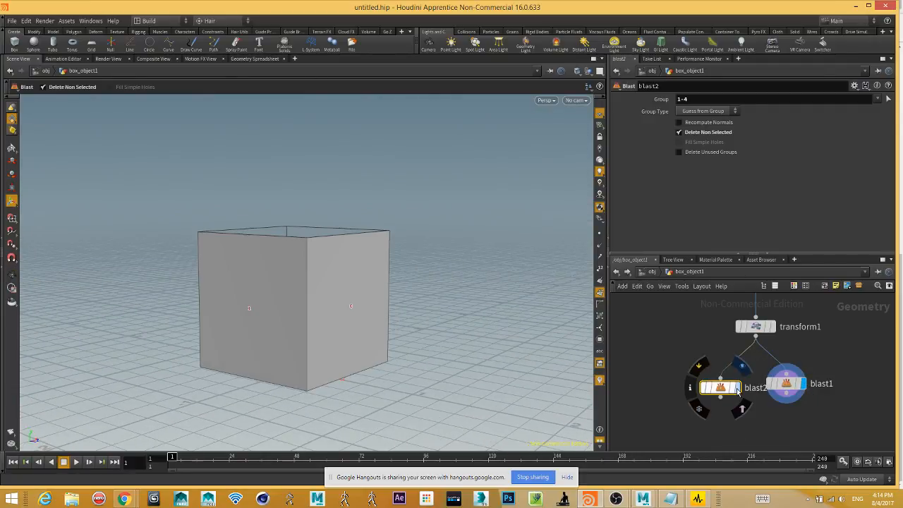
pyautogui.click(737, 387)
pyautogui.click(804, 385)
# Look over the whole box network and browse the full list of available geometry nodes.
pyautogui.moveTo(716, 342); pyautogui.dragTo(700, 434, button='middle')
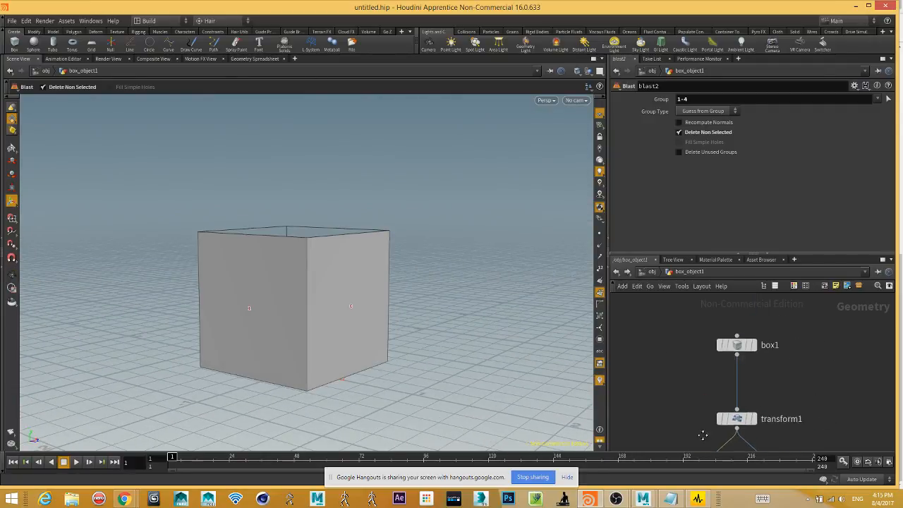
pyautogui.moveTo(748, 379); pyautogui.dragTo(691, 355, button='right')
pyautogui.scroll(5, 720, 345)
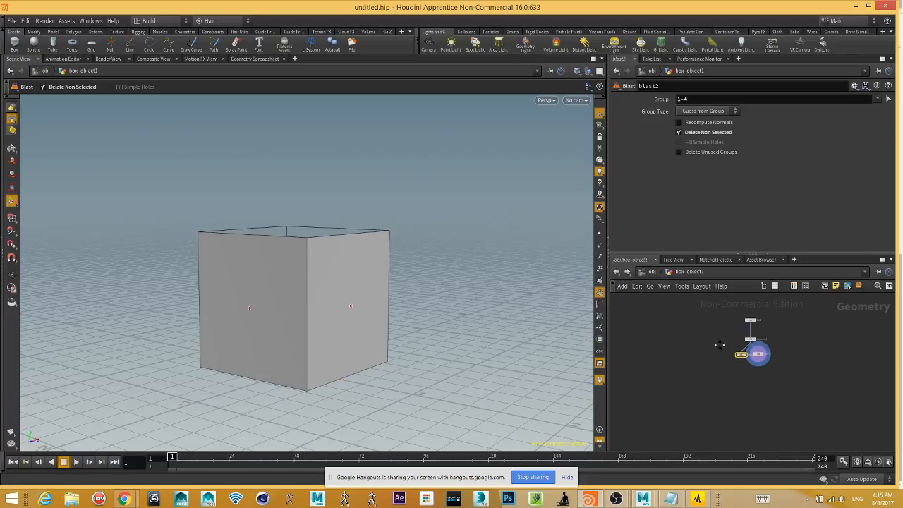
pyautogui.scroll(-2, 677, 295)
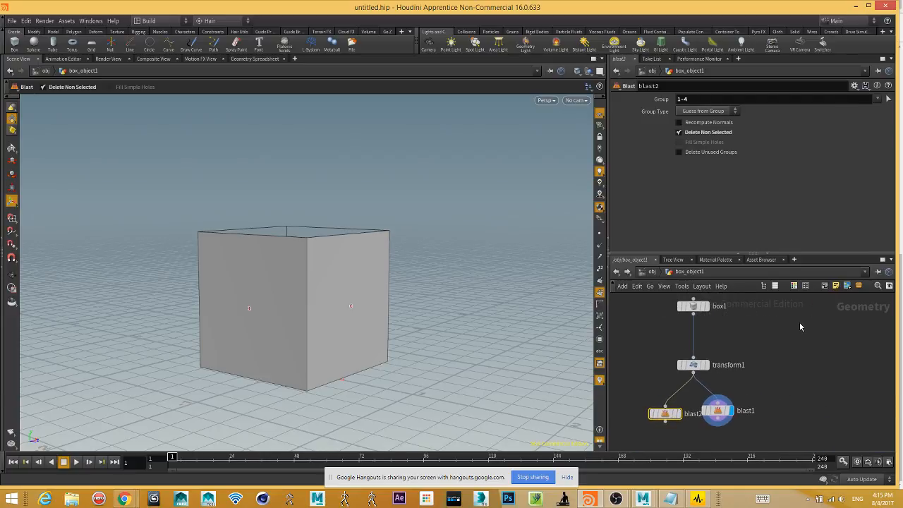
pyautogui.press('Tab')
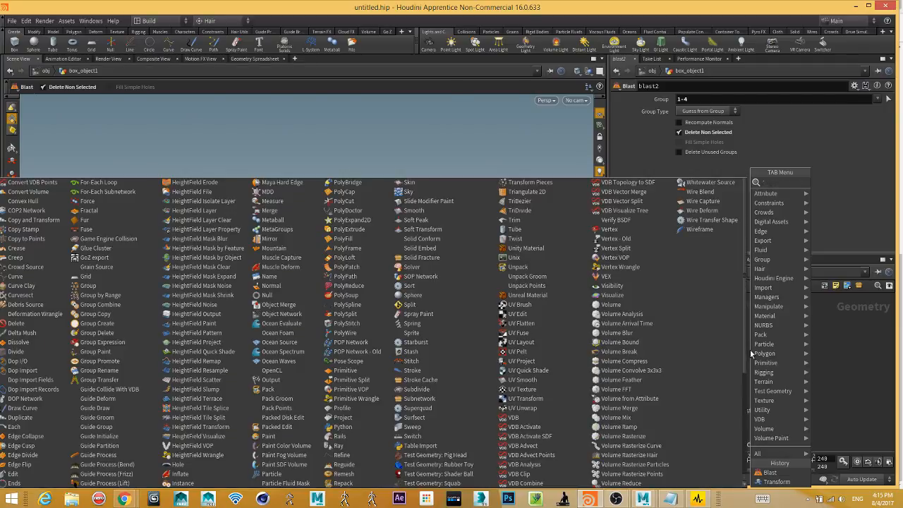
pyautogui.press('Escape')
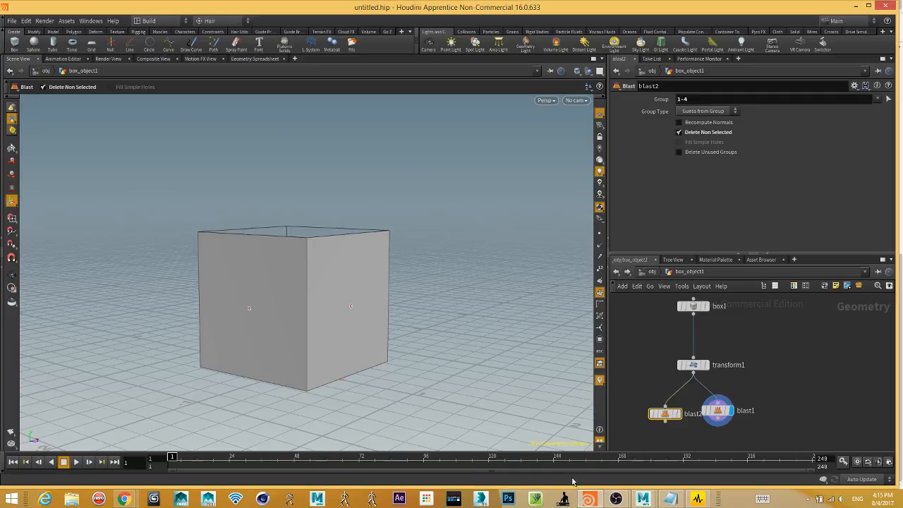
# Add a separate, unconnected Sphere node beside box1 in the network.
pyautogui.click(568, 477)
pyautogui.press('Escape')
pyautogui.moveTo(353, 243); pyautogui.dragTo(179, 235)
pyautogui.press('Return')
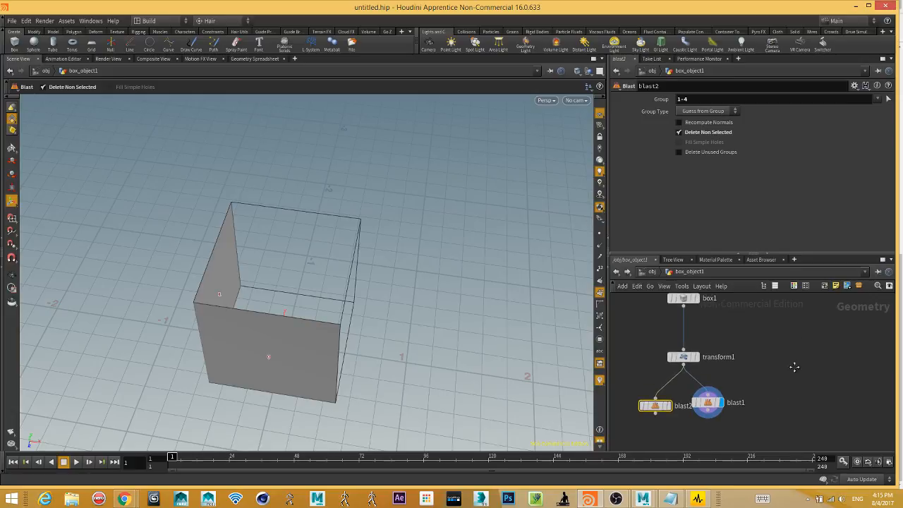
pyautogui.press('Tab')
pyautogui.moveTo(840, 356)
pyautogui.write('sphere')
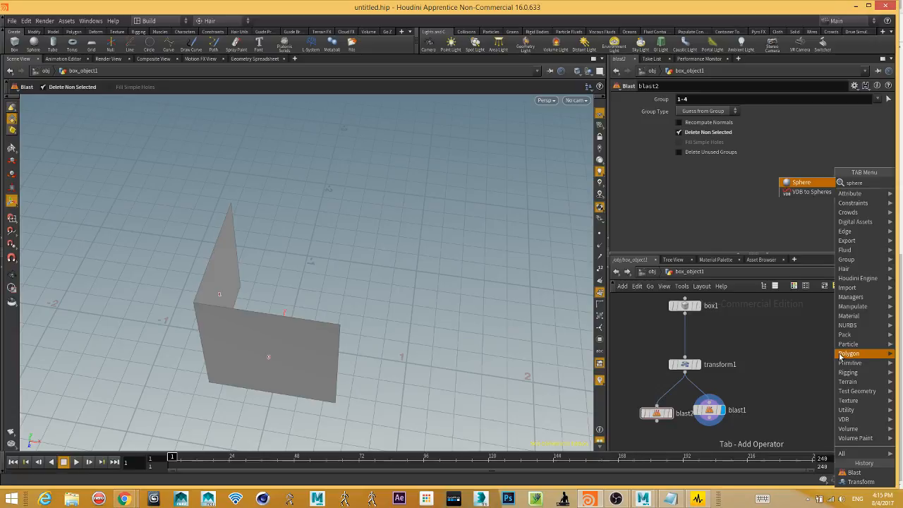
pyautogui.press('Return')
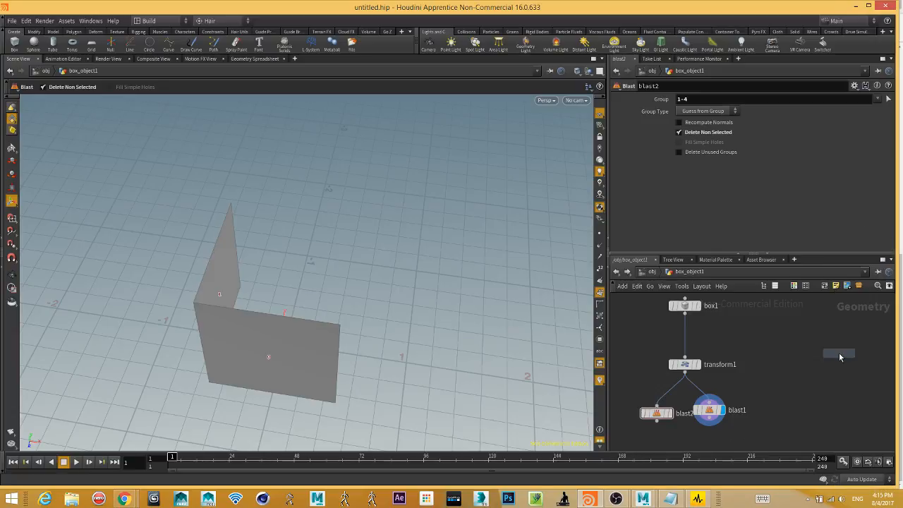
pyautogui.click(757, 333)
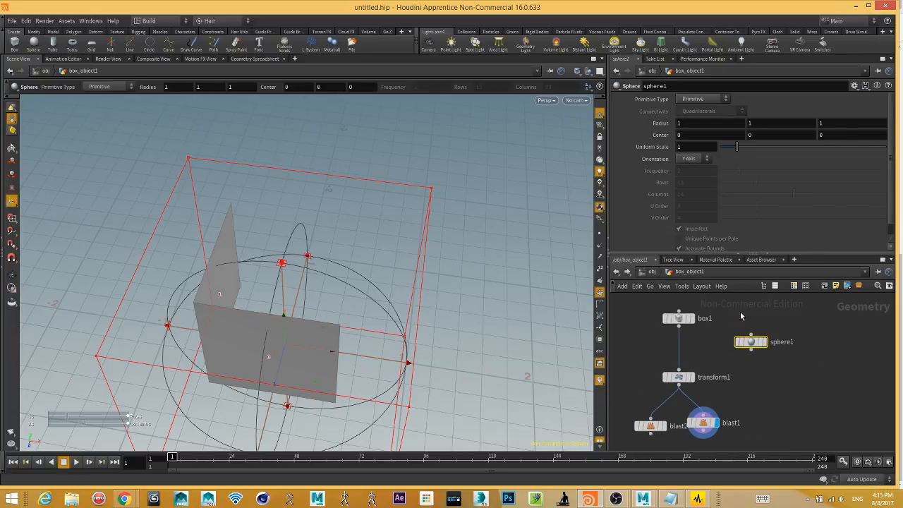
# Set sphere1's Primitive Type to Polygon Mesh and view the sphere's wireframe from the side.
pyautogui.press('Tab')
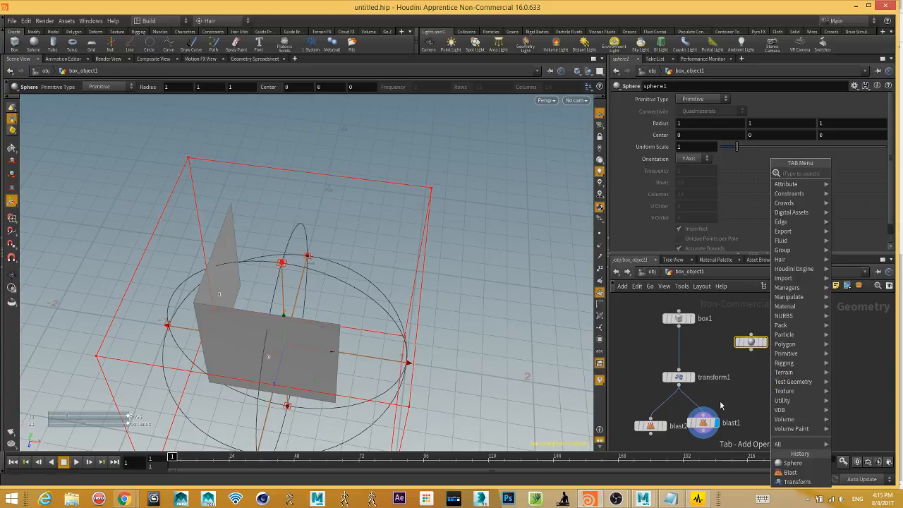
pyautogui.press('Escape')
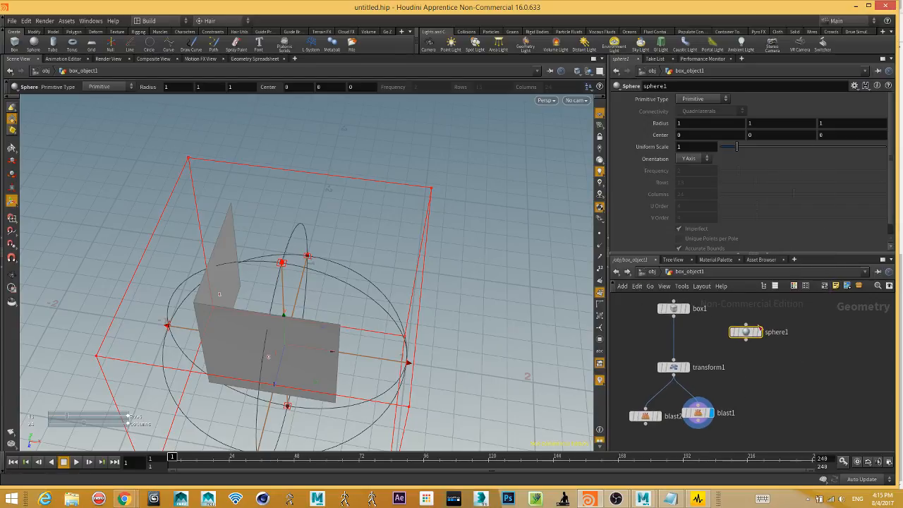
pyautogui.click(714, 102)
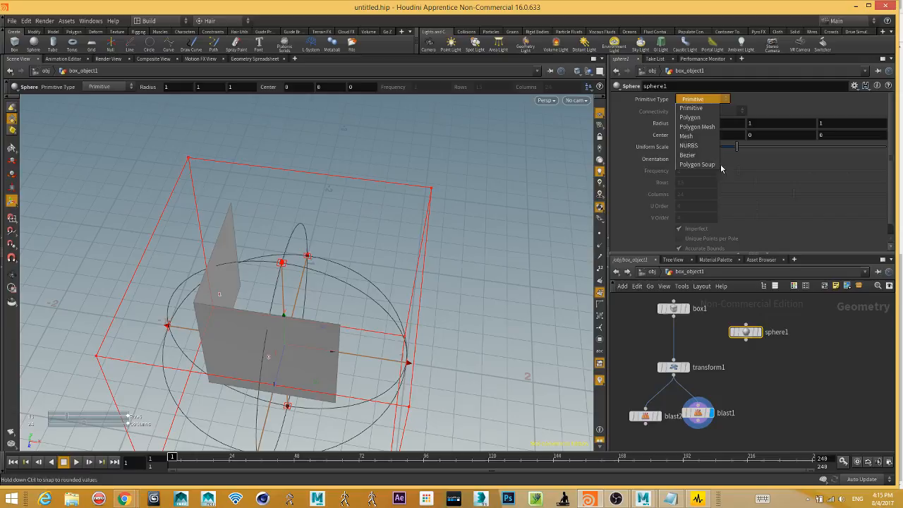
pyautogui.click(707, 128)
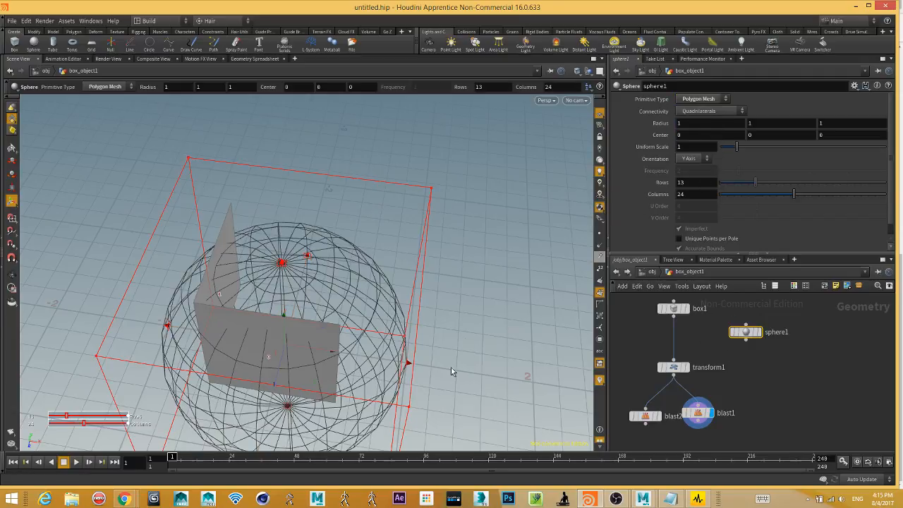
pyautogui.press('Escape')
pyautogui.moveTo(451, 372); pyautogui.dragTo(438, 324)
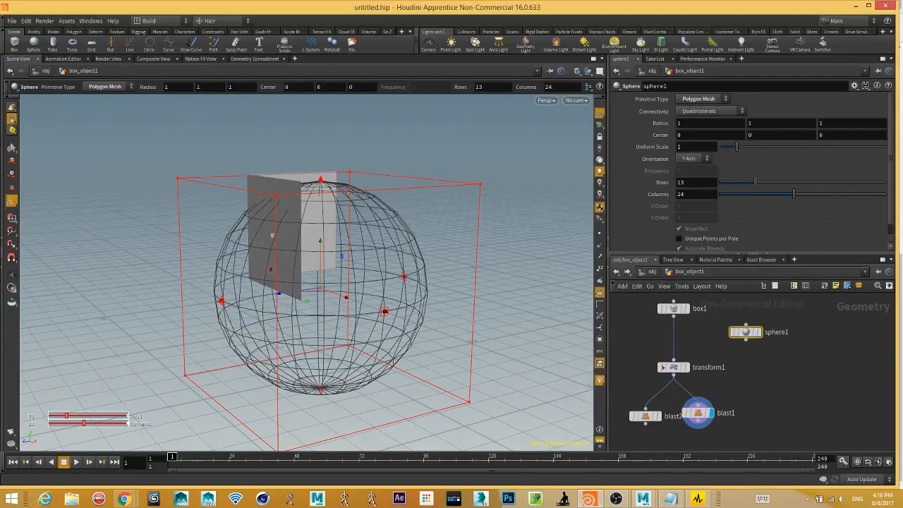
# Go up from the box geometry network to the scene level and return inside box_object1.
pyautogui.moveTo(759, 337)
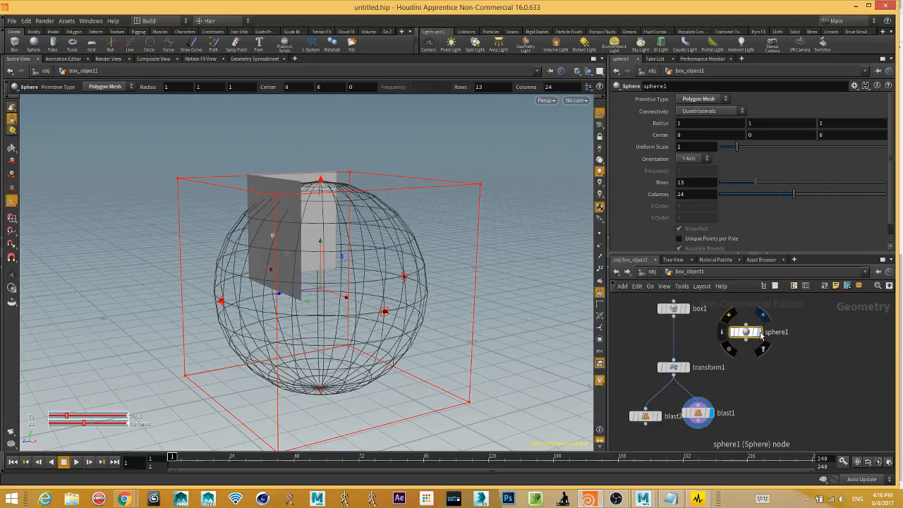
pyautogui.moveTo(708, 418)
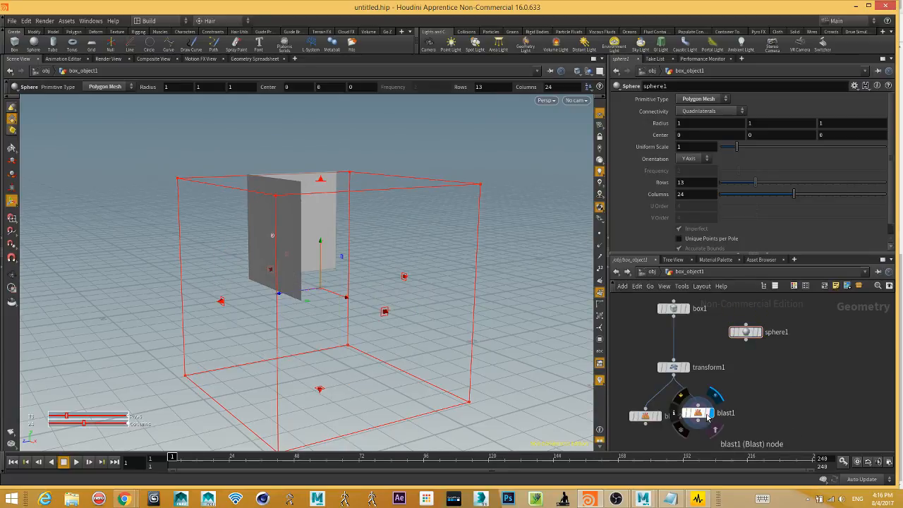
pyautogui.press('u')
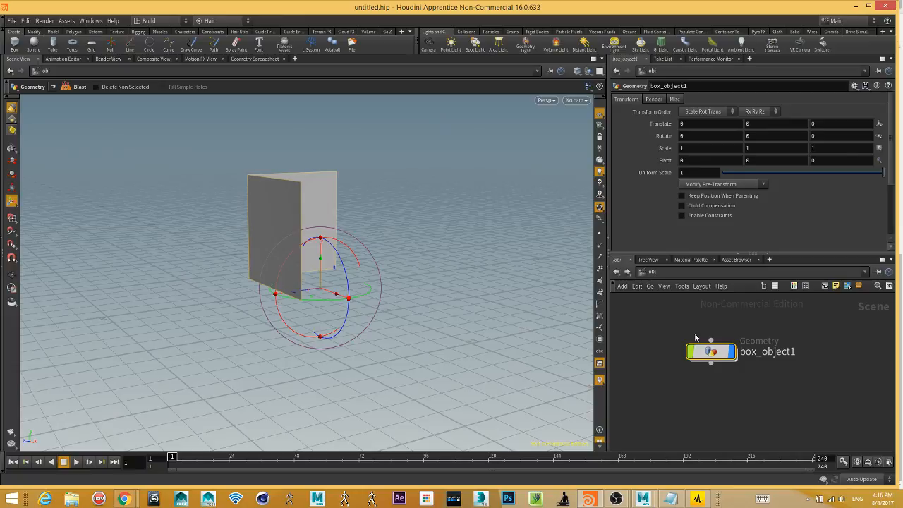
pyautogui.press('i')
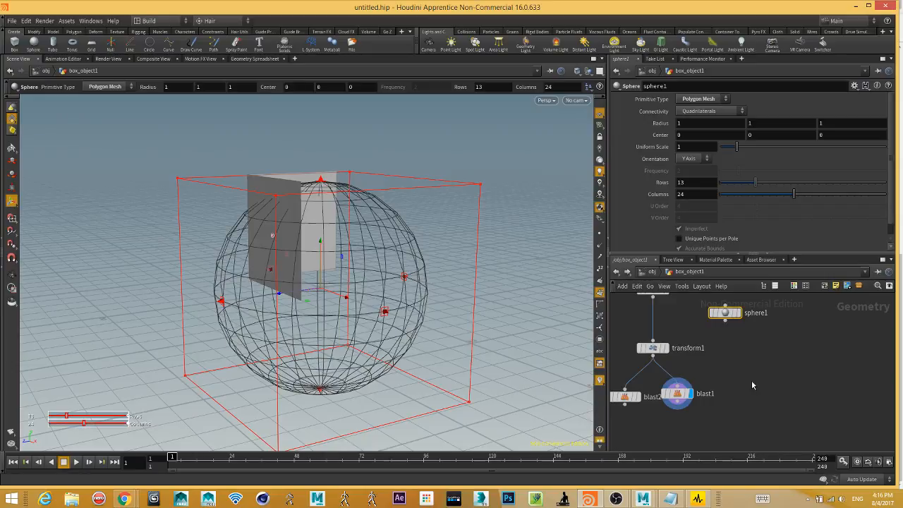
# Add a Merge node beside blast1 in the network.
pyautogui.press('Tab')
pyautogui.write('m')
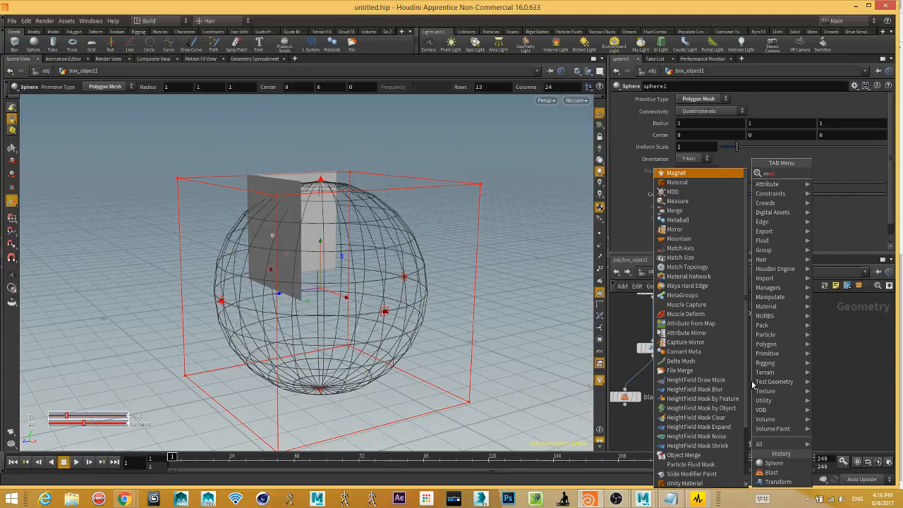
pyautogui.write('er')
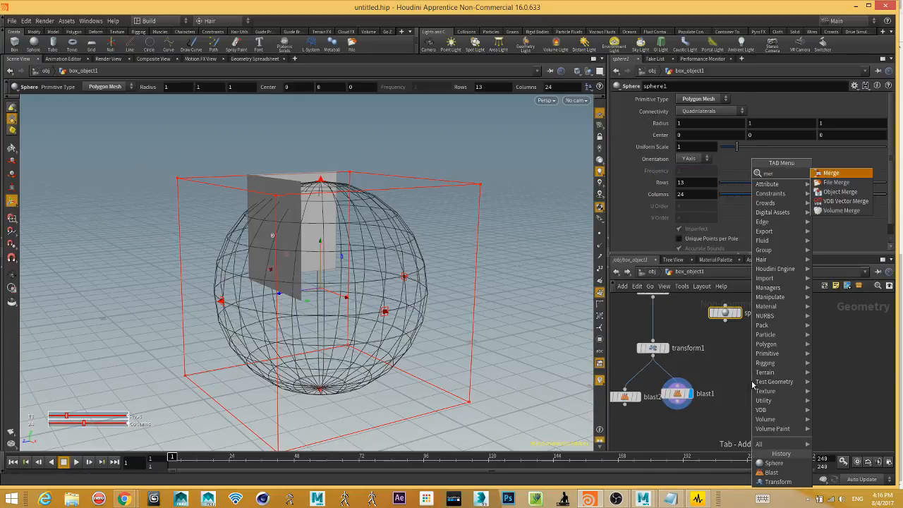
pyautogui.press('Return')
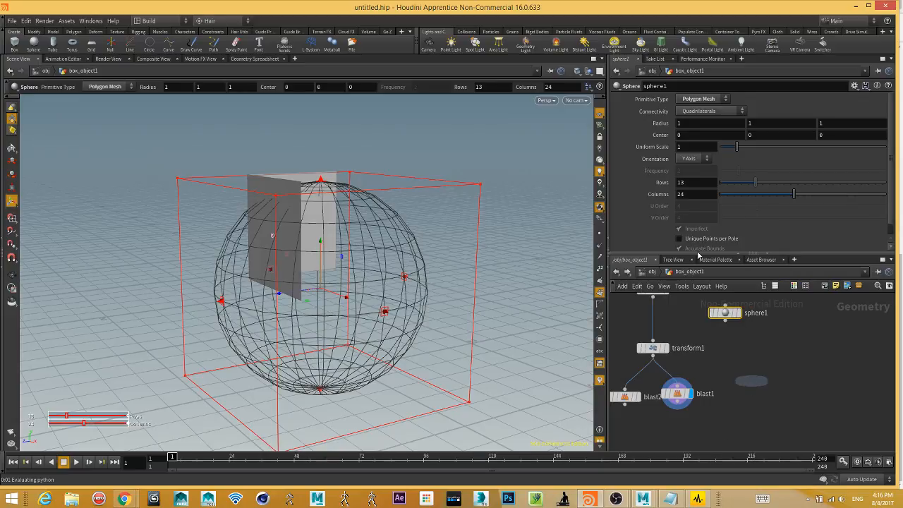
pyautogui.click(747, 399)
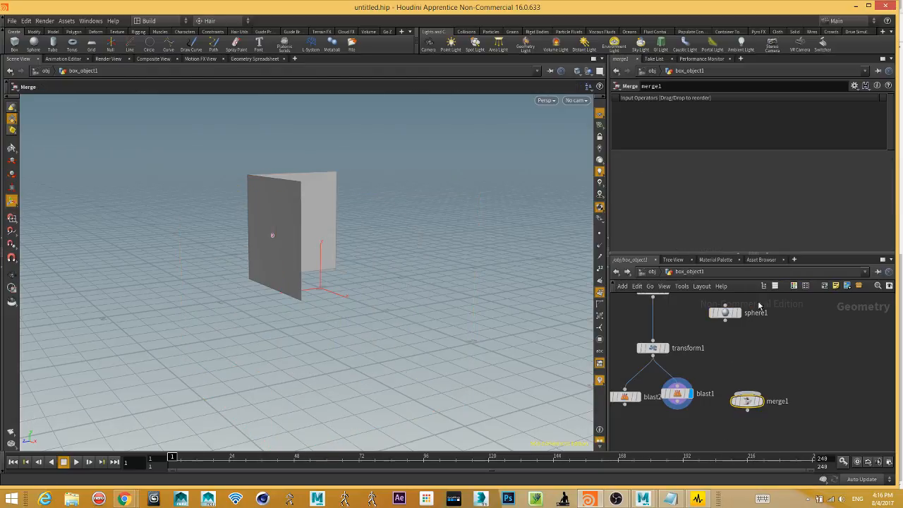
# Connect sphere1 and blast1 into merge1 and display the merged geometry.
pyautogui.click(725, 321)
pyautogui.click(747, 394)
pyautogui.moveTo(732, 313); pyautogui.dragTo(777, 317)
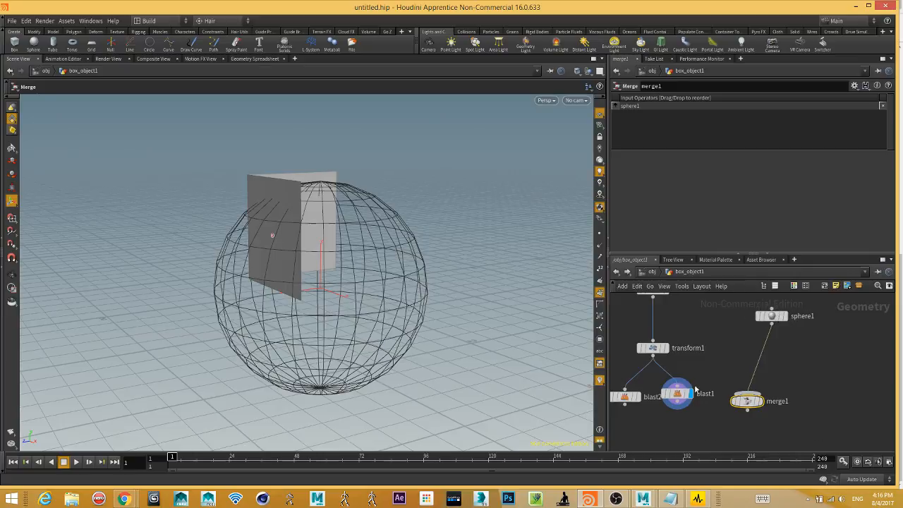
pyautogui.click(678, 405)
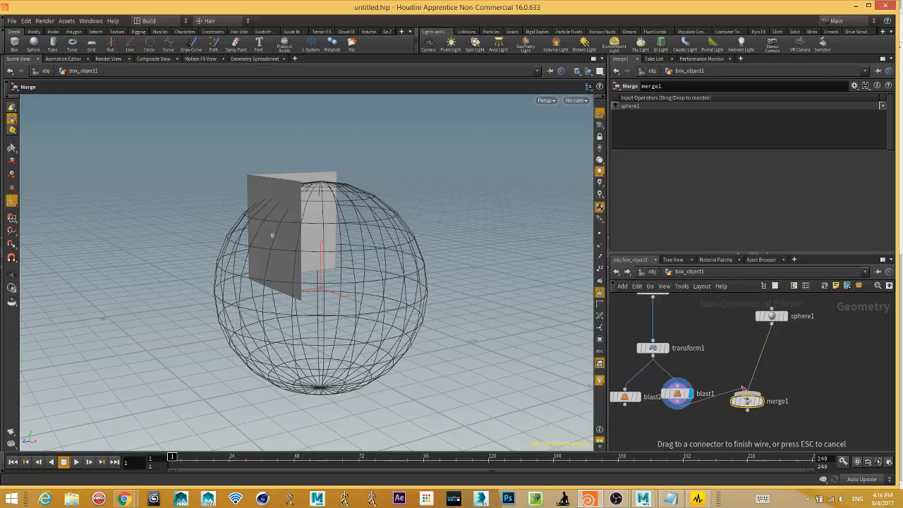
pyautogui.click(740, 402)
pyautogui.press('Escape')
pyautogui.moveTo(413, 392); pyautogui.dragTo(417, 333)
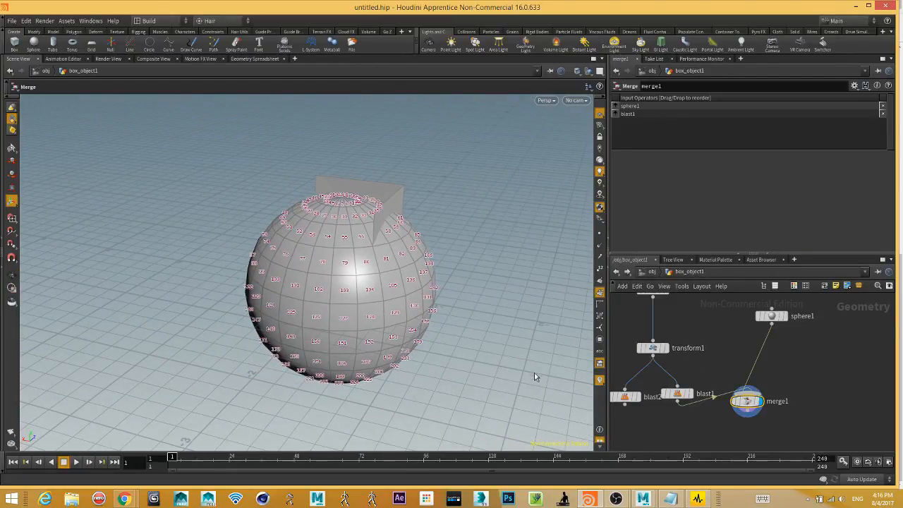
# Display sphere1 and wire its output into transform1 in place of box1.
pyautogui.click(708, 330)
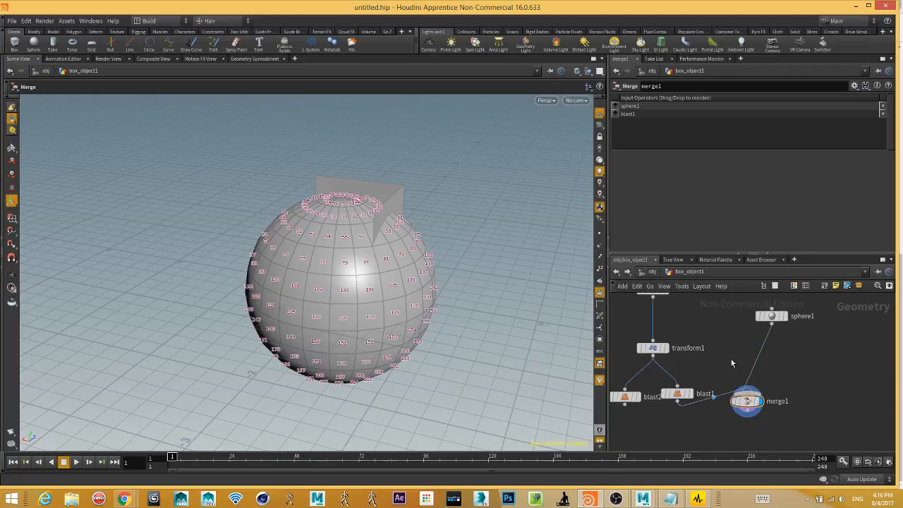
pyautogui.click(785, 317)
pyautogui.keyDown('alt'); pyautogui.moveTo(510, 420); pyautogui.dragTo(487, 365); pyautogui.keyUp('alt')
pyautogui.keyDown('alt'); pyautogui.moveTo(487, 366); pyautogui.dragTo(478, 375, button='middle'); pyautogui.keyUp('alt')
pyautogui.moveTo(725, 338); pyautogui.dragTo(733, 336, button='middle')
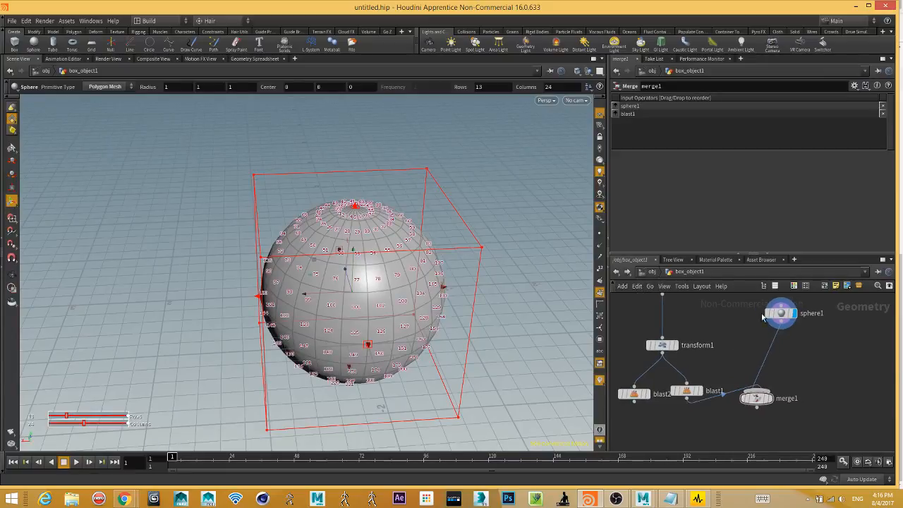
pyautogui.moveTo(797, 321); pyautogui.dragTo(661, 340)
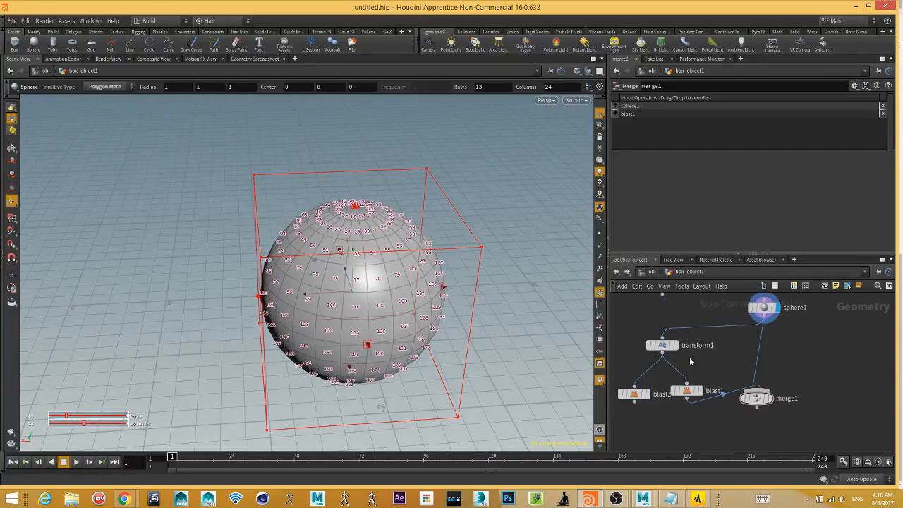
# Delete the merge1 node and frame the remaining network.
pyautogui.click(756, 397)
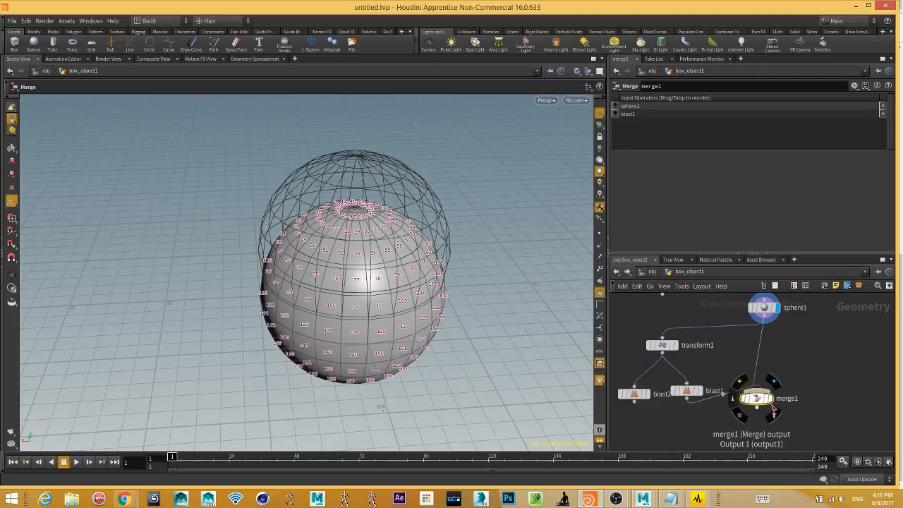
pyautogui.press('Delete')
pyautogui.press('h')
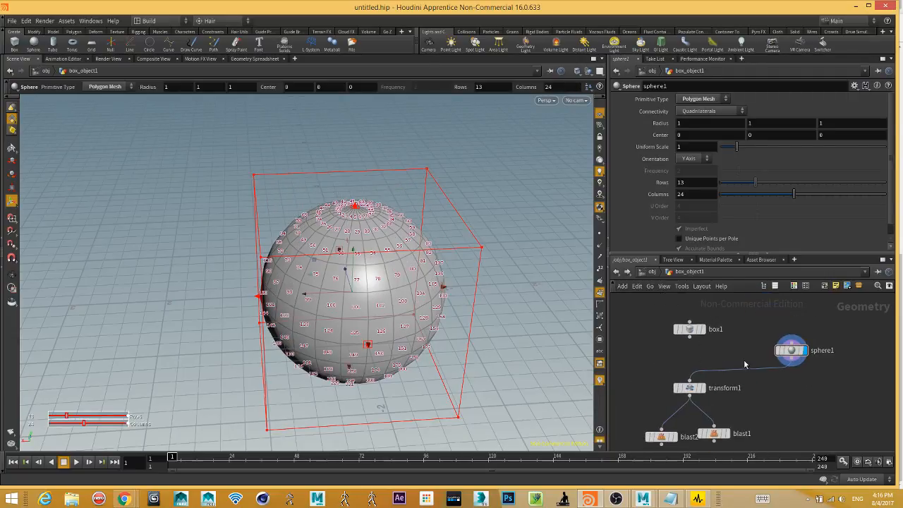
# Display transform1 to view the transform applied to the sphere.
pyautogui.moveTo(681, 399)
pyautogui.moveTo(730, 402); pyautogui.dragTo(748, 359, button='middle')
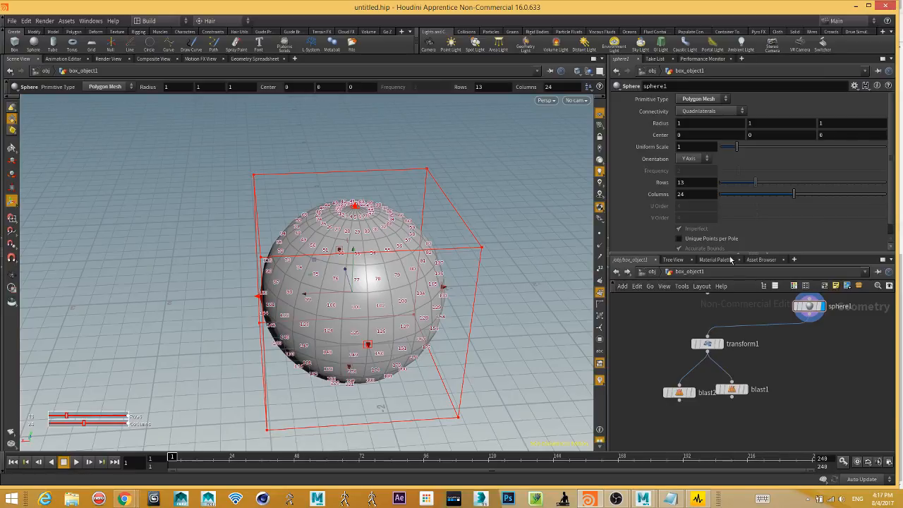
pyautogui.click(721, 350)
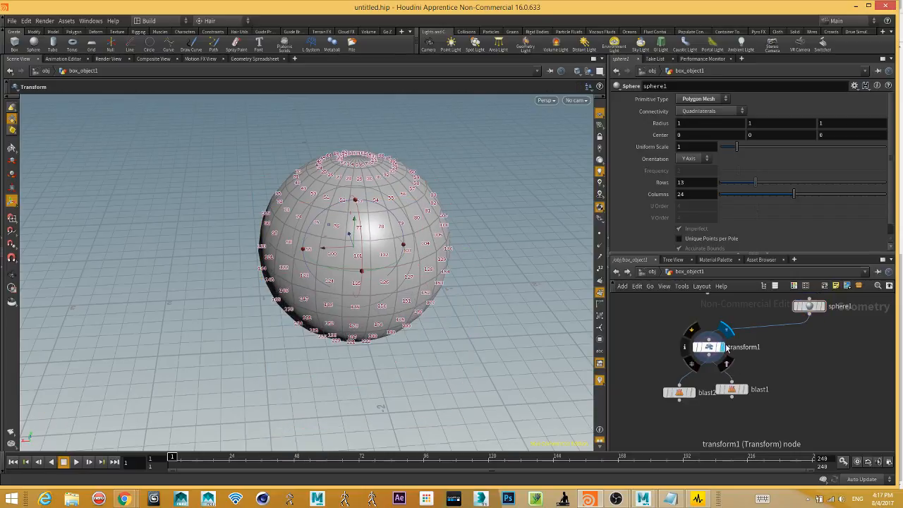
pyautogui.moveTo(493, 386); pyautogui.dragTo(487, 350)
pyautogui.press('Return')
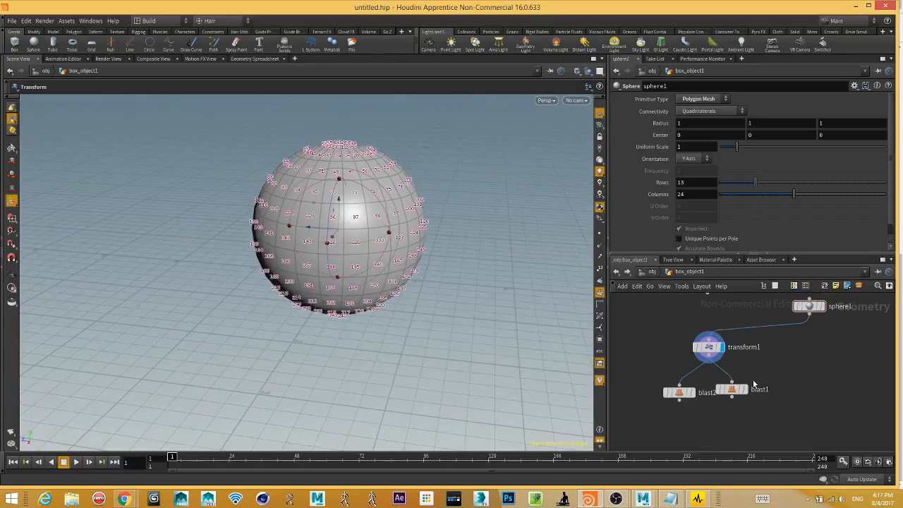
# Display blast1 and examine the blasted sphere closely around its pole.
pyautogui.click(746, 389)
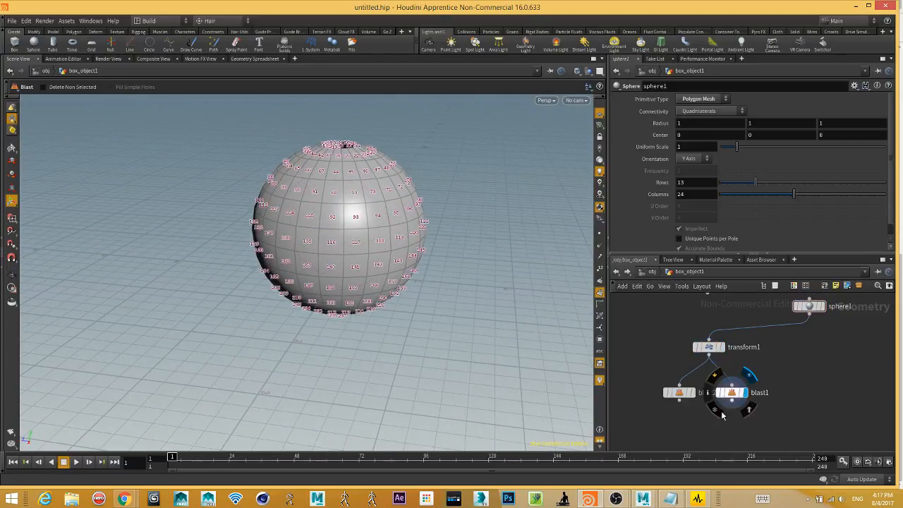
pyautogui.moveTo(388, 234); pyautogui.dragTo(366, 289)
pyautogui.moveTo(373, 303); pyautogui.dragTo(452, 324, button='right')
pyautogui.moveTo(374, 317); pyautogui.dragTo(384, 367, button='middle')
pyautogui.moveTo(384, 367); pyautogui.dragTo(480, 335, button='right')
pyautogui.moveTo(480, 335)
pyautogui.mouseDown()
pyautogui.moveTo(419, 311)
pyautogui.moveTo(458, 325)
pyautogui.moveTo(466, 312)
pyautogui.moveTo(473, 327)
pyautogui.mouseUp()
pyautogui.press('Return')
pyautogui.moveTo(474, 327); pyautogui.dragTo(386, 302, button='right')
pyautogui.press('Return')
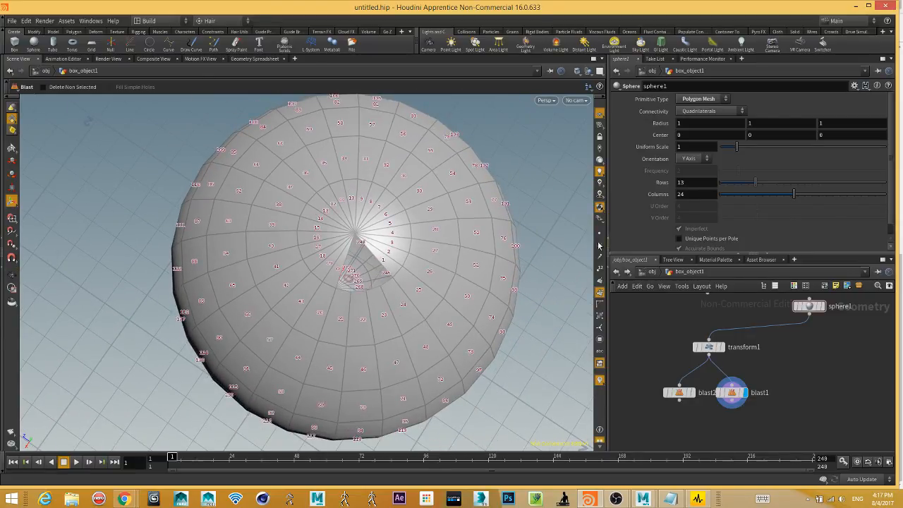
# Switch the display to blast2 and view its remaining geometry at an angle.
pyautogui.click(694, 395)
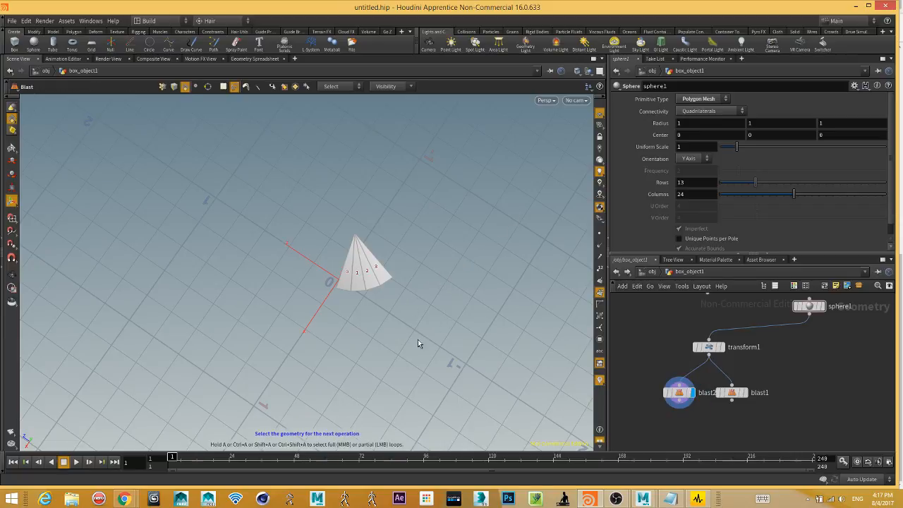
pyautogui.press('Escape')
pyautogui.moveTo(419, 343); pyautogui.dragTo(425, 361)
pyautogui.press('Return')
pyautogui.moveTo(684, 444); pyautogui.dragTo(703, 407, button='middle')
pyautogui.press('Tab')
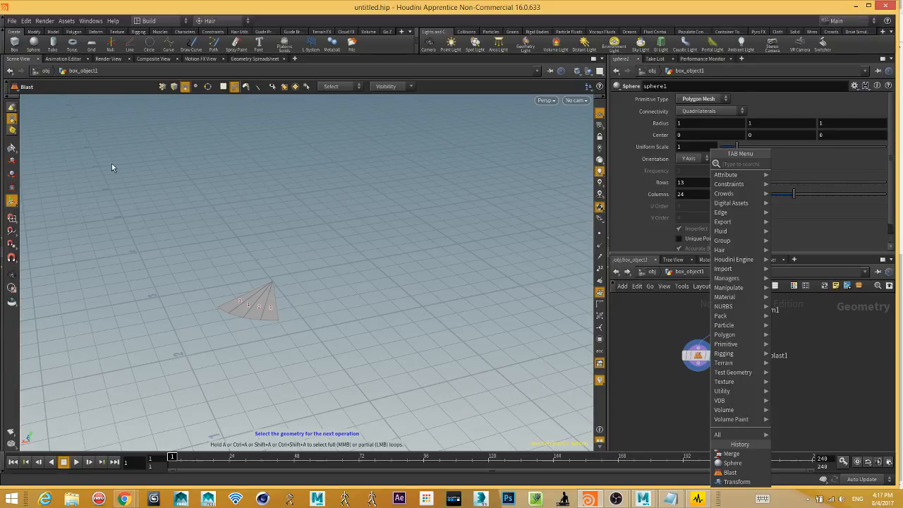
pyautogui.click(387, 10)
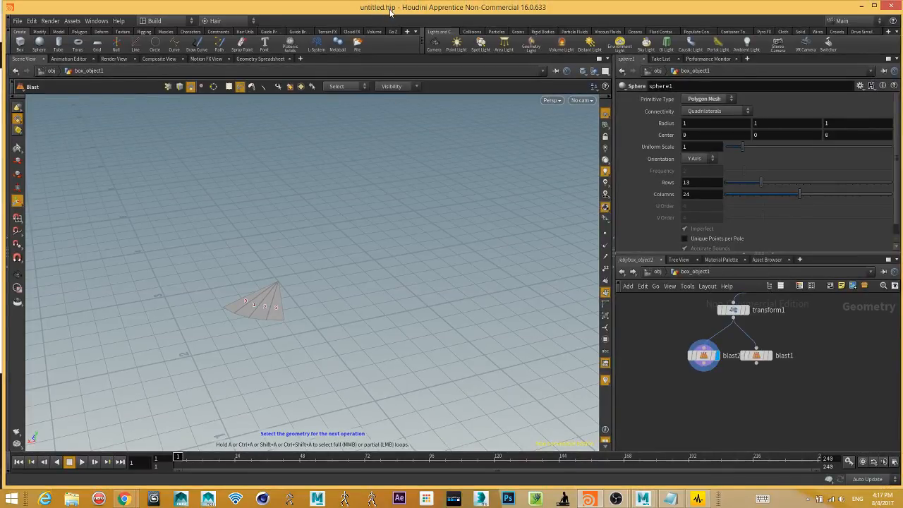
pyautogui.doubleClick(394, 12)
pyautogui.press('Escape')
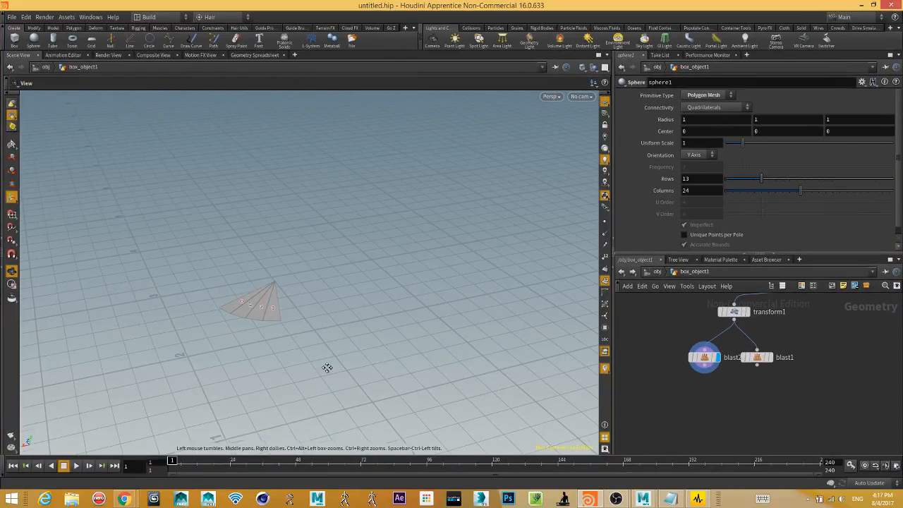
pyautogui.moveTo(327, 364); pyautogui.dragTo(339, 318)
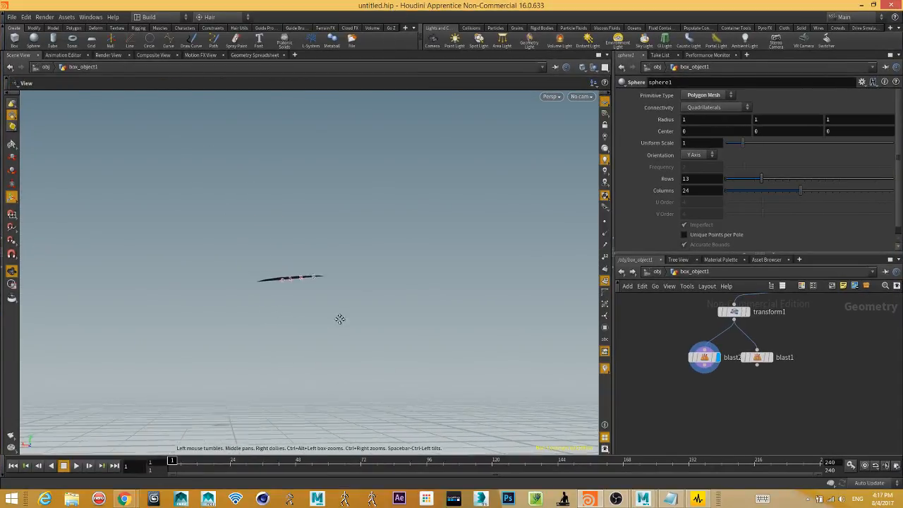
pyautogui.press('Return')
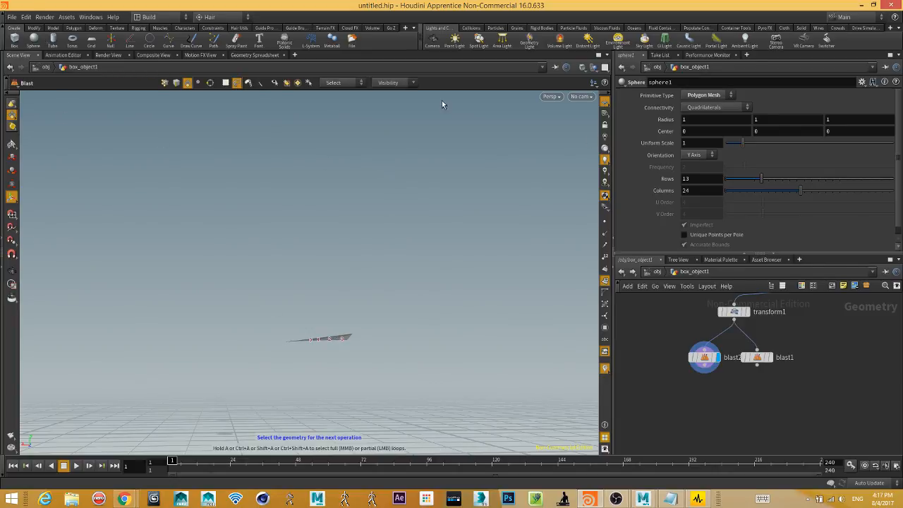
# Browse the Model, Polygon, Deform, Texture and Rigging tool sets, ending on the Polygon tools.
pyautogui.rightClick(37, 28)
pyautogui.press('Escape')
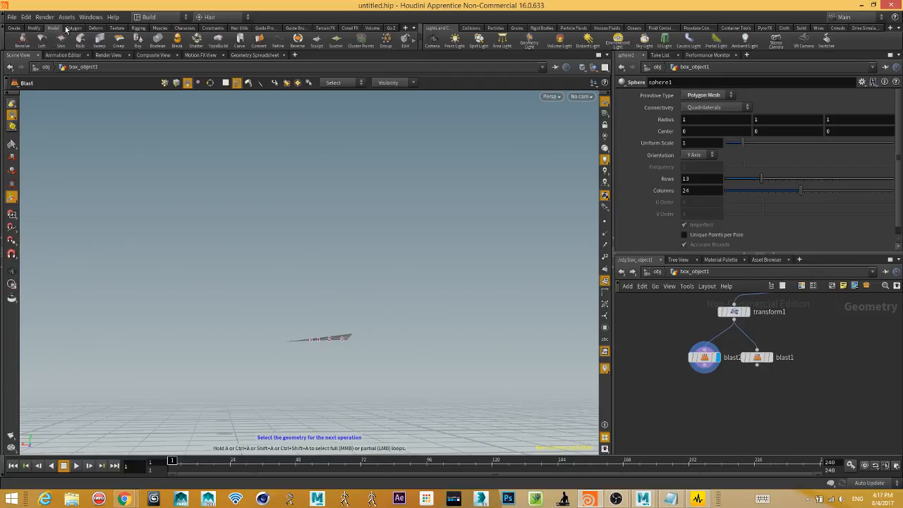
pyautogui.click(73, 27)
pyautogui.click(95, 27)
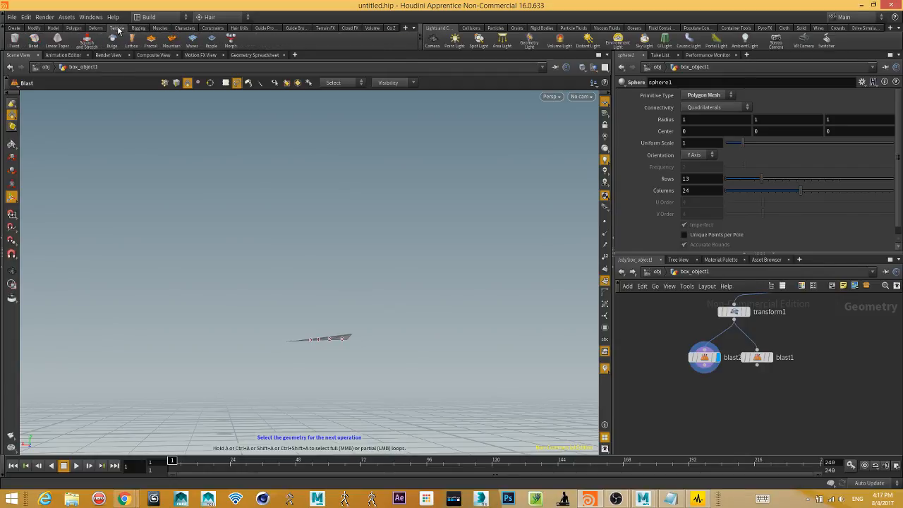
pyautogui.click(117, 28)
pyautogui.click(138, 28)
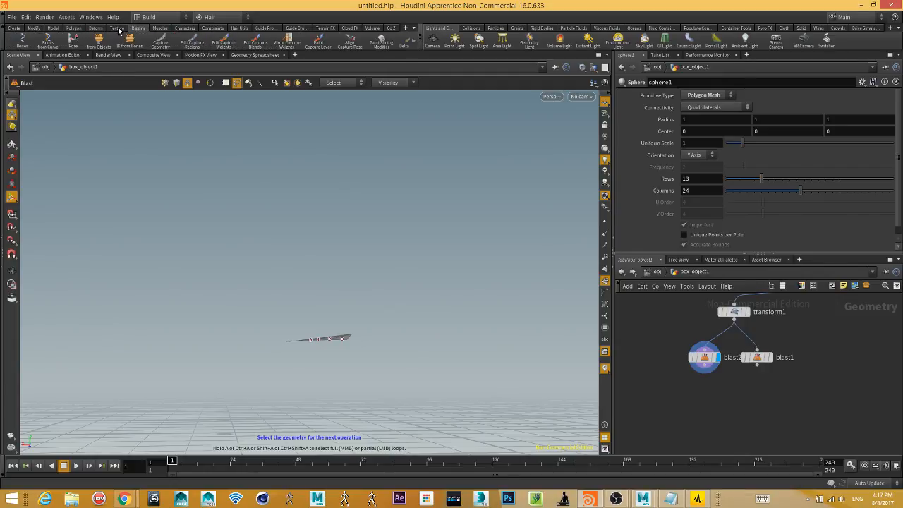
pyautogui.click(73, 28)
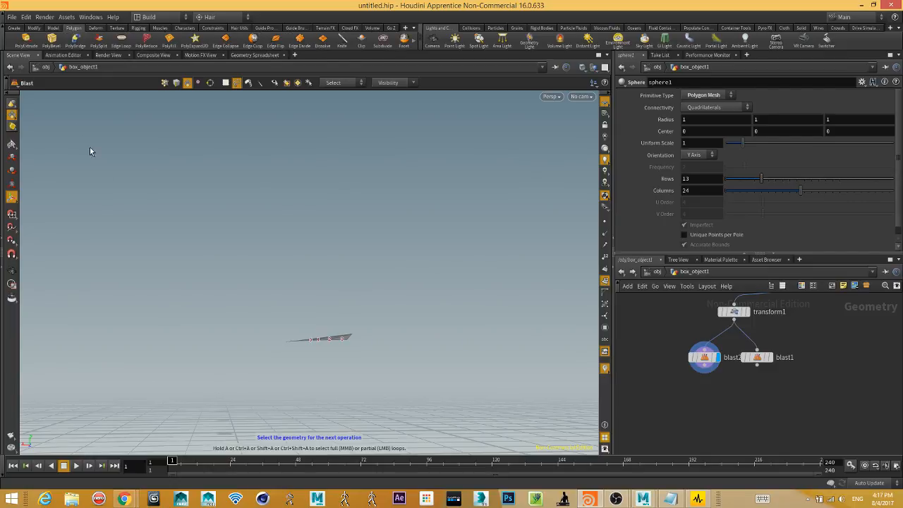
# Extrude the four triangular faces from blast2 with PolyExtrude by about 0.04 and move the new node further below blast2.
pyautogui.click(24, 37)
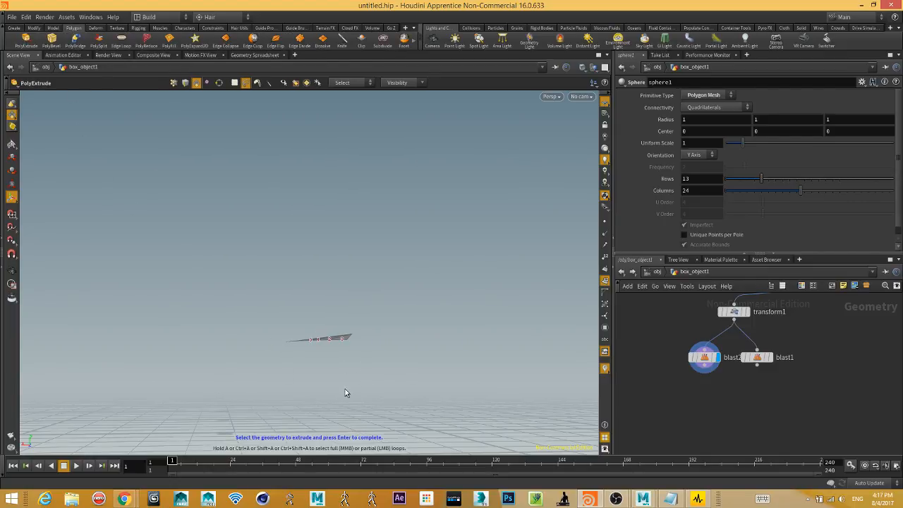
pyautogui.keyDown('alt'); pyautogui.moveTo(349, 366); pyautogui.dragTo(351, 417); pyautogui.keyUp('alt')
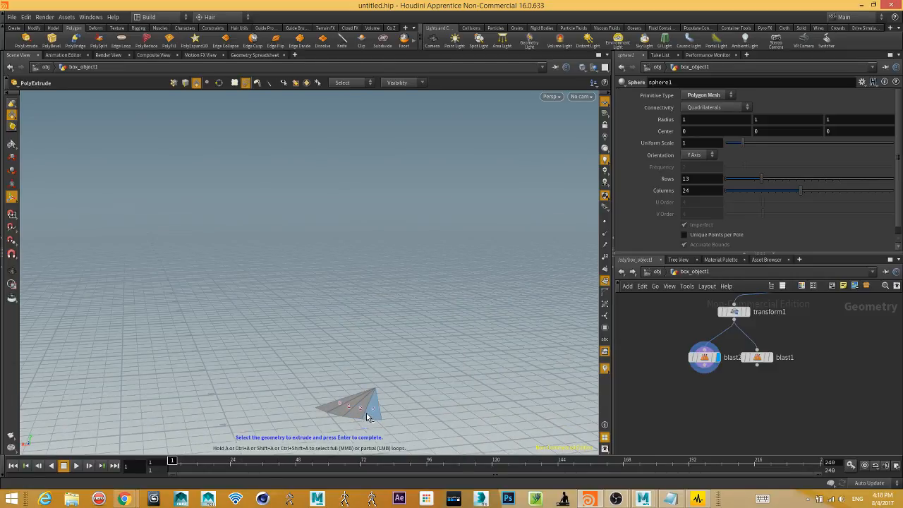
pyautogui.moveTo(367, 414)
pyautogui.mouseDown()
pyautogui.moveTo(333, 403)
pyautogui.moveTo(372, 424)
pyautogui.mouseUp()
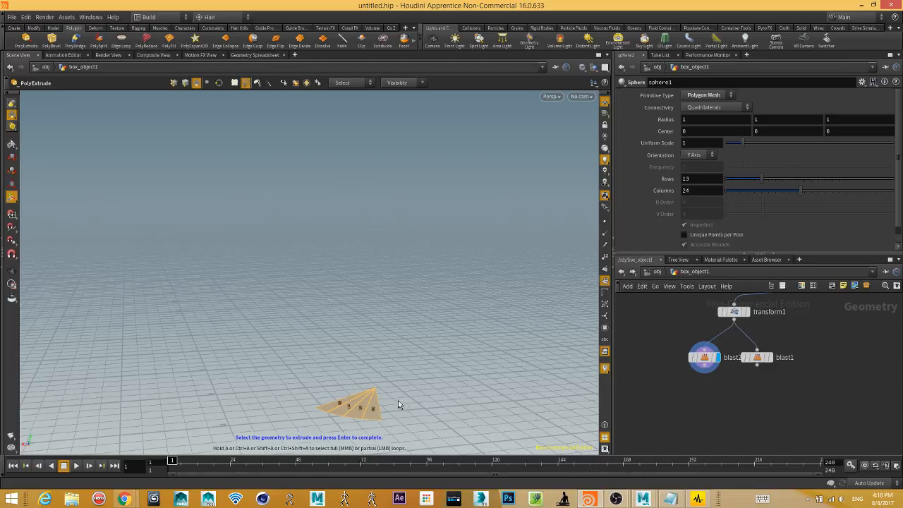
pyautogui.keyDown('alt'); pyautogui.moveTo(398, 404); pyautogui.dragTo(418, 328, button='middle'); pyautogui.keyUp('alt')
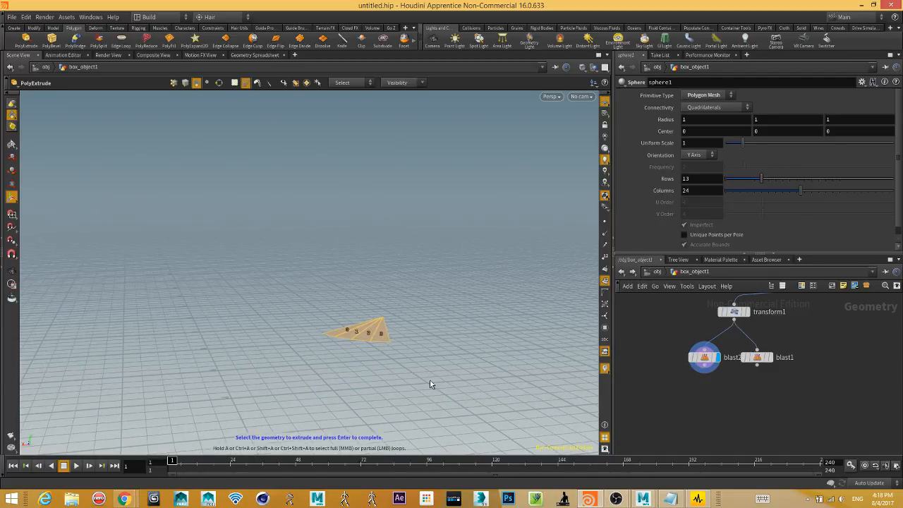
pyautogui.press('Return')
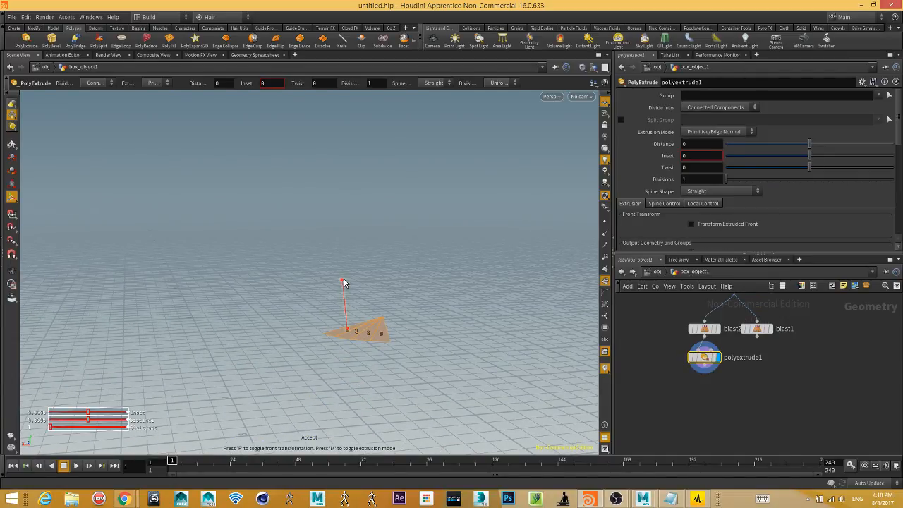
pyautogui.moveTo(344, 282); pyautogui.dragTo(340, 269)
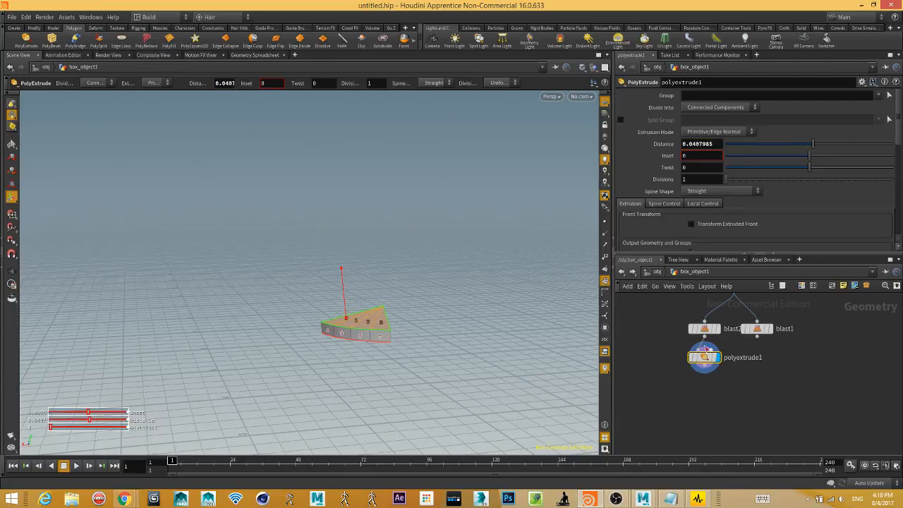
pyautogui.moveTo(705, 364); pyautogui.dragTo(704, 396)
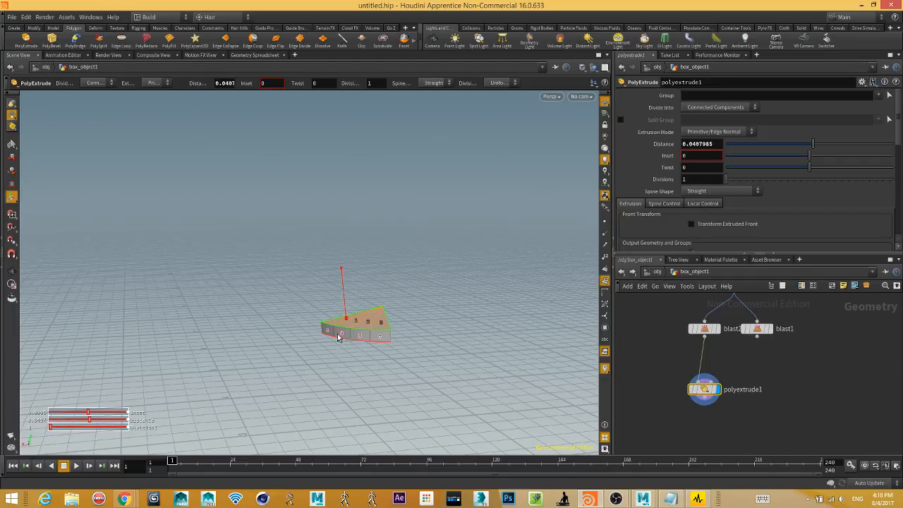
# Clear the old selection and apply PolyBevel to the top and side faces of the extruded wedge.
pyautogui.press('s')
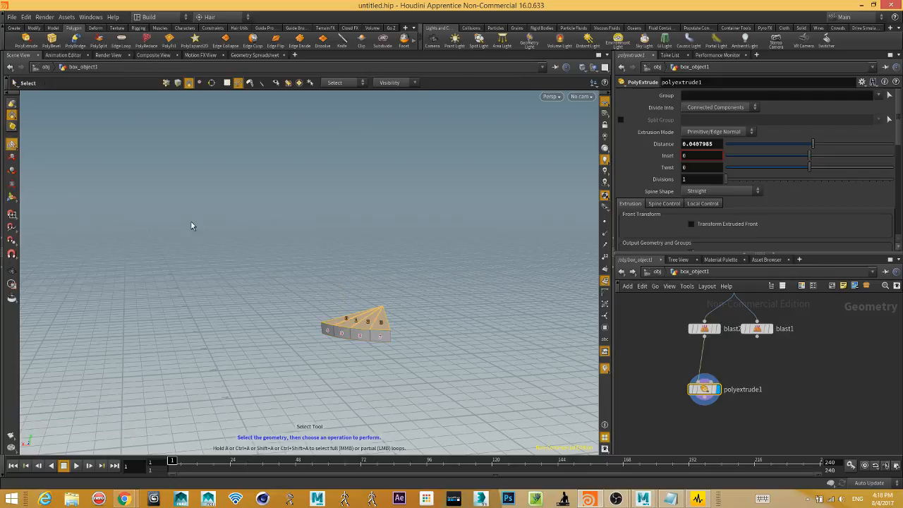
pyautogui.click(227, 83)
pyautogui.click(256, 175)
pyautogui.click(359, 326)
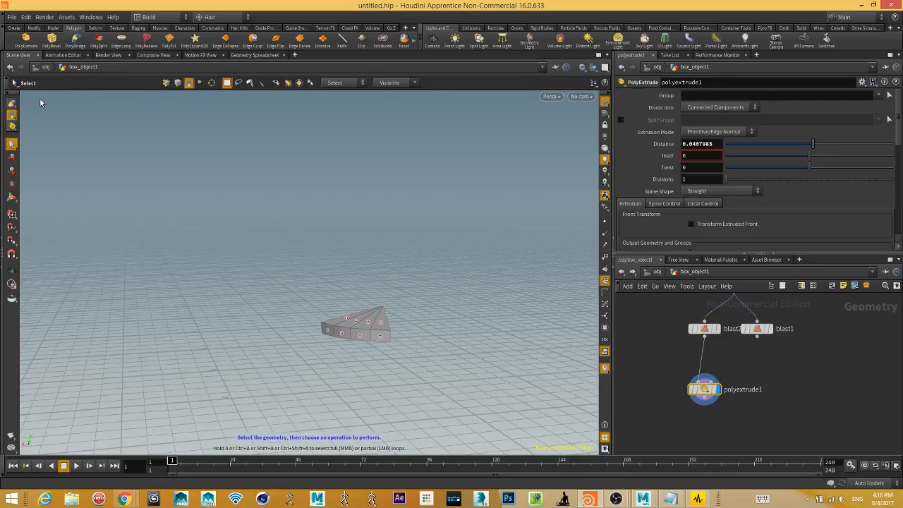
pyautogui.click(51, 40)
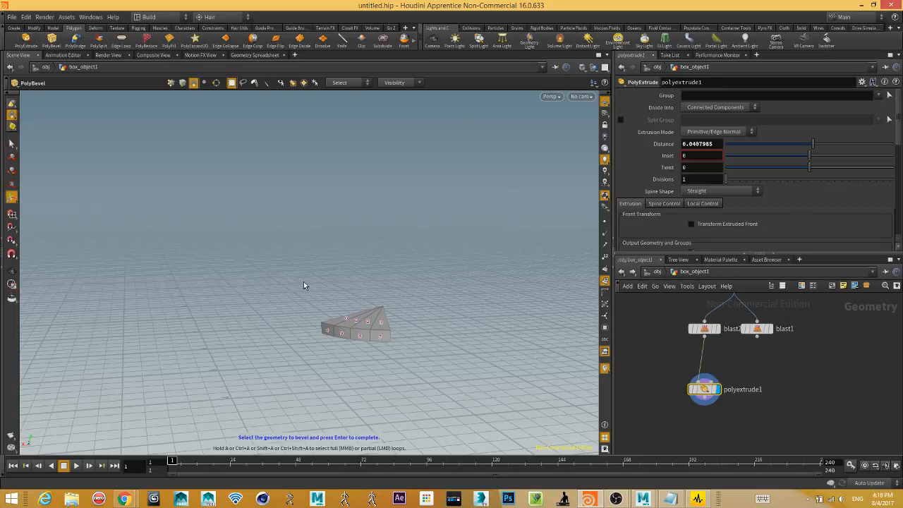
pyautogui.click(378, 322)
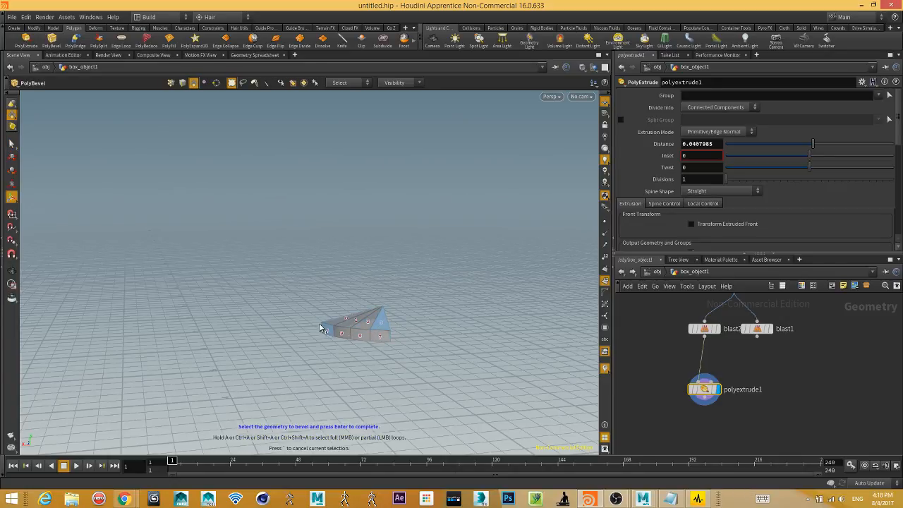
pyautogui.click(330, 329)
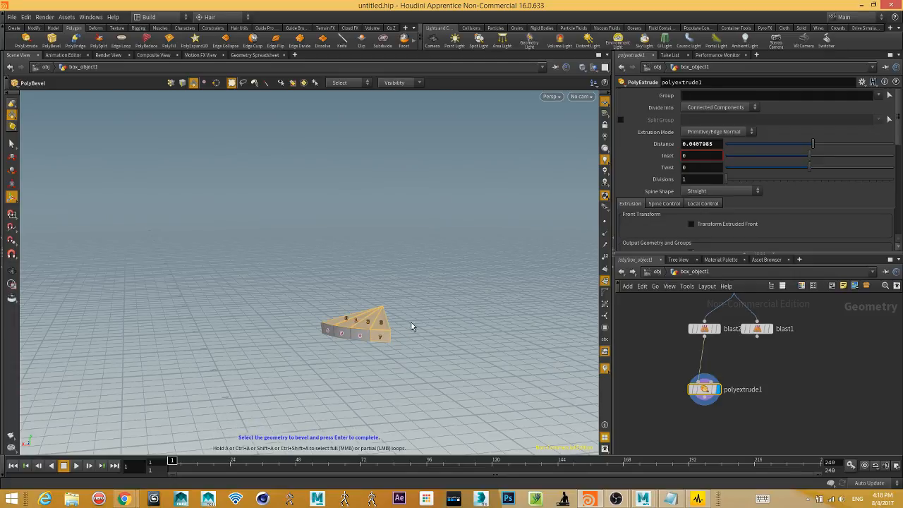
pyautogui.keyDown('shift'); pyautogui.click(364, 338); pyautogui.keyUp('shift')
pyautogui.keyDown('shift'); pyautogui.click(333, 333); pyautogui.keyUp('shift')
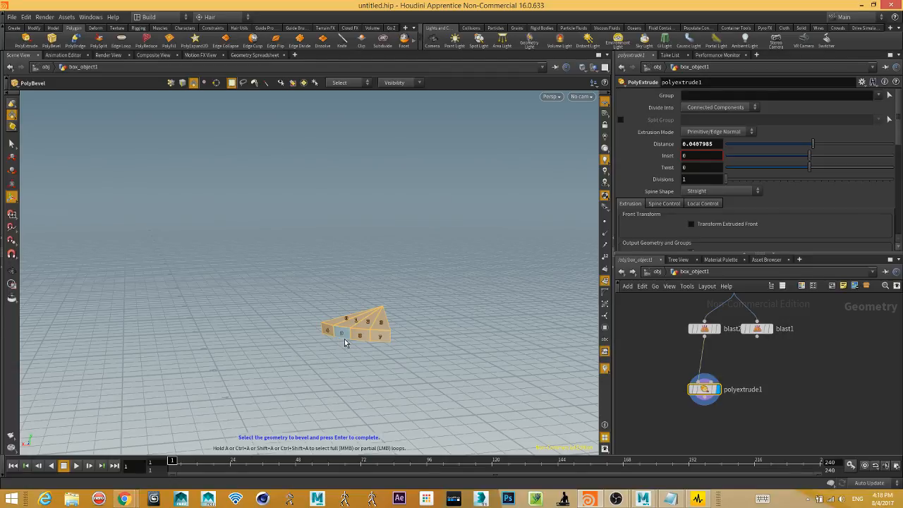
pyautogui.press('Return')
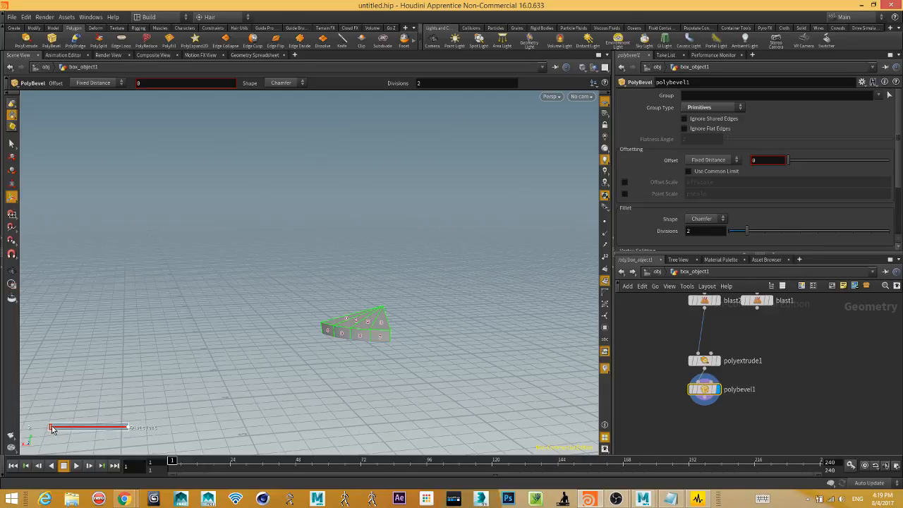
# Try adjusting the bevel's divisions and offset, and delete the polybevel1 node.
pyautogui.moveTo(51, 427); pyautogui.dragTo(87, 427)
pyautogui.moveTo(789, 160)
pyautogui.mouseDown()
pyautogui.moveTo(799, 157)
pyautogui.moveTo(787, 167)
pyautogui.mouseUp()
pyautogui.press('Delete')
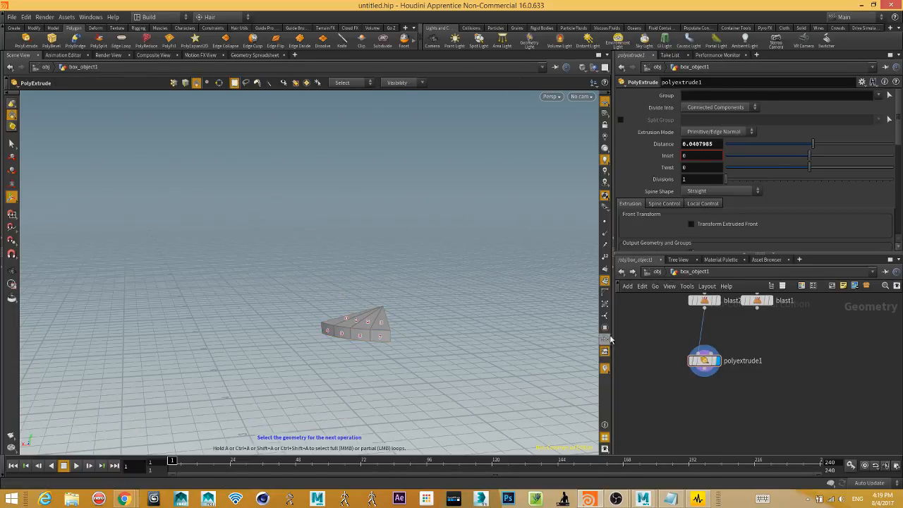
# Delete the polyextrude1 node below blast2.
pyautogui.moveTo(690, 388); pyautogui.dragTo(674, 409, button='middle')
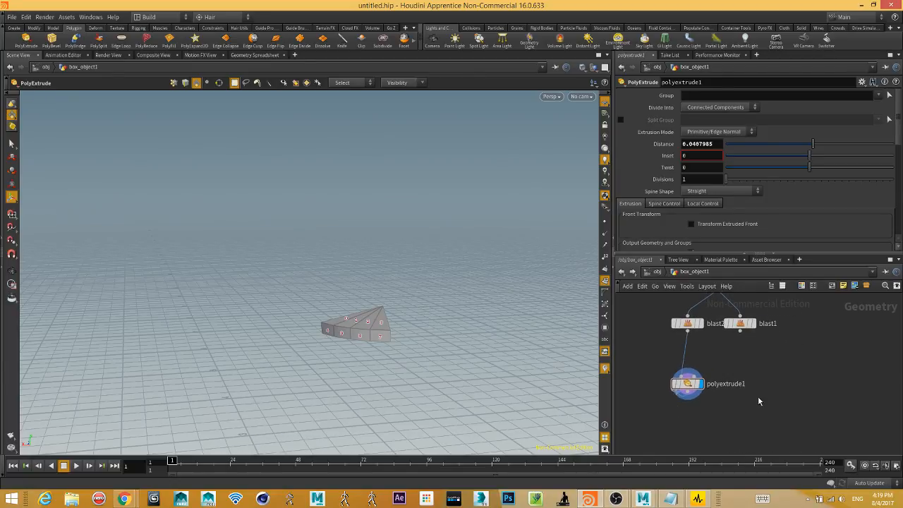
pyautogui.doubleClick(739, 388)
pyautogui.press('Escape')
pyautogui.press('Delete')
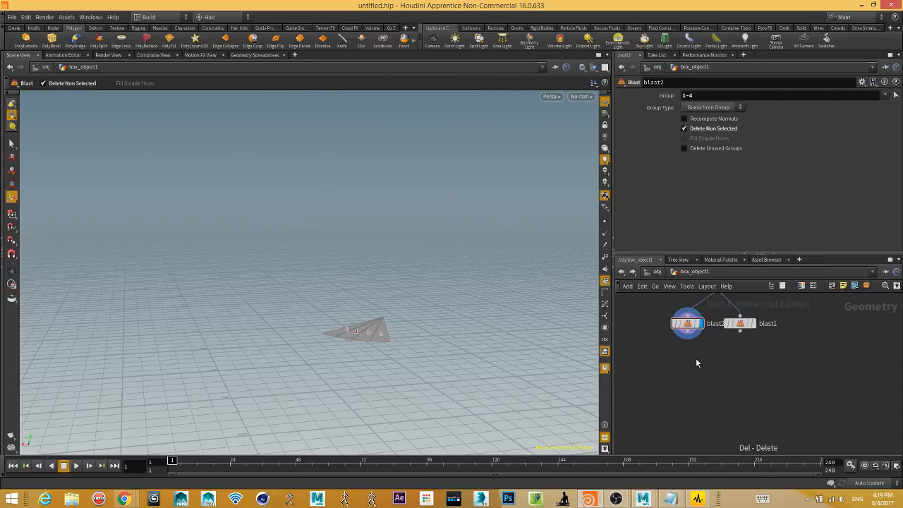
# Display the original sphere1 node and view the top of the full sphere from above.
pyautogui.moveTo(749, 390); pyautogui.dragTo(743, 450, button='middle')
pyautogui.moveTo(800, 415); pyautogui.dragTo(764, 404, button='right')
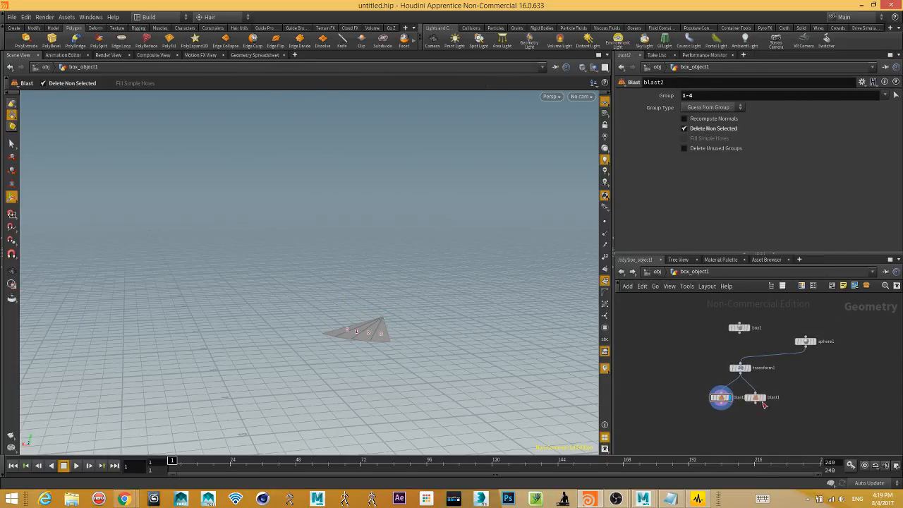
pyautogui.moveTo(799, 399); pyautogui.dragTo(777, 382, button='middle')
pyautogui.moveTo(778, 382); pyautogui.dragTo(807, 408, button='right')
pyautogui.moveTo(797, 394); pyautogui.dragTo(816, 425, button='middle')
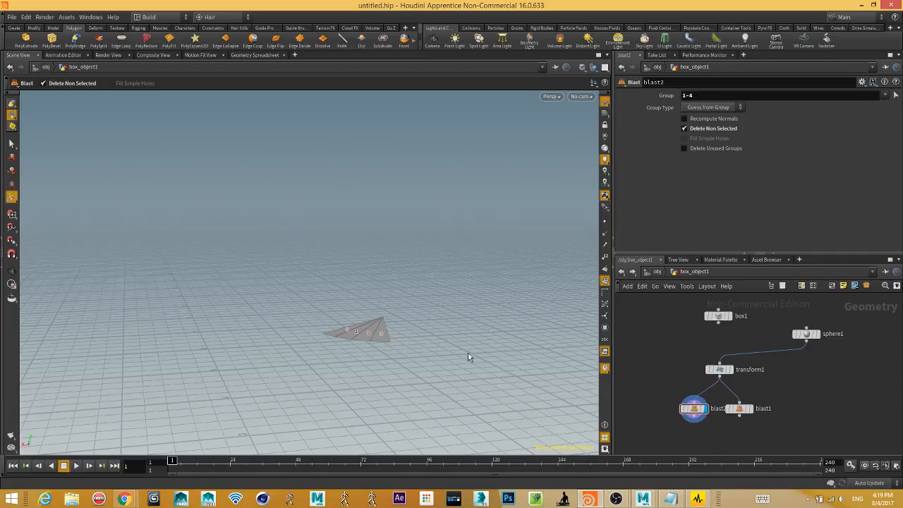
pyautogui.click(816, 334)
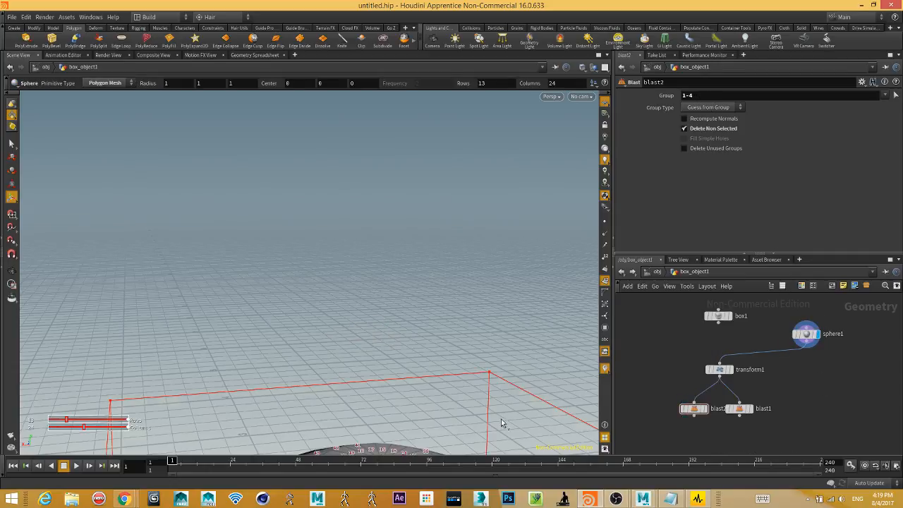
pyautogui.moveTo(363, 328); pyautogui.dragTo(471, 248)
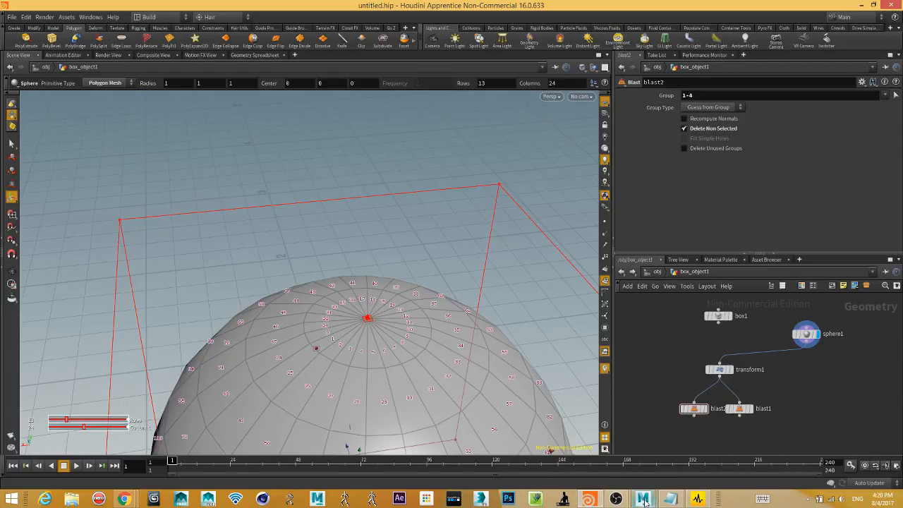
# Switch to Maya and replace the extruded cube with a new polygon sphere.
pyautogui.moveTo(643, 500)
pyautogui.click(695, 448)
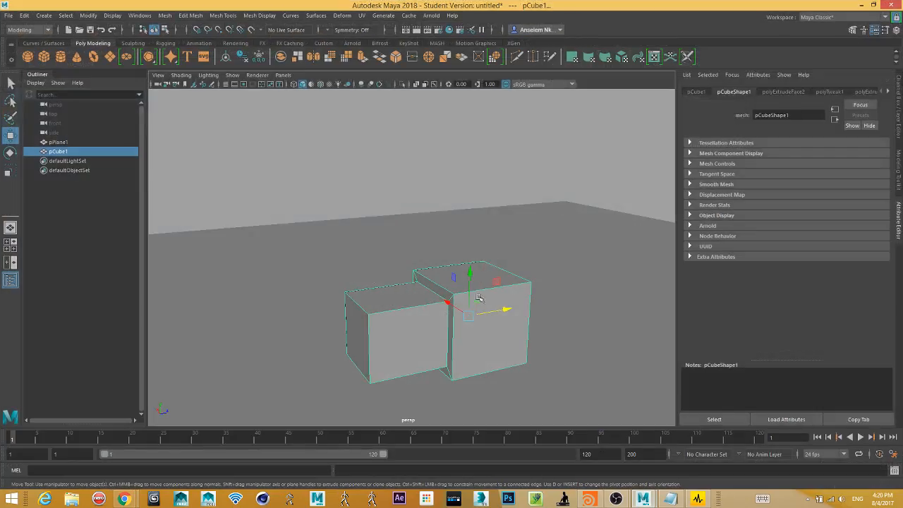
pyautogui.moveTo(467, 227); pyautogui.dragTo(515, 214, button='right')
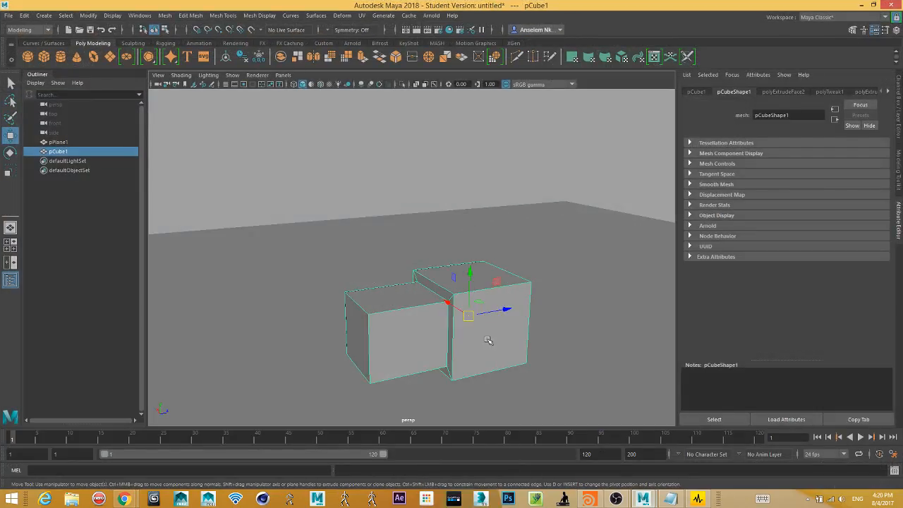
pyautogui.press('Delete')
pyautogui.click(28, 57)
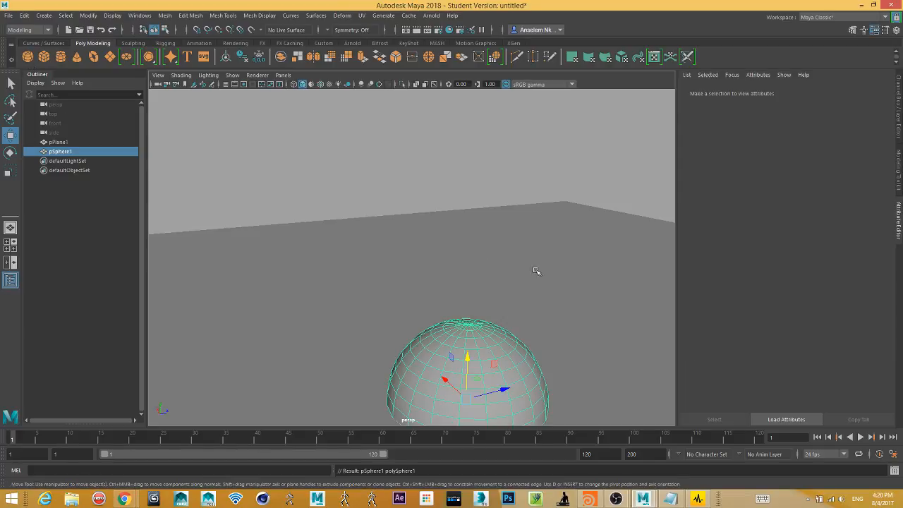
# Select four adjacent faces in one ring near the top pole of the Maya sphere in face mode.
pyautogui.keyDown('alt'); pyautogui.moveTo(502, 327); pyautogui.dragTo(452, 263); pyautogui.keyUp('alt')
pyautogui.keyDown('alt'); pyautogui.moveTo(455, 271); pyautogui.dragTo(547, 346, button='right'); pyautogui.keyUp('alt')
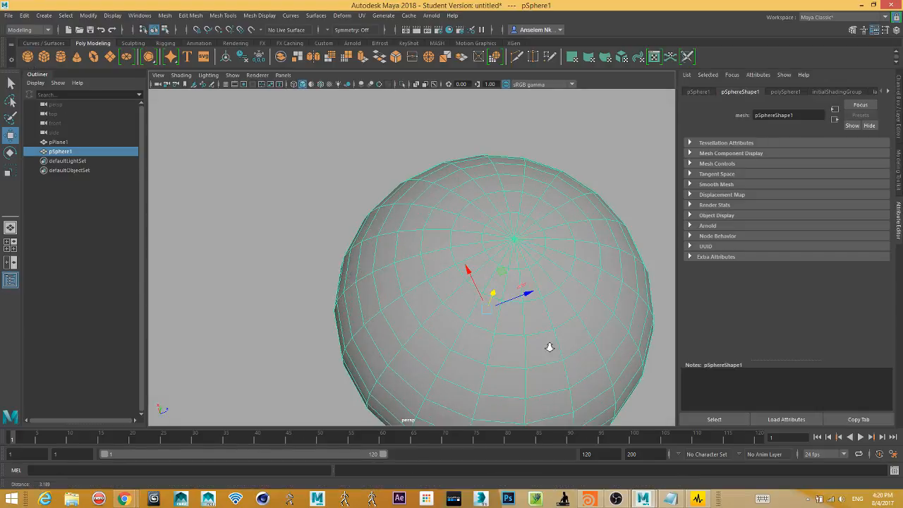
pyautogui.keyDown('alt'); pyautogui.moveTo(552, 323); pyautogui.dragTo(503, 313, button='middle'); pyautogui.keyUp('alt')
pyautogui.moveTo(473, 276); pyautogui.dragTo(479, 274, button='right')
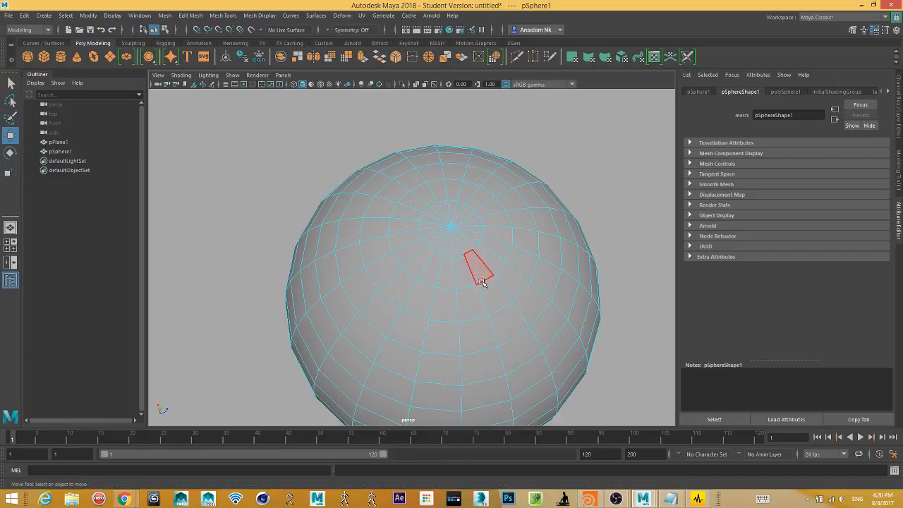
pyautogui.click(479, 273)
pyautogui.keyDown('shift'); pyautogui.click(466, 278); pyautogui.keyUp('shift')
pyautogui.keyDown('shift'); pyautogui.click(450, 279); pyautogui.keyUp('shift')
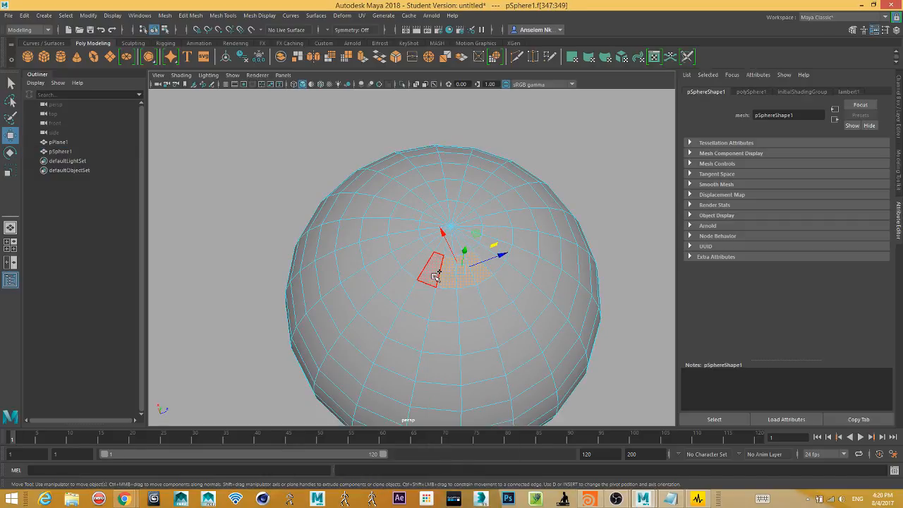
pyautogui.keyDown('shift'); pyautogui.click(436, 274); pyautogui.keyUp('shift')
# Invert the face selection and delete all of the sphere's other faces, keeping only the four-face patch.
pyautogui.keyDown('alt'); pyautogui.moveTo(464, 349); pyautogui.dragTo(492, 318); pyautogui.keyUp('alt')
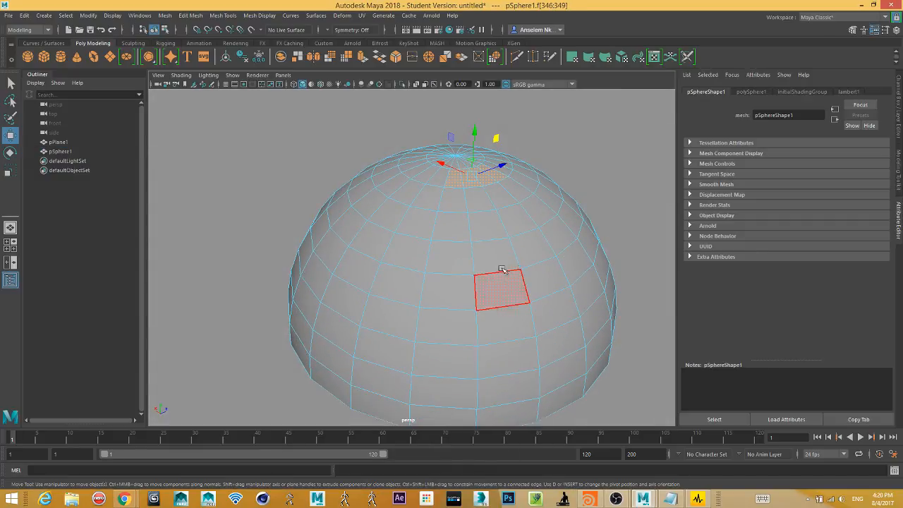
pyautogui.keyDown('alt'); pyautogui.moveTo(499, 250); pyautogui.dragTo(484, 315, button='middle'); pyautogui.keyUp('alt')
pyautogui.keyDown('alt'); pyautogui.moveTo(483, 314); pyautogui.dragTo(432, 273); pyautogui.keyUp('alt')
pyautogui.scroll(3, 486, 289)
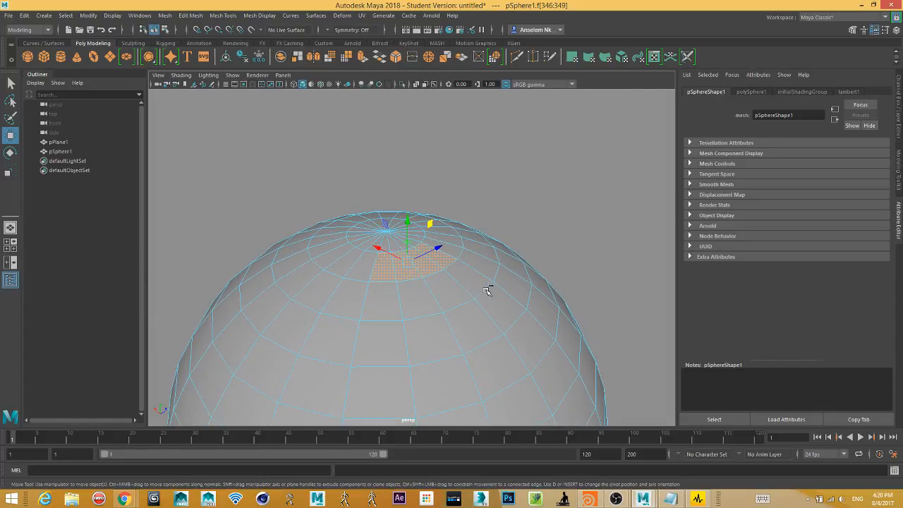
pyautogui.hotkey('ctrl', 'shift', 'i')
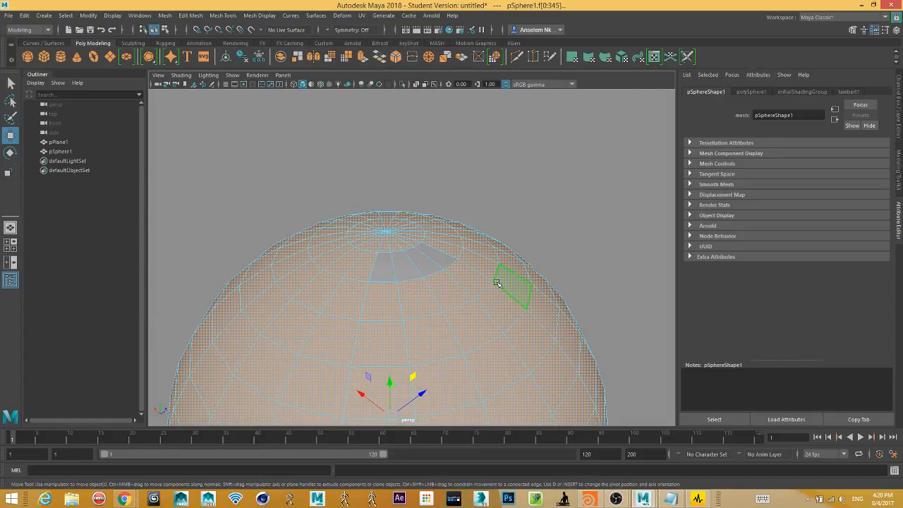
pyautogui.press('Delete')
# Extrude the four remaining faces slightly in object pSphere1 to give the patch thickness, and return to Houdini.
pyautogui.keyDown('alt'); pyautogui.moveTo(425, 311); pyautogui.dragTo(481, 262); pyautogui.keyUp('alt')
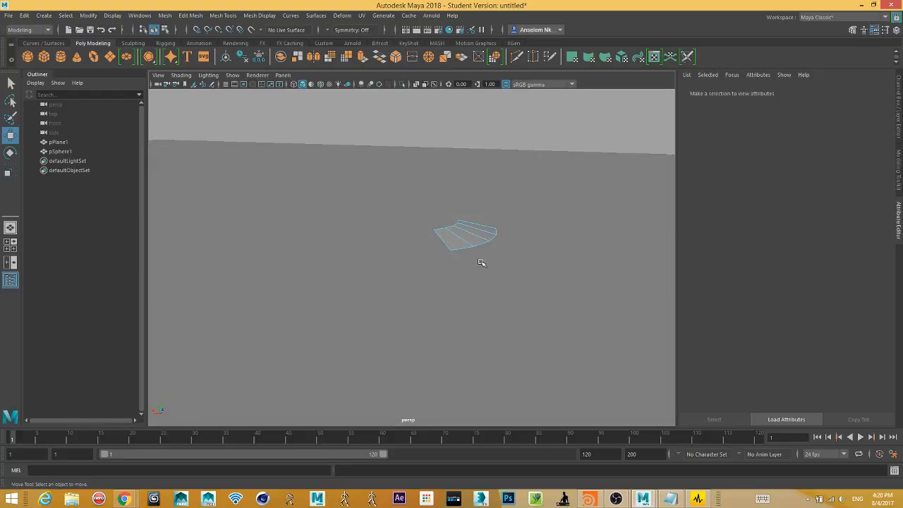
pyautogui.doubleClick(474, 235)
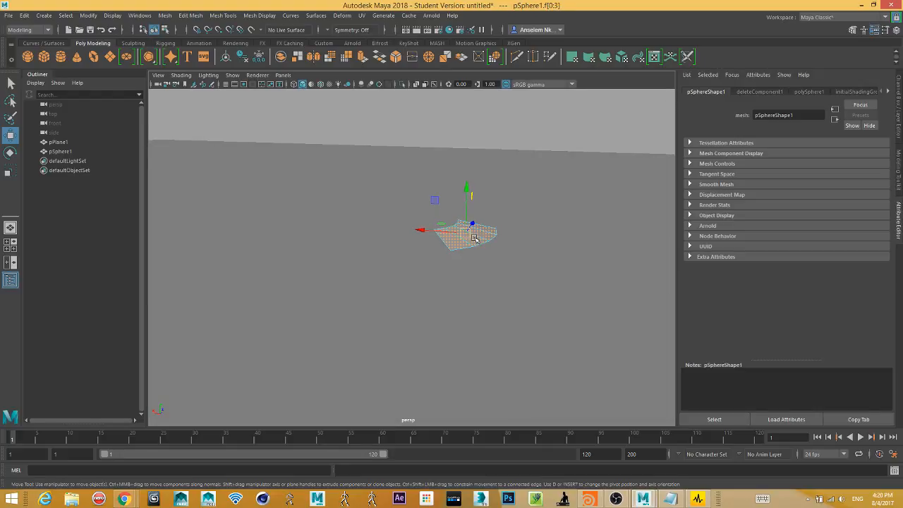
pyautogui.moveTo(466, 206)
pyautogui.keyDown('shift'); pyautogui.mouseDown()
pyautogui.moveTo(467, 196)
pyautogui.moveTo(465, 205)
pyautogui.mouseUp(); pyautogui.keyUp('shift')
pyautogui.moveTo(464, 227); pyautogui.dragTo(510, 213, button='right')
pyautogui.click(534, 130)
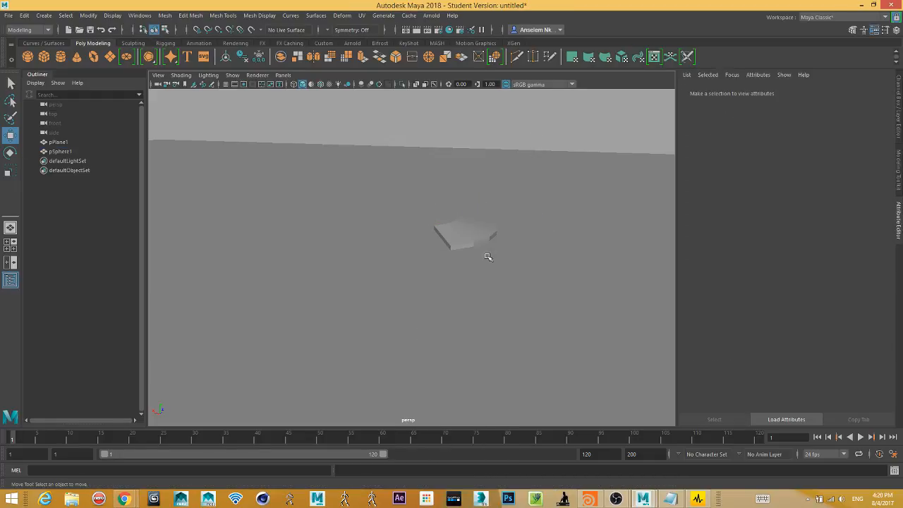
pyautogui.keyDown('alt'); pyautogui.moveTo(494, 266); pyautogui.dragTo(486, 260); pyautogui.keyUp('alt')
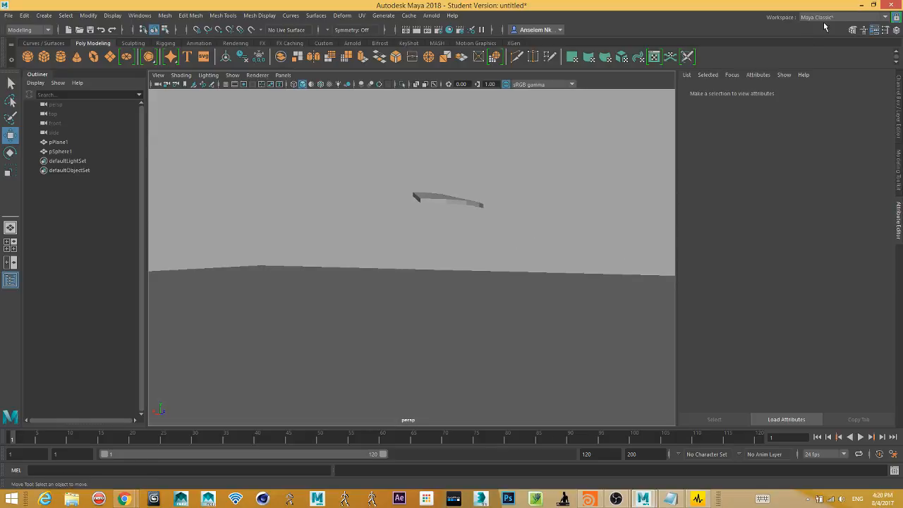
pyautogui.click(861, 5)
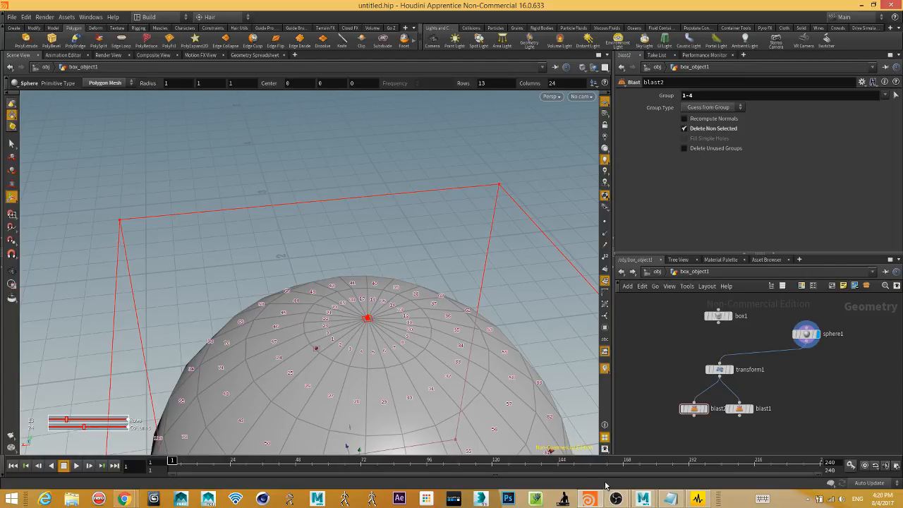
# Switch to Maya, select pSphere1 and examine the extruded four-face patch from the side, and return to Houdini.
pyautogui.moveTo(642, 498)
pyautogui.click(698, 441)
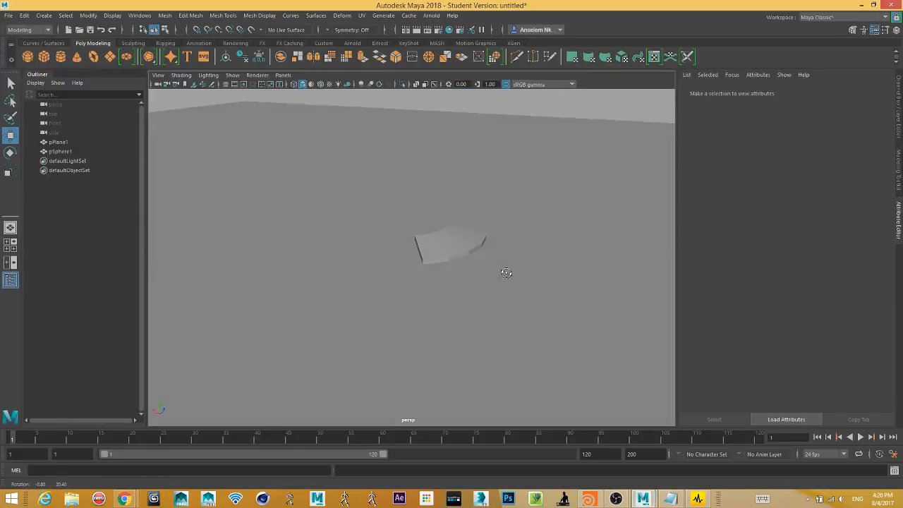
pyautogui.keyDown('alt'); pyautogui.moveTo(505, 272); pyautogui.dragTo(475, 244); pyautogui.keyUp('alt')
pyautogui.click(439, 213)
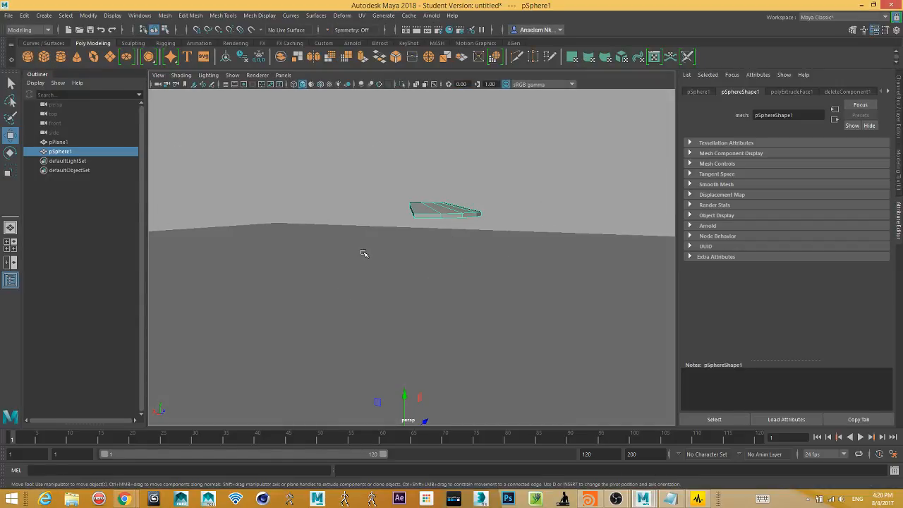
pyautogui.click(861, 6)
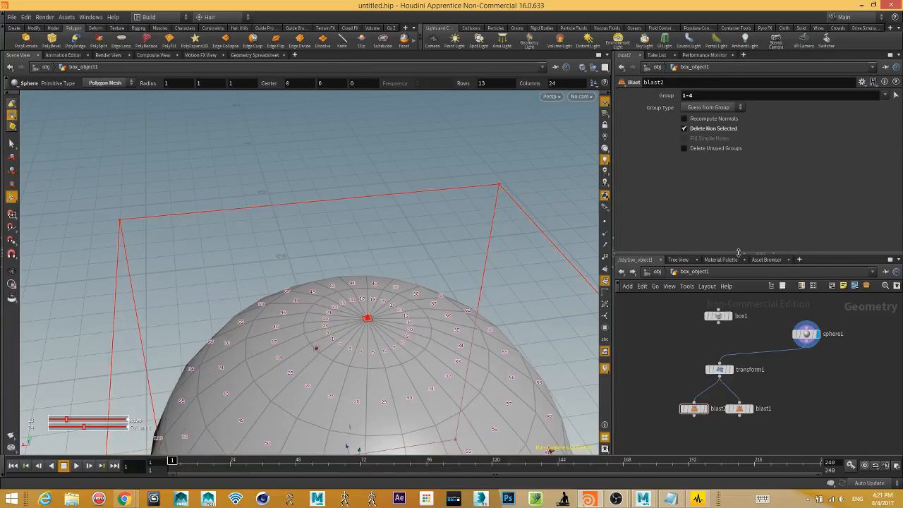
# Display the blast2 node and try wider face ranges in its group, 1-8 and 1-10.
pyautogui.write('4')
pyautogui.press('BackSpace')
pyautogui.press('BackSpace')
pyautogui.write('-8')
pyautogui.click(705, 409)
pyautogui.keyDown('alt'); pyautogui.moveTo(360, 307); pyautogui.dragTo(402, 336); pyautogui.keyUp('alt')
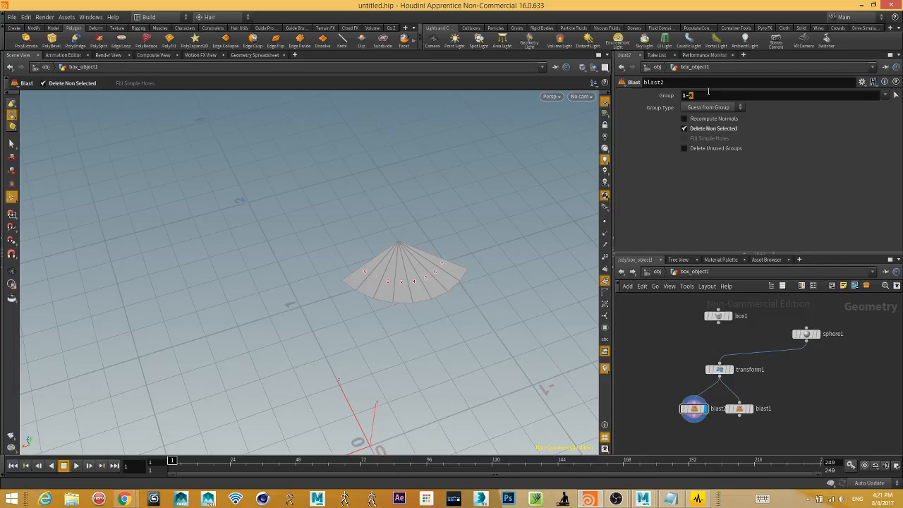
pyautogui.press('Return')
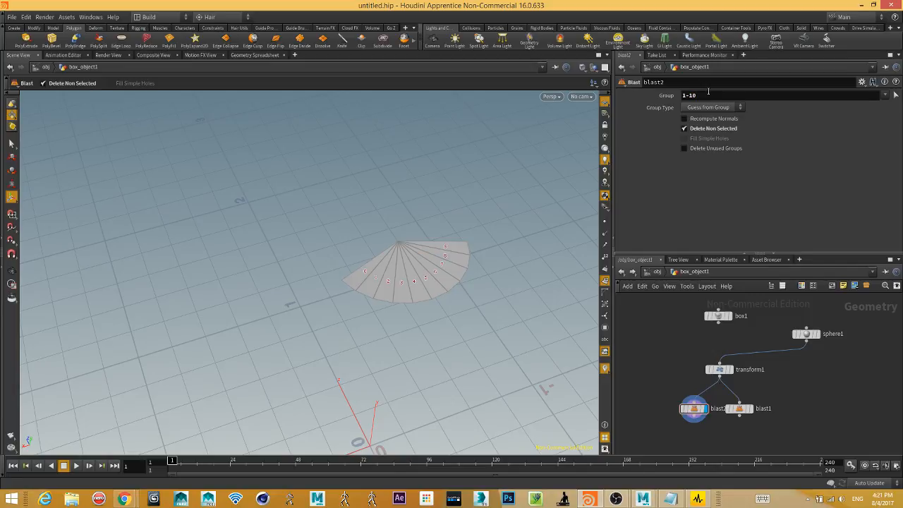
# Append a PolyExtrude node to the output of blast2.
pyautogui.moveTo(828, 391); pyautogui.dragTo(853, 320, button='middle')
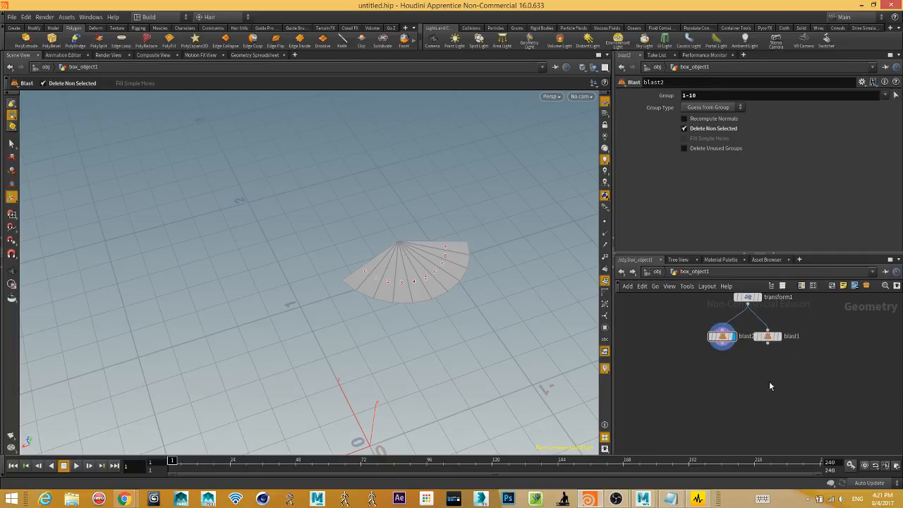
pyautogui.moveTo(721, 346); pyautogui.dragTo(733, 404)
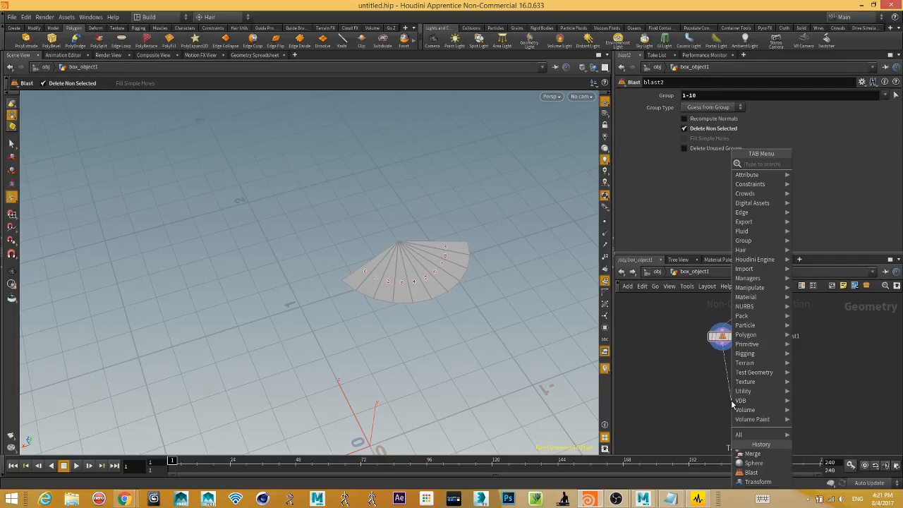
pyautogui.write('pe')
pyautogui.press('Down')
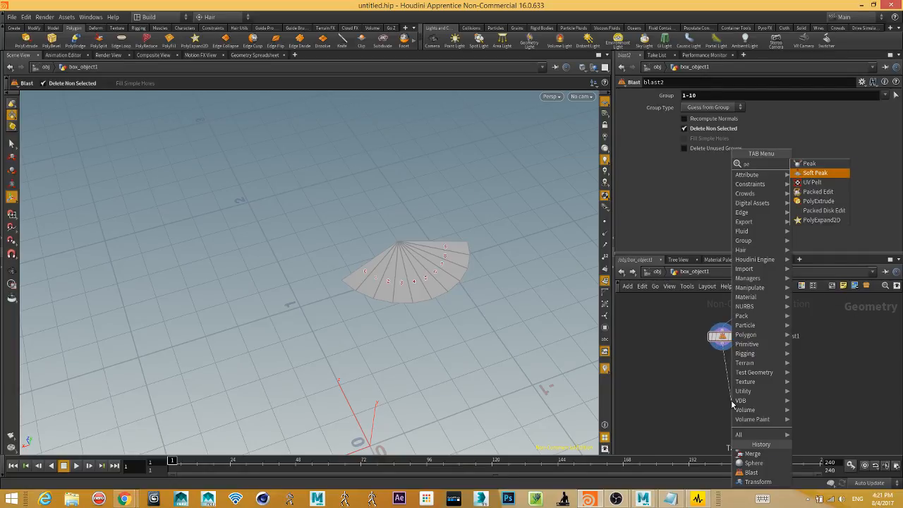
pyautogui.press('Down')
pyautogui.press('Down')
pyautogui.press('Down')
pyautogui.press('Return')
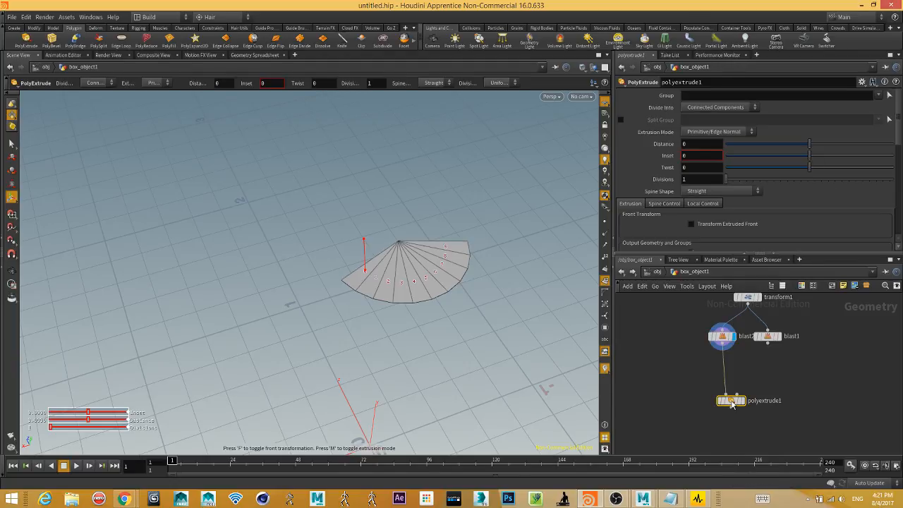
# Display the polyextrude1 node and set its extrusion distance to 0.056.
pyautogui.click(742, 403)
pyautogui.press('Escape')
pyautogui.moveTo(466, 353); pyautogui.dragTo(409, 268)
pyautogui.press('Return')
pyautogui.moveTo(809, 144); pyautogui.dragTo(814, 144)
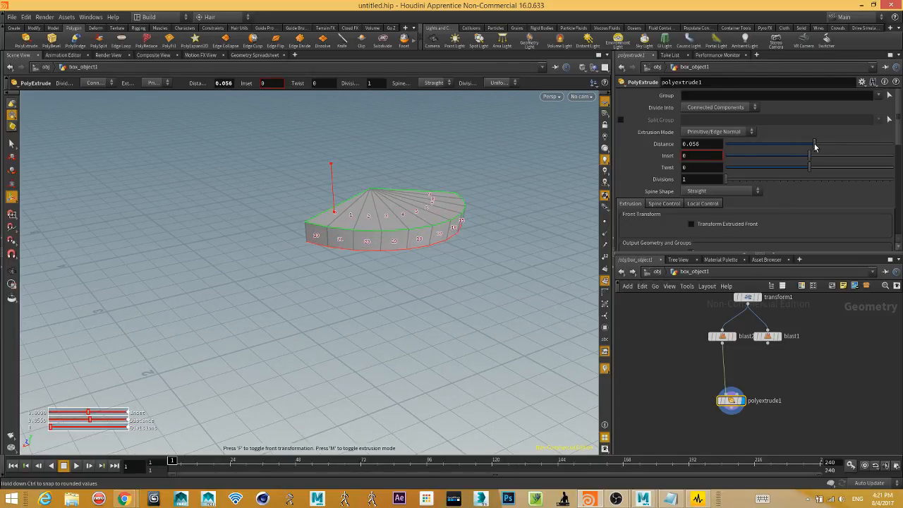
# Select blast2 and try the group range 1-8 while the extruded result stays displayed.
pyautogui.moveTo(719, 425); pyautogui.dragTo(695, 454, button='middle')
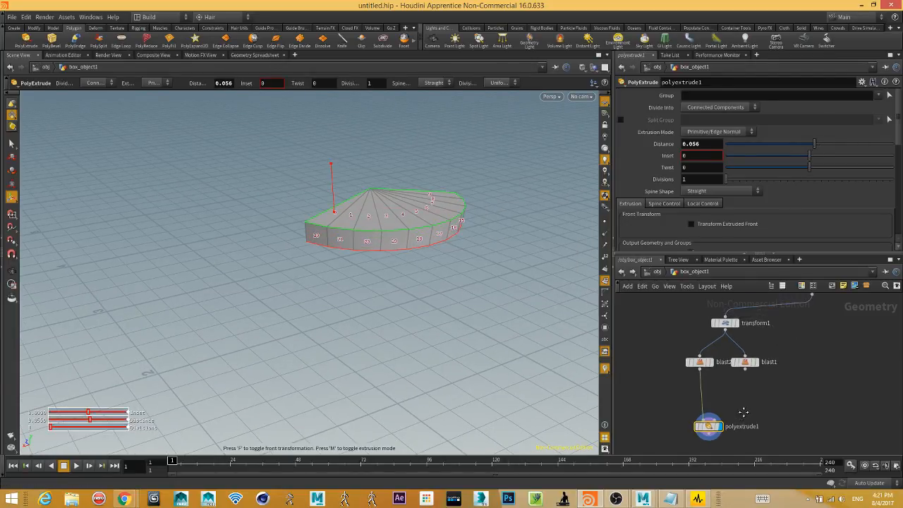
pyautogui.click(704, 365)
pyautogui.click(705, 95)
pyautogui.write('1-10')
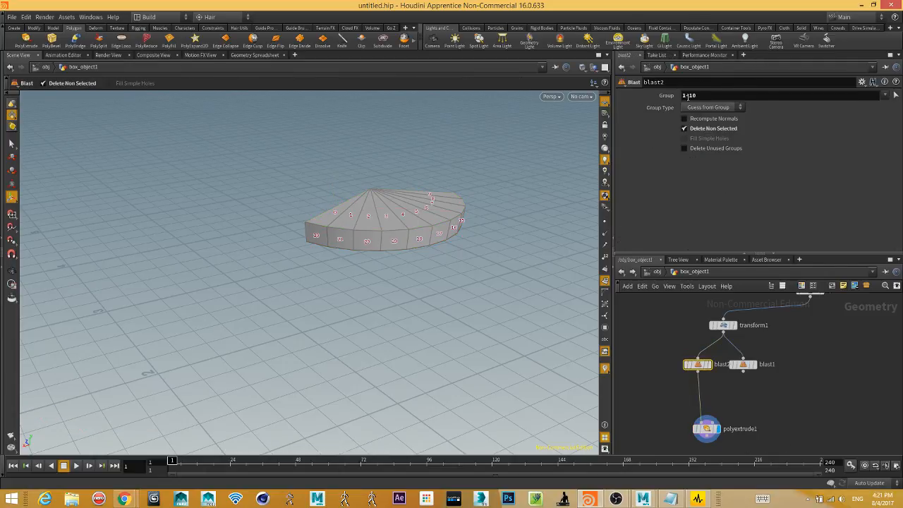
pyautogui.press('Return')
pyautogui.press('Escape')
pyautogui.moveTo(393, 313); pyautogui.dragTo(205, 353)
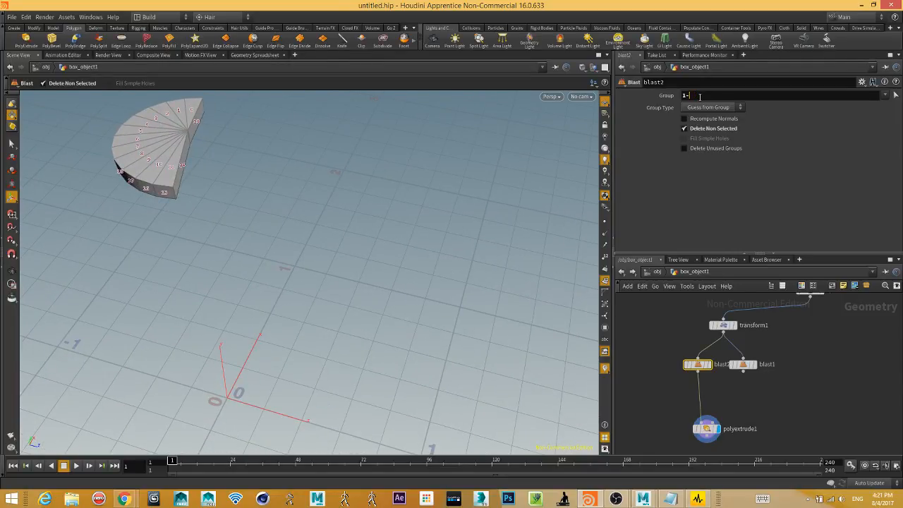
pyautogui.press('Return')
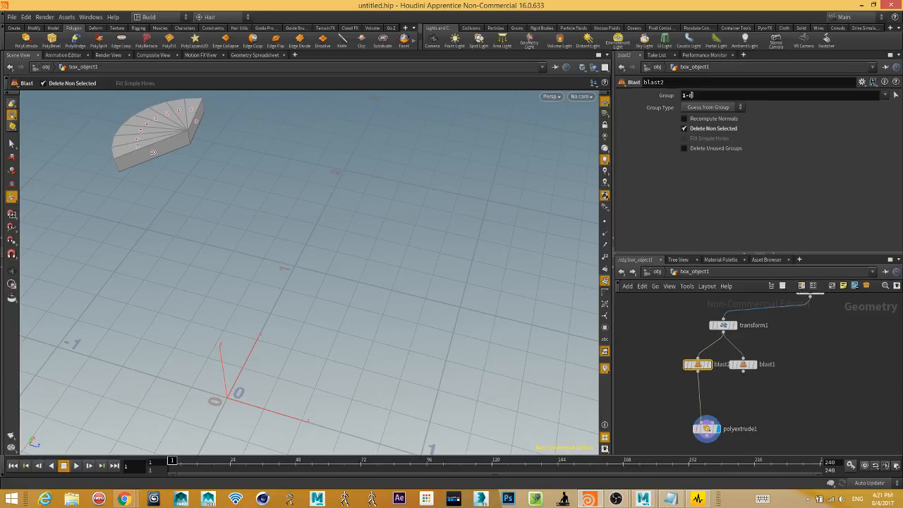
# Try the group range 1-20 on blast2, and select polyextrude1 to examine the extruded disc.
pyautogui.write('20')
pyautogui.press('Return')
pyautogui.moveTo(160, 329); pyautogui.dragTo(381, 198)
pyautogui.click(706, 428)
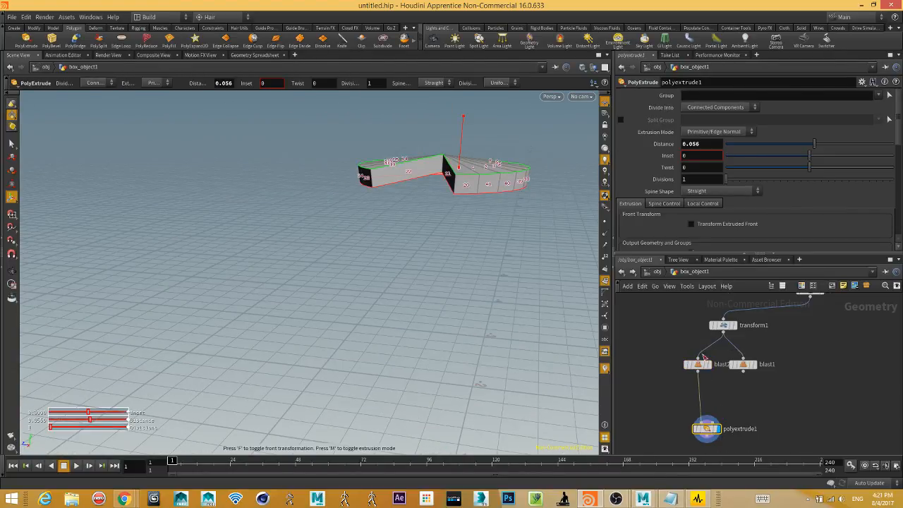
pyautogui.press('Escape')
pyautogui.moveTo(431, 197); pyautogui.dragTo(364, 248)
pyautogui.press('Return')
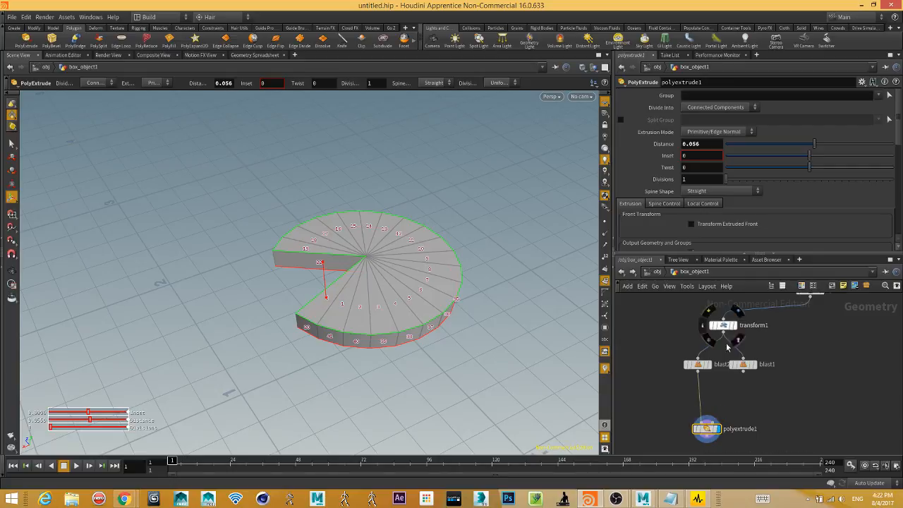
# Set the group of blast2 to 1-4.
pyautogui.click(699, 365)
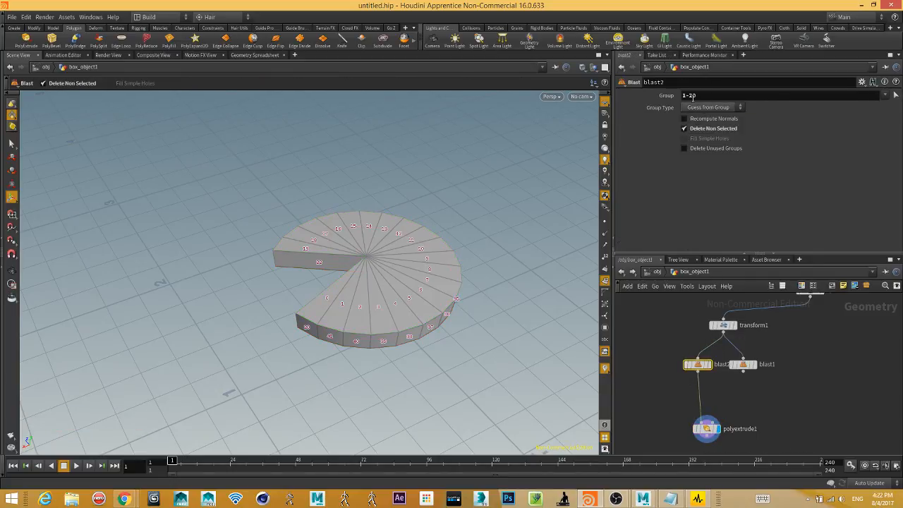
pyautogui.doubleClick(691, 95)
pyautogui.write('4')
pyautogui.press('Return')
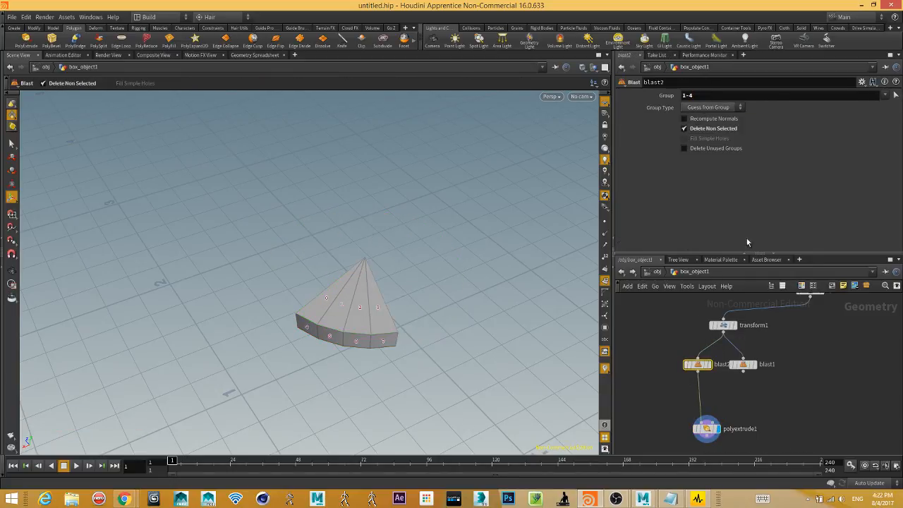
# Connect the output of box1 to the input of transform1 in place of sphere1.
pyautogui.moveTo(775, 365); pyautogui.dragTo(742, 438, button='middle')
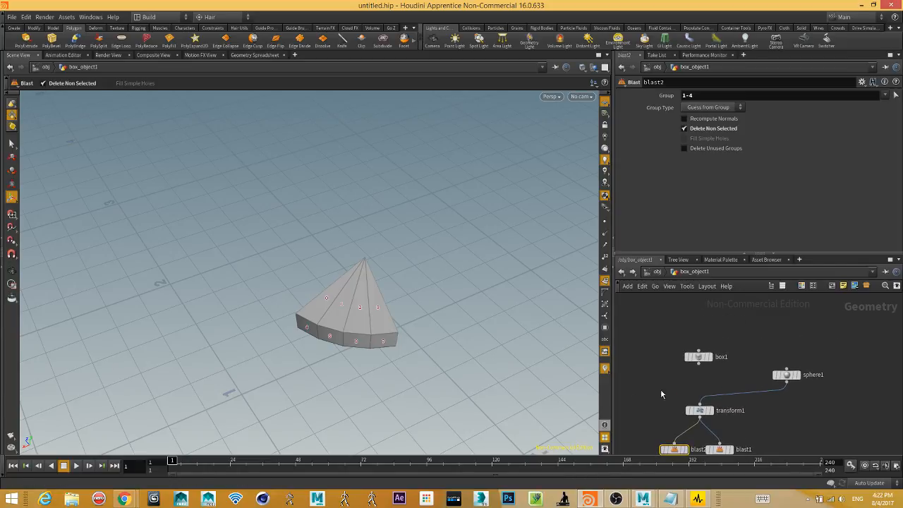
pyautogui.moveTo(699, 363); pyautogui.dragTo(701, 381)
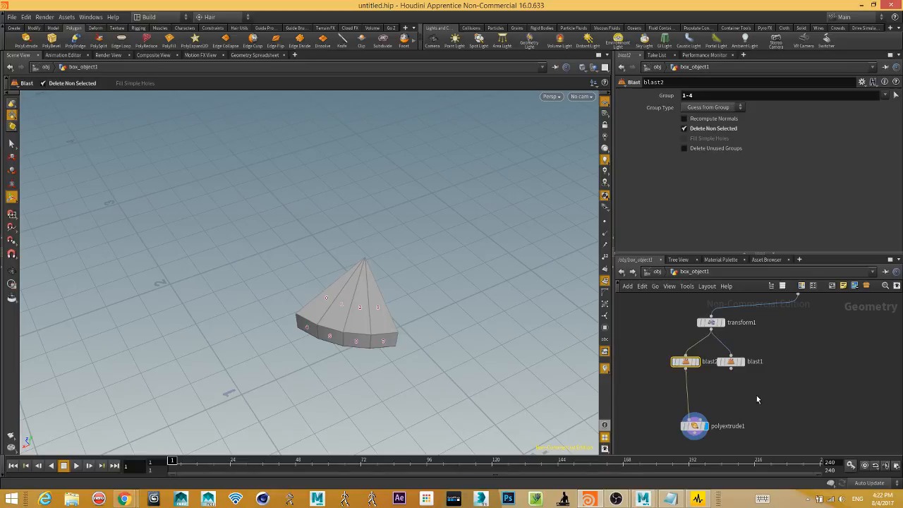
pyautogui.moveTo(800, 383); pyautogui.dragTo(804, 433, button='middle')
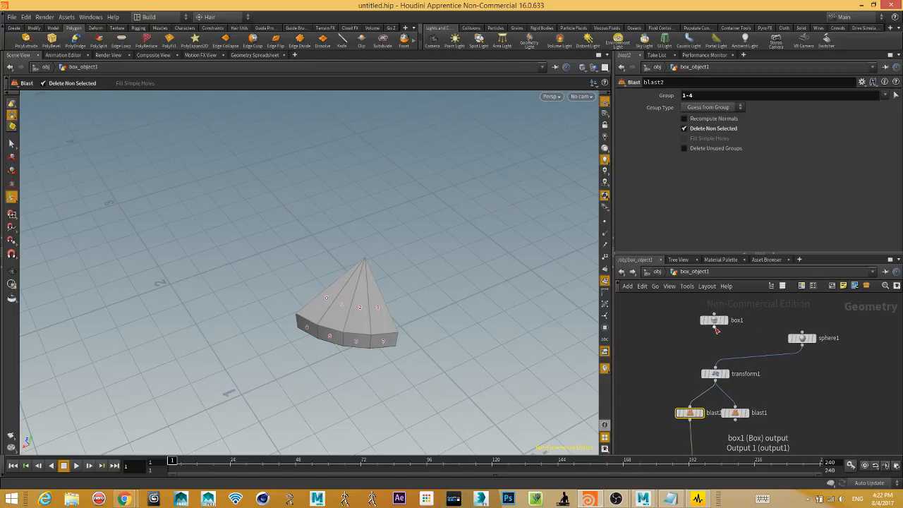
pyautogui.moveTo(717, 379); pyautogui.dragTo(722, 376)
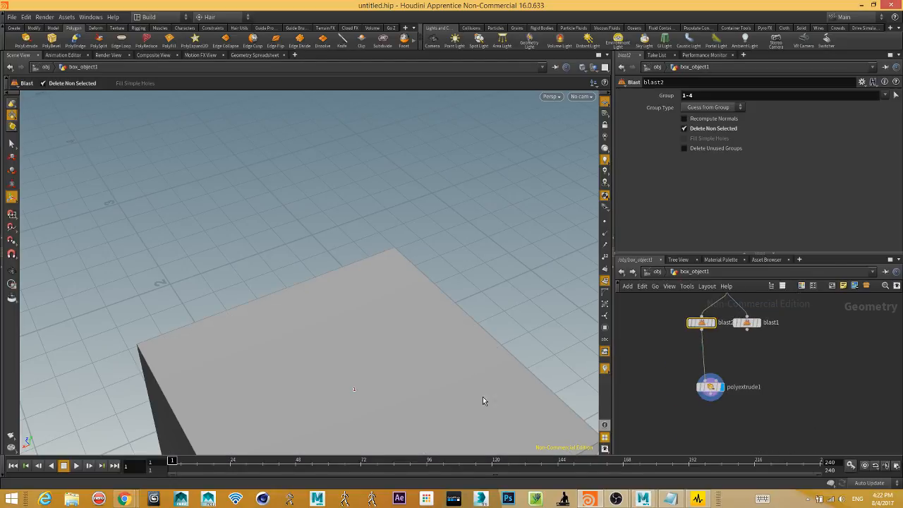
# Examine the extruded open box from several angles with the polyextrude1 node selected.
pyautogui.press('Escape')
pyautogui.moveTo(183, 334); pyautogui.dragTo(35, 283)
pyautogui.press('Return')
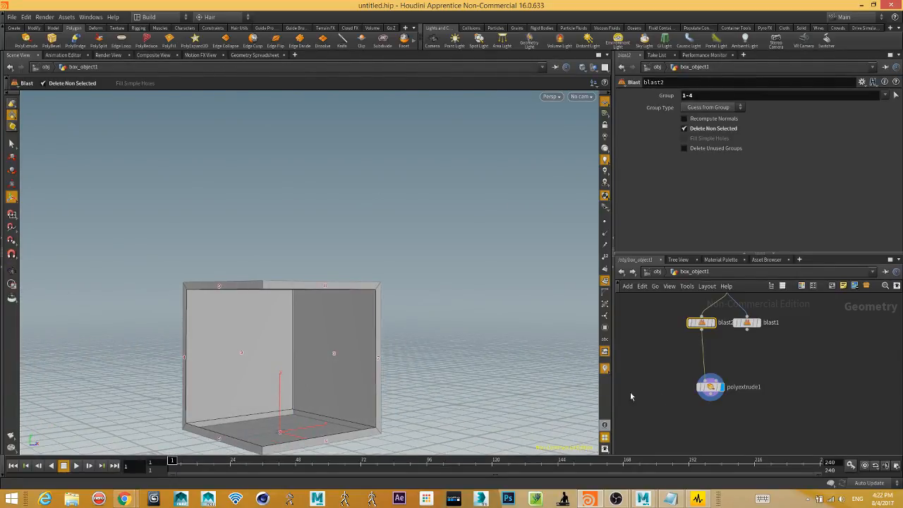
pyautogui.click(713, 388)
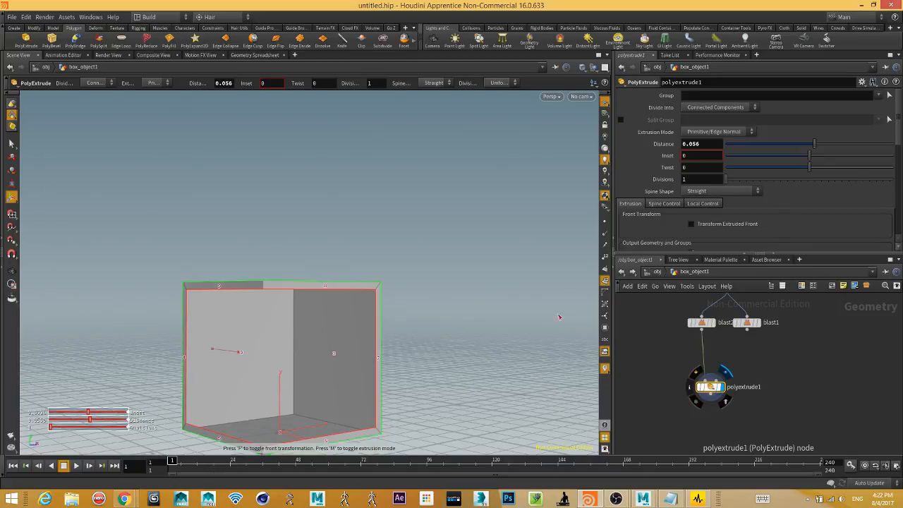
pyautogui.press('Escape')
pyautogui.moveTo(328, 302); pyautogui.dragTo(343, 284)
pyautogui.press('Return')
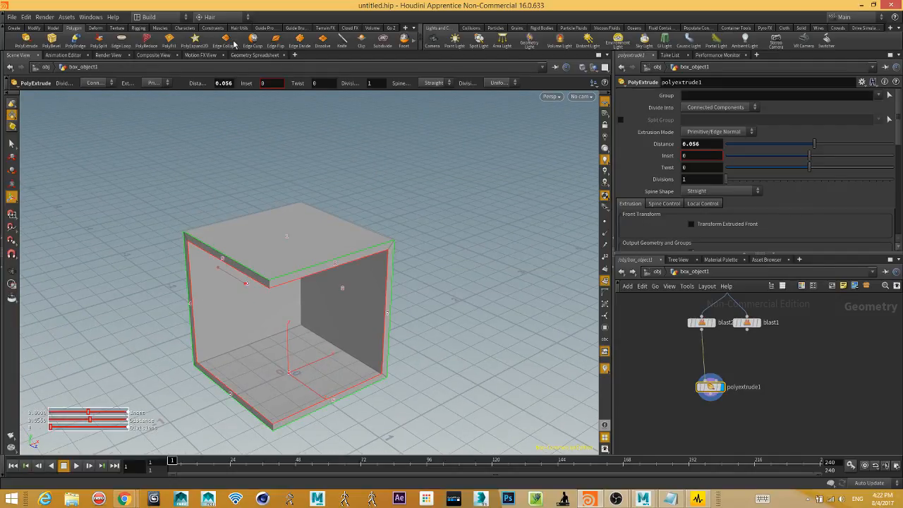
# Review the Deform, Texture, Rigging, Muscles, Characters, Constraints and Hair Utils shelf tools.
pyautogui.click(95, 28)
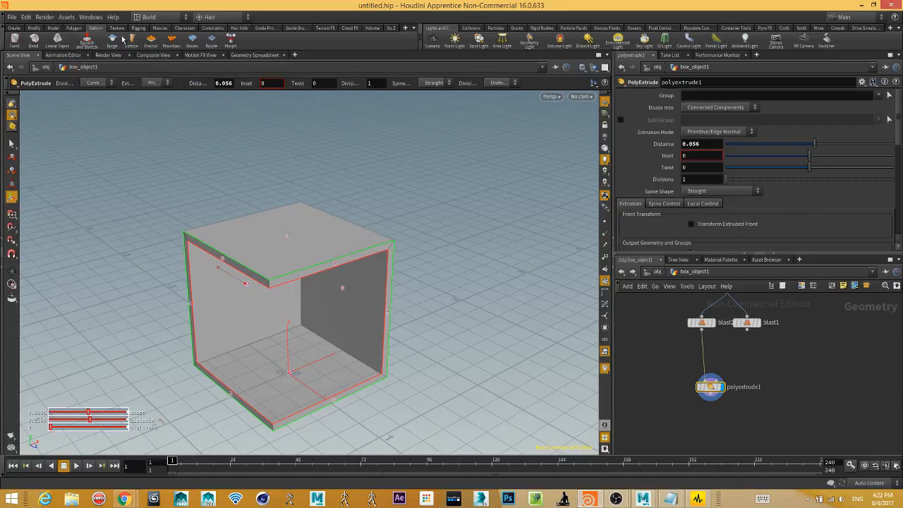
pyautogui.click(124, 28)
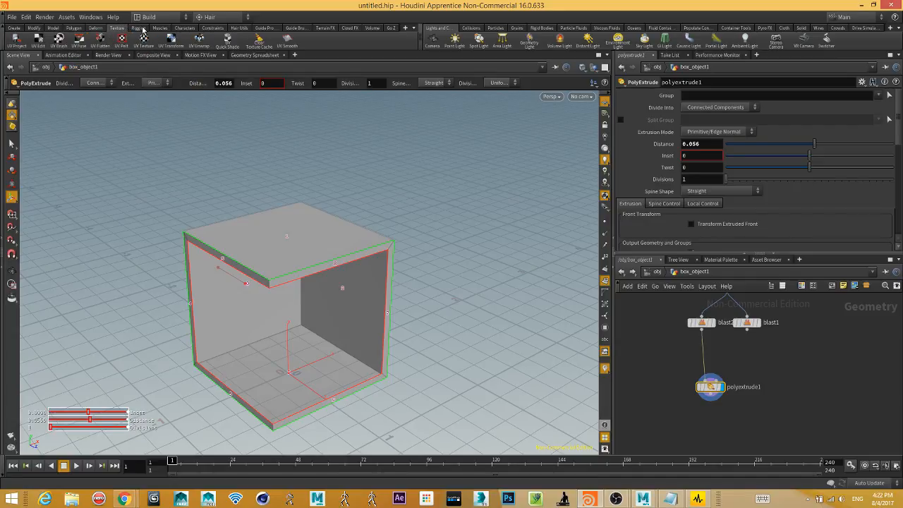
pyautogui.click(139, 28)
pyautogui.click(160, 28)
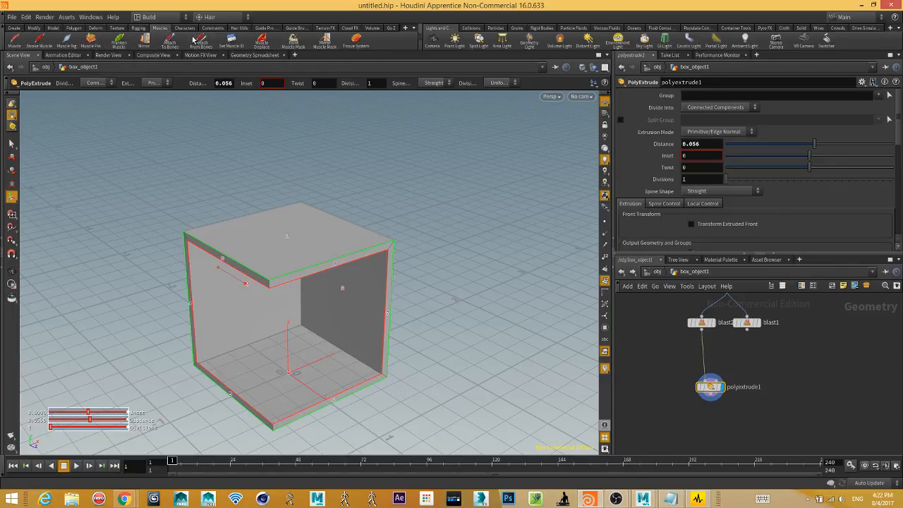
pyautogui.click(183, 30)
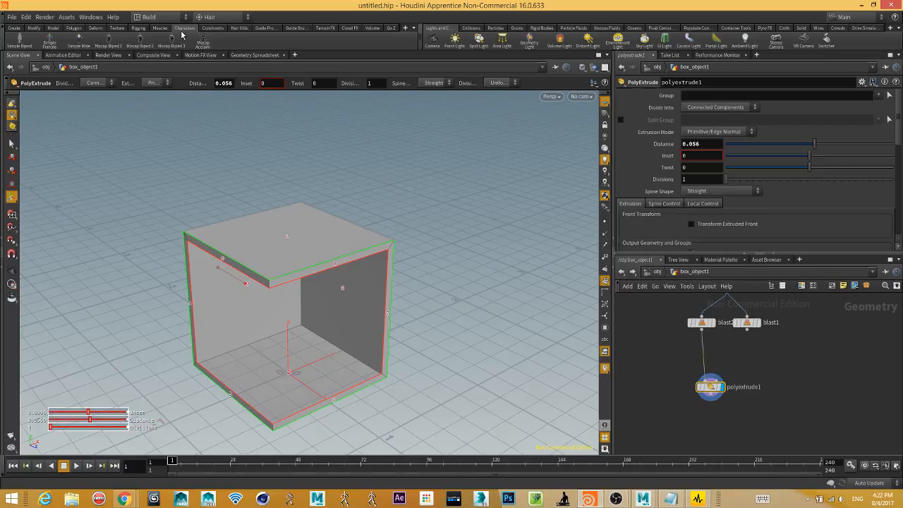
pyautogui.click(219, 28)
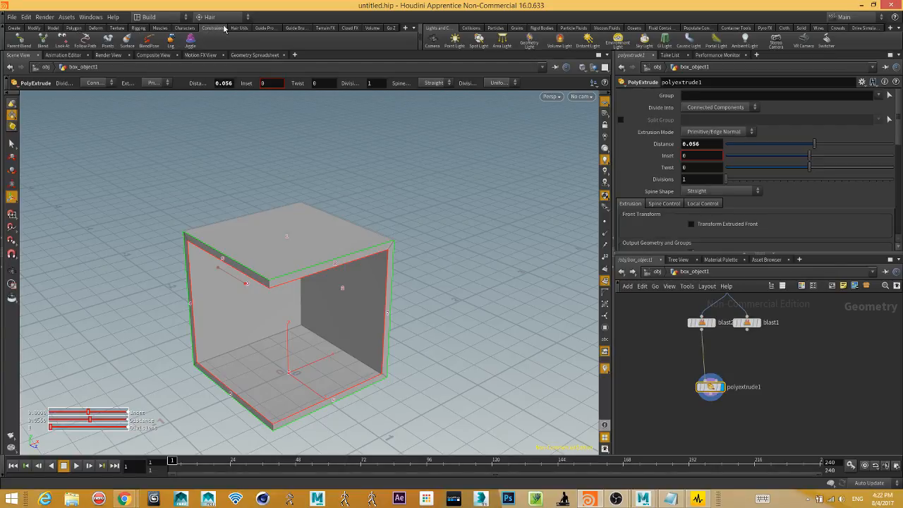
pyautogui.click(239, 29)
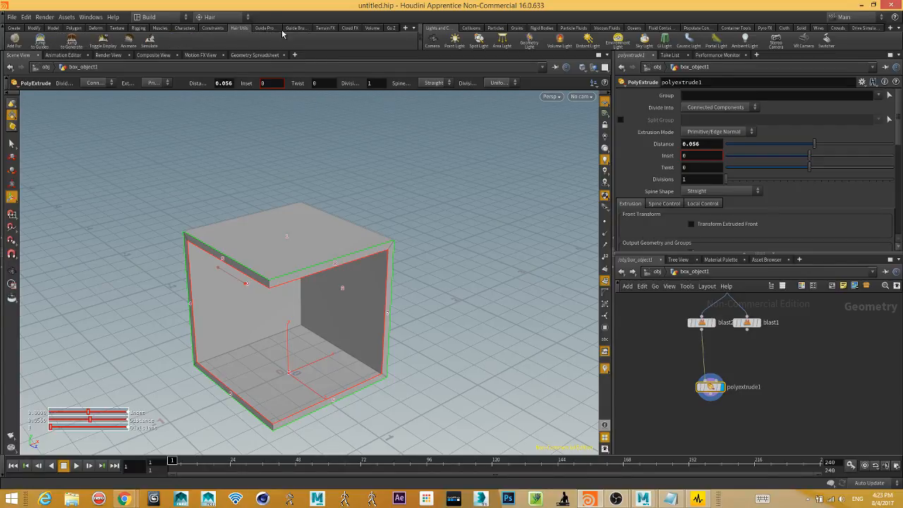
# Widen the modelling shelf set and review the Guide Process, Guide Brushes, Terrain FX, Cloud FX and Volume tools.
pyautogui.click(271, 28)
pyautogui.moveTo(421, 41); pyautogui.dragTo(503, 37)
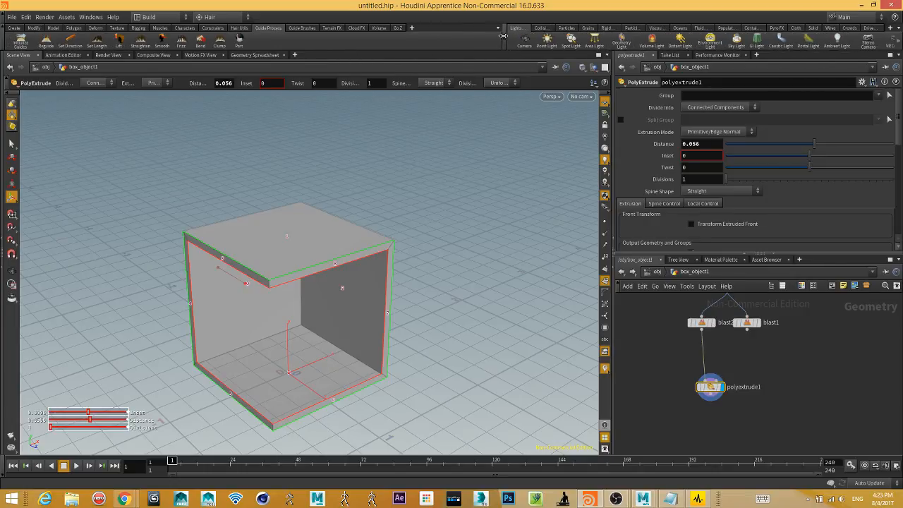
pyautogui.click(307, 29)
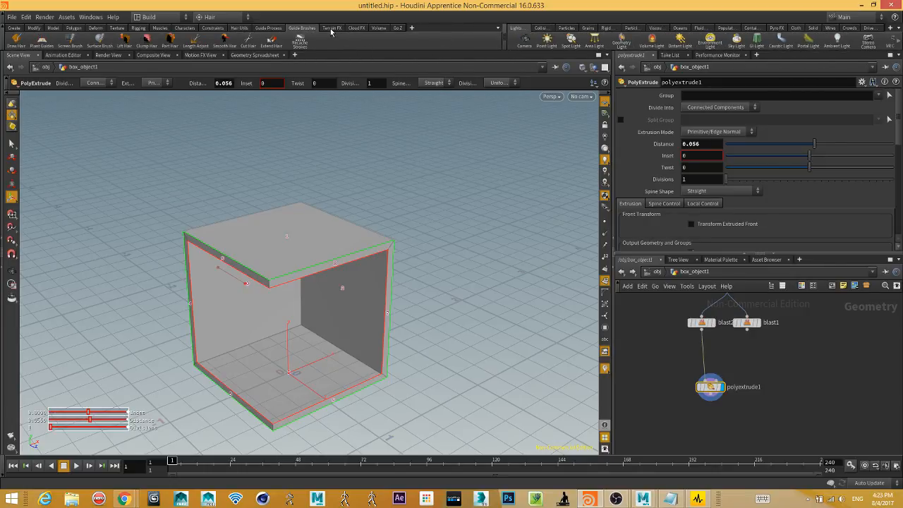
pyautogui.click(331, 28)
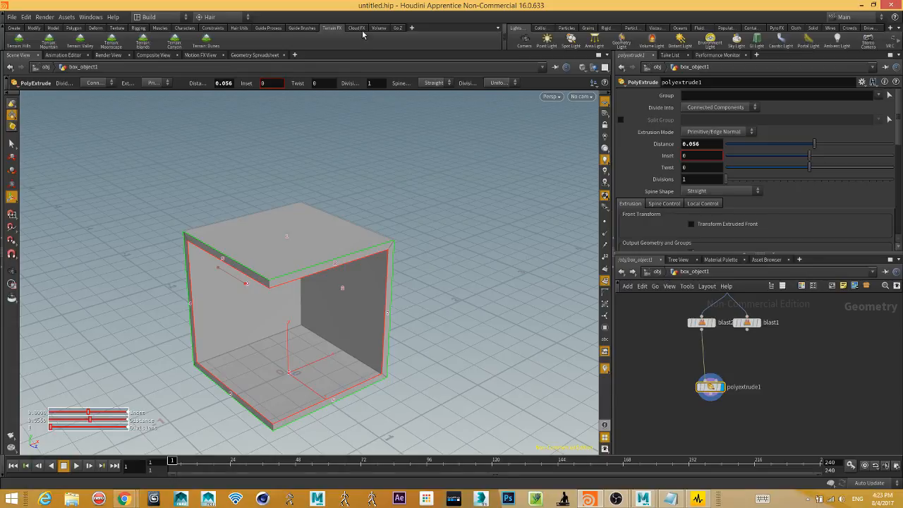
pyautogui.click(360, 28)
pyautogui.click(378, 30)
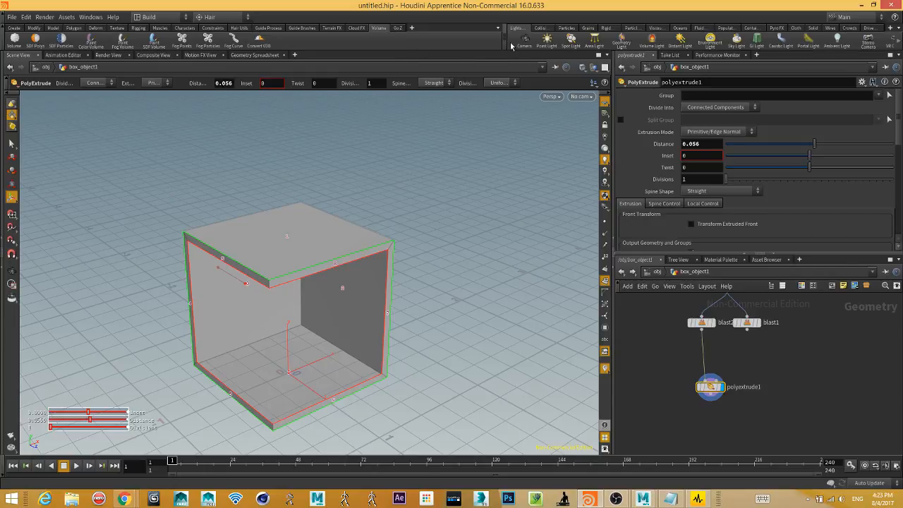
# Widen the Lights and Cameras shelf set until its simulation and effects shelves are readable, and review its tools.
pyautogui.moveTo(505, 32); pyautogui.dragTo(437, 32)
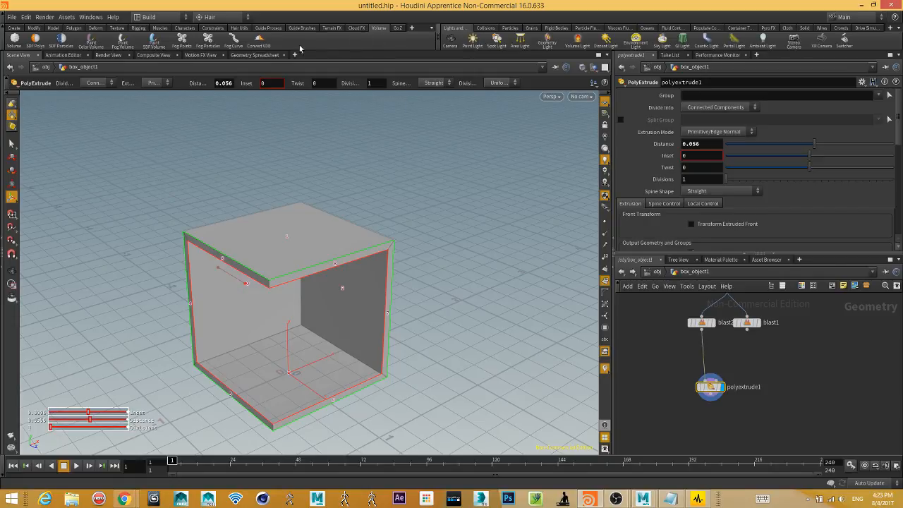
pyautogui.moveTo(438, 40); pyautogui.dragTo(332, 40)
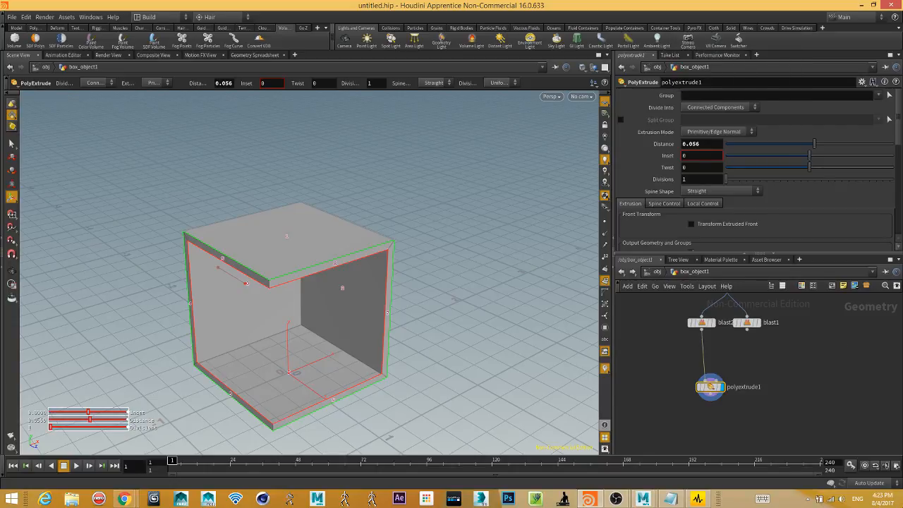
pyautogui.moveTo(902, 507)
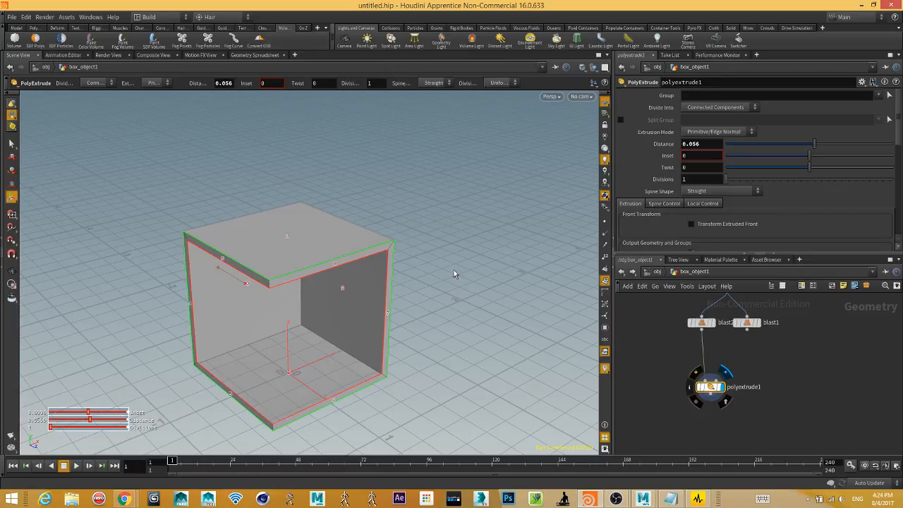
# Examine the extruded open box and the node network leading from box1 and transform1 to polyextrude1.
pyautogui.press('Escape')
pyautogui.scroll(-3, 271, 252)
pyautogui.moveTo(271, 252); pyautogui.dragTo(296, 310)
pyautogui.press('Return')
pyautogui.moveTo(803, 416); pyautogui.dragTo(762, 376, button='middle')
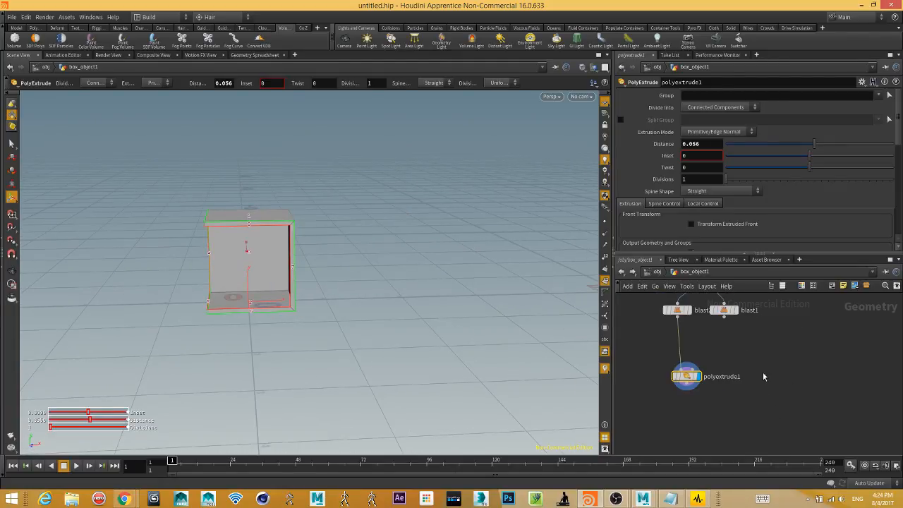
pyautogui.scroll(-3, 763, 363)
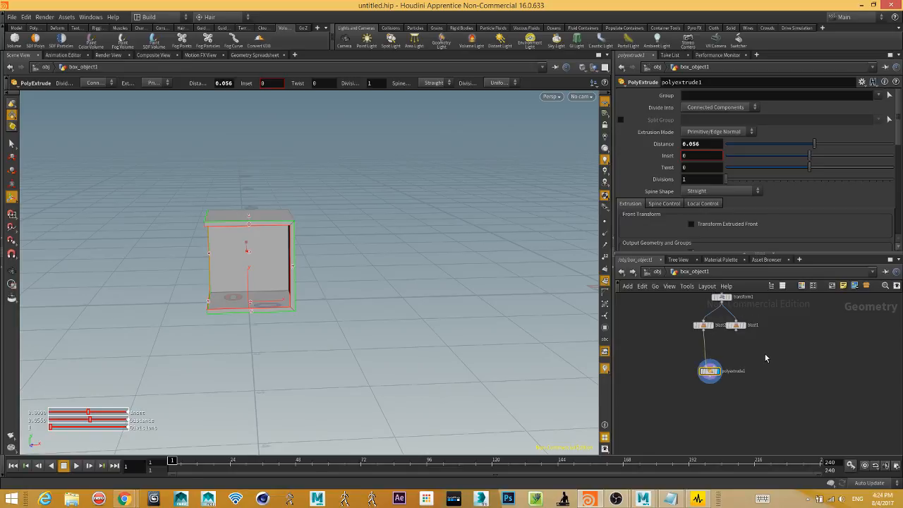
pyautogui.scroll(3, 779, 395)
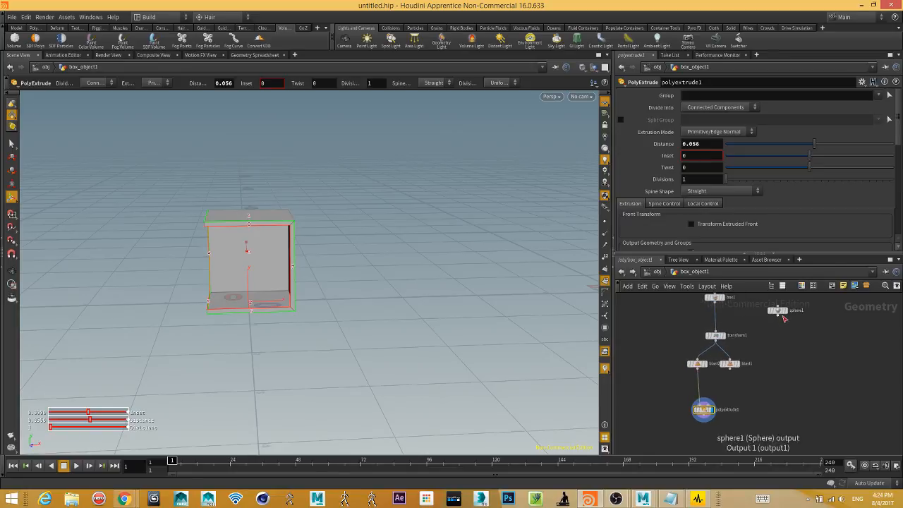
pyautogui.scroll(-3, 789, 360)
pyautogui.scroll(1, 794, 377)
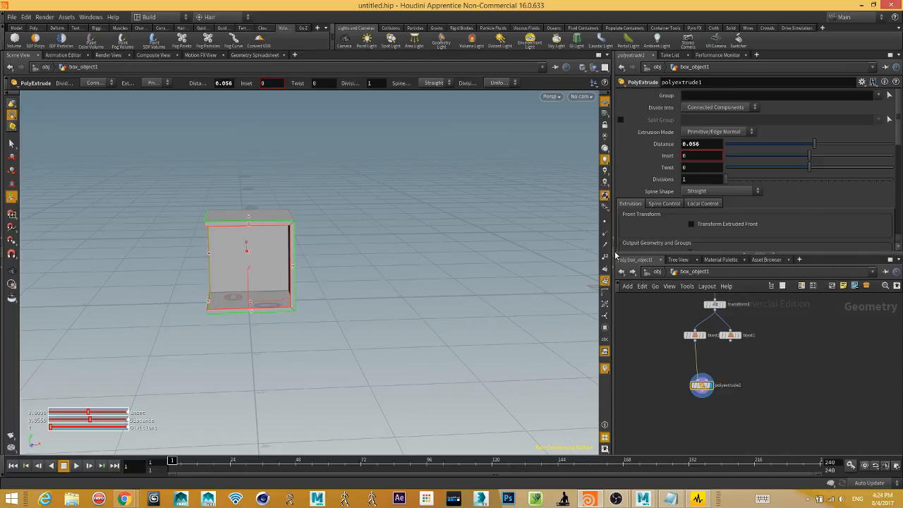
# Try widening the parameter and network panes and swapping their positions, and restore the original layout.
pyautogui.moveTo(615, 258); pyautogui.dragTo(399, 258)
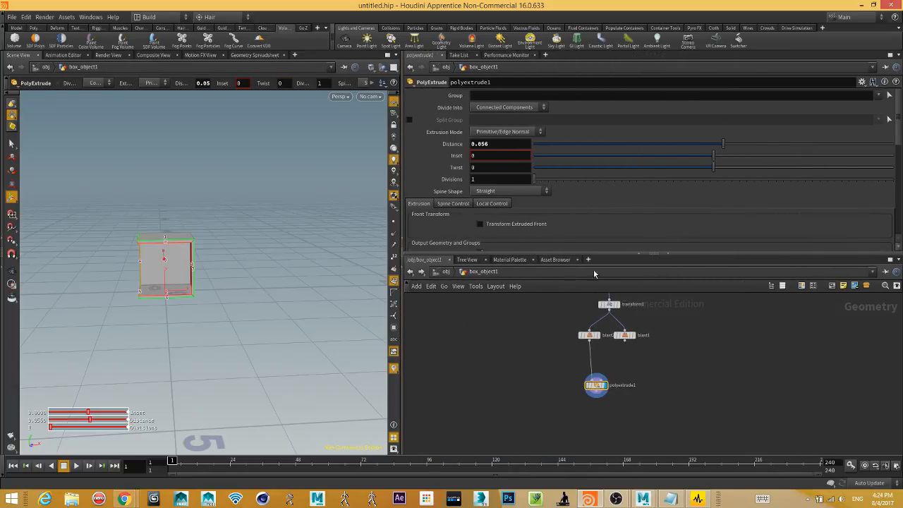
pyautogui.click(653, 252)
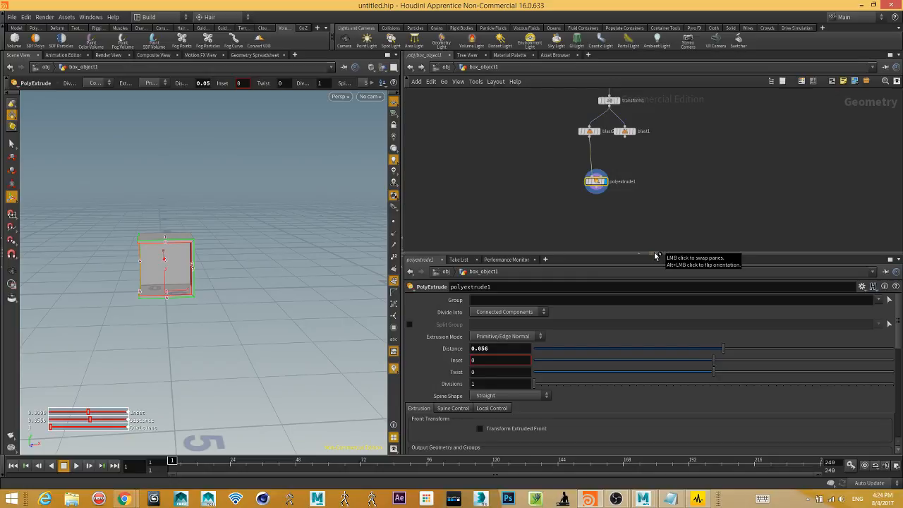
pyautogui.click(653, 253)
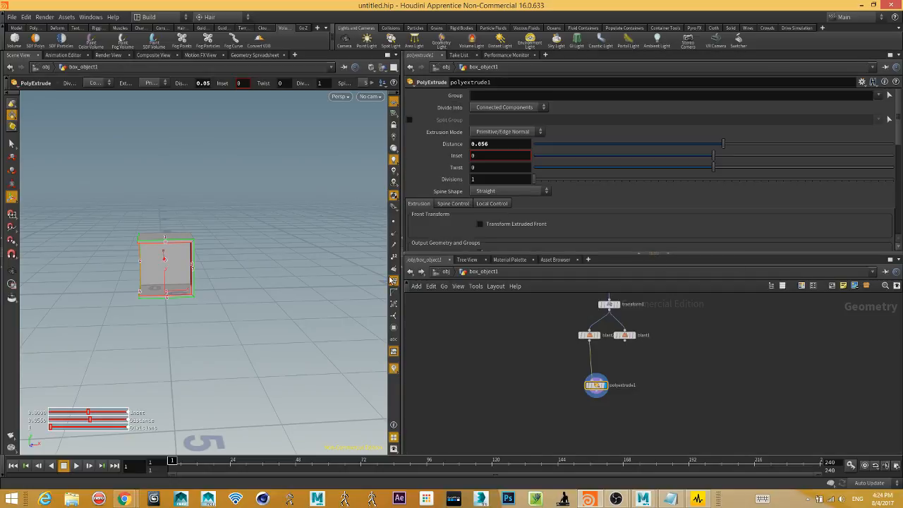
pyautogui.moveTo(403, 258); pyautogui.dragTo(608, 258)
# Tear off the Scene View into a floating window, move it over the interface and close it.
pyautogui.click(600, 55)
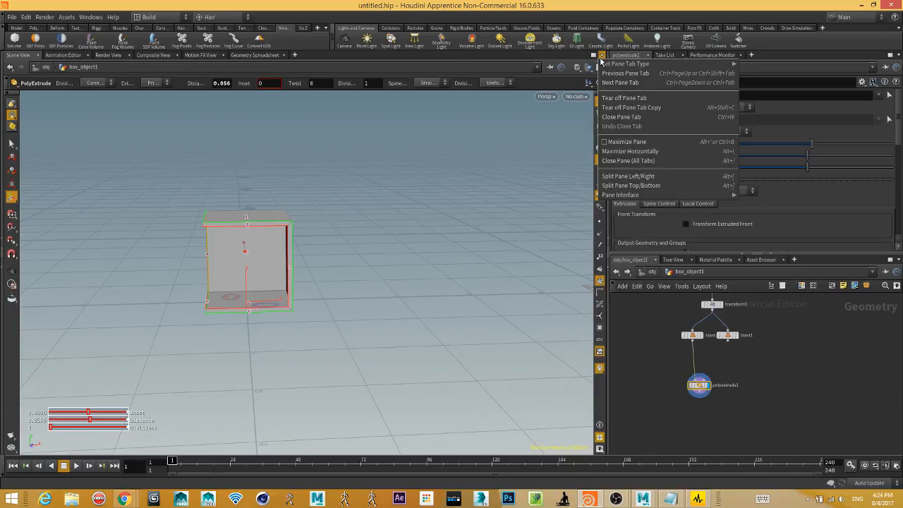
pyautogui.click(649, 108)
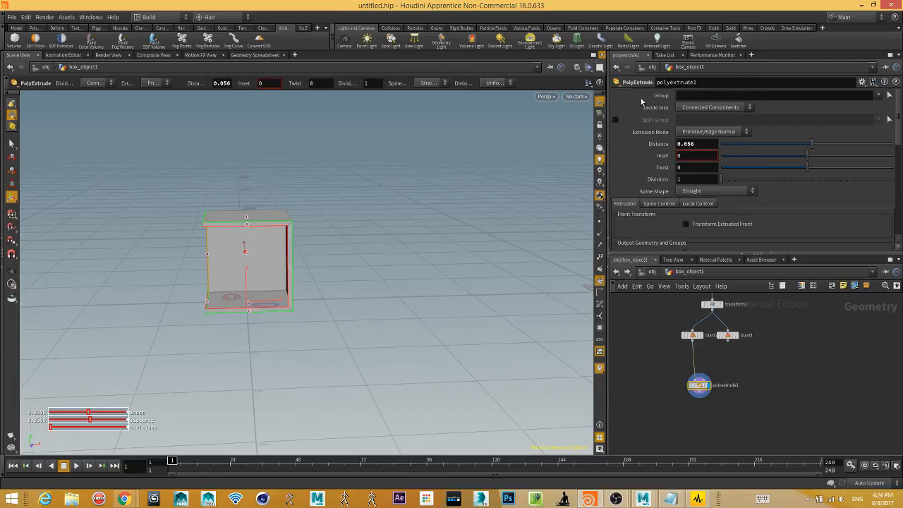
pyautogui.moveTo(416, 22); pyautogui.dragTo(724, 36)
pyautogui.moveTo(570, 22); pyautogui.dragTo(334, 67)
pyautogui.click(674, 81)
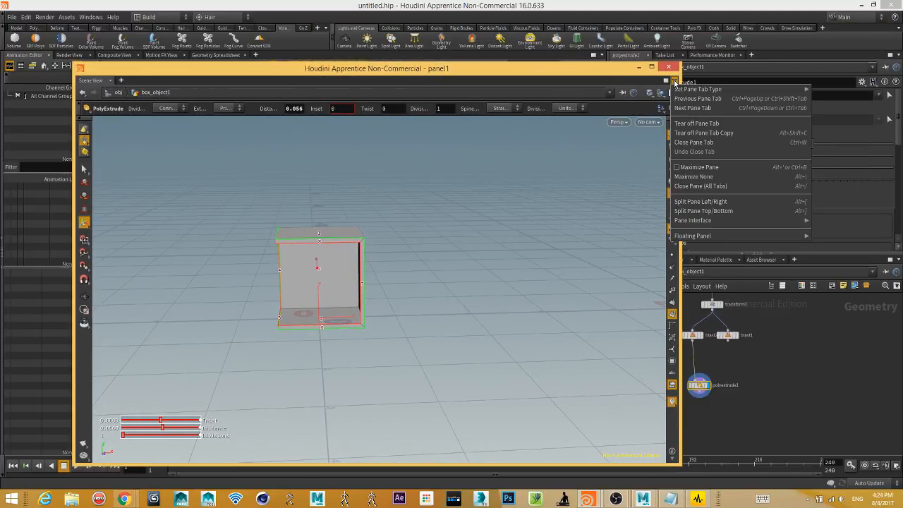
pyautogui.click(726, 143)
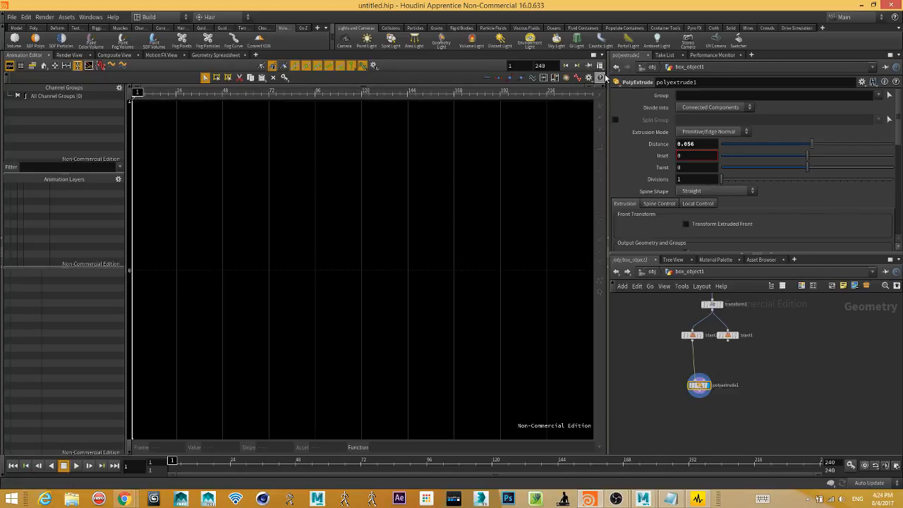
# Add a new Scene View tab beside the Geometry Spreadsheet in the main pane and show the open box in it.
pyautogui.click(600, 66)
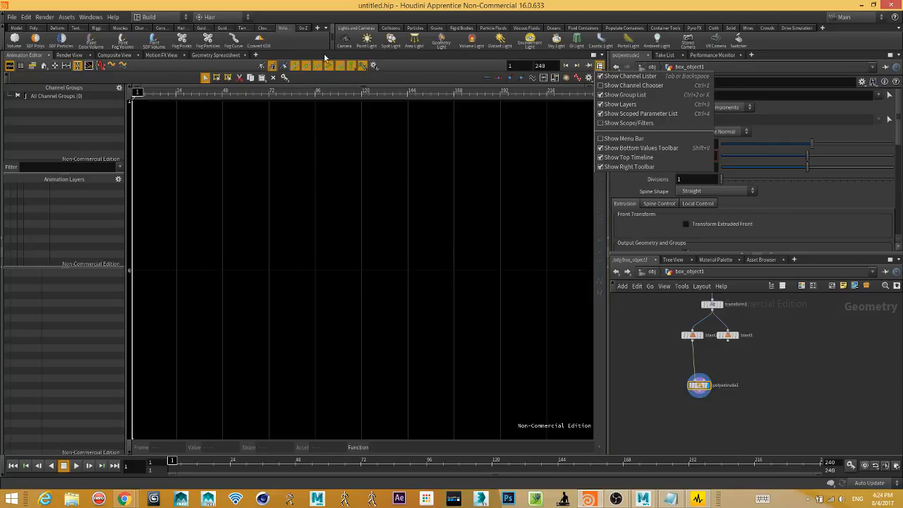
pyautogui.click(257, 57)
pyautogui.click(256, 55)
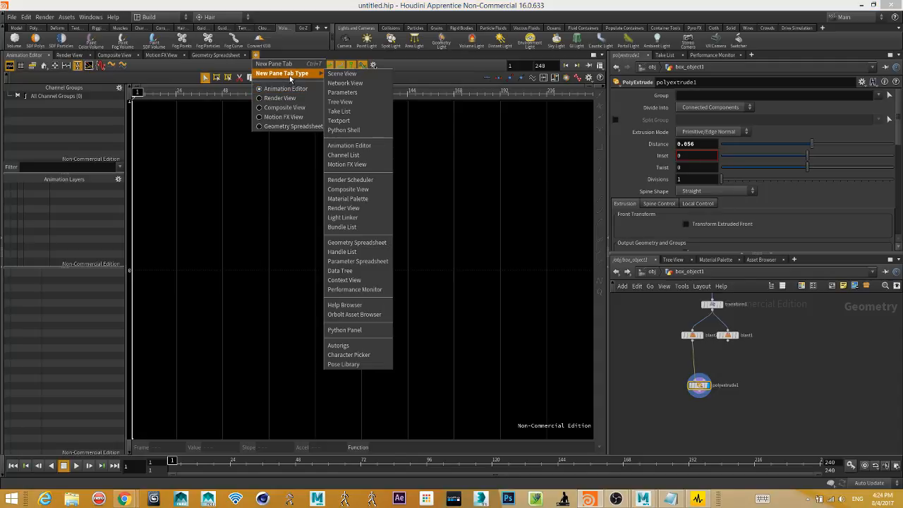
pyautogui.press('Escape')
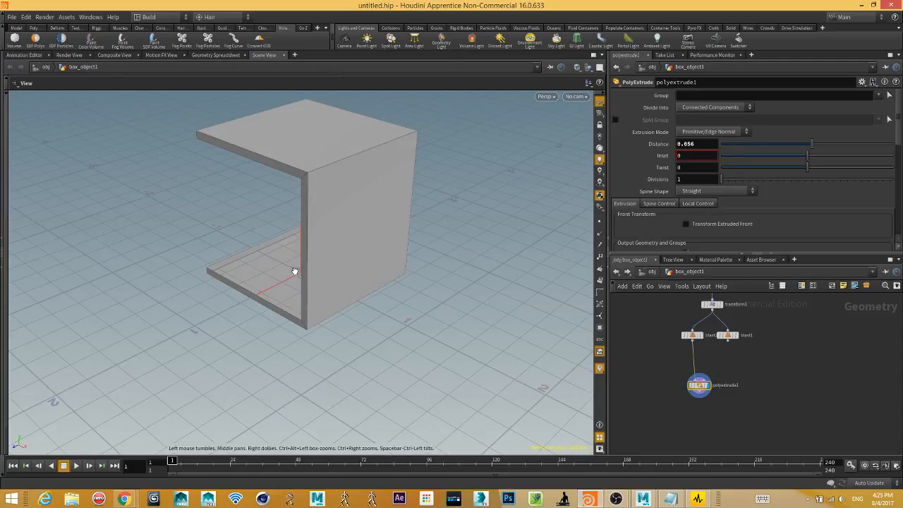
pyautogui.moveTo(298, 272); pyautogui.dragTo(423, 332)
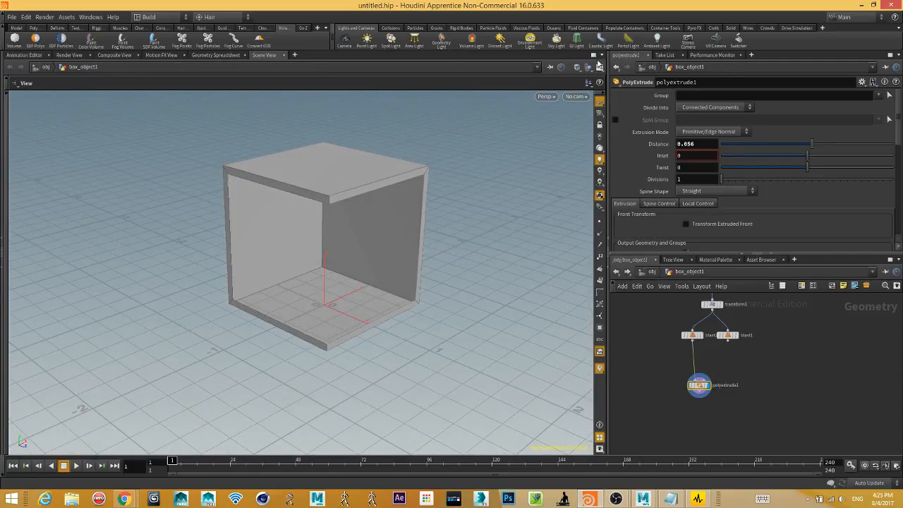
# Tear off a copy of the Scene View, enlarge and reposition its floating window, and close it.
pyautogui.click(600, 55)
pyautogui.click(627, 107)
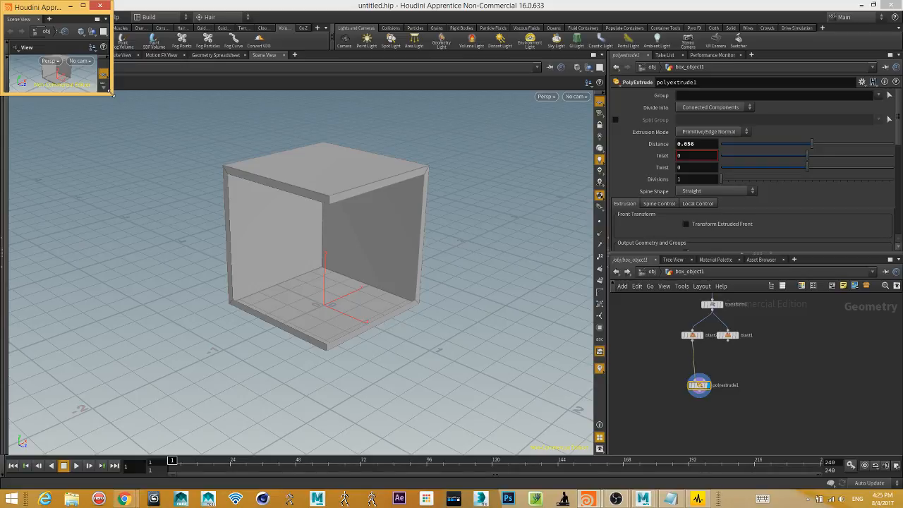
pyautogui.moveTo(111, 92); pyautogui.dragTo(389, 326)
pyautogui.moveTo(165, 13); pyautogui.dragTo(633, 49)
pyautogui.click(840, 40)
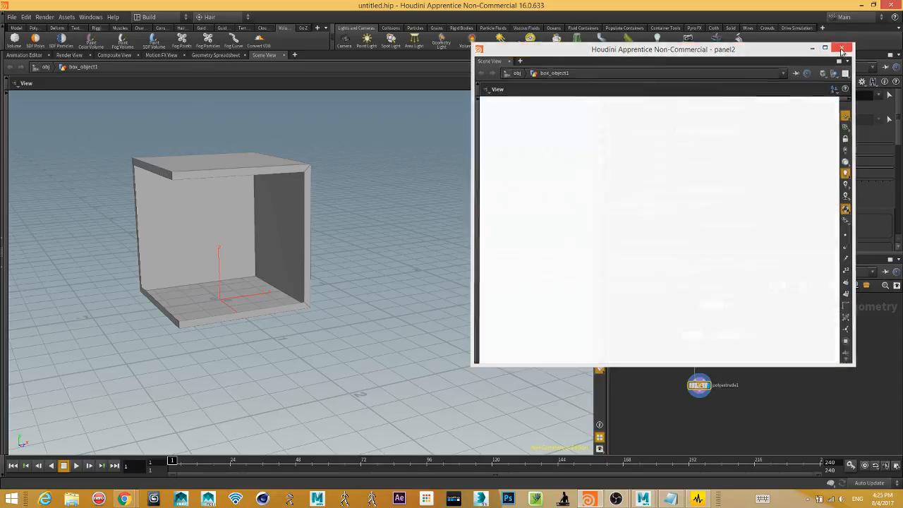
# Locate the sphere1 node in the network and display its geometry in the Scene View.
pyautogui.moveTo(247, 261); pyautogui.dragTo(320, 384)
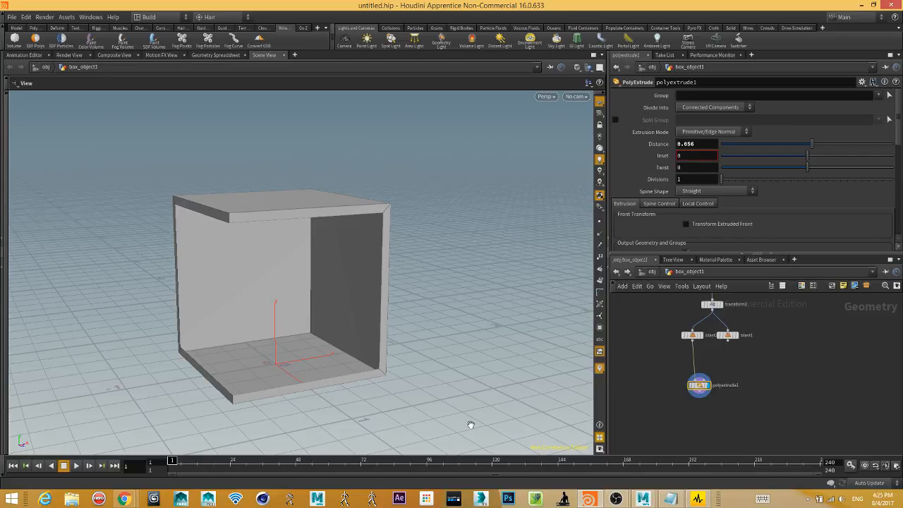
pyautogui.scroll(-3, 681, 406)
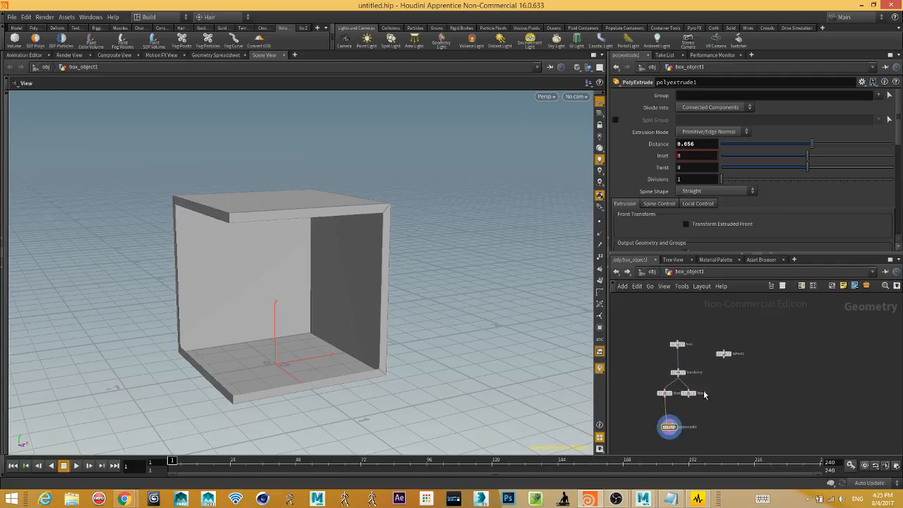
pyautogui.moveTo(699, 382); pyautogui.dragTo(740, 403, button='middle')
pyautogui.hotkey('ctrl', 'a')
pyautogui.click(707, 368)
pyautogui.moveTo(673, 355); pyautogui.dragTo(823, 426, button='right')
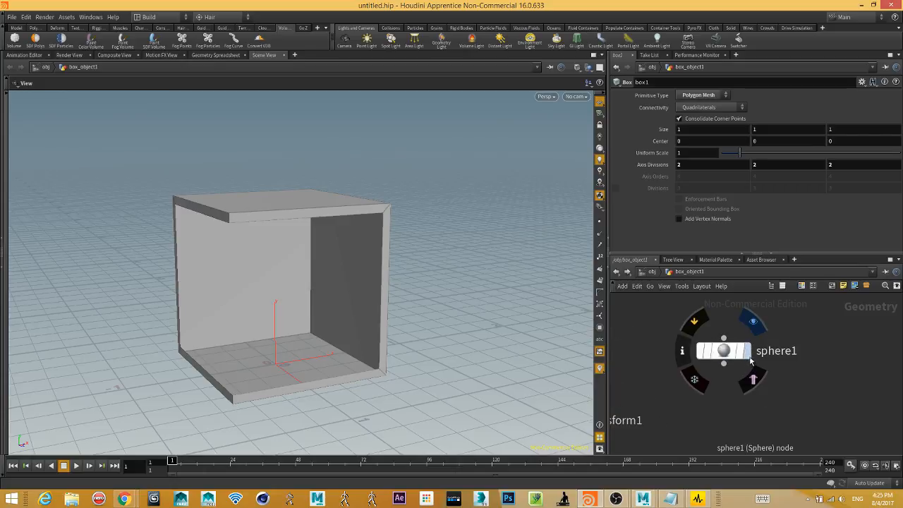
pyautogui.click(748, 355)
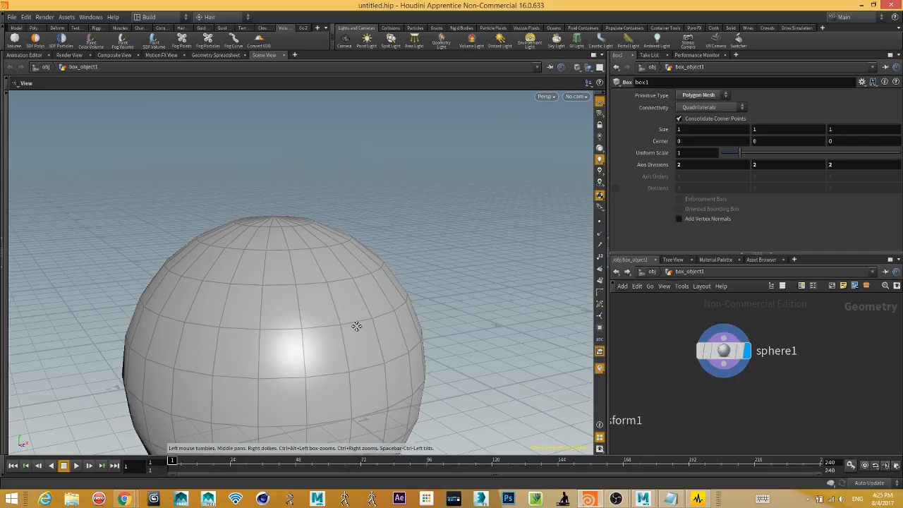
pyautogui.scroll(-3, 356, 326)
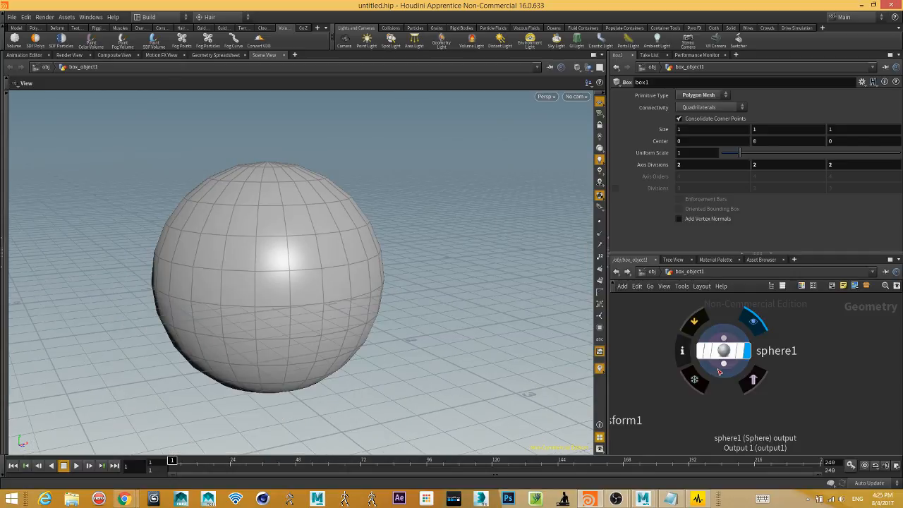
# Add a Scatter node fed by the output of sphere1 and display its scattered points.
pyautogui.click(756, 375)
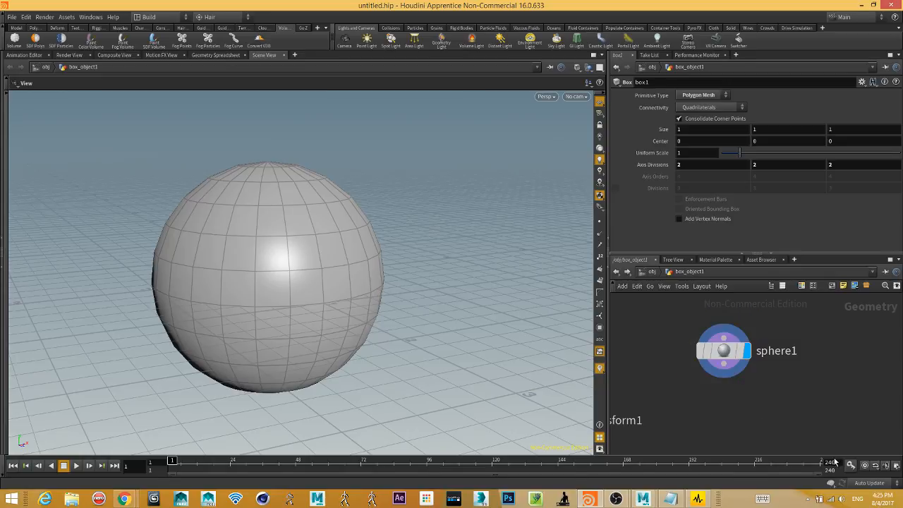
pyautogui.press('Tab')
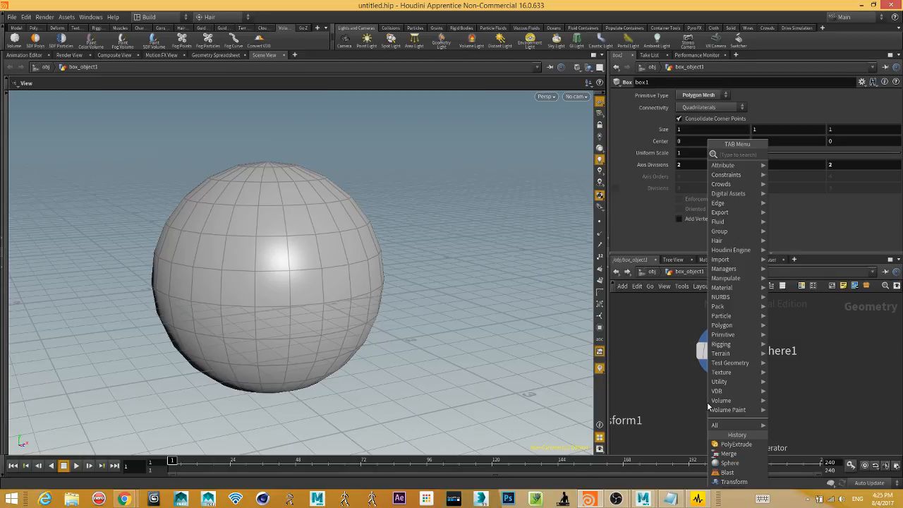
pyautogui.write('latt')
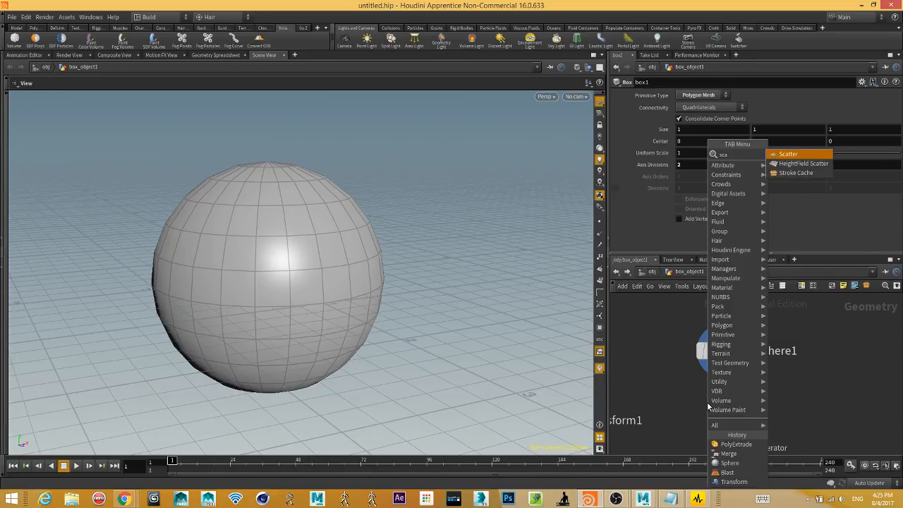
pyautogui.press('Return')
pyautogui.click(707, 403)
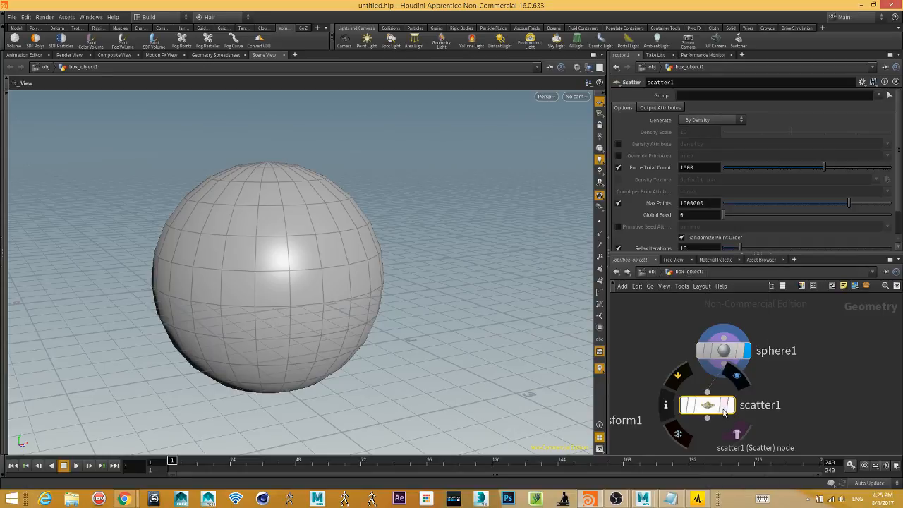
pyautogui.moveTo(407, 348); pyautogui.dragTo(268, 335)
pyautogui.moveTo(268, 334); pyautogui.dragTo(308, 350, button='right')
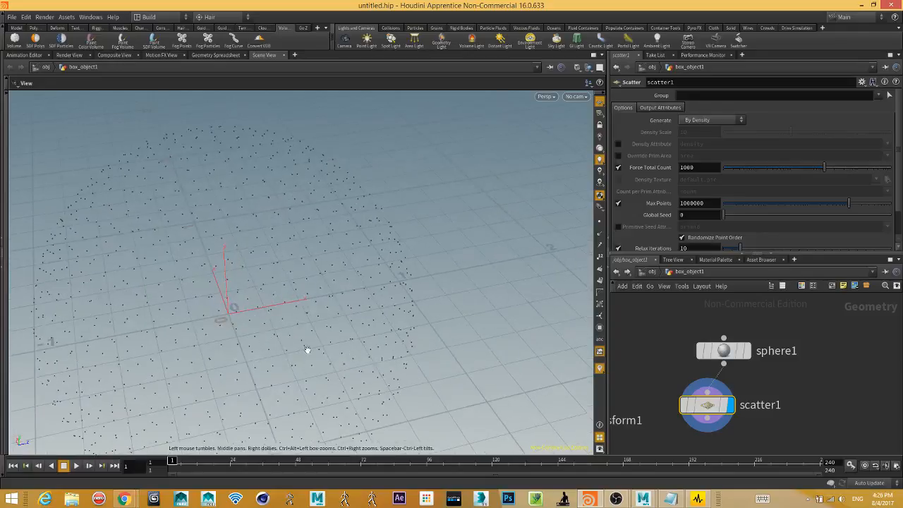
pyautogui.moveTo(308, 350); pyautogui.dragTo(364, 259, button='middle')
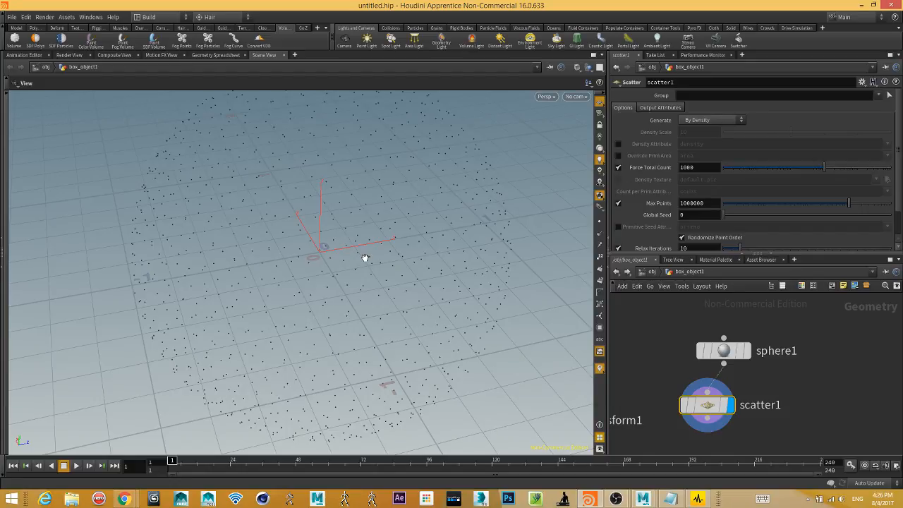
# Branch a Transform node off the output of sphere1 and set its uniform scale to 0.992.
pyautogui.moveTo(726, 351); pyautogui.dragTo(731, 300)
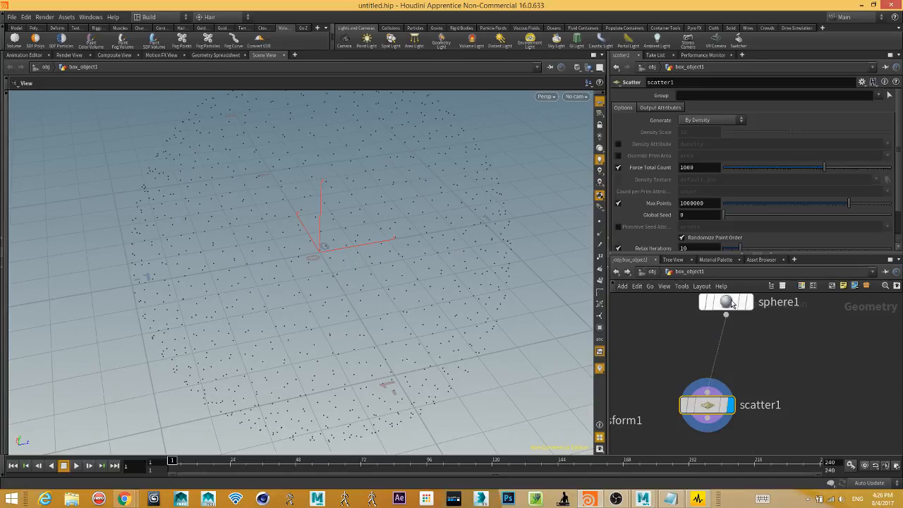
pyautogui.click(726, 315)
pyautogui.press('Tab')
pyautogui.write('tra')
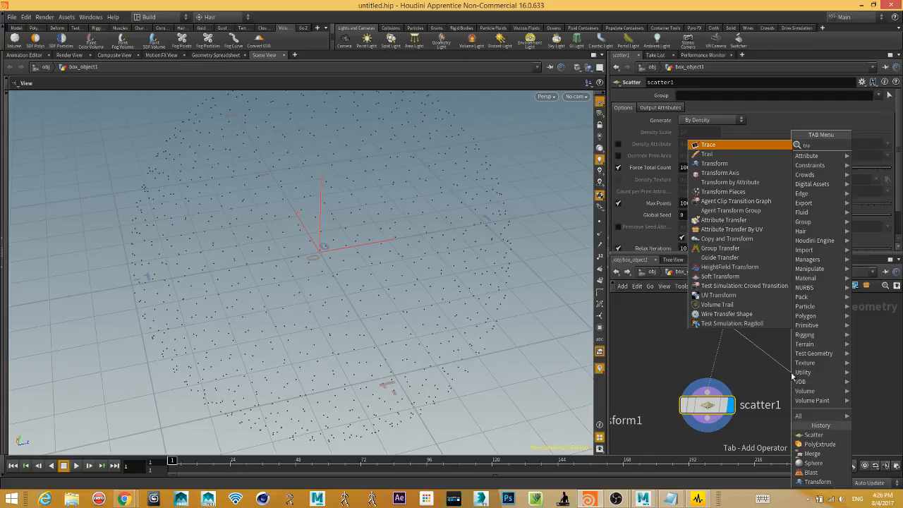
pyautogui.press('Down')
pyautogui.press('Down')
pyautogui.press('Return')
pyautogui.click(791, 372)
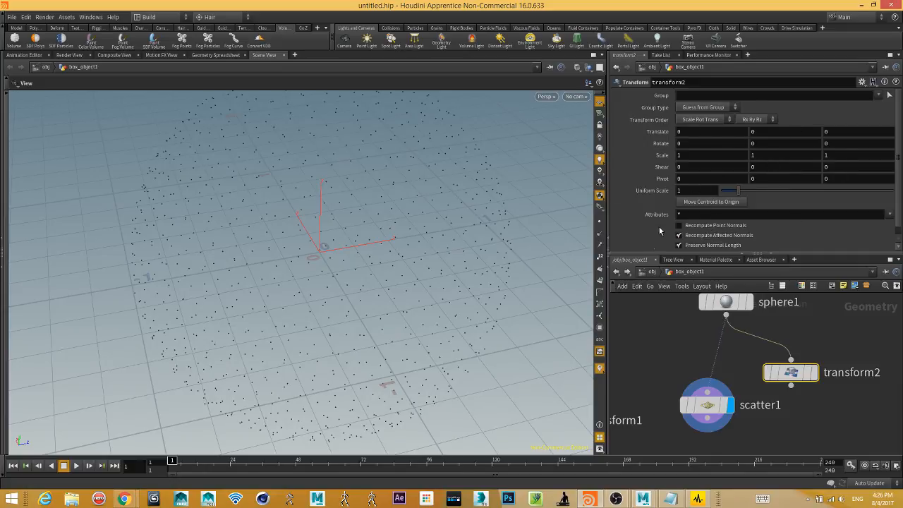
pyautogui.moveTo(655, 189); pyautogui.dragTo(622, 244, button='middle')
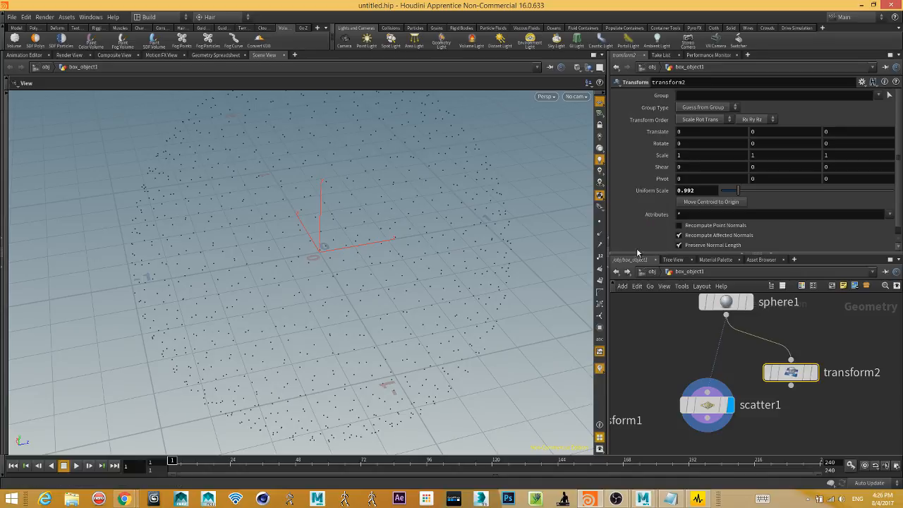
# Display the geometry of transform2, set its uniform scale to 0.015, and shift the node slightly in the network.
pyautogui.click(811, 376)
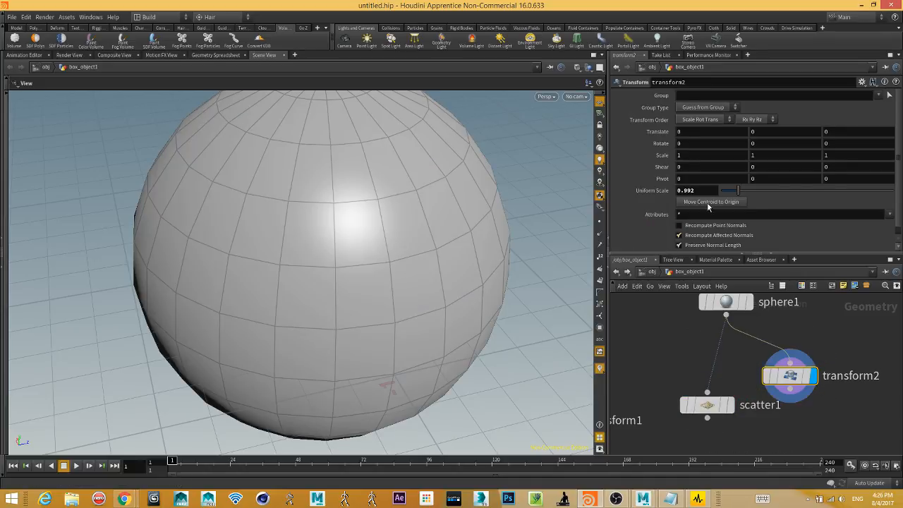
pyautogui.moveTo(658, 197); pyautogui.dragTo(619, 209, button='middle')
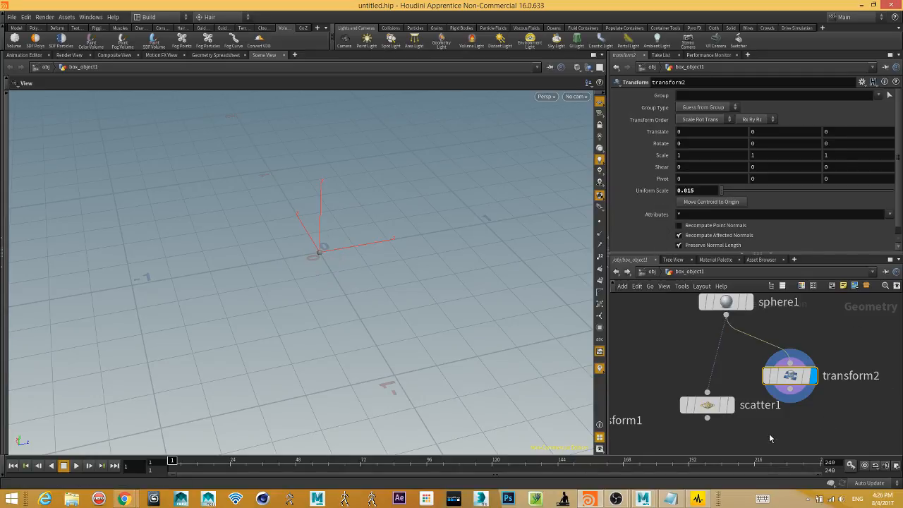
pyautogui.moveTo(769, 433); pyautogui.dragTo(756, 380, button='middle')
pyautogui.moveTo(789, 317); pyautogui.dragTo(799, 349)
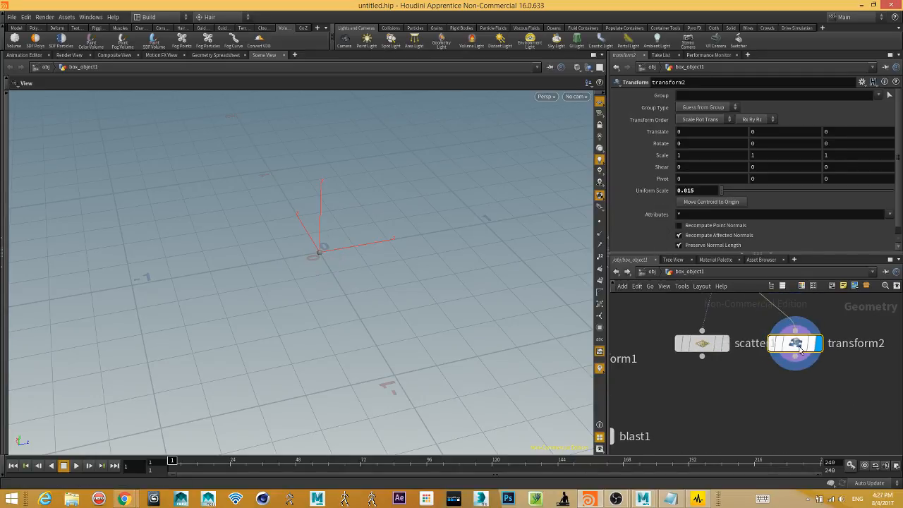
# Rename the transform2 node to small_spheres.
pyautogui.moveTo(766, 396); pyautogui.dragTo(761, 433, button='middle')
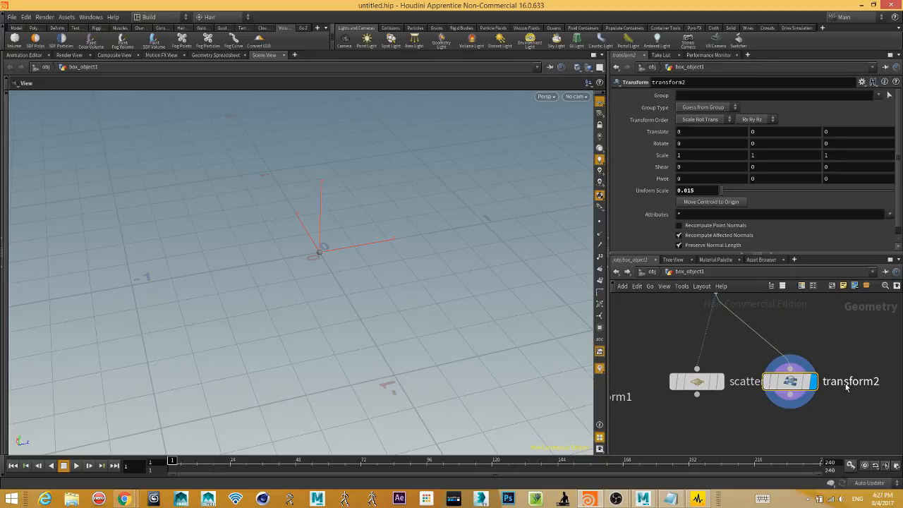
pyautogui.doubleClick(846, 383)
pyautogui.write('smal')
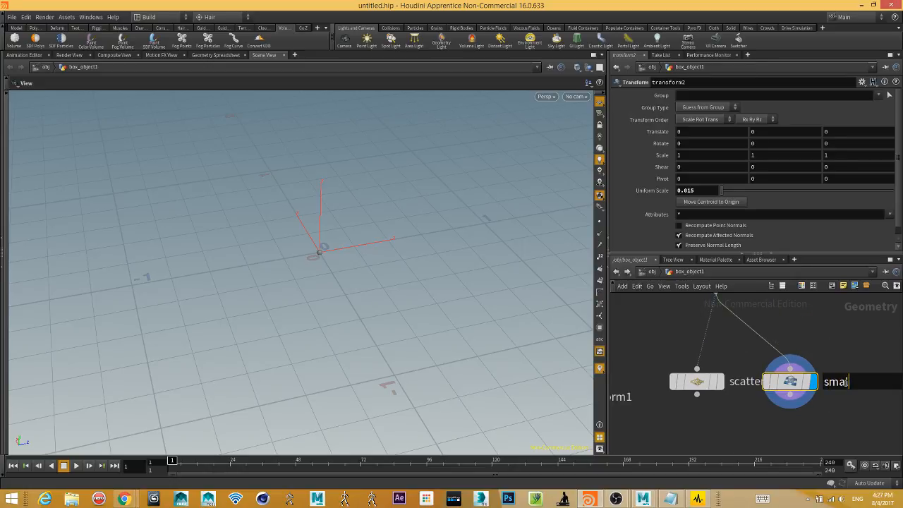
pyautogui.write('l_spheres')
pyautogui.press('Return')
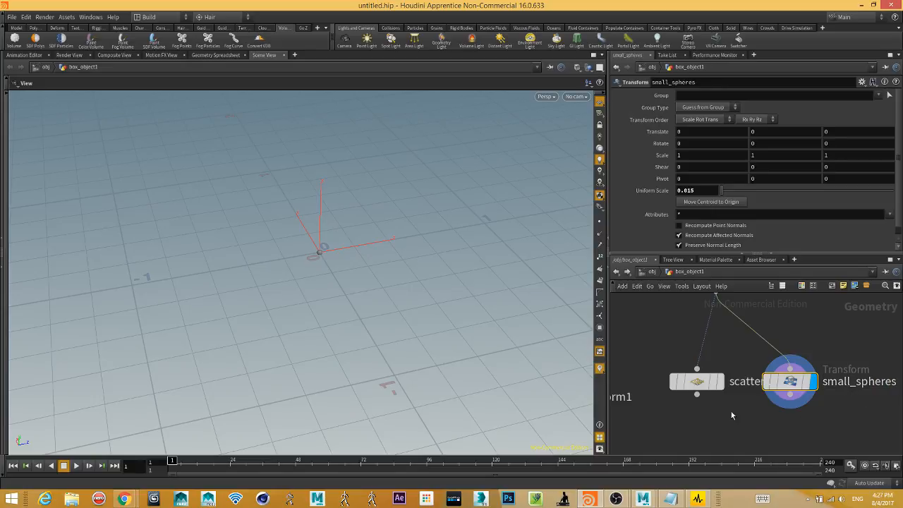
# Add a Copy to Points node with scatter1 in its first input and small_spheres in its second, and display its geometry.
pyautogui.moveTo(731, 416); pyautogui.dragTo(747, 366, button='middle')
pyautogui.press('Tab')
pyautogui.moveTo(740, 376)
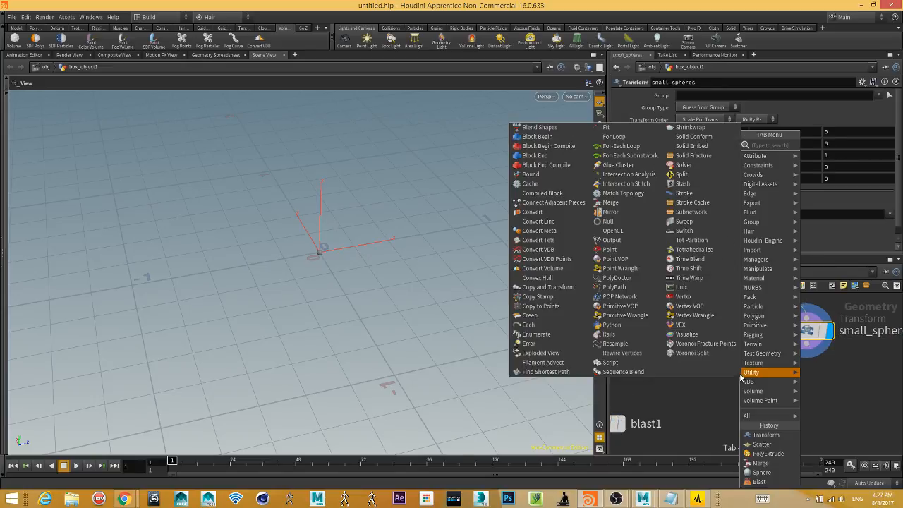
pyautogui.write('cop')
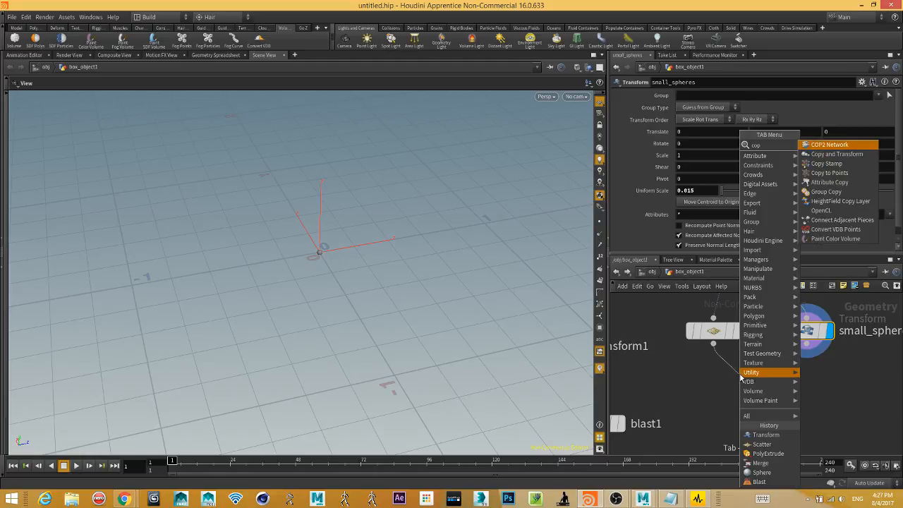
pyautogui.press('Down')
pyautogui.press('Down')
pyautogui.press('Down')
pyautogui.press('Return')
pyautogui.click(740, 380)
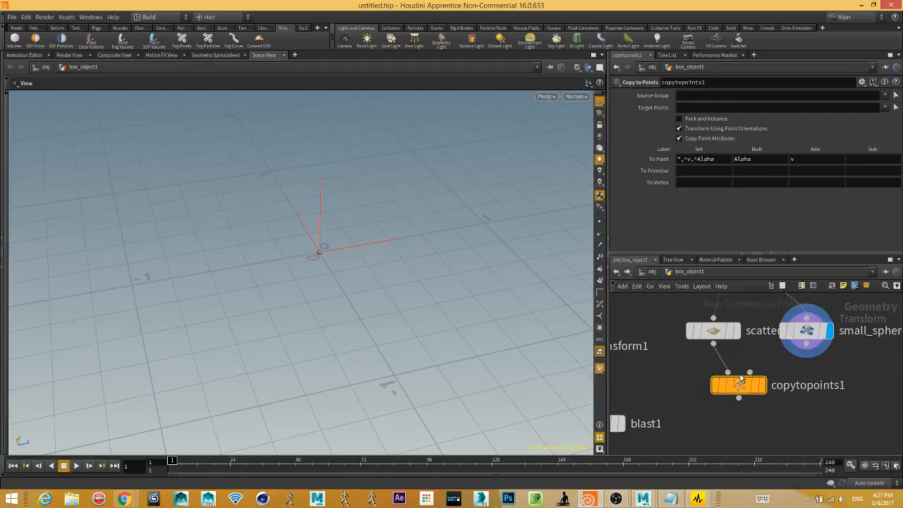
pyautogui.moveTo(740, 381); pyautogui.dragTo(749, 409)
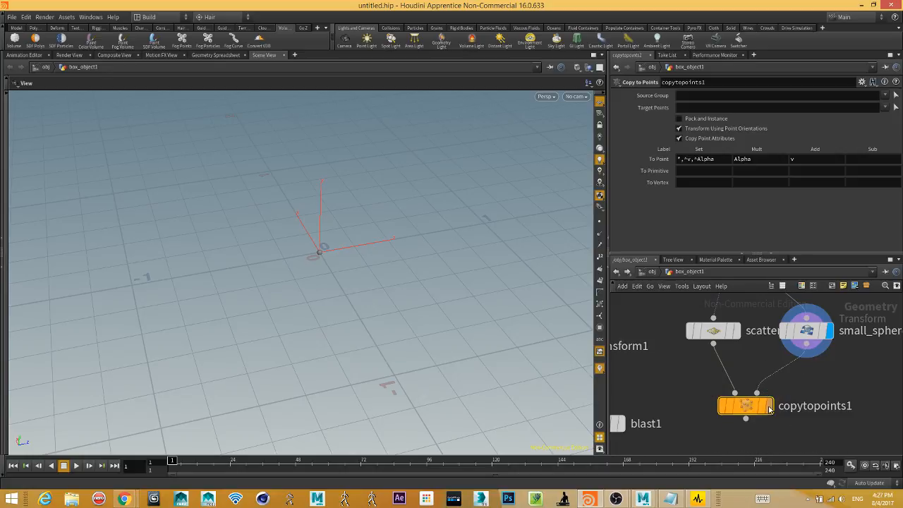
pyautogui.click(768, 406)
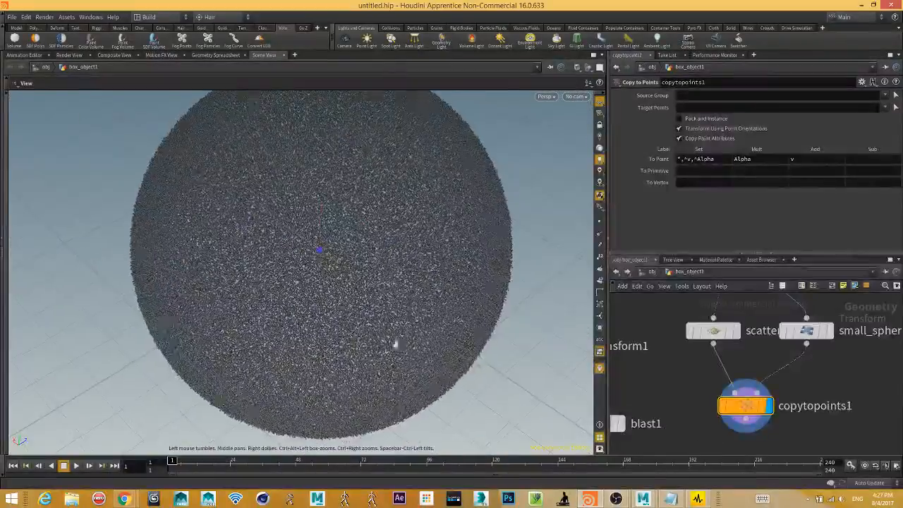
# Swap the inputs of copytopoints1 so small_spheres is the copied geometry and scatter1 supplies the target points.
pyautogui.moveTo(714, 347); pyautogui.dragTo(677, 347, button='middle')
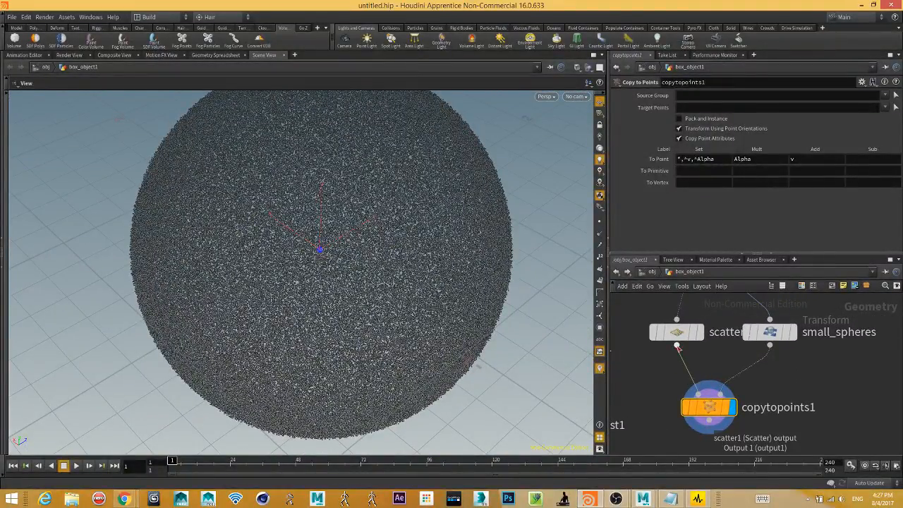
pyautogui.moveTo(677, 347); pyautogui.dragTo(707, 400)
pyautogui.moveTo(467, 258); pyautogui.dragTo(468, 308)
pyautogui.moveTo(467, 309); pyautogui.dragTo(302, 288, button='right')
pyautogui.moveTo(302, 288); pyautogui.dragTo(140, 265)
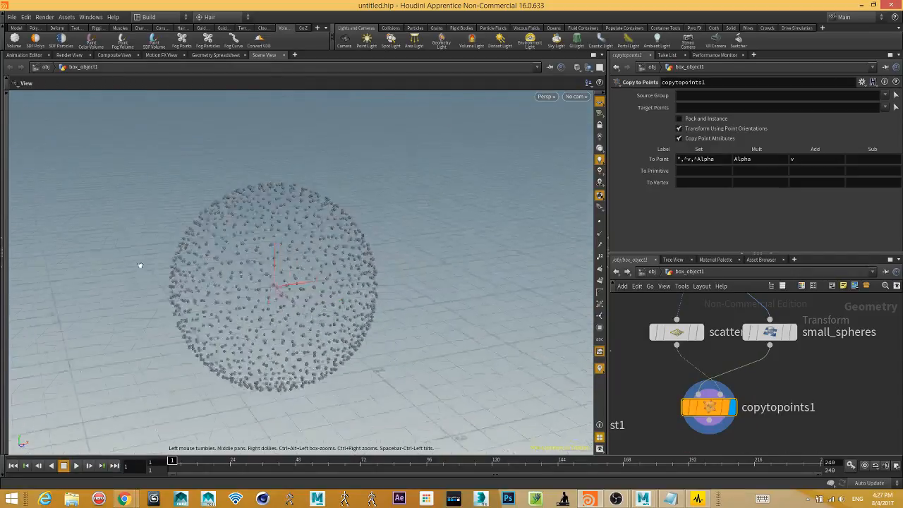
pyautogui.moveTo(140, 265); pyautogui.dragTo(487, 342, button='right')
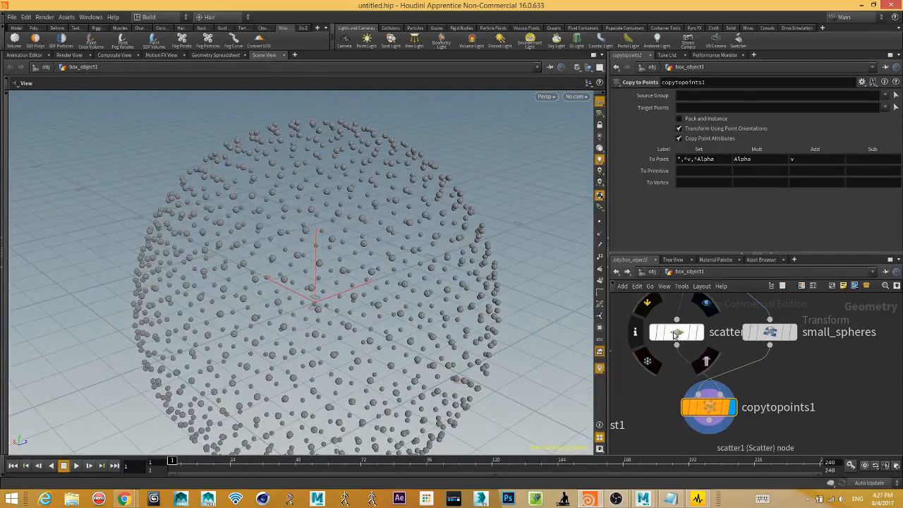
# Set the Force Total Count of scatter1 to 50 and fine-tune it to 47.
pyautogui.click(674, 335)
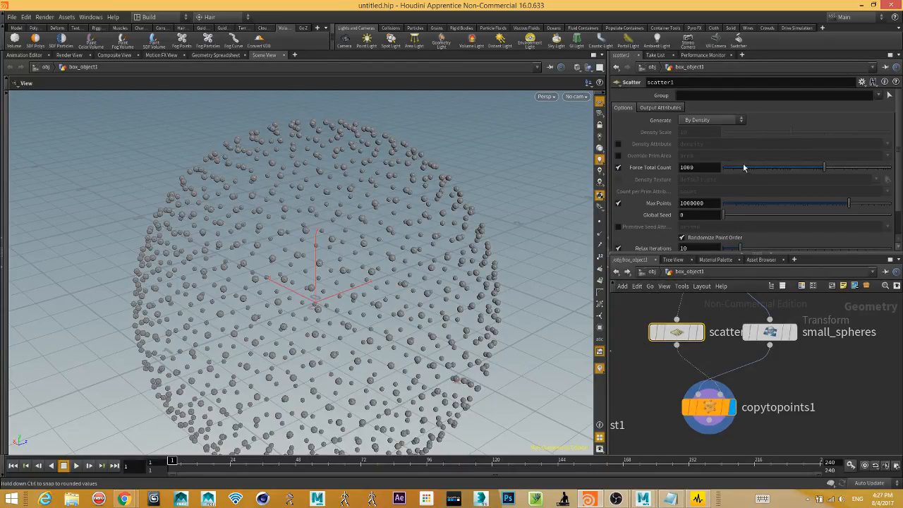
pyautogui.doubleClick(688, 167)
pyautogui.write('50')
pyautogui.press('Return')
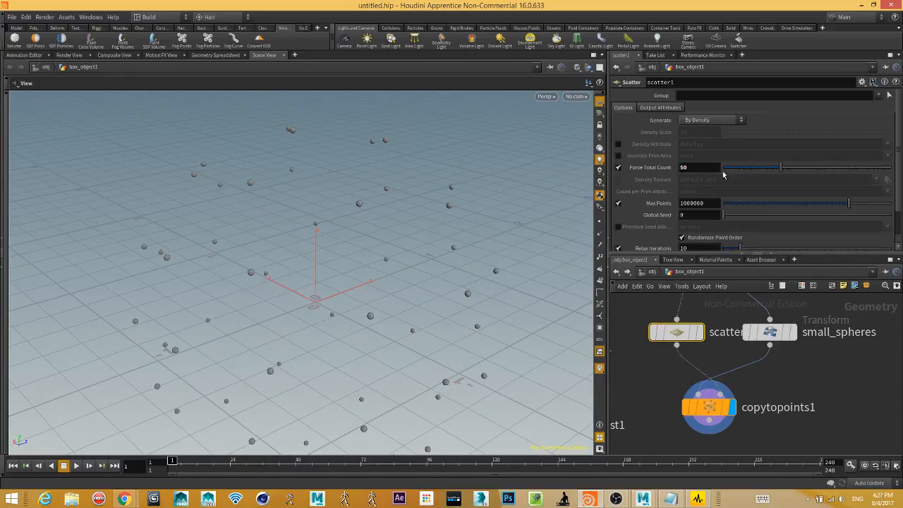
pyautogui.moveTo(780, 171)
pyautogui.mouseDown()
pyautogui.moveTo(819, 174)
pyautogui.moveTo(746, 178)
pyautogui.moveTo(808, 176)
pyautogui.moveTo(771, 177)
pyautogui.moveTo(779, 176)
pyautogui.mouseUp()
# Reposition box1 and sphere1, and rewire the box1 output into both small_spheres and scatter1 in place of sphere1.
pyautogui.scroll(-3, 730, 328)
pyautogui.moveTo(725, 335); pyautogui.dragTo(788, 405, button='middle')
pyautogui.moveTo(644, 376); pyautogui.dragTo(683, 339)
pyautogui.moveTo(777, 371); pyautogui.dragTo(791, 344)
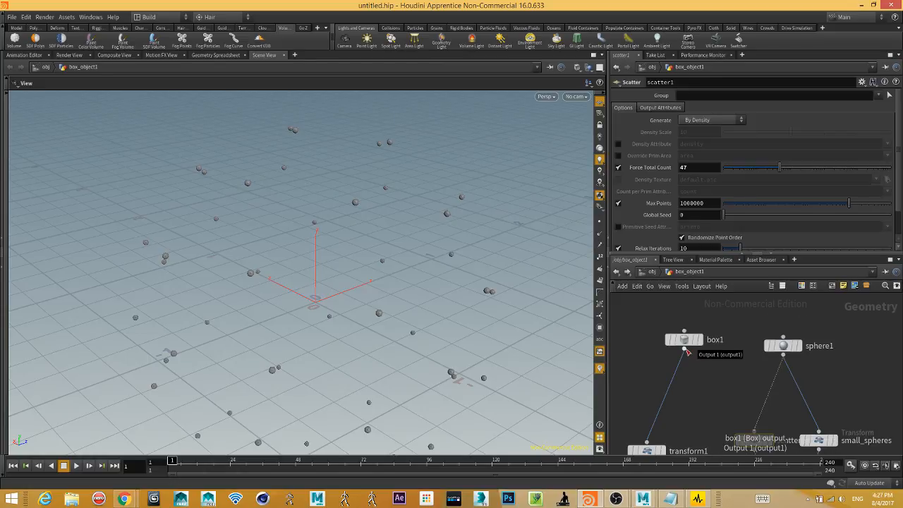
pyautogui.moveTo(687, 352); pyautogui.dragTo(818, 430)
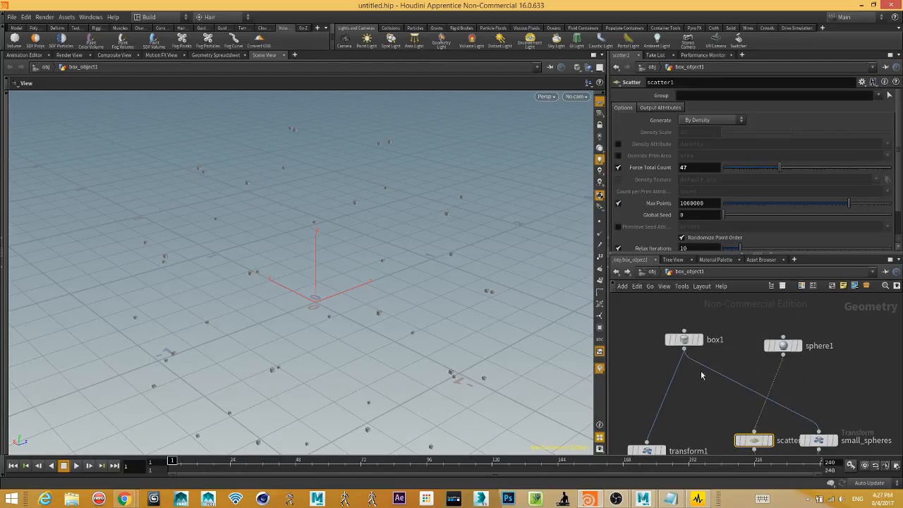
pyautogui.moveTo(687, 352); pyautogui.dragTo(753, 432)
pyautogui.moveTo(298, 332); pyautogui.dragTo(400, 343)
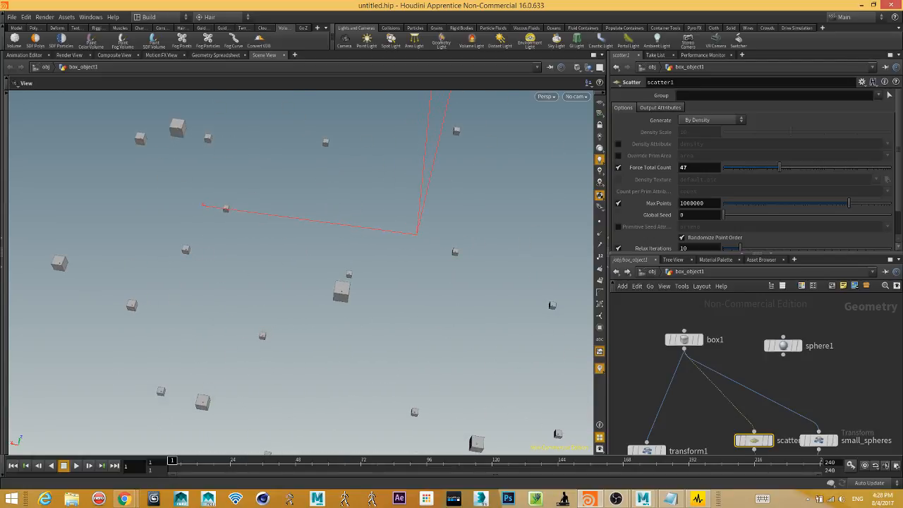
# Reconnect sphere1 to small_spheres and inspect the small spheres scattered over the box from several angles.
pyautogui.moveTo(849, 371); pyautogui.dragTo(804, 357, button='middle')
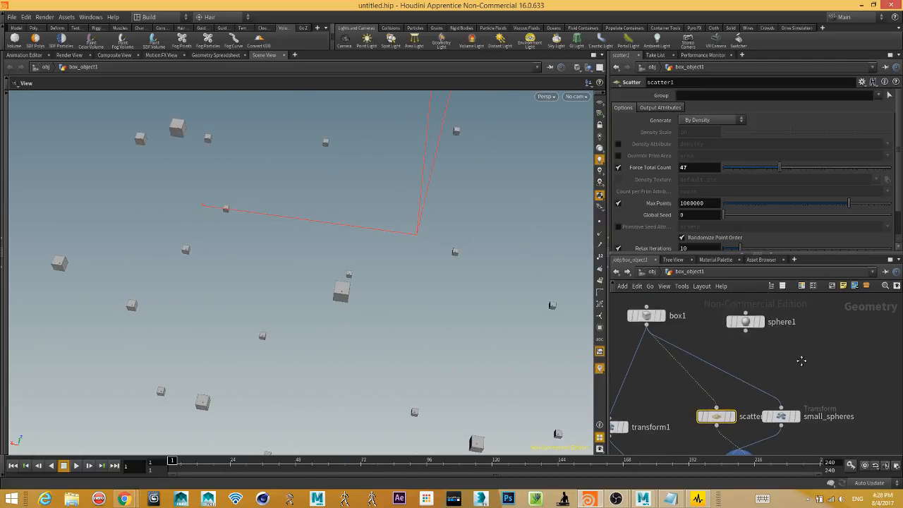
pyautogui.click(745, 332)
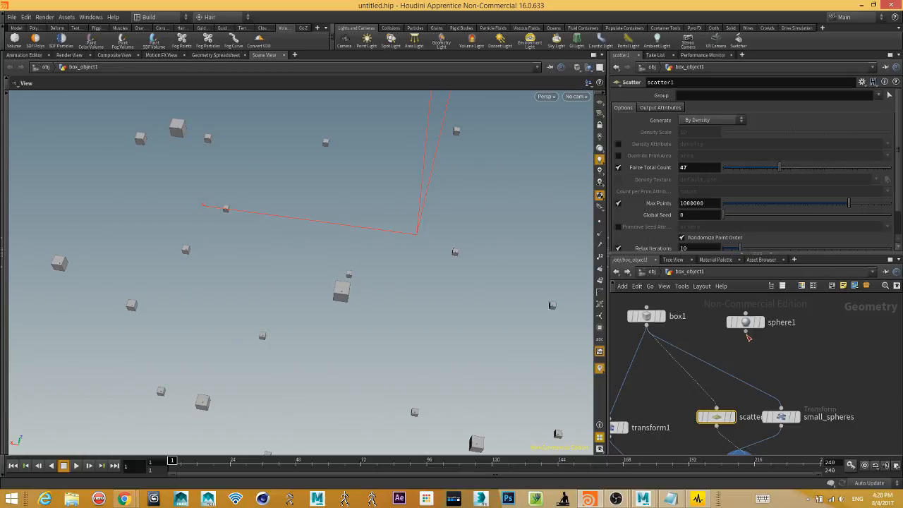
pyautogui.click(781, 411)
pyautogui.moveTo(454, 375); pyautogui.dragTo(422, 351)
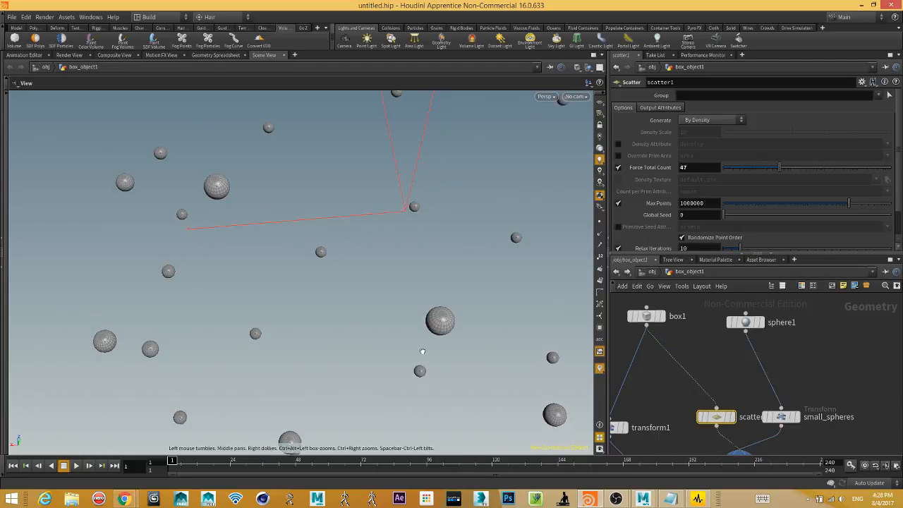
pyautogui.moveTo(442, 362); pyautogui.dragTo(112, 256, button='right')
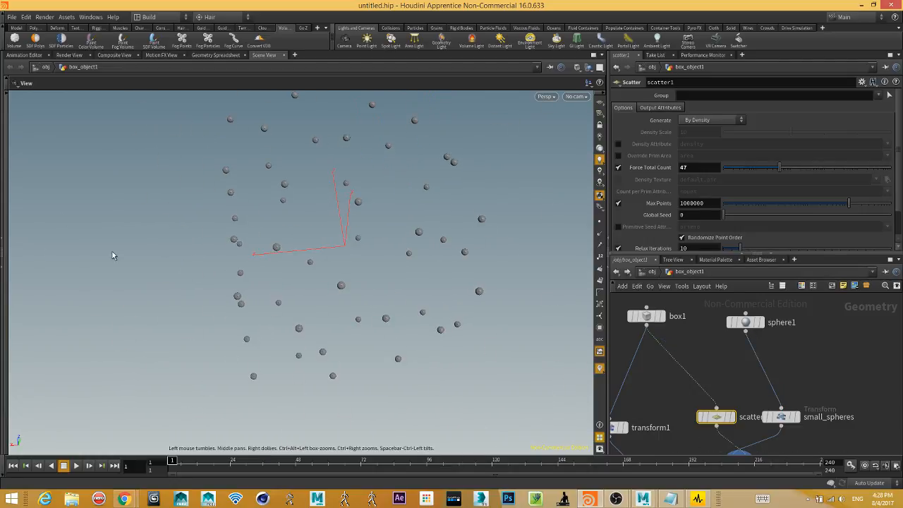
pyautogui.moveTo(308, 276); pyautogui.dragTo(349, 260)
pyautogui.moveTo(348, 260); pyautogui.dragTo(248, 244, button='right')
pyautogui.moveTo(247, 244); pyautogui.dragTo(270, 225)
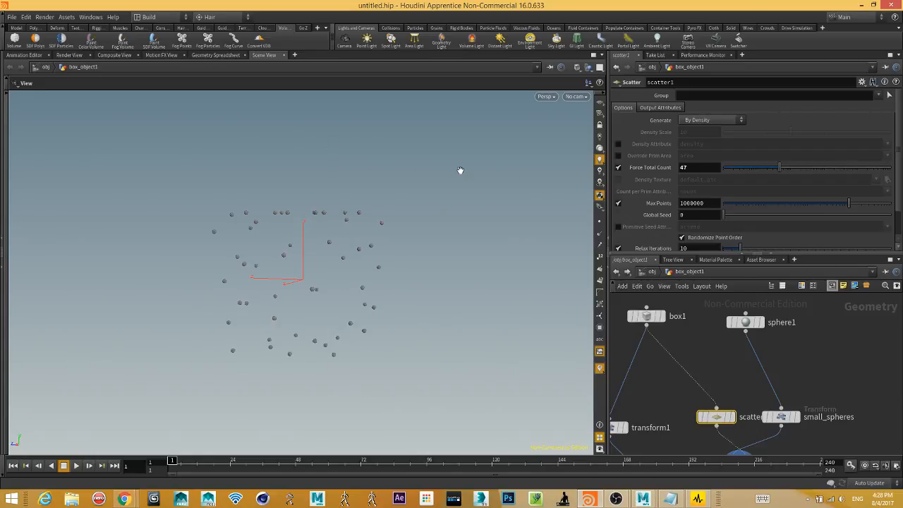
pyautogui.moveTo(378, 213); pyautogui.dragTo(419, 285)
pyautogui.moveTo(418, 285); pyautogui.dragTo(357, 304, button='right')
# Delete all nodes inside box_object1, go up to the obj level and re-enter the emptied object.
pyautogui.moveTo(716, 366); pyautogui.dragTo(769, 373, button='middle')
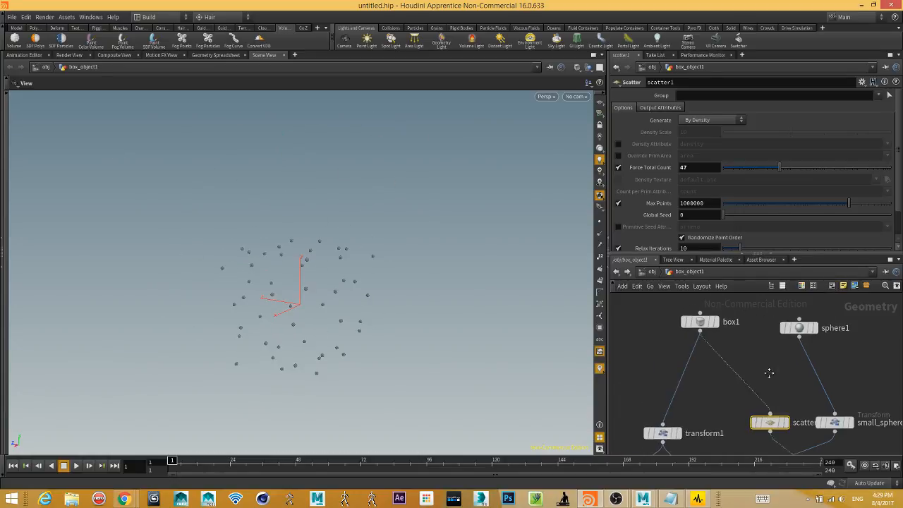
pyautogui.moveTo(770, 373); pyautogui.dragTo(614, 373, button='right')
pyautogui.moveTo(759, 356); pyautogui.dragTo(725, 373, button='middle')
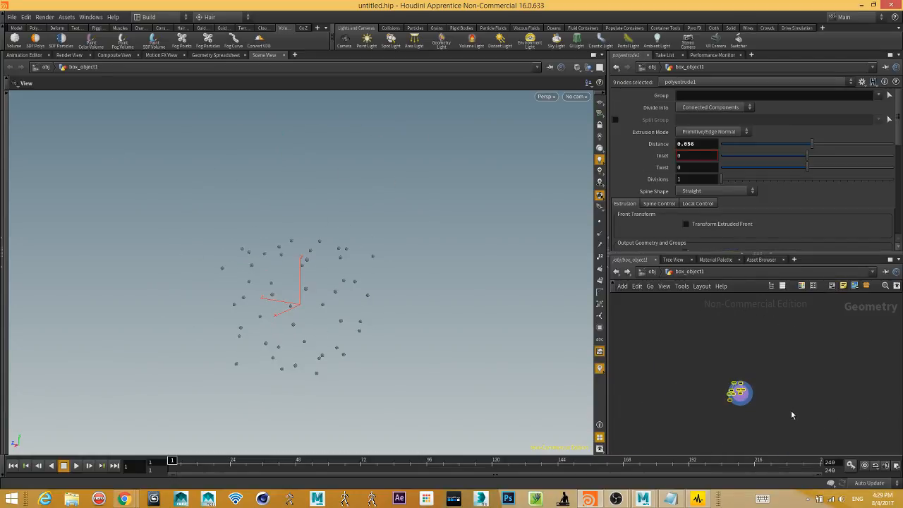
pyautogui.press('Delete')
pyautogui.click(647, 271)
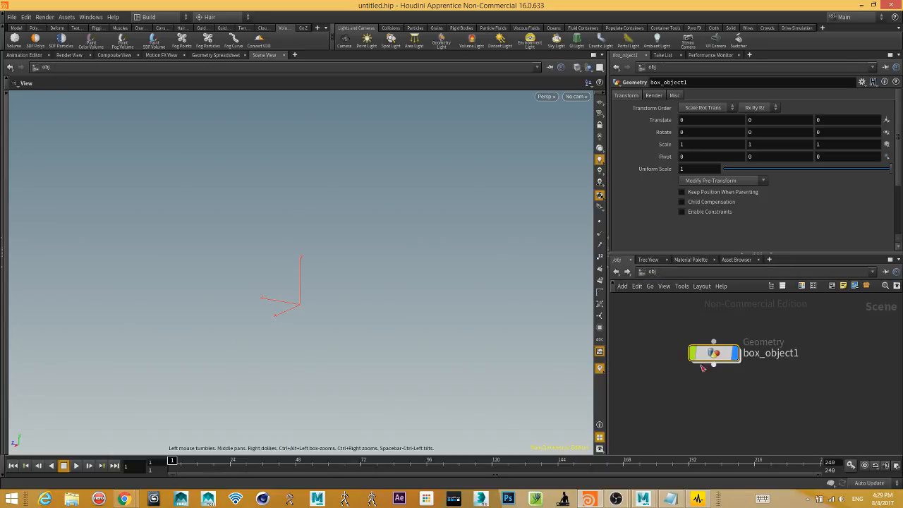
pyautogui.doubleClick(713, 352)
pyautogui.moveTo(406, 324); pyautogui.dragTo(535, 263)
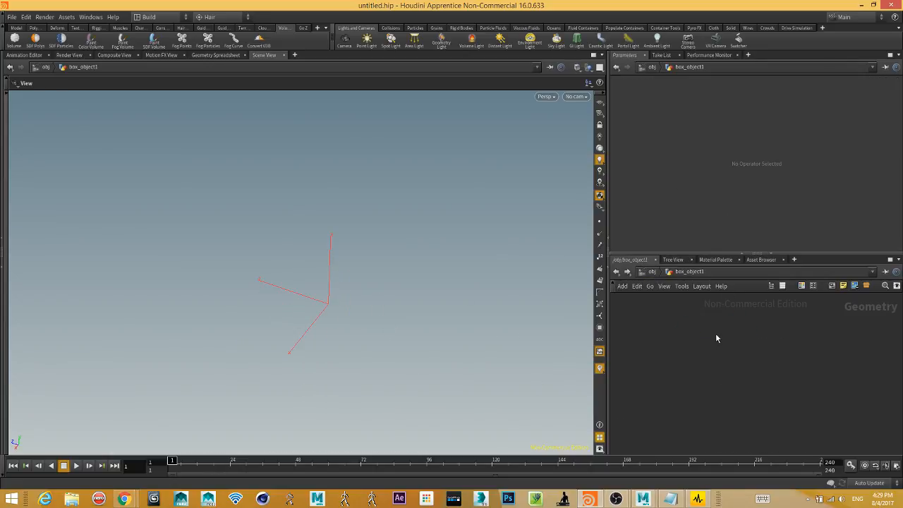
# Search the node list for hf and hfiso, and add a HeightField node to the empty box_object1 network.
pyautogui.press('Tab')
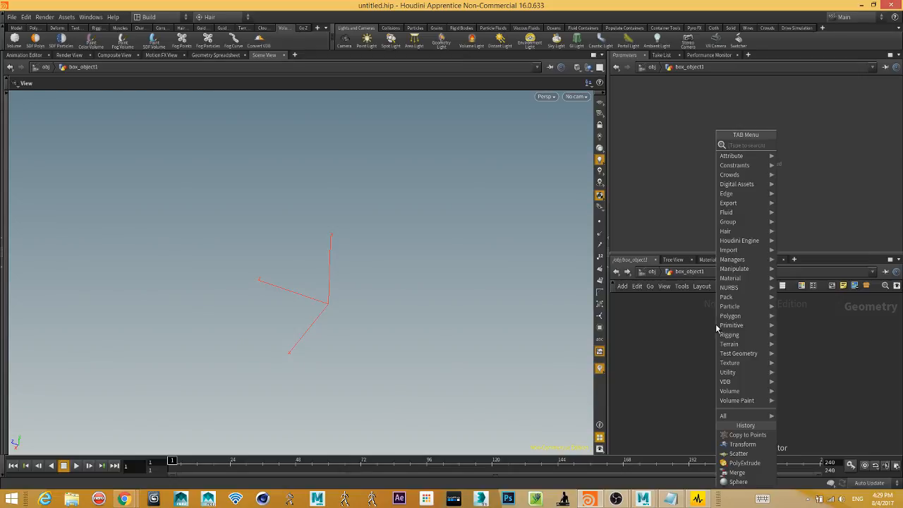
pyautogui.write('he')
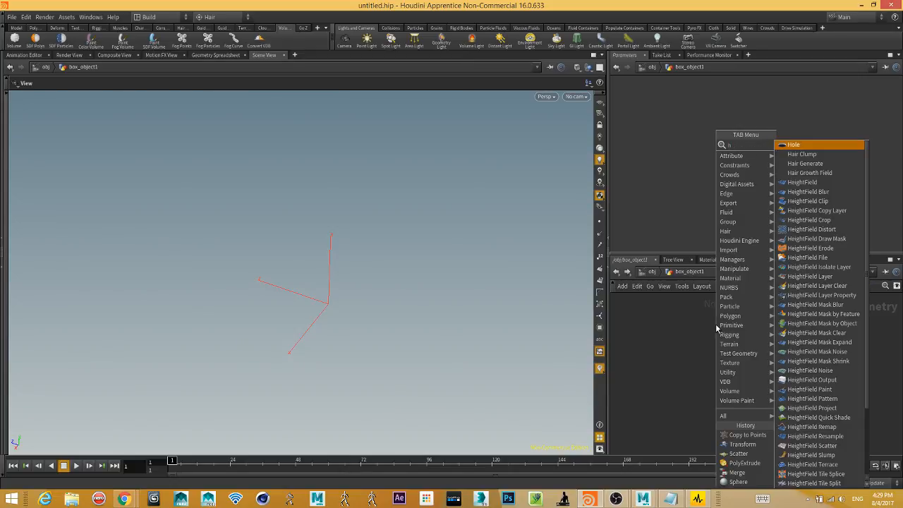
pyautogui.press('BackSpace')
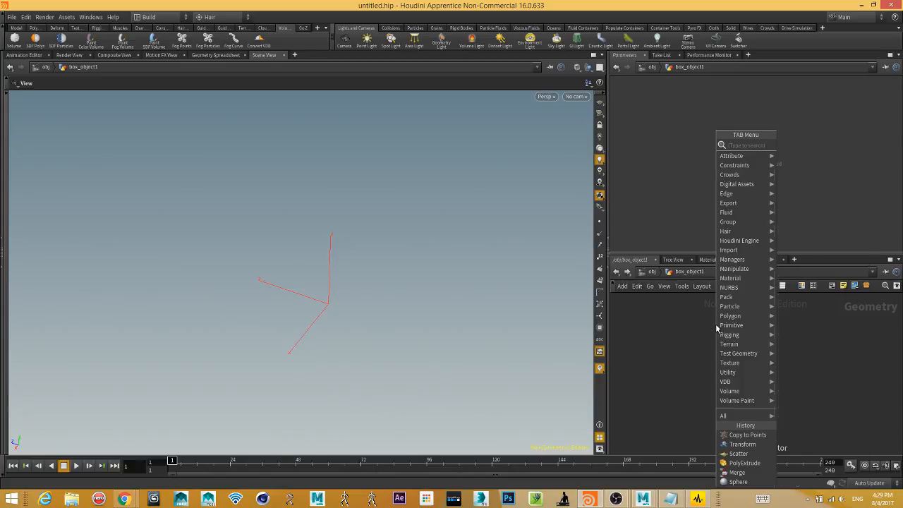
pyautogui.write('hf')
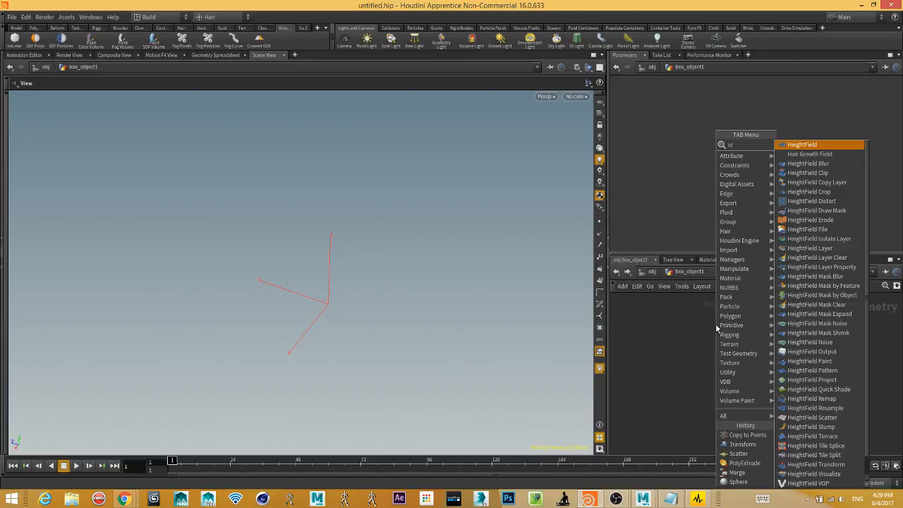
pyautogui.write('iso')
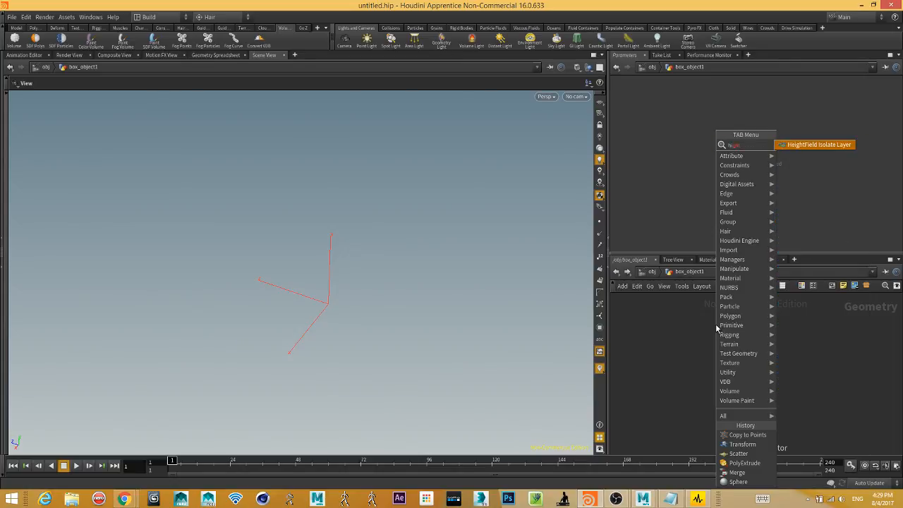
pyautogui.press('BackSpace')
pyautogui.press('BackSpace')
pyautogui.press('BackSpace')
pyautogui.press('BackSpace')
pyautogui.press('BackSpace')
pyautogui.write('hf')
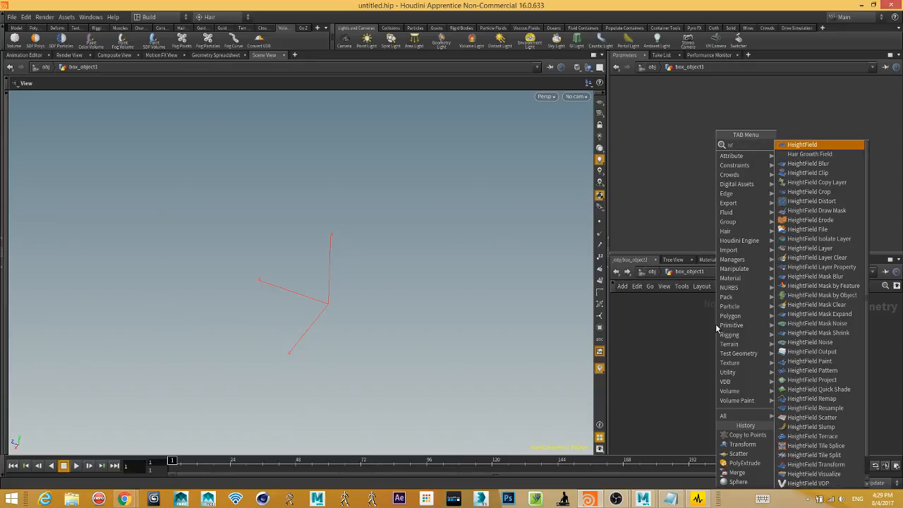
pyautogui.press('Escape')
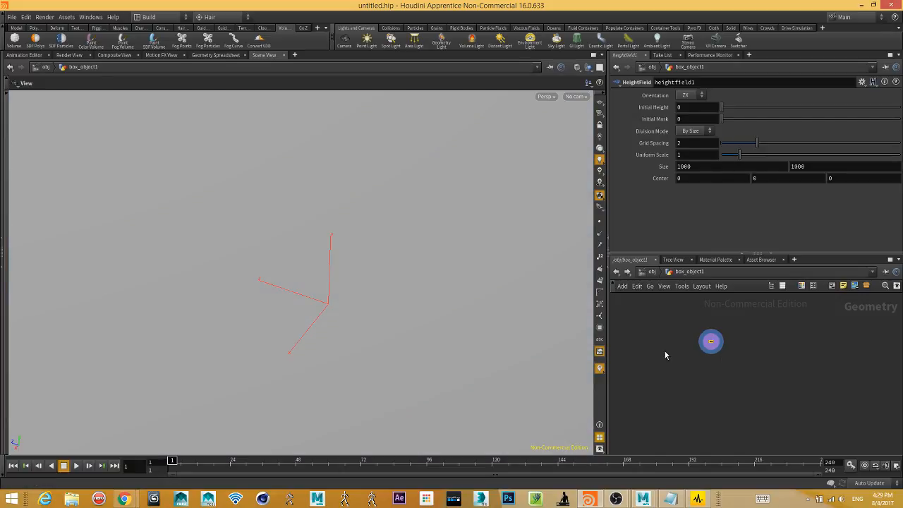
# Place the new HeightField node in the empty box_object1 network.
pyautogui.click(756, 374)
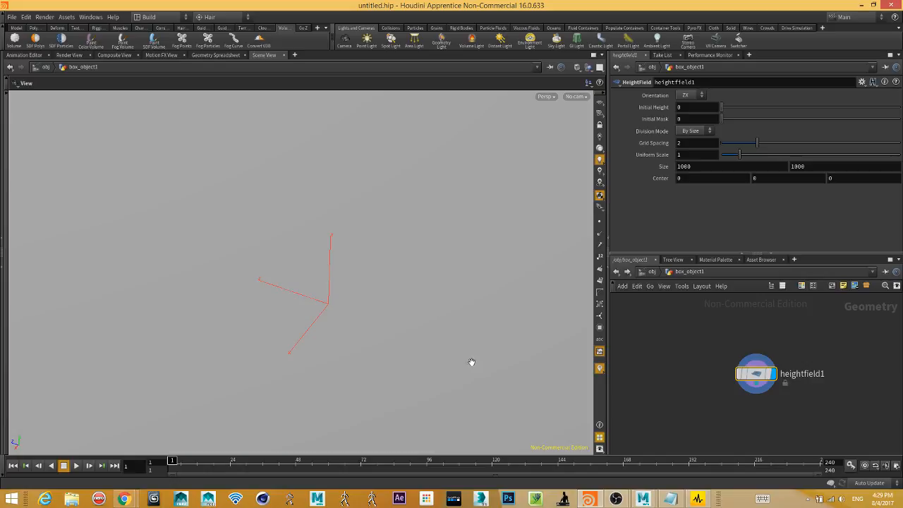
pyautogui.moveTo(485, 374); pyautogui.dragTo(409, 354, button='right')
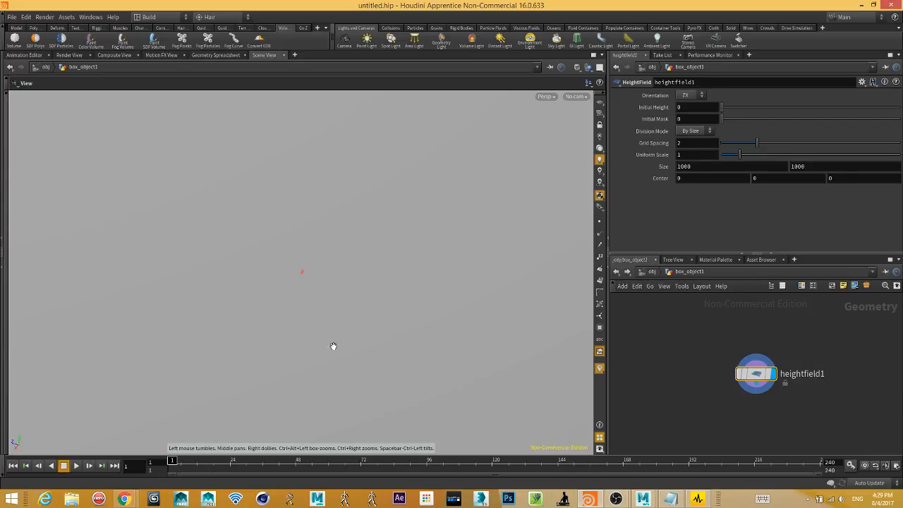
pyautogui.moveTo(411, 332); pyautogui.dragTo(409, 383)
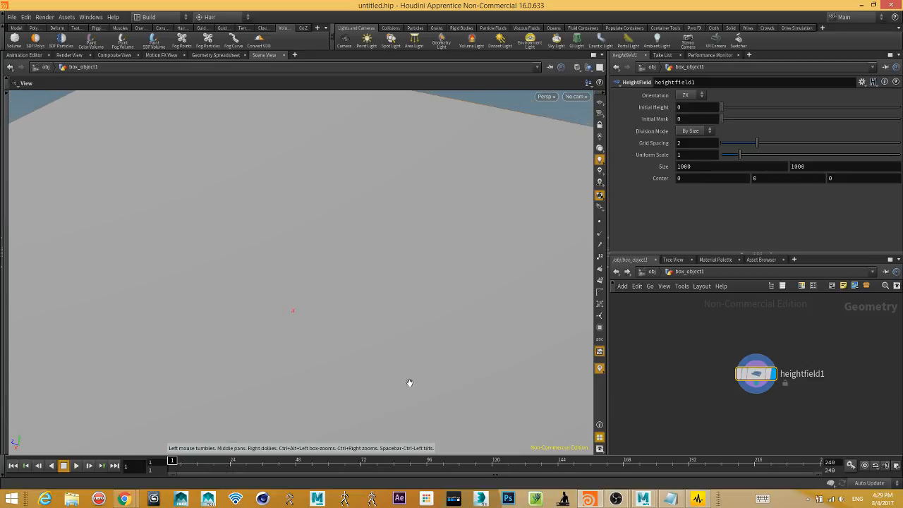
pyautogui.moveTo(462, 340); pyautogui.dragTo(84, 272, button='right')
pyautogui.moveTo(236, 307); pyautogui.dragTo(375, 382)
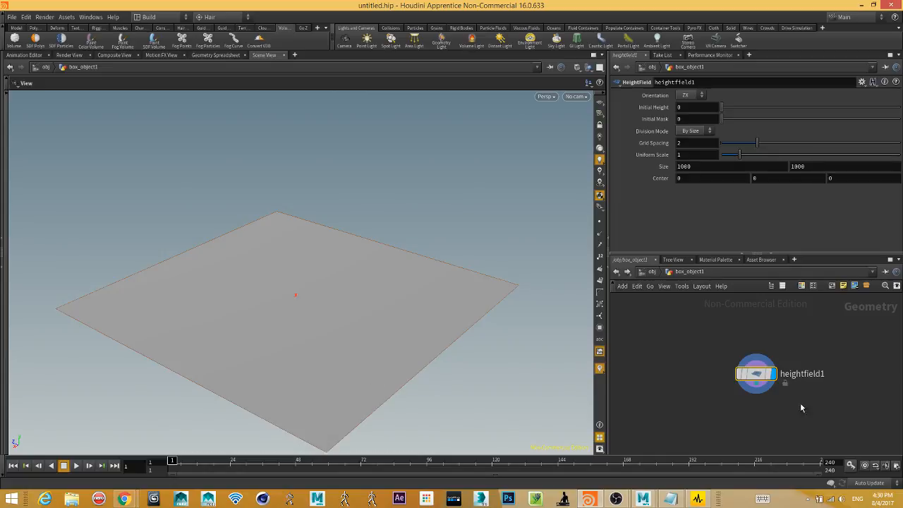
# Add a HeightField Noise node from the Terrain nodes, fed by the output of heightfield1.
pyautogui.click(757, 382)
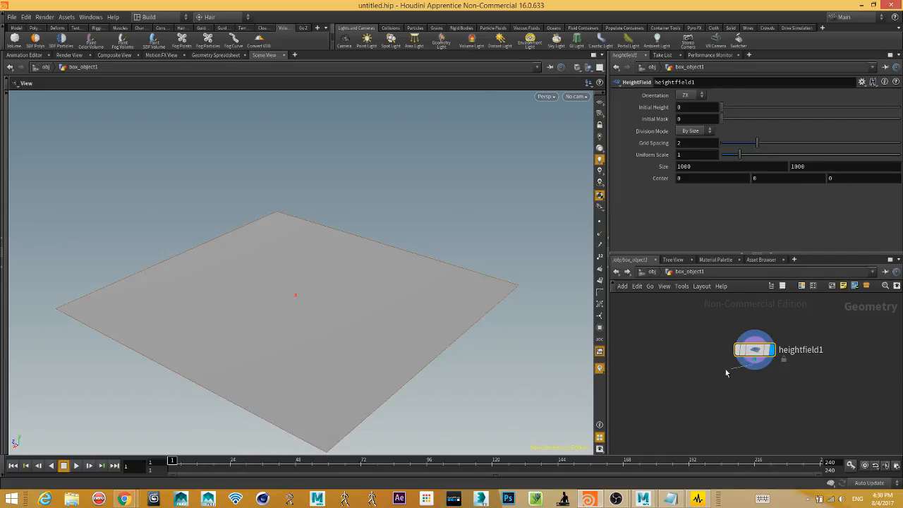
pyautogui.click(714, 365)
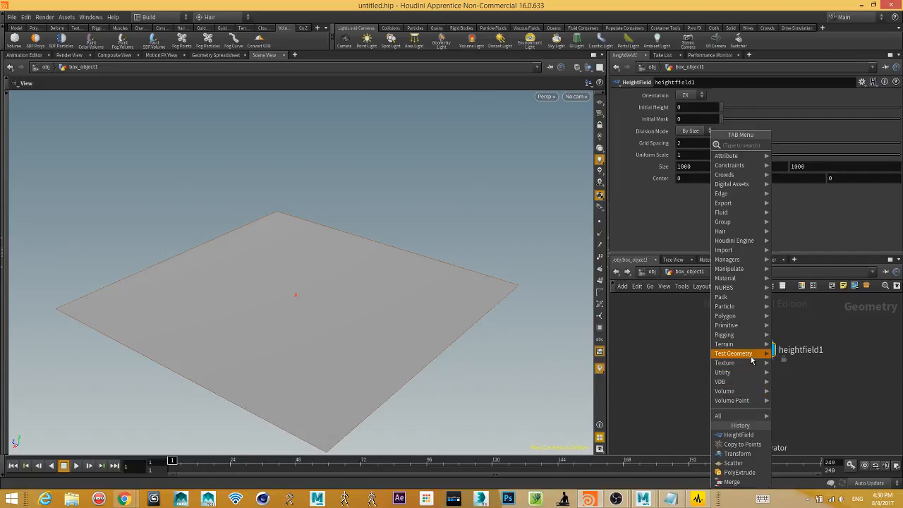
pyautogui.moveTo(750, 367)
pyautogui.moveTo(745, 349)
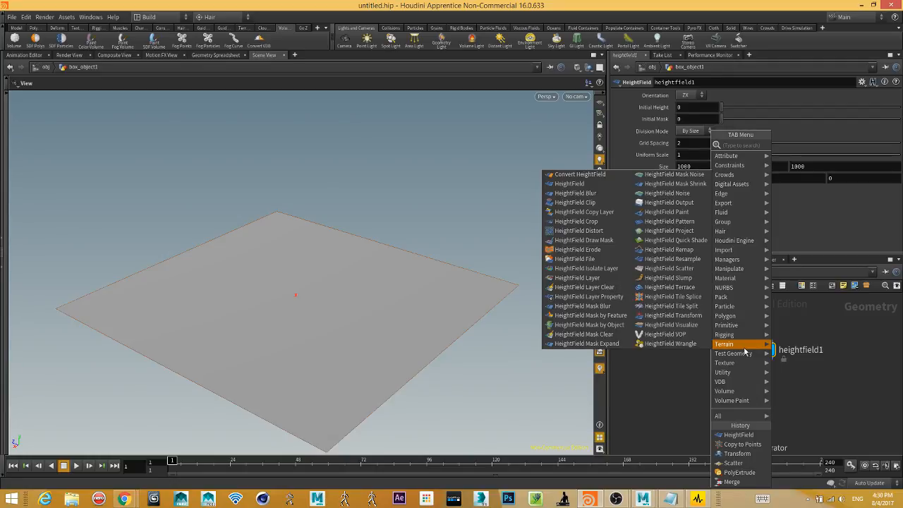
pyautogui.click(686, 196)
pyautogui.click(717, 371)
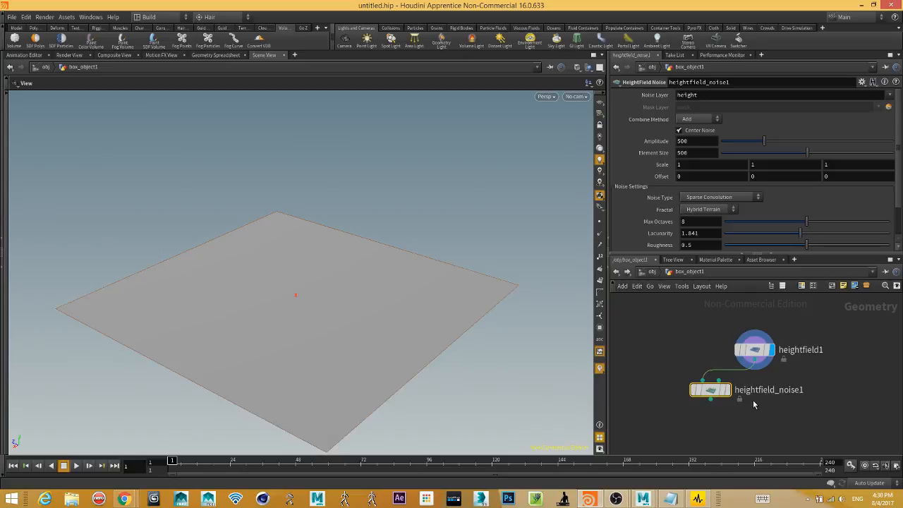
# Display the result of heightfield_noise1 and inspect the terrain relief from several angles.
pyautogui.moveTo(734, 396); pyautogui.dragTo(733, 399)
pyautogui.moveTo(729, 397)
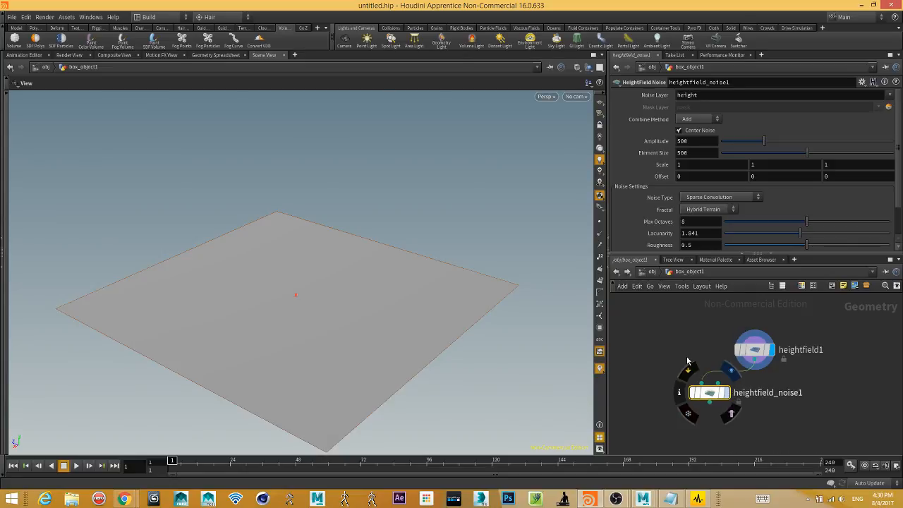
pyautogui.moveTo(343, 422); pyautogui.dragTo(269, 213)
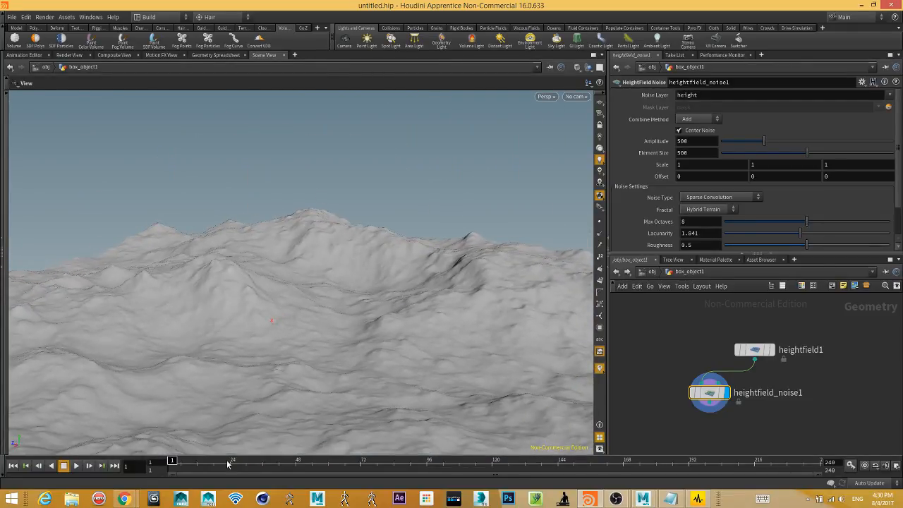
pyautogui.moveTo(315, 339); pyautogui.dragTo(331, 258)
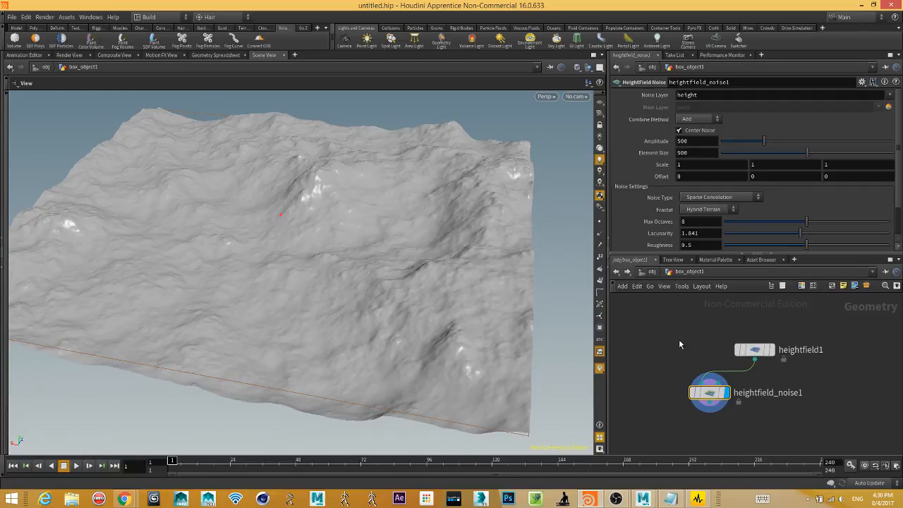
# Add a HeightField Paint node fed by the output of heightfield_noise1 and make it the displayed node.
pyautogui.click(710, 406)
pyautogui.click(672, 411)
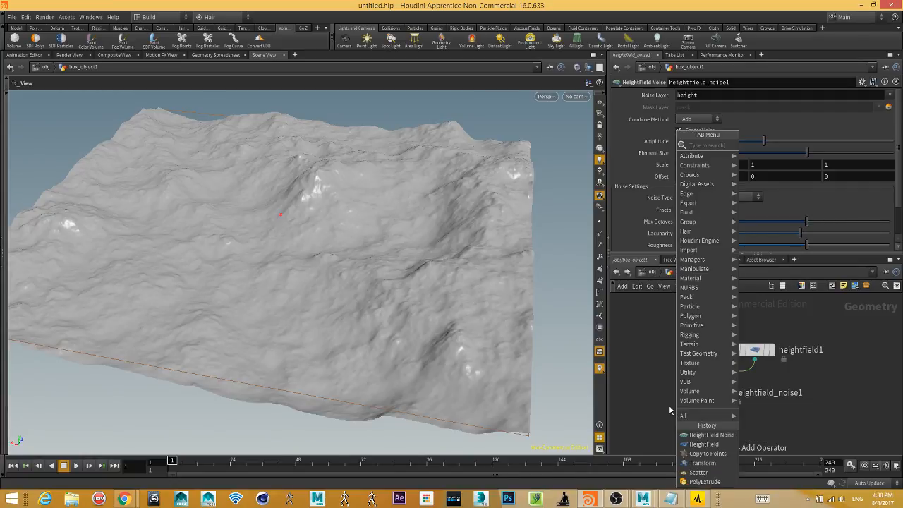
pyautogui.write('pain')
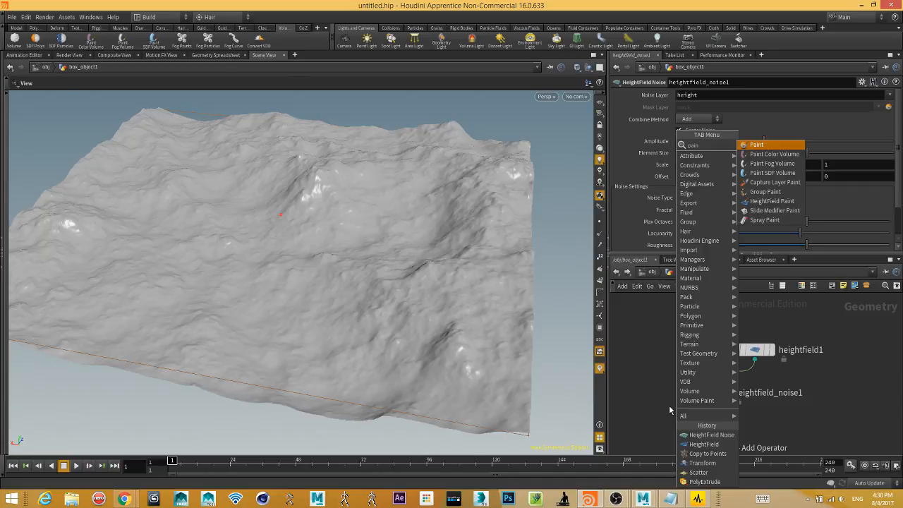
pyautogui.press('BackSpace')
pyautogui.press('BackSpace')
pyautogui.press('BackSpace')
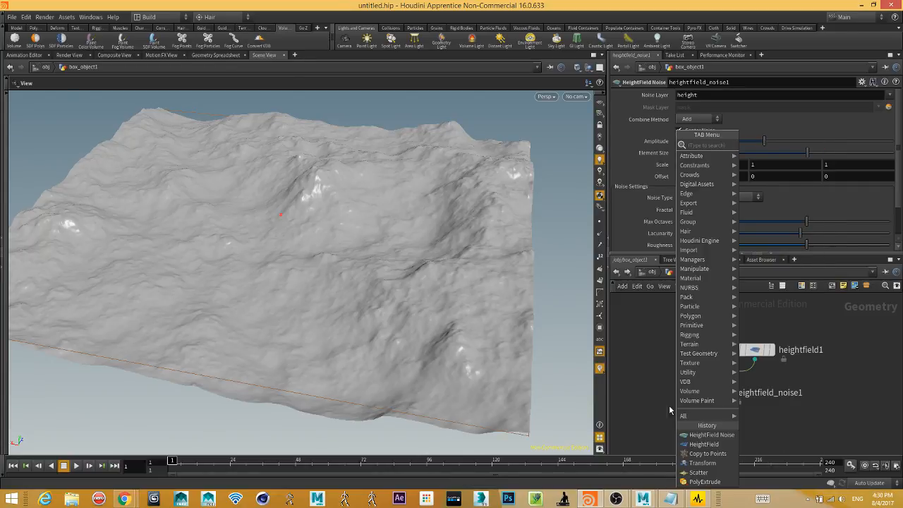
pyautogui.write('h')
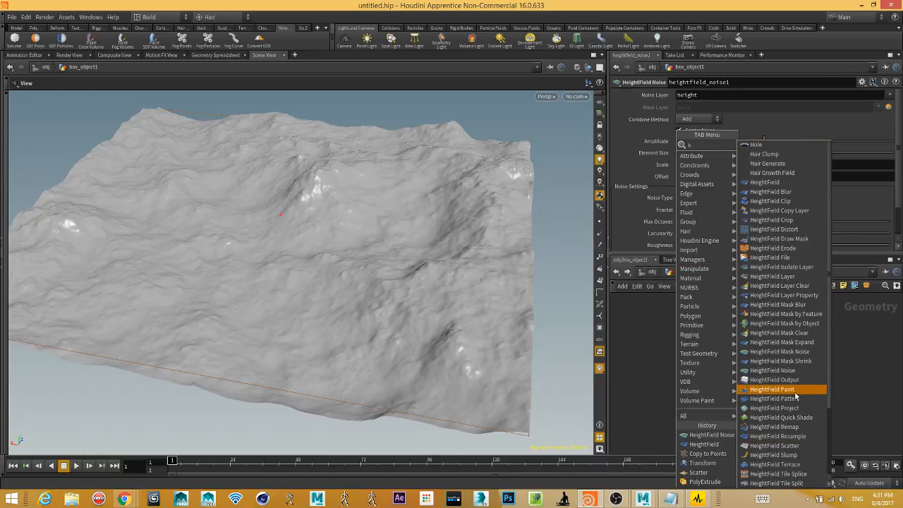
pyautogui.press('Escape')
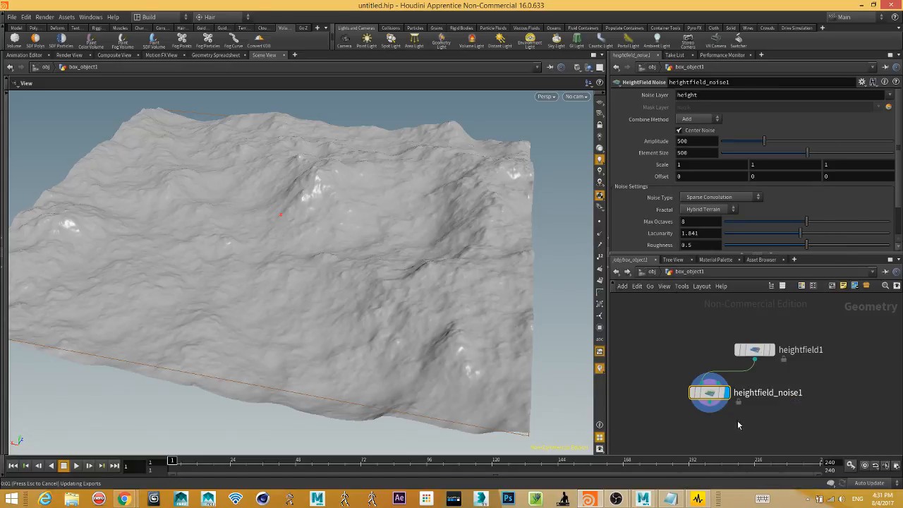
pyautogui.click(686, 430)
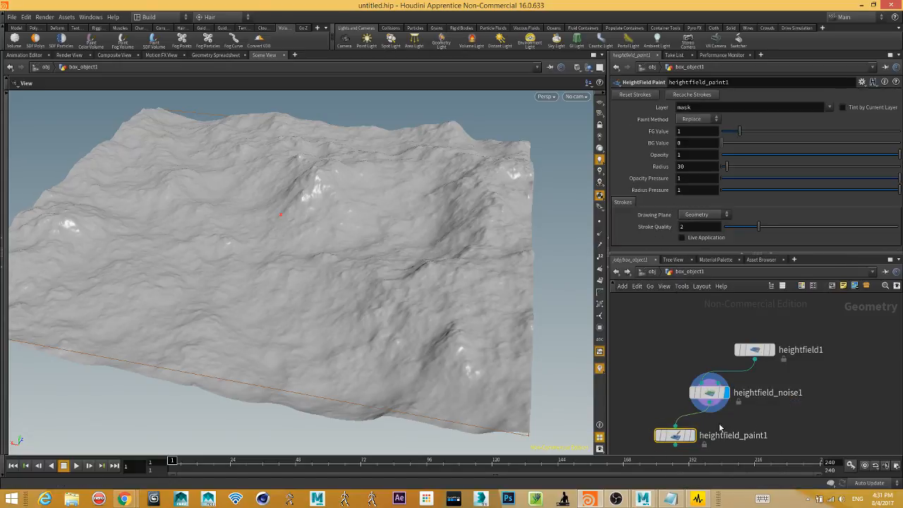
pyautogui.click(691, 435)
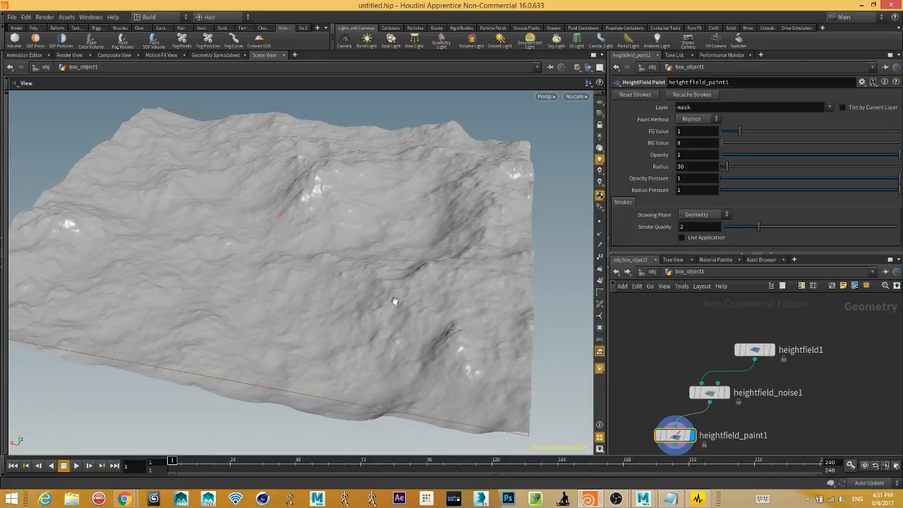
# Set the paint layer of heightfield_paint1 to height and activate its stroke tool on the terrain.
pyautogui.moveTo(397, 304); pyautogui.dragTo(423, 242)
pyautogui.click(830, 109)
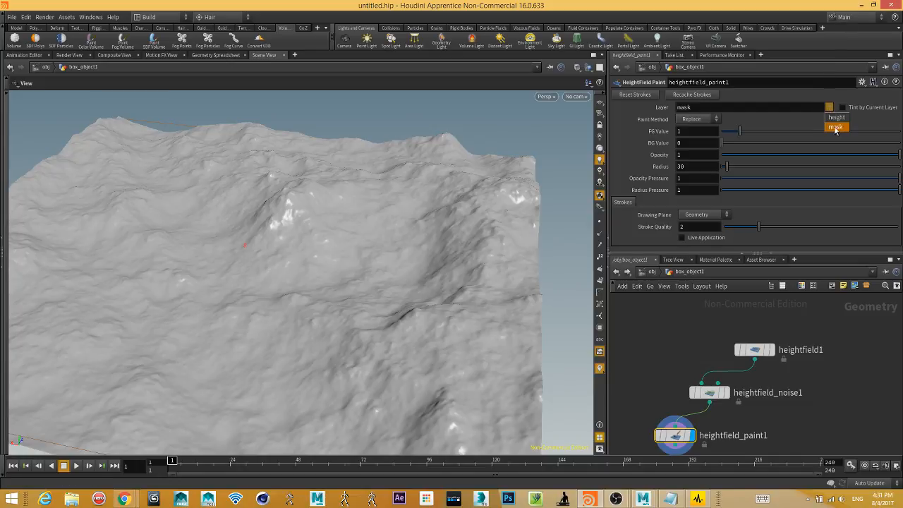
pyautogui.click(833, 127)
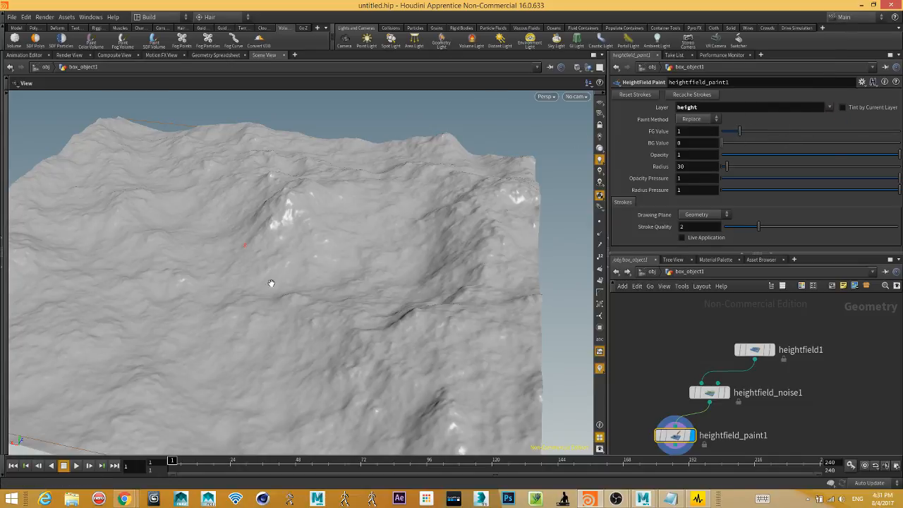
pyautogui.moveTo(338, 330); pyautogui.dragTo(312, 317)
pyautogui.press('Return')
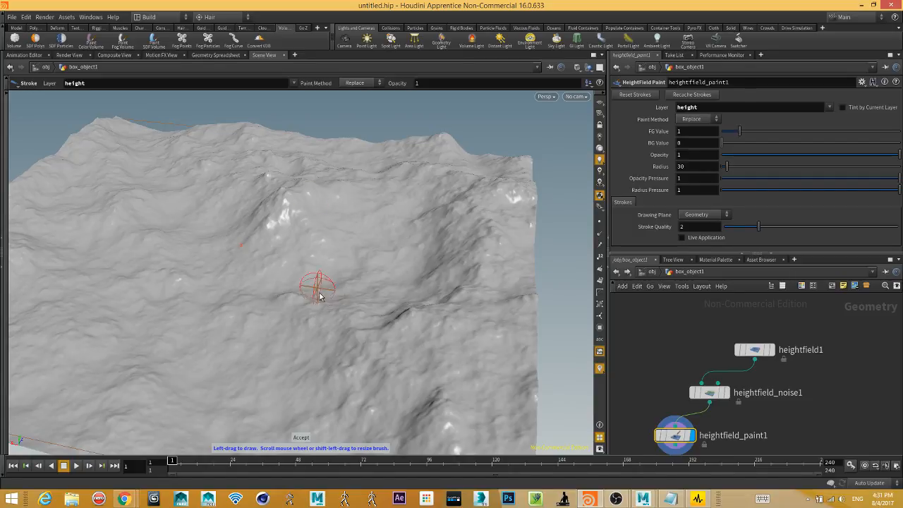
# Enlarge the brush radius to about 109 and paint a flat patch into the terrain's height.
pyautogui.scroll(10, 351, 274)
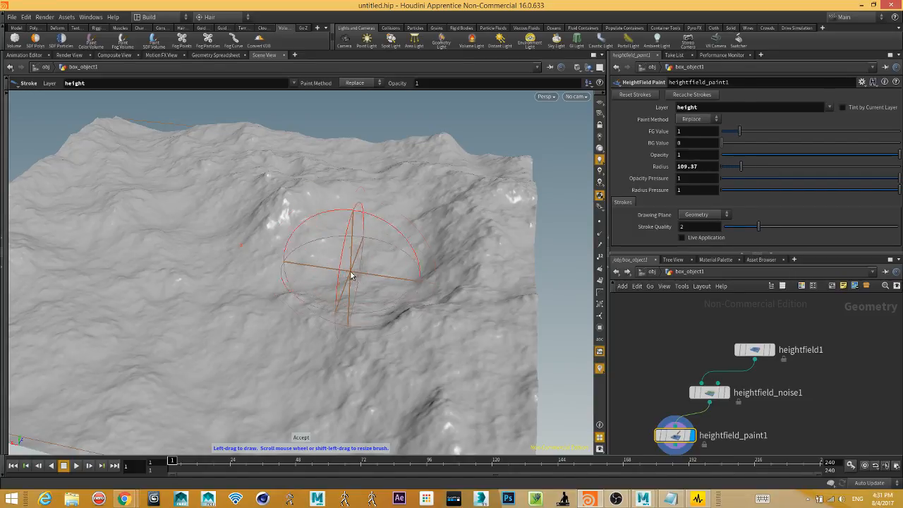
pyautogui.moveTo(313, 268)
pyautogui.mouseDown()
pyautogui.moveTo(327, 196)
pyautogui.moveTo(351, 197)
pyautogui.mouseUp()
pyautogui.press('Escape')
pyautogui.moveTo(294, 275); pyautogui.dragTo(338, 272)
# Enlarge the brush radius to about 180 and paint a second, larger flat patch on another part of the terrain.
pyautogui.press('Return')
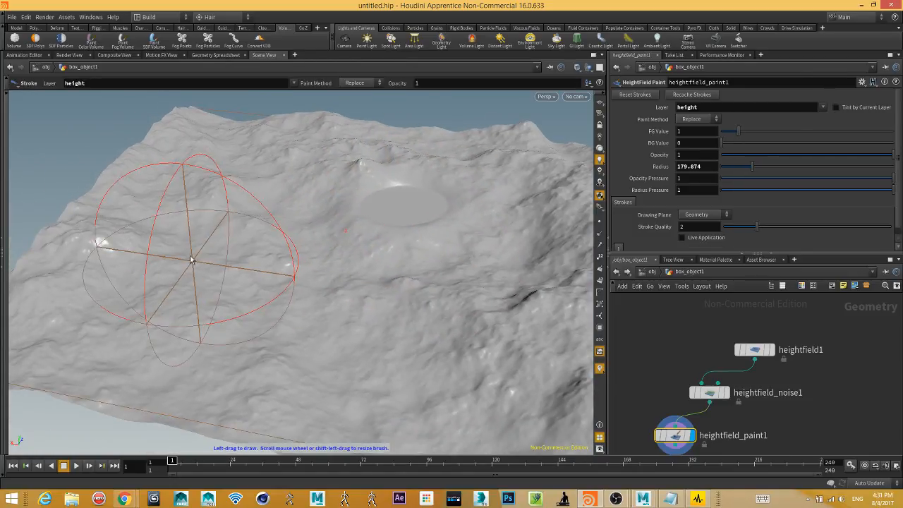
pyautogui.press('Escape')
pyautogui.moveTo(327, 171)
pyautogui.mouseDown()
pyautogui.moveTo(331, 374)
pyautogui.moveTo(409, 282)
pyautogui.moveTo(356, 322)
pyautogui.mouseUp()
pyautogui.press('Return')
pyautogui.press('Escape')
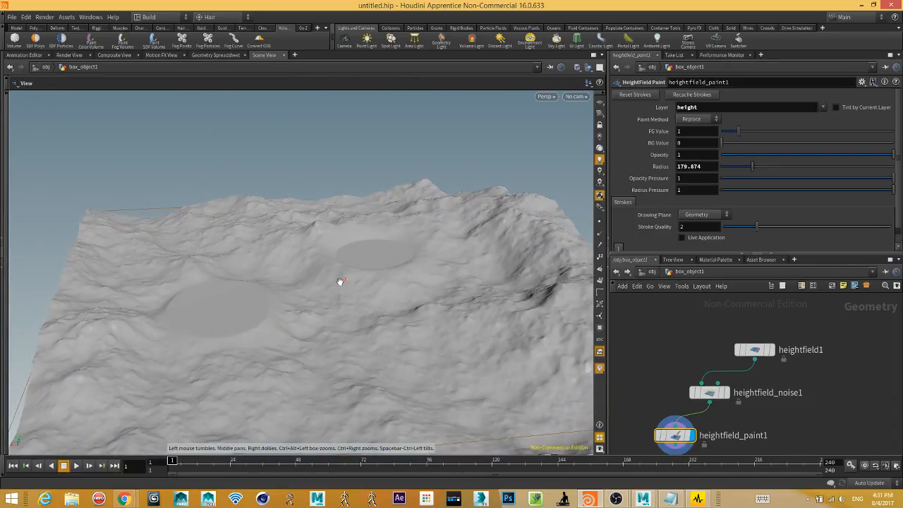
# Paint a third flat patch near the far edge of the terrain and keep the stroke tool active.
pyautogui.press('Return')
pyautogui.moveTo(338, 282)
pyautogui.mouseDown()
pyautogui.moveTo(299, 308)
pyautogui.moveTo(395, 329)
pyautogui.moveTo(423, 232)
pyautogui.moveTo(409, 276)
pyautogui.moveTo(409, 236)
pyautogui.mouseUp()
pyautogui.press('Escape')
pyautogui.press('Return')
pyautogui.press('Escape')
pyautogui.press('Return')
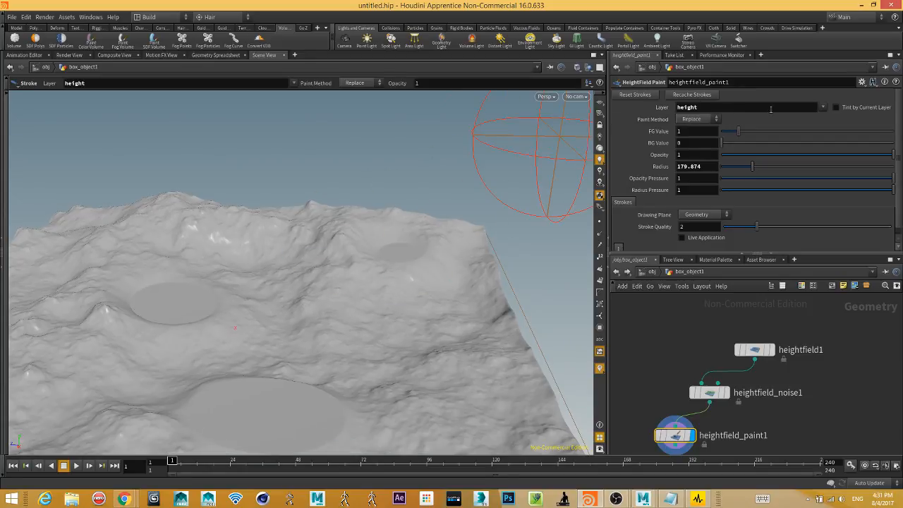
# Switch the HeightField Paint layer to mask and paint several separate mask patches across the terrain.
pyautogui.click(828, 125)
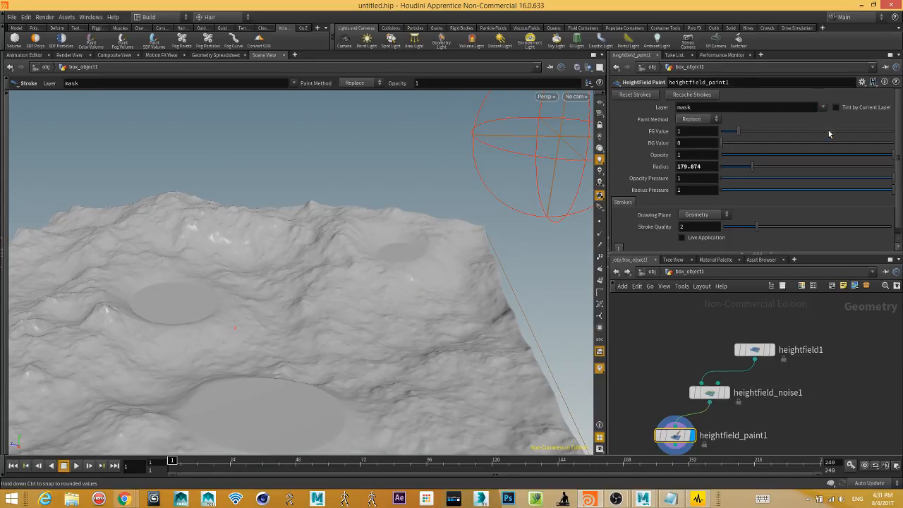
pyautogui.moveTo(359, 330)
pyautogui.mouseDown()
pyautogui.moveTo(362, 292)
pyautogui.moveTo(351, 247)
pyautogui.moveTo(319, 244)
pyautogui.moveTo(313, 286)
pyautogui.moveTo(349, 312)
pyautogui.moveTo(467, 302)
pyautogui.moveTo(312, 336)
pyautogui.moveTo(306, 359)
pyautogui.mouseUp()
pyautogui.press('Escape')
pyautogui.press('Return')
pyautogui.moveTo(383, 221)
pyautogui.mouseDown()
pyautogui.moveTo(400, 266)
pyautogui.moveTo(383, 313)
pyautogui.mouseUp()
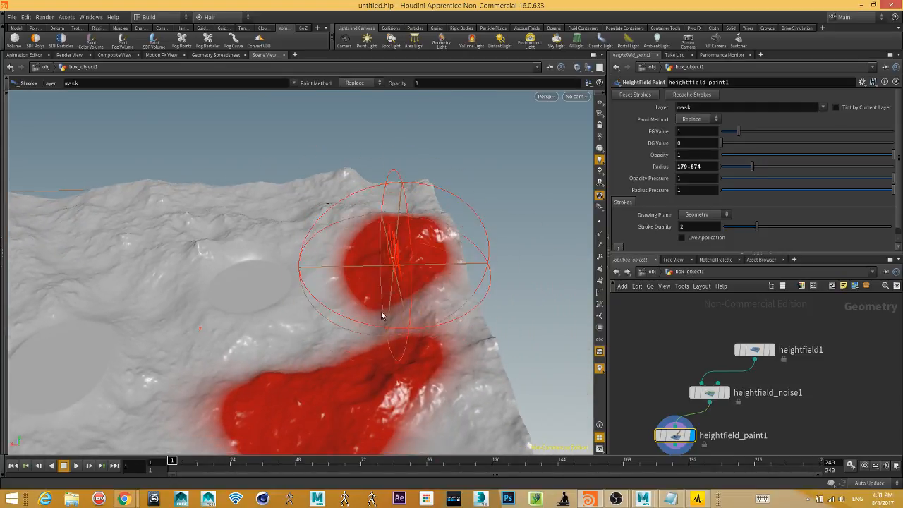
pyautogui.press('Escape')
pyautogui.moveTo(400, 362)
pyautogui.mouseDown()
pyautogui.moveTo(502, 345)
pyautogui.moveTo(393, 292)
pyautogui.moveTo(459, 303)
pyautogui.moveTo(403, 322)
pyautogui.moveTo(430, 324)
pyautogui.mouseUp()
pyautogui.press('Return')
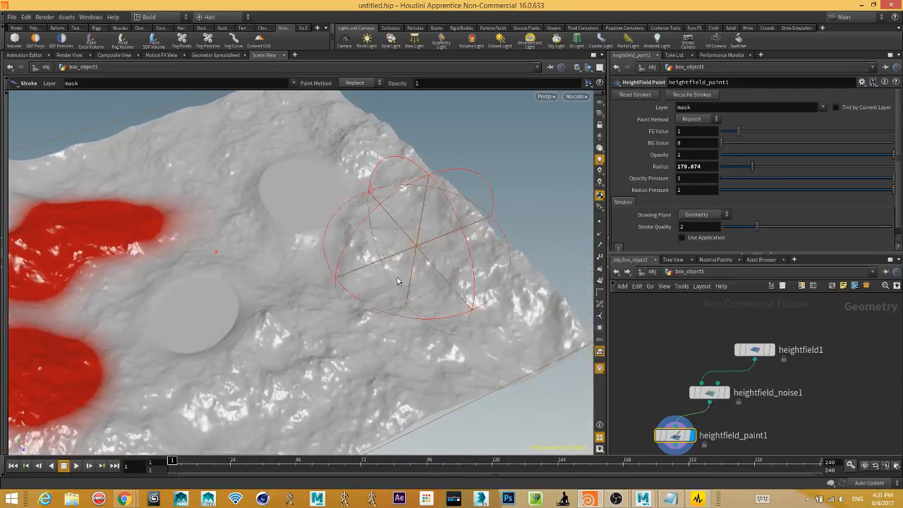
pyautogui.moveTo(397, 280)
pyautogui.mouseDown()
pyautogui.moveTo(385, 258)
pyautogui.moveTo(395, 267)
pyautogui.mouseUp()
pyautogui.press('Escape')
pyautogui.moveTo(393, 318)
pyautogui.mouseDown()
pyautogui.moveTo(410, 304)
pyautogui.moveTo(416, 313)
pyautogui.moveTo(397, 339)
pyautogui.moveTo(362, 347)
pyautogui.mouseUp()
pyautogui.press('Return')
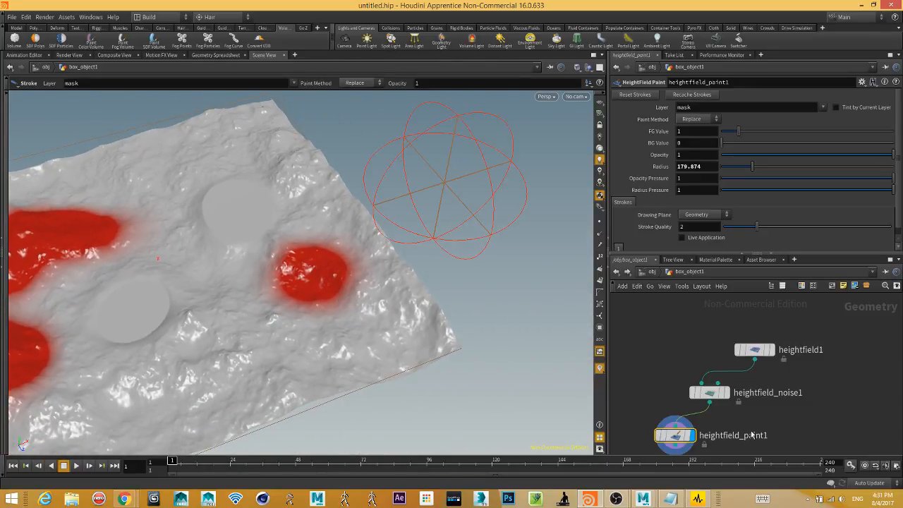
# Add a HeightField Terrace node fed by heightfield_noise1 and display its result.
pyautogui.moveTo(714, 402)
pyautogui.mouseDown()
pyautogui.moveTo(711, 376)
pyautogui.moveTo(720, 411)
pyautogui.moveTo(715, 386)
pyautogui.mouseUp()
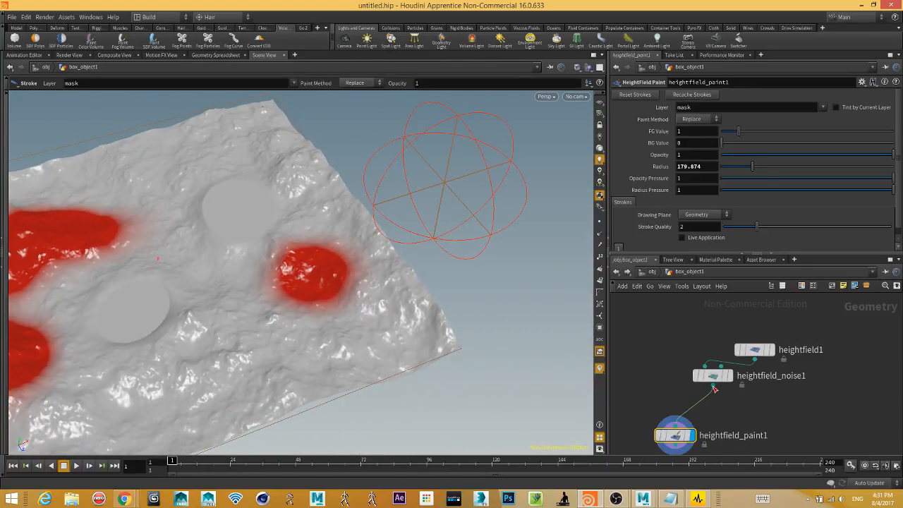
pyautogui.press('Tab')
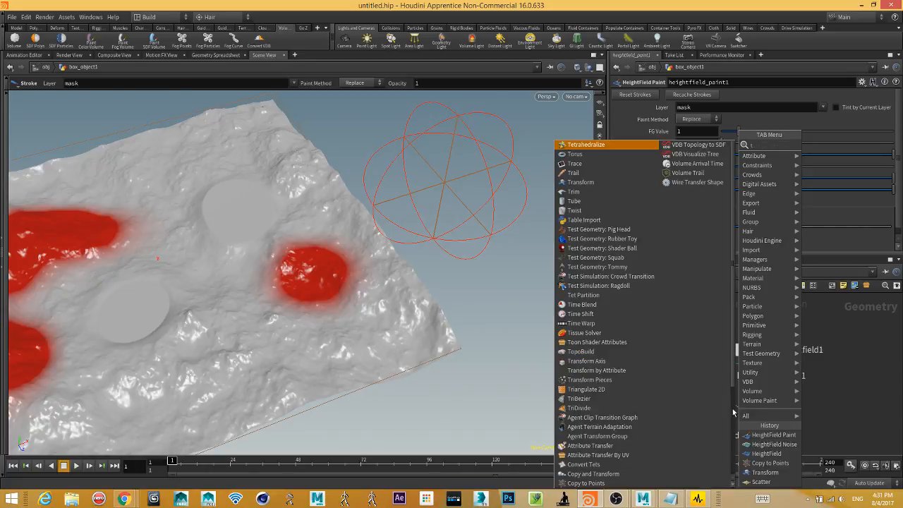
pyautogui.write('hf')
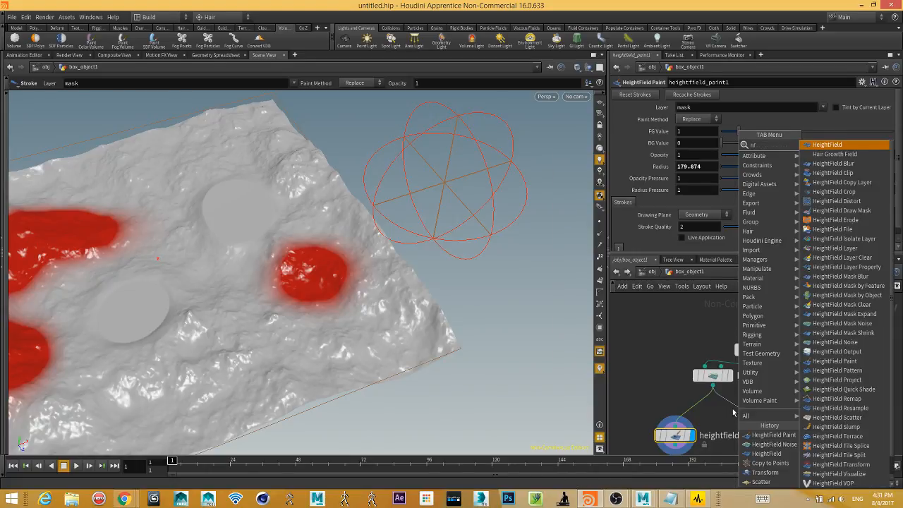
pyautogui.write('t')
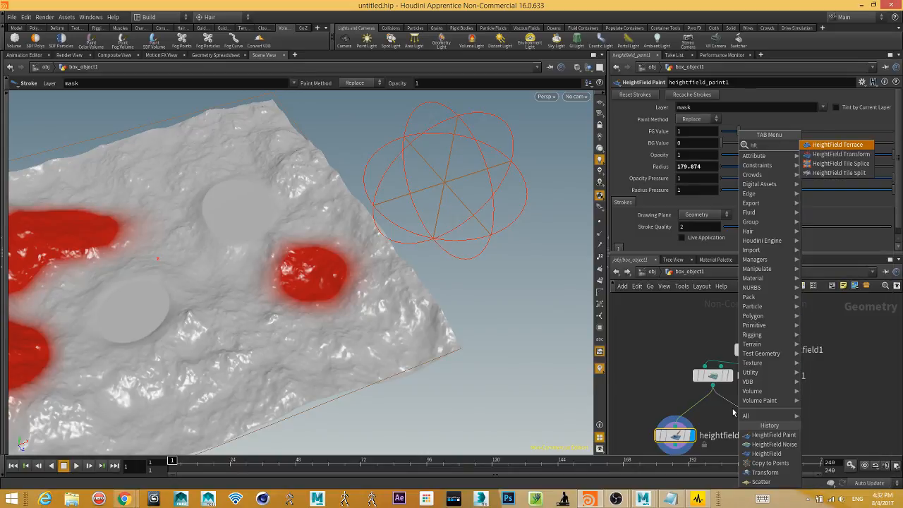
pyautogui.press('Escape')
pyautogui.click(735, 414)
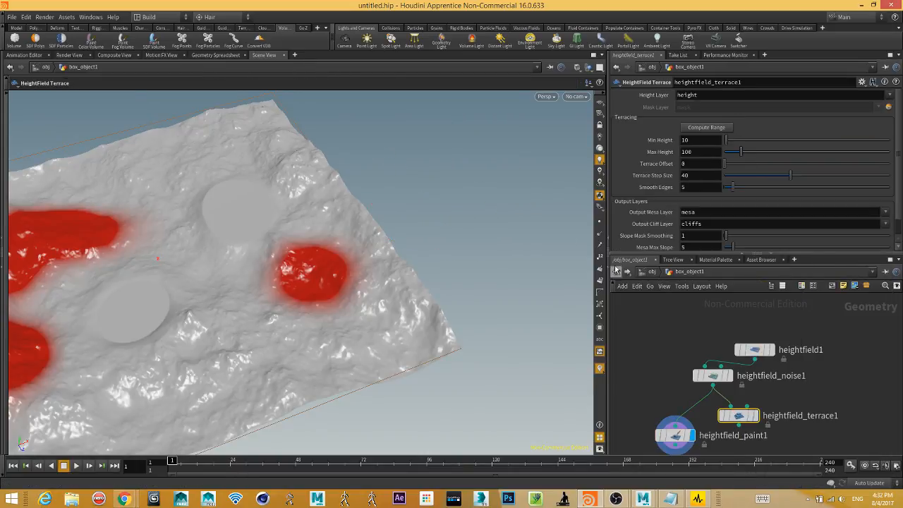
pyautogui.click(760, 424)
# Set the terrace node's Min Height to 0 while viewing the stepped cliffs up close.
pyautogui.press('Escape')
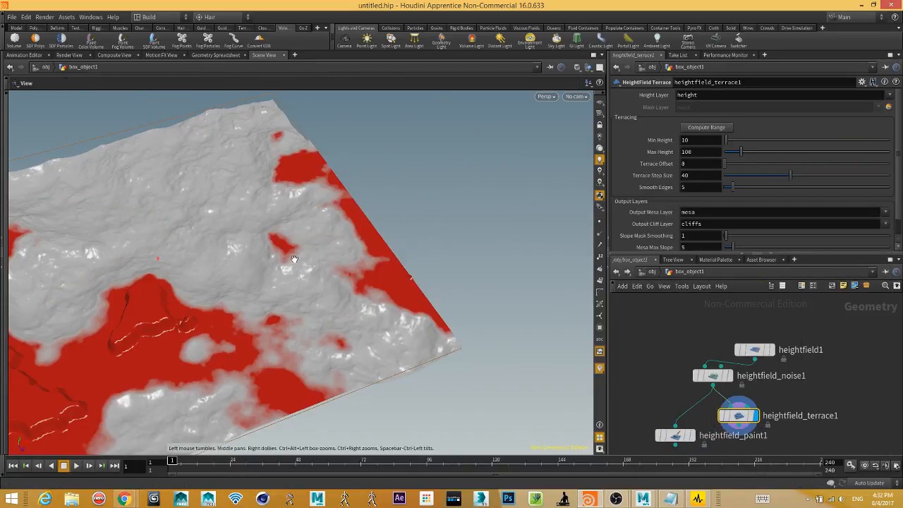
pyautogui.moveTo(301, 260); pyautogui.dragTo(423, 312)
pyautogui.moveTo(423, 312); pyautogui.dragTo(399, 266, button='middle')
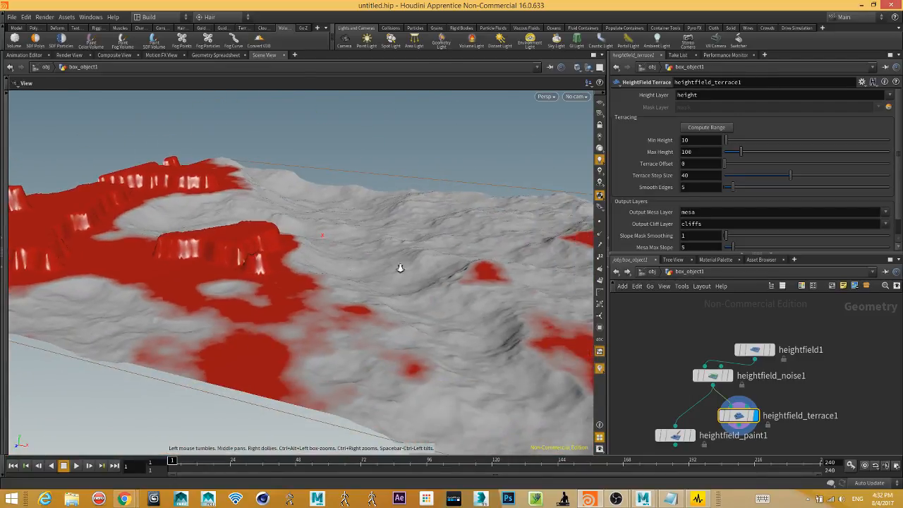
pyautogui.moveTo(399, 267); pyautogui.dragTo(316, 265, button='right')
pyautogui.moveTo(317, 264); pyautogui.dragTo(303, 314)
pyautogui.moveTo(311, 276); pyautogui.dragTo(382, 243)
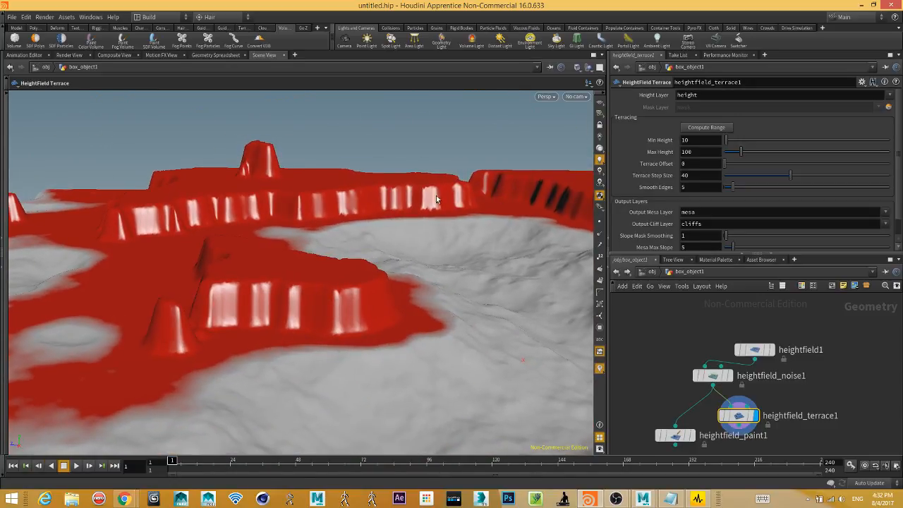
pyautogui.moveTo(436, 200); pyautogui.dragTo(294, 281)
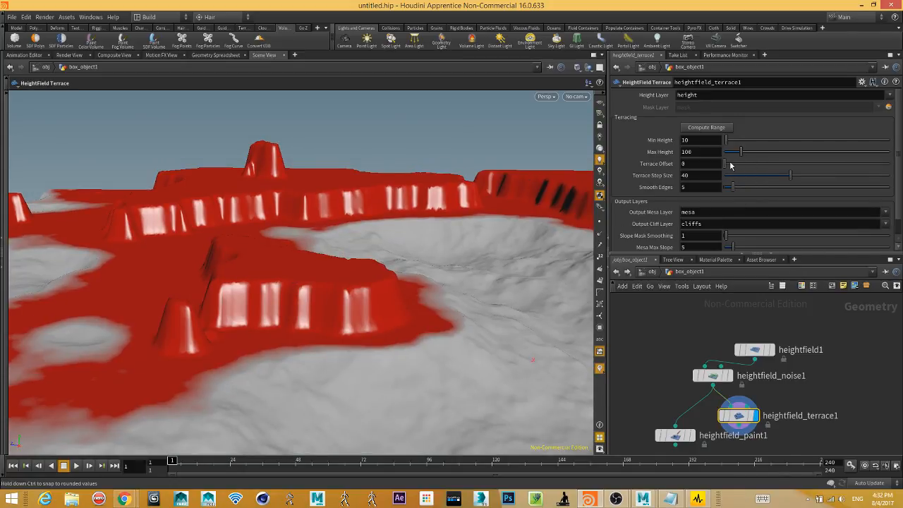
pyautogui.moveTo(725, 165); pyautogui.dragTo(725, 166)
pyautogui.moveTo(728, 141); pyautogui.dragTo(724, 141)
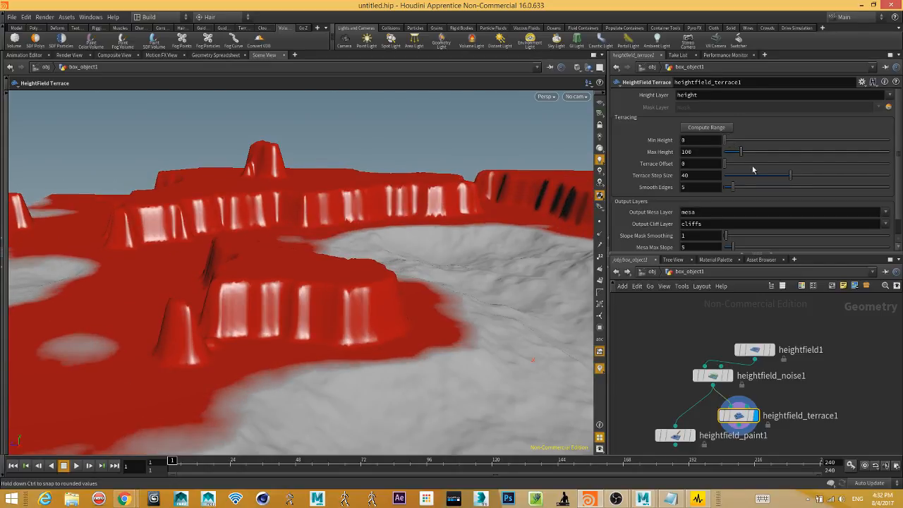
# Set the terrace's Smooth Edges to 3.7 and Terrace Step Size to 24, and view the whole terrain.
pyautogui.moveTo(731, 187)
pyautogui.mouseDown()
pyautogui.moveTo(725, 192)
pyautogui.moveTo(738, 194)
pyautogui.moveTo(731, 192)
pyautogui.mouseUp()
pyautogui.moveTo(790, 175); pyautogui.dragTo(764, 174)
pyautogui.press('`')
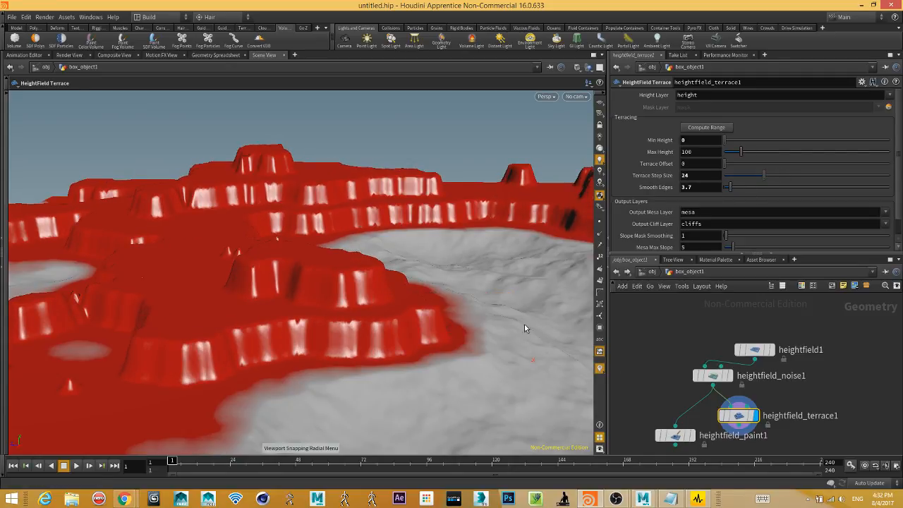
pyautogui.press('`')
pyautogui.moveTo(456, 332)
pyautogui.keyDown('alt'); pyautogui.mouseDown(button='right')
pyautogui.moveTo(282, 252)
pyautogui.moveTo(124, 131)
pyautogui.mouseUp(button='right'); pyautogui.keyUp('alt')
pyautogui.keyDown('alt'); pyautogui.moveTo(402, 320); pyautogui.dragTo(362, 272, button='right'); pyautogui.keyUp('alt')
pyautogui.moveTo(362, 271); pyautogui.dragTo(417, 246)
pyautogui.keyDown('alt'); pyautogui.moveTo(418, 246); pyautogui.dragTo(398, 309, button='middle'); pyautogui.keyUp('alt')
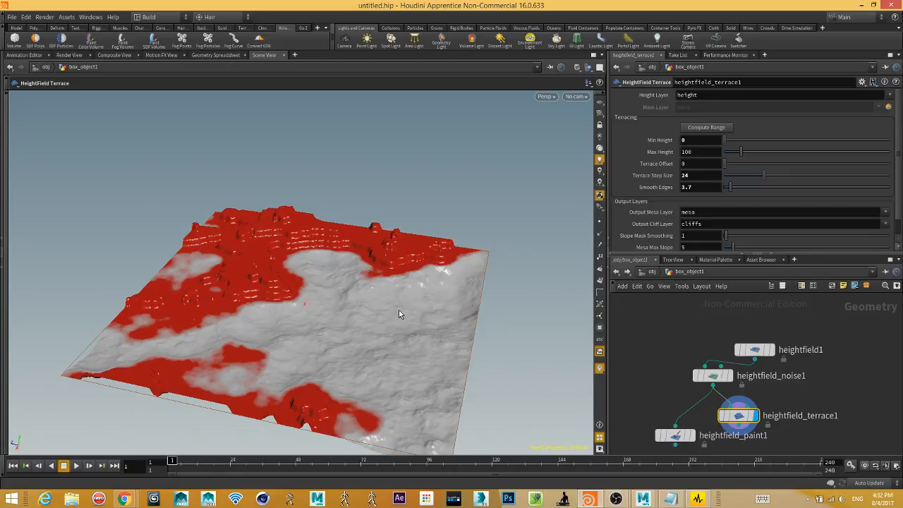
# Add a Sphere node beside the terrace branch of the network.
pyautogui.moveTo(819, 382); pyautogui.dragTo(725, 343, button='middle')
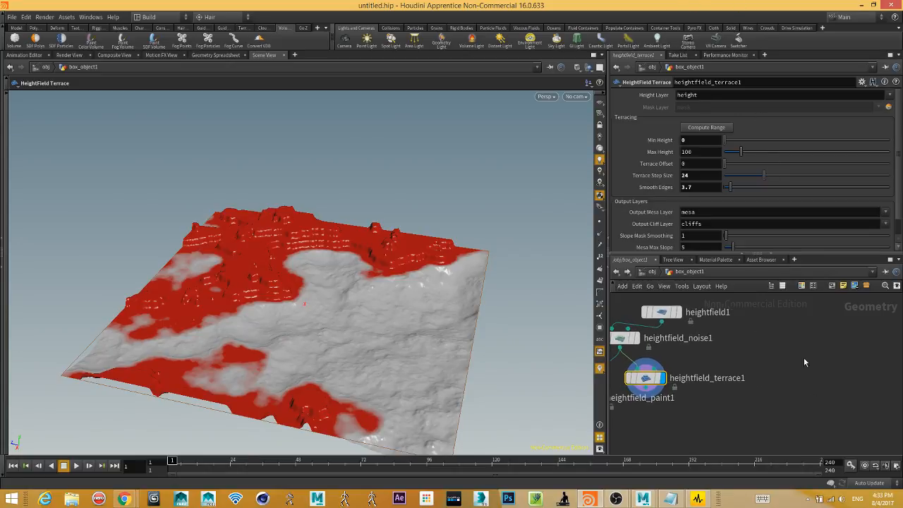
pyautogui.press('Tab')
pyautogui.write('sphe')
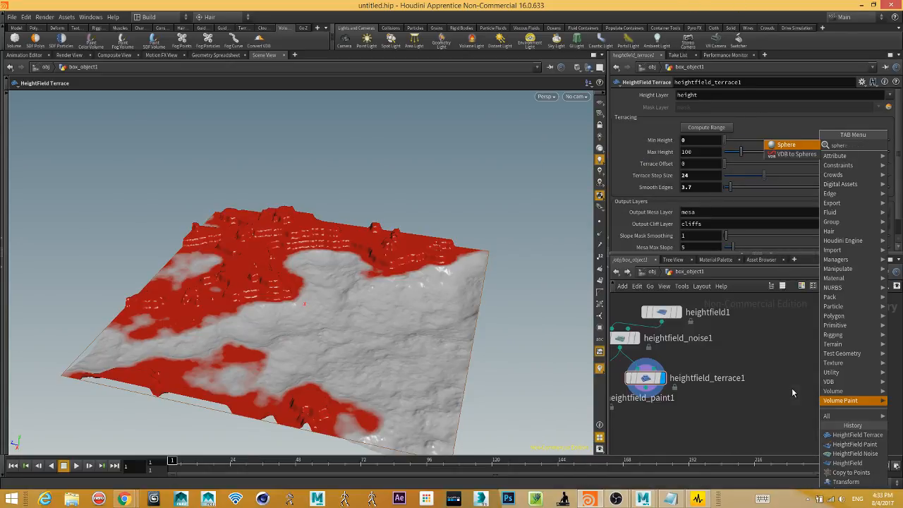
pyautogui.press('Return')
pyautogui.click(762, 366)
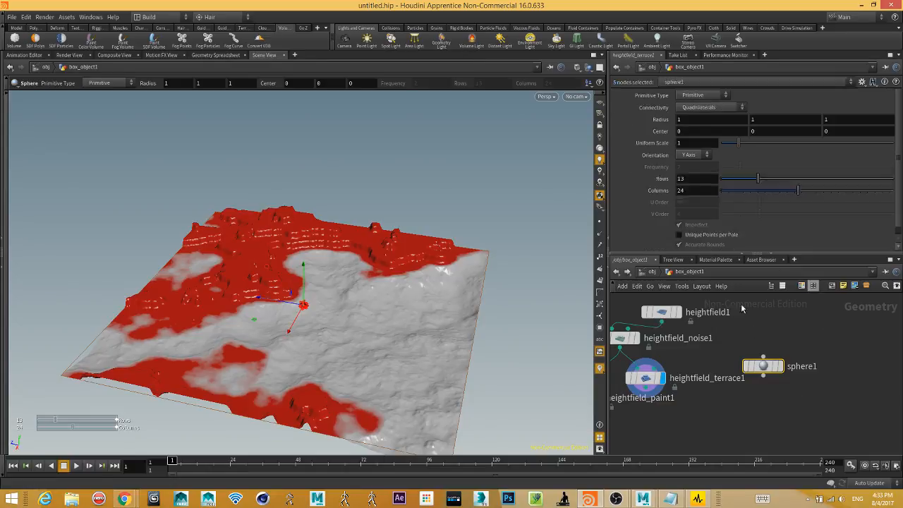
# Set the sphere's Primitive Type to Polygon and display the sphere in the viewport.
pyautogui.click(727, 98)
pyautogui.click(715, 131)
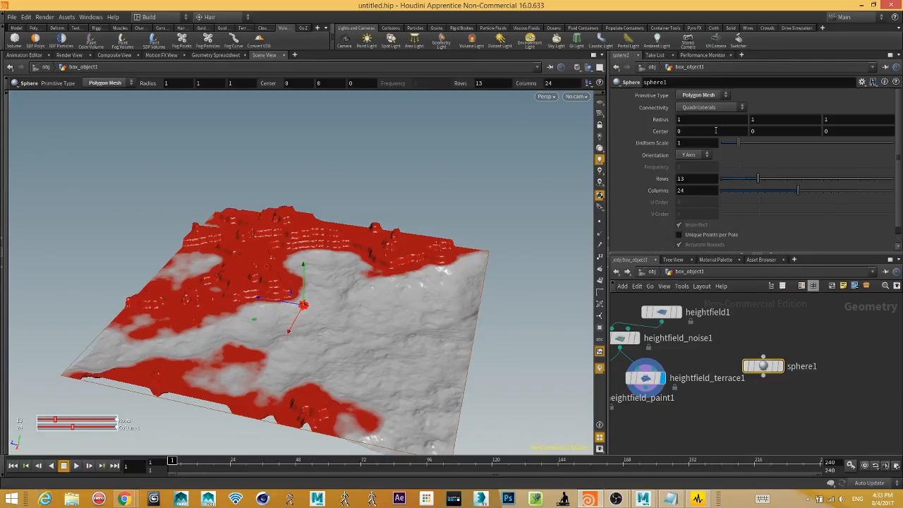
pyautogui.click(710, 102)
pyautogui.click(706, 118)
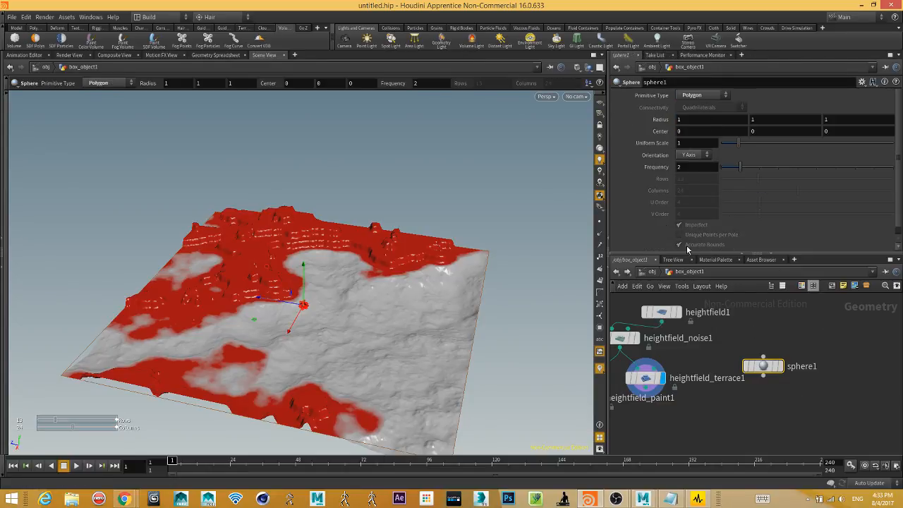
pyautogui.click(784, 346)
pyautogui.keyDown('alt'); pyautogui.moveTo(328, 324); pyautogui.dragTo(397, 328, button='middle'); pyautogui.keyUp('alt')
pyautogui.keyDown('alt'); pyautogui.moveTo(379, 330); pyautogui.dragTo(351, 298, button='right'); pyautogui.keyUp('alt')
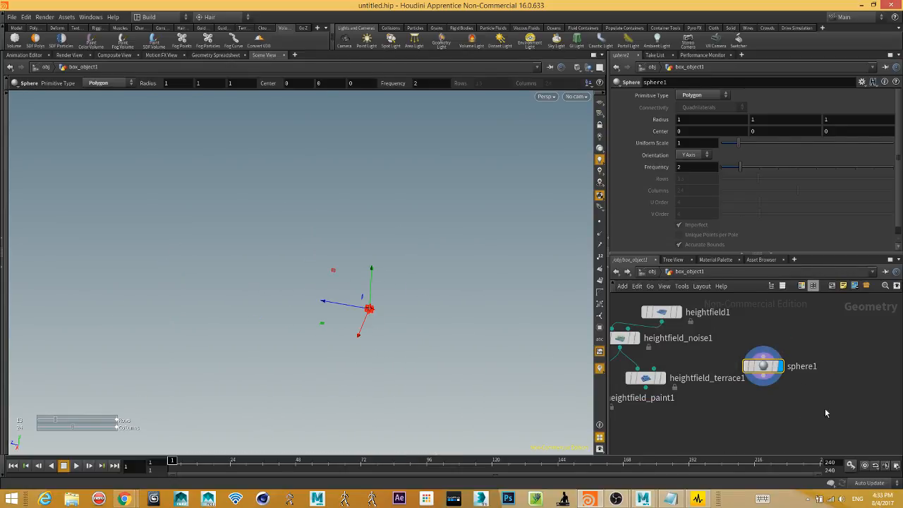
# Append a Transform node to the output of sphere1.
pyautogui.click(766, 379)
pyautogui.press('Tab')
pyautogui.write('tra')
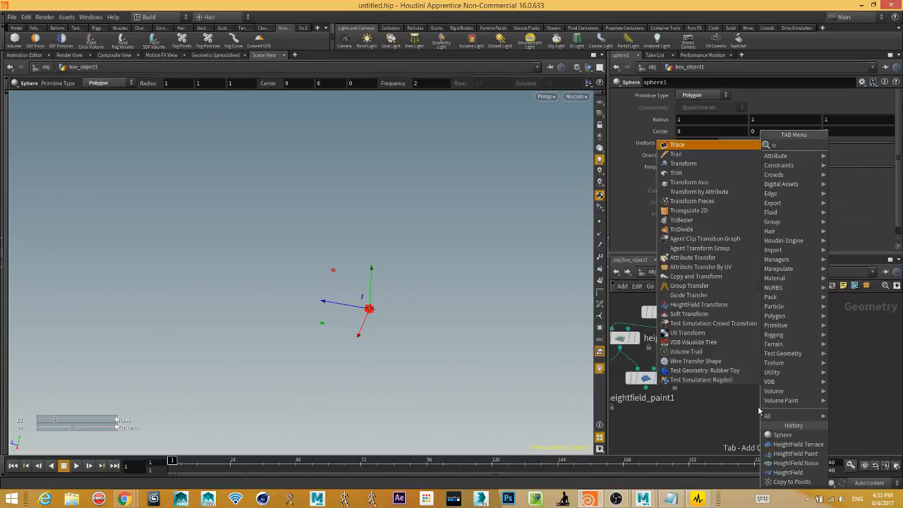
pyautogui.press('Down')
pyautogui.press('Down')
pyautogui.press('Return')
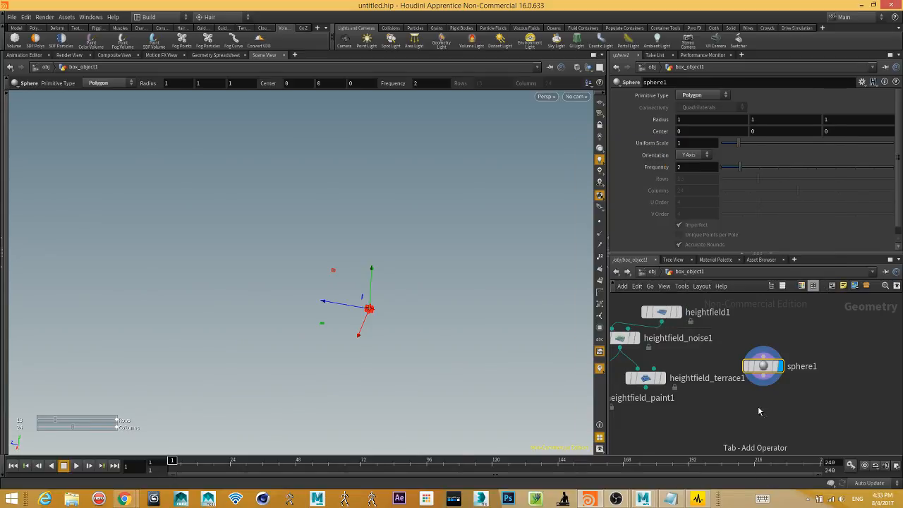
pyautogui.click(760, 412)
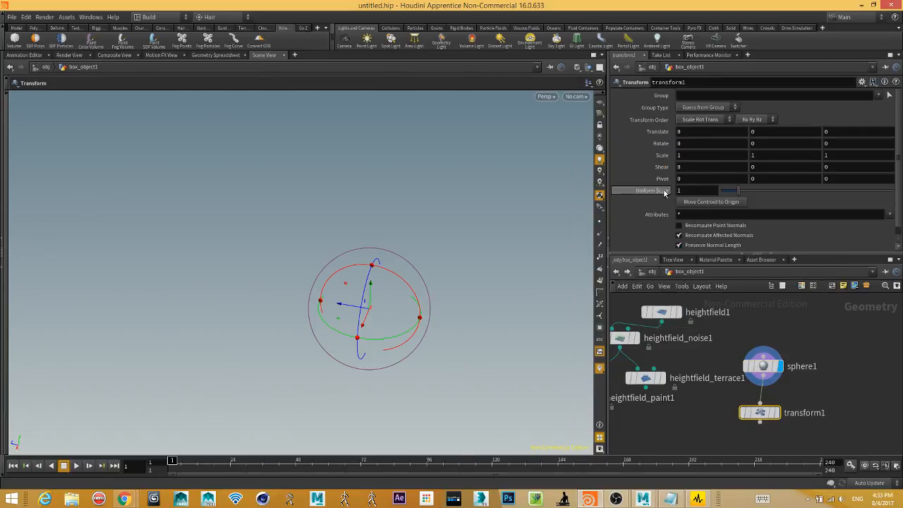
# Set the Transform's Uniform Scale to 53 and display heightfield_terrace1 to compare the sphere with the terrain.
pyautogui.moveTo(663, 191); pyautogui.dragTo(798, 147, button='middle')
pyautogui.moveTo(658, 190); pyautogui.dragTo(724, 162, button='middle')
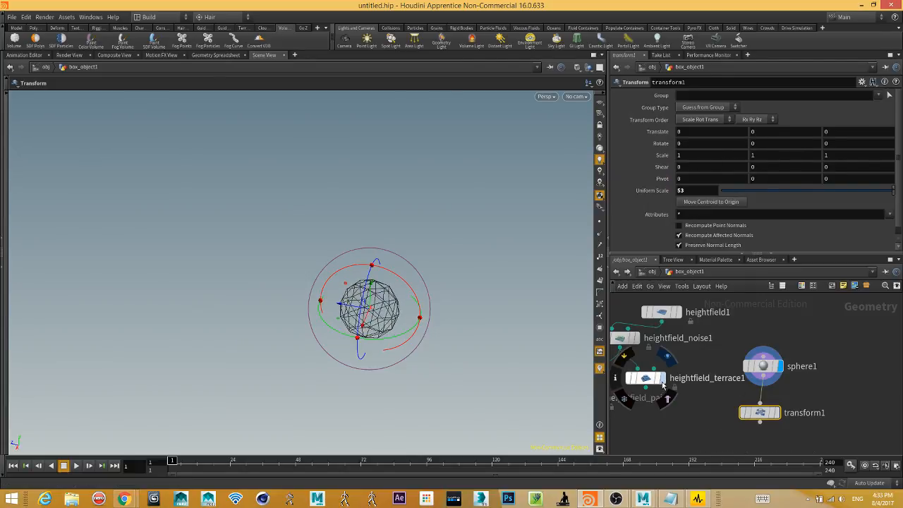
pyautogui.click(662, 379)
pyautogui.moveTo(477, 419)
pyautogui.keyDown('alt'); pyautogui.mouseDown()
pyautogui.moveTo(520, 395)
pyautogui.moveTo(383, 350)
pyautogui.moveTo(464, 407)
pyautogui.mouseUp(); pyautogui.keyUp('alt')
pyautogui.press('Return')
# Add a HeightField Project node below the terrace and transform nodes.
pyautogui.moveTo(813, 375); pyautogui.dragTo(851, 343, button='middle')
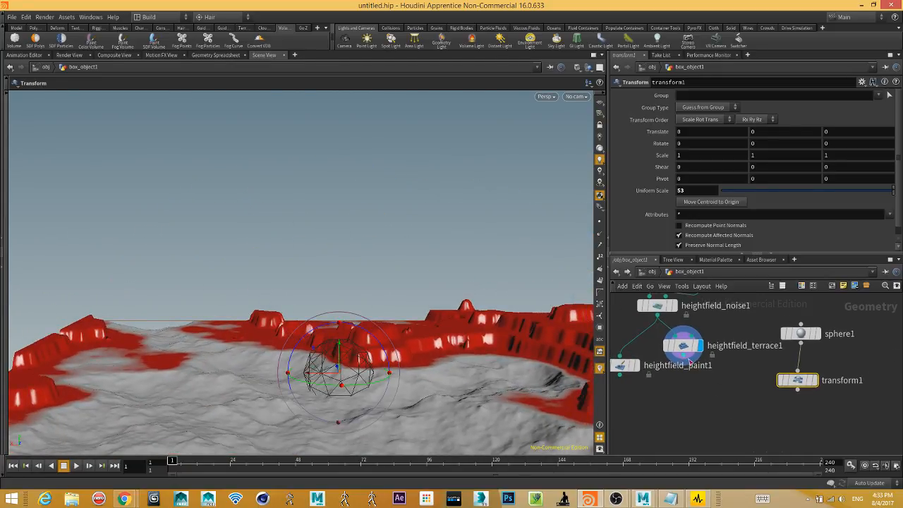
pyautogui.moveTo(689, 360)
pyautogui.mouseDown()
pyautogui.moveTo(695, 374)
pyautogui.moveTo(694, 363)
pyautogui.mouseUp()
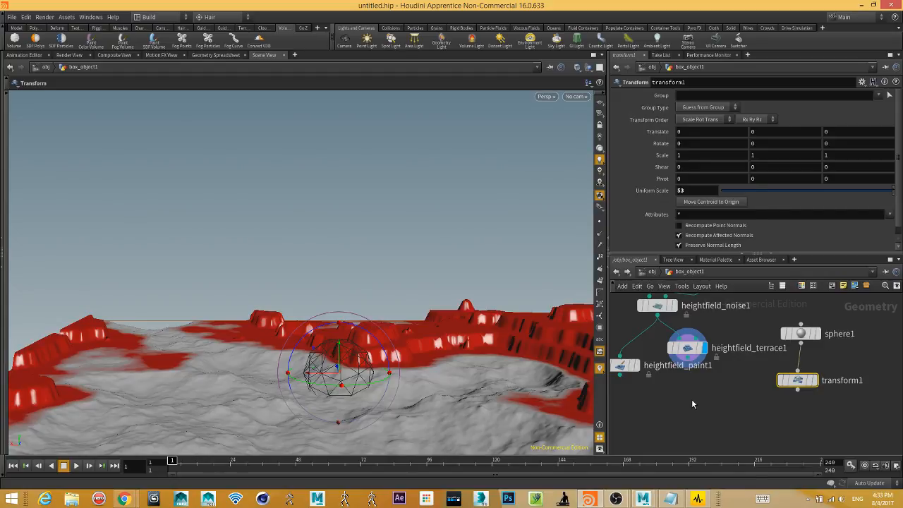
pyautogui.press('Tab')
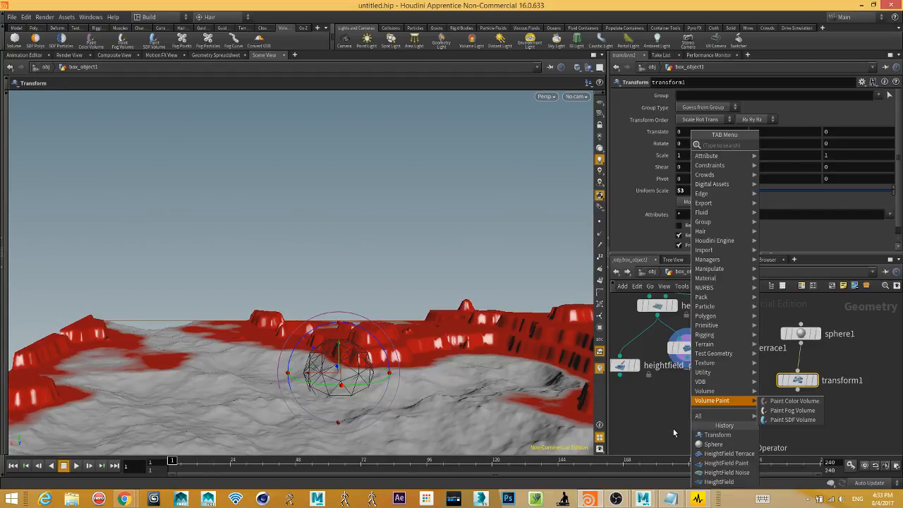
pyautogui.write('hf')
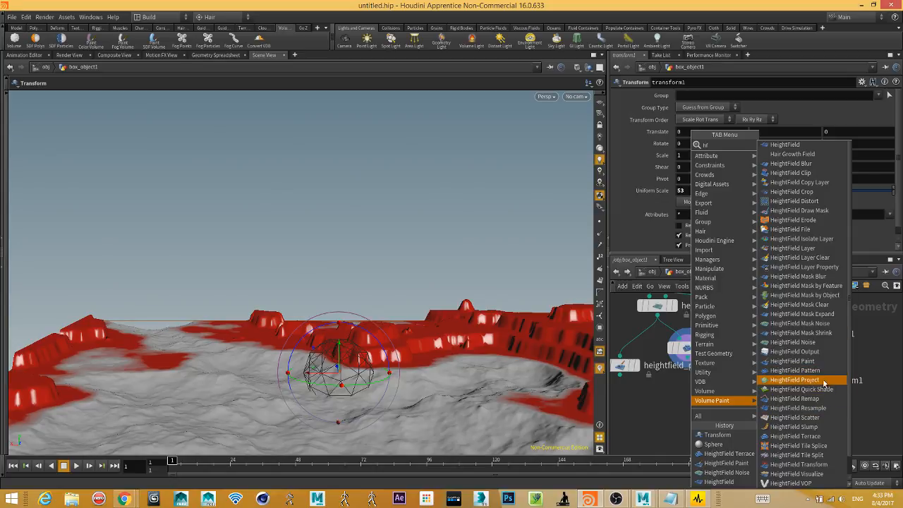
pyautogui.press('Escape')
pyautogui.click(721, 404)
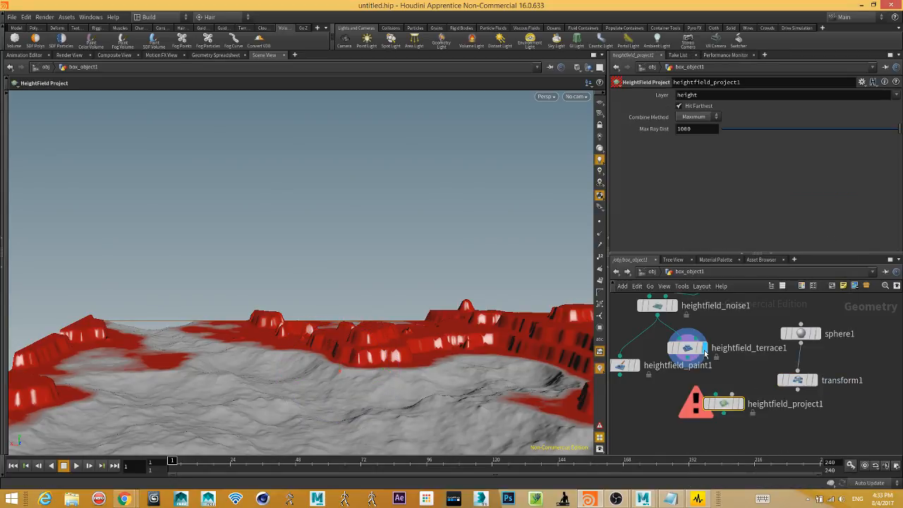
# Wire heightfield_terrace1 and transform1 into the project node's first and second inputs, and display the projected sphere on the terrain.
pyautogui.moveTo(690, 358); pyautogui.dragTo(720, 399)
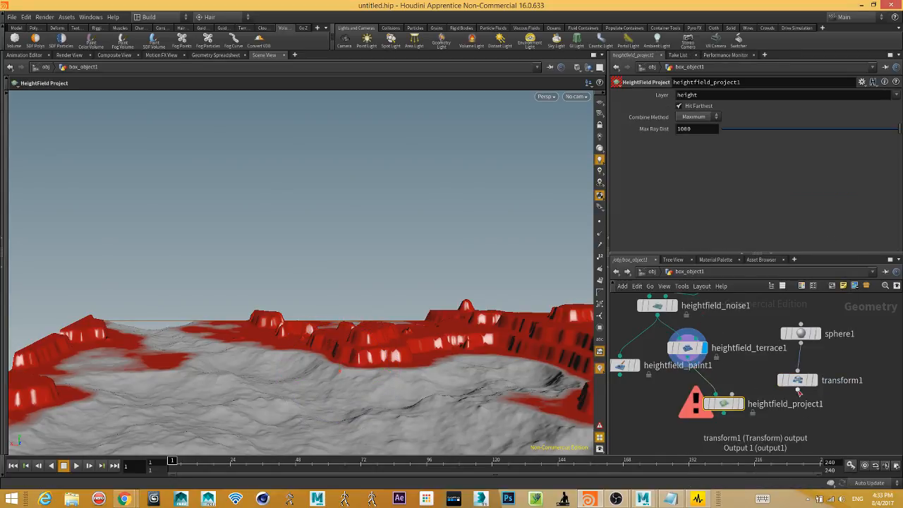
pyautogui.moveTo(798, 390); pyautogui.dragTo(739, 402)
pyautogui.click(738, 403)
pyautogui.click(740, 413)
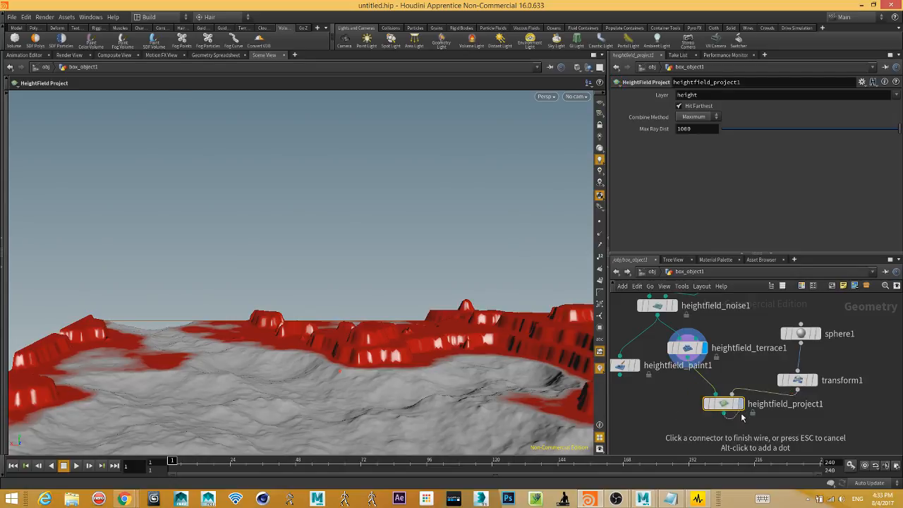
pyautogui.press('Escape')
pyautogui.click(740, 404)
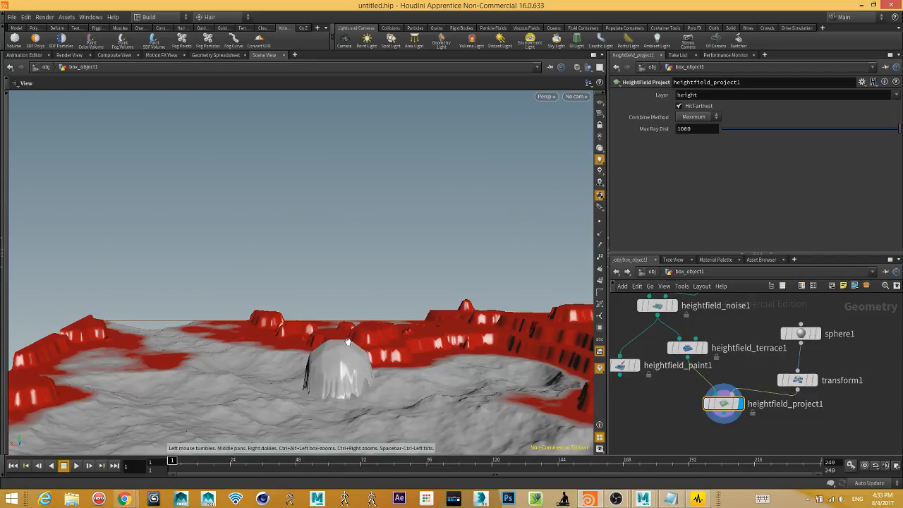
pyautogui.moveTo(423, 367); pyautogui.dragTo(463, 370)
pyautogui.moveTo(464, 370); pyautogui.dragTo(332, 400, button='middle')
pyautogui.moveTo(333, 401); pyautogui.dragTo(381, 317, button='right')
pyautogui.moveTo(381, 317); pyautogui.dragTo(423, 176, button='middle')
pyautogui.moveTo(424, 175); pyautogui.dragTo(444, 353)
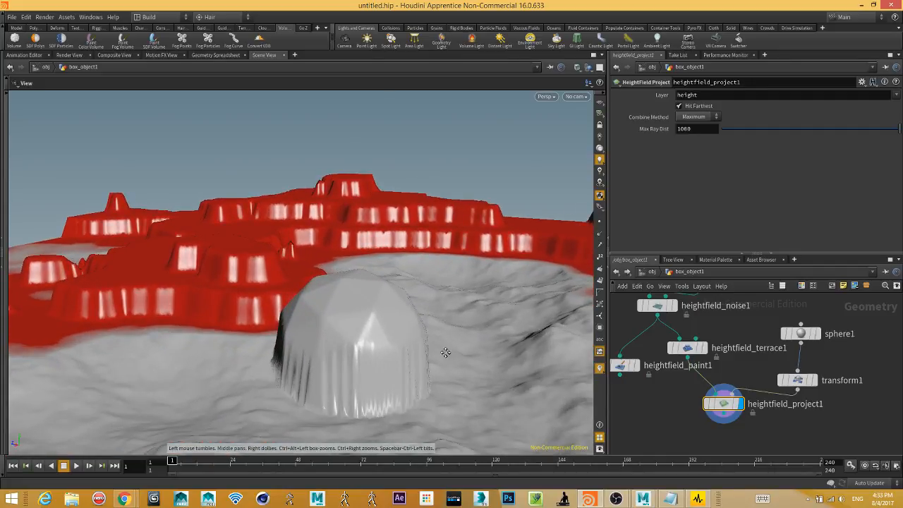
# Display sphere1, transform1 and heightfield_project1 in turn to compare the source sphere with its projection on the terrain.
pyautogui.moveTo(444, 353); pyautogui.dragTo(319, 292, button='right')
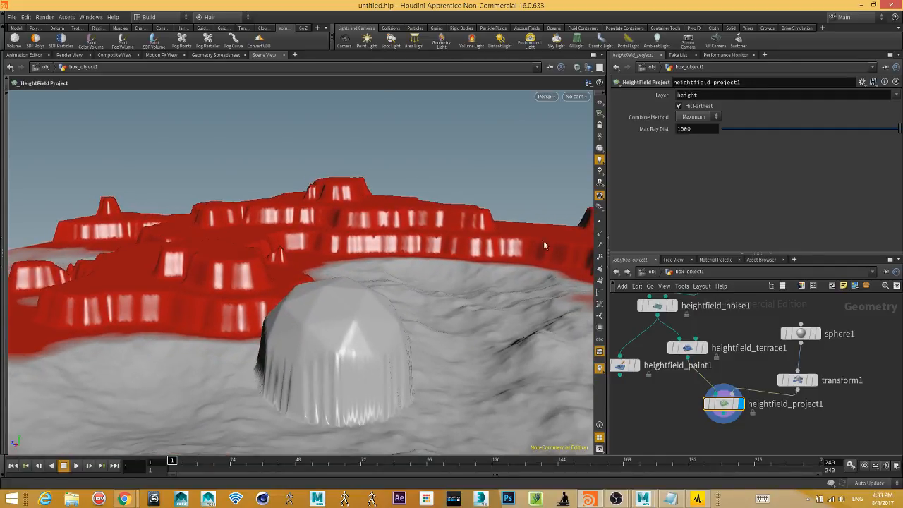
pyautogui.click(818, 333)
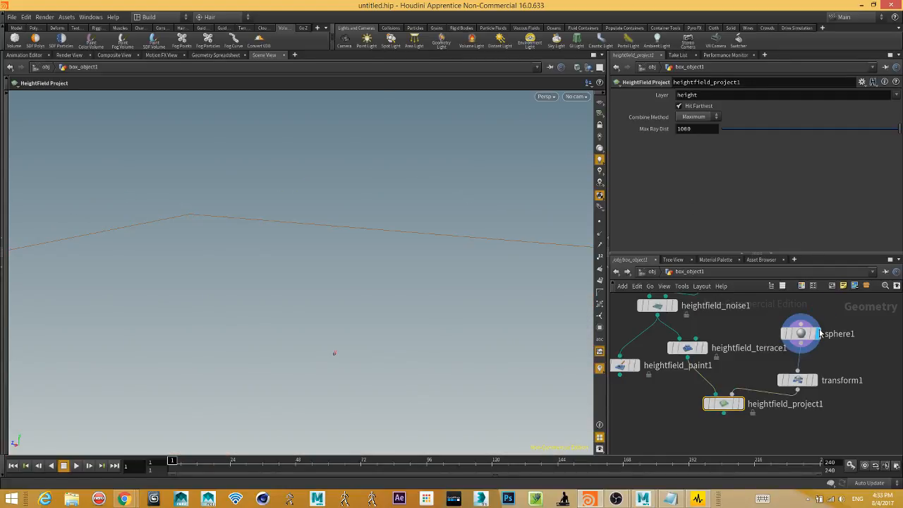
pyautogui.click(814, 380)
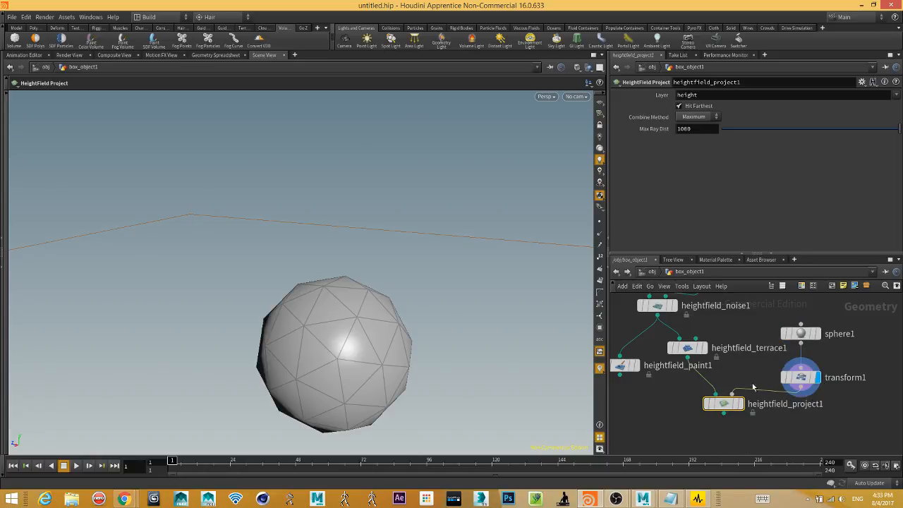
pyautogui.click(739, 408)
pyautogui.press('Escape')
pyautogui.moveTo(332, 328); pyautogui.dragTo(487, 251)
pyautogui.press('Return')
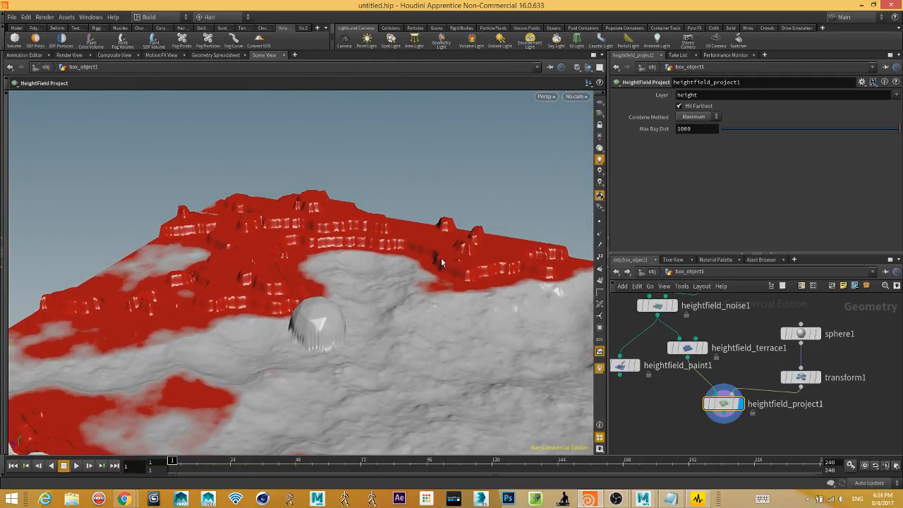
pyautogui.moveTo(386, 272); pyautogui.dragTo(524, 309)
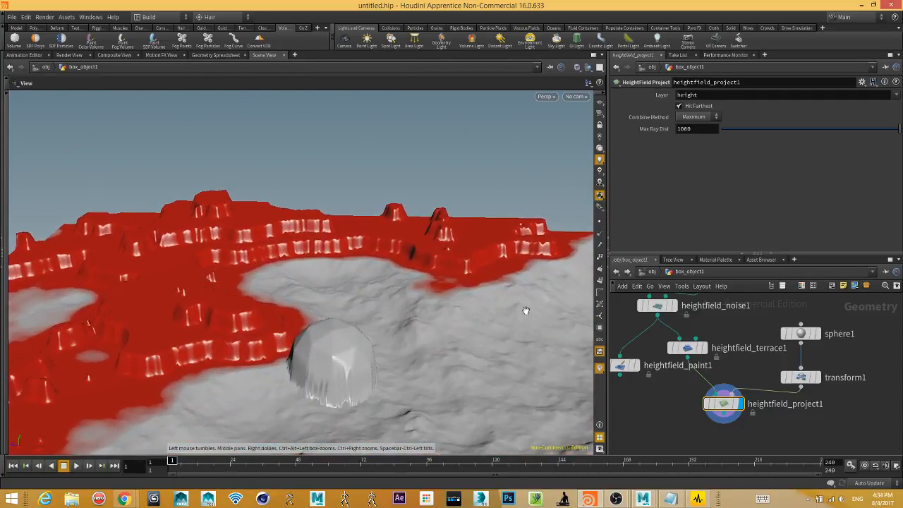
# Set transform1's Uniform Scale to about 104.3 to enlarge the sphere projected onto the terrain.
pyautogui.moveTo(803, 377)
pyautogui.mouseDown()
pyautogui.moveTo(797, 386)
pyautogui.moveTo(803, 382)
pyautogui.mouseUp()
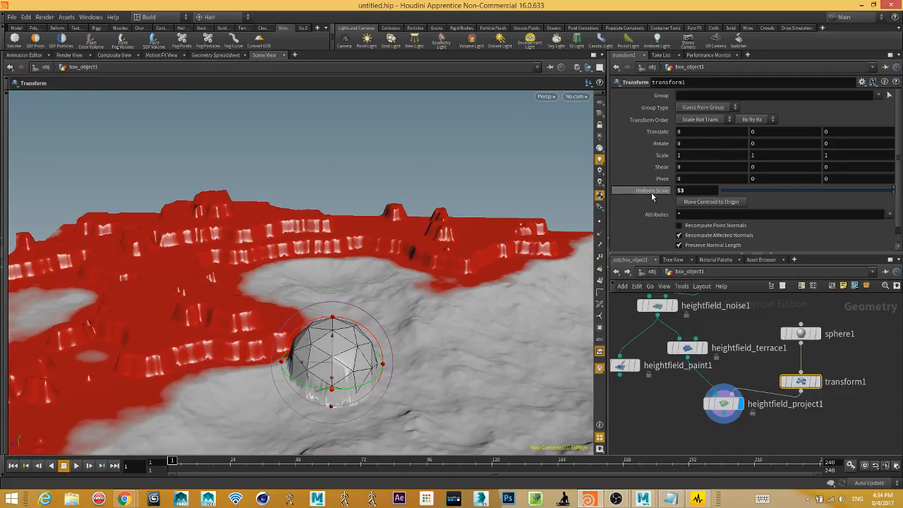
pyautogui.moveTo(652, 192); pyautogui.dragTo(653, 167, button='middle')
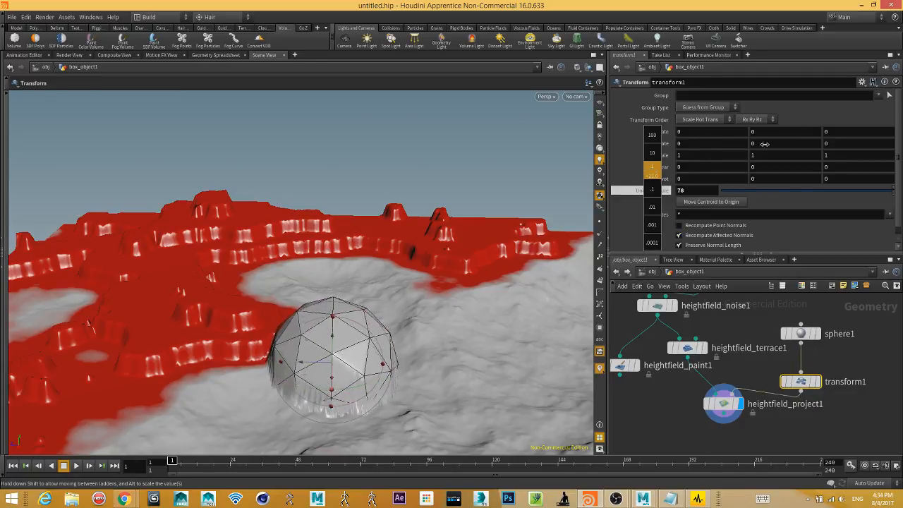
pyautogui.moveTo(764, 144); pyautogui.dragTo(653, 242, button='middle')
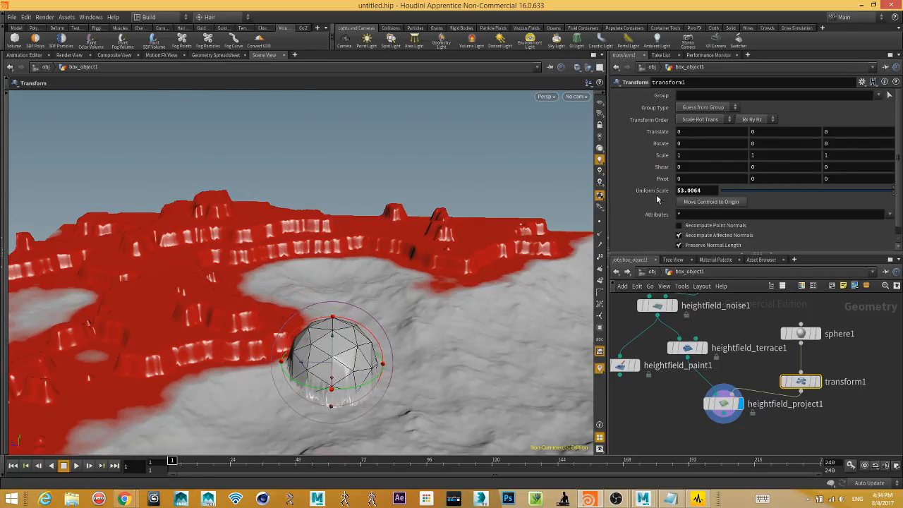
pyautogui.moveTo(656, 192); pyautogui.dragTo(656, 215, button='middle')
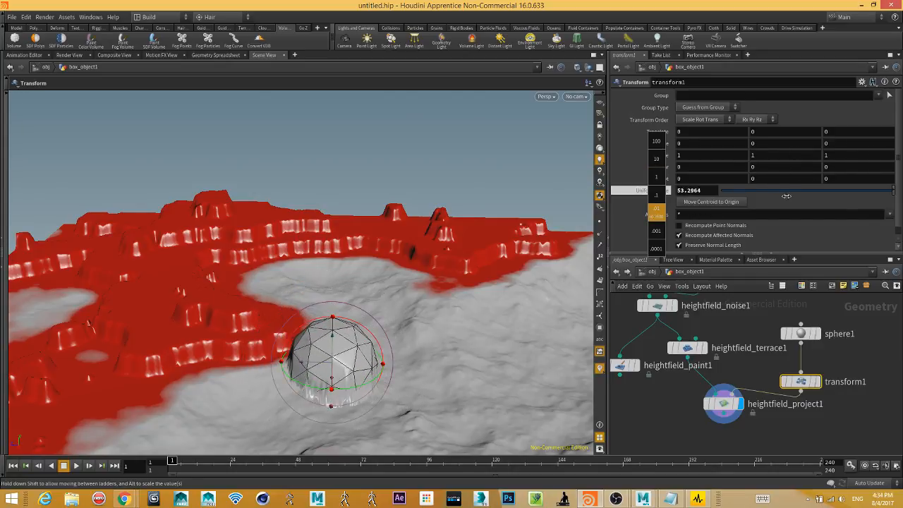
pyautogui.moveTo(785, 195); pyautogui.dragTo(799, 213, button='middle')
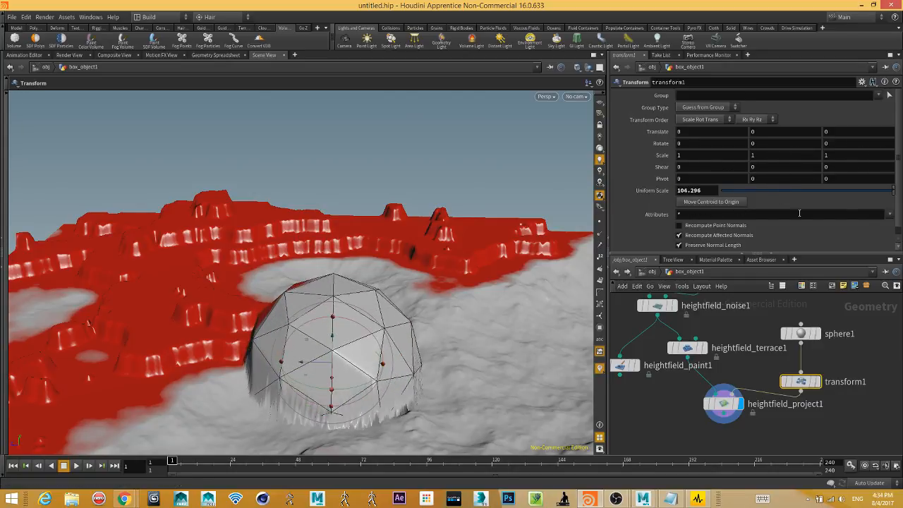
pyautogui.press('Escape')
pyautogui.moveTo(462, 329); pyautogui.dragTo(423, 338)
pyautogui.press('Return')
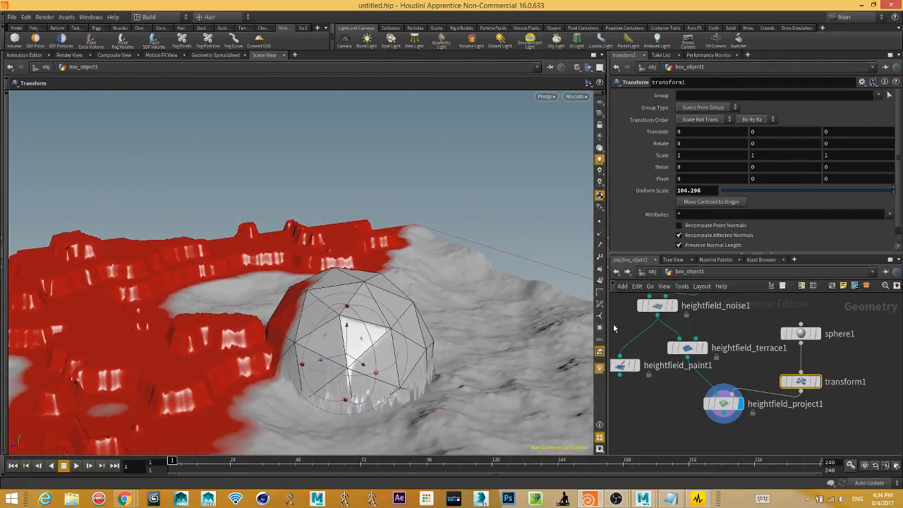
# Move the sphere1 and transform1 nodes farther from heightfield_project1 and show the Deform shelf tools.
pyautogui.moveTo(851, 321); pyautogui.dragTo(839, 338)
pyautogui.click(839, 401)
pyautogui.press('Tab')
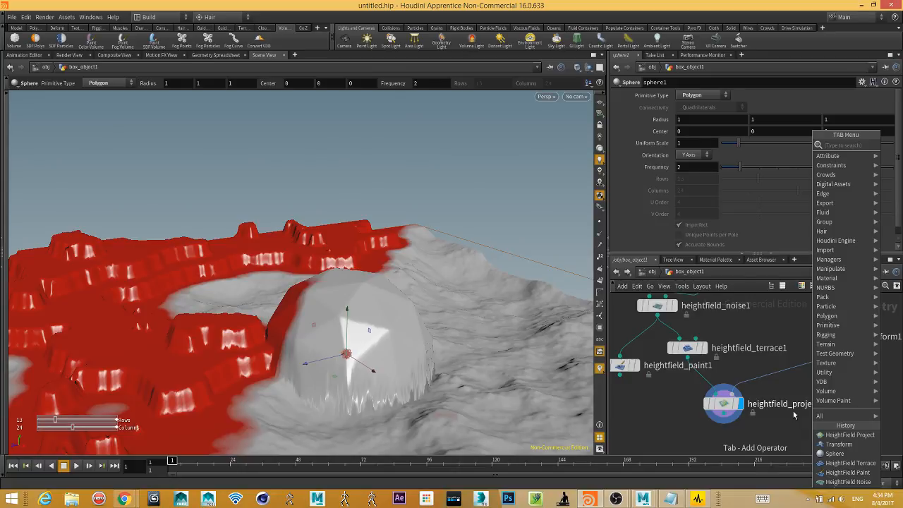
pyautogui.doubleClick(328, 6)
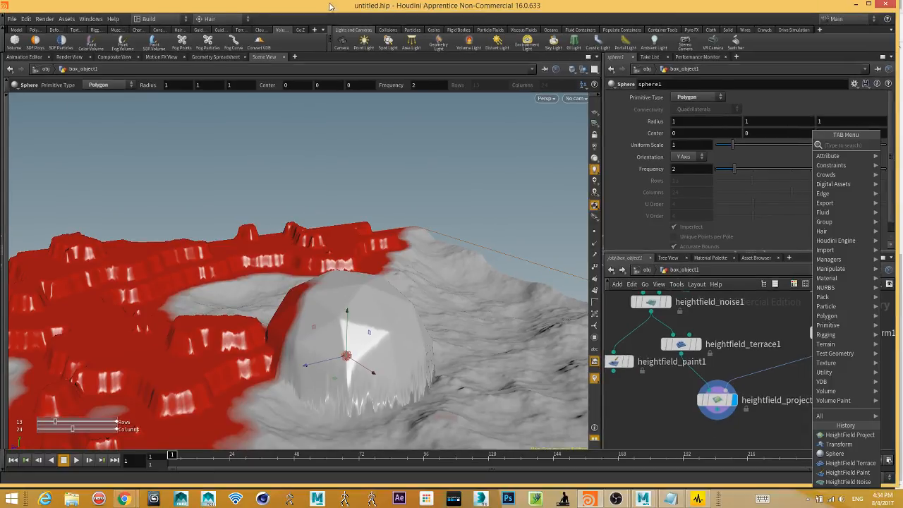
pyautogui.doubleClick(280, 14)
pyautogui.click(57, 28)
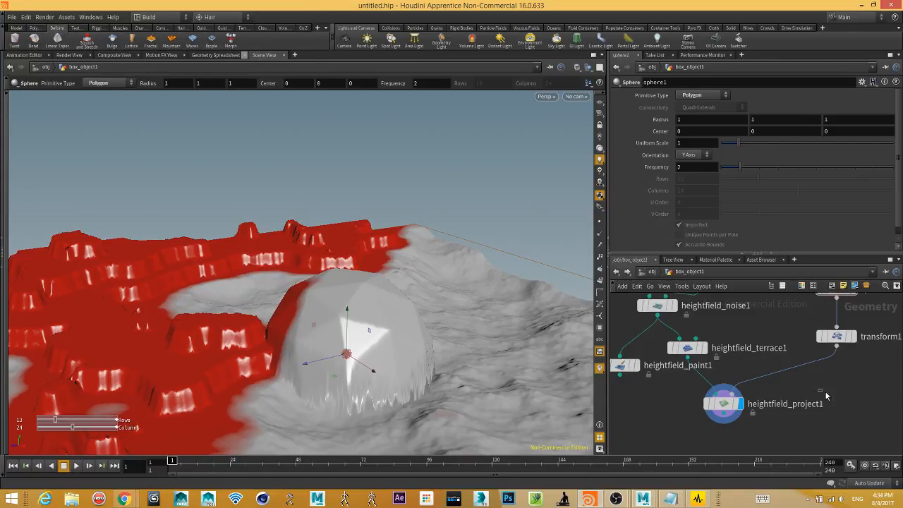
# Insert a Mountain node between transform1 and heightfield_project1 and display its output.
pyautogui.press('Tab')
pyautogui.write('mo')
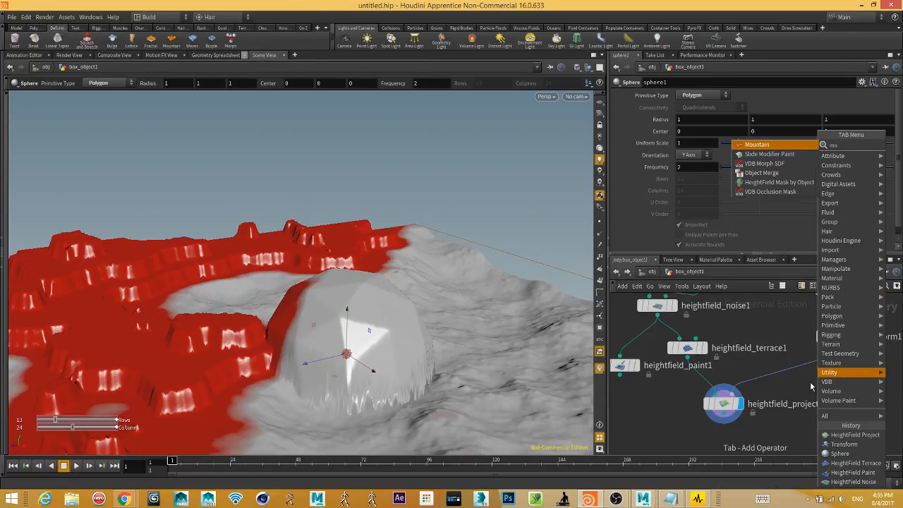
pyautogui.press('Return')
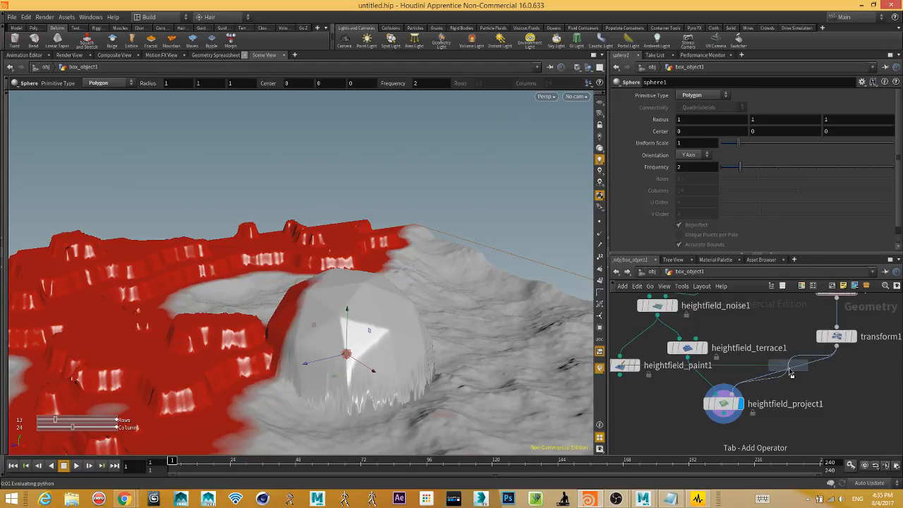
pyautogui.click(791, 373)
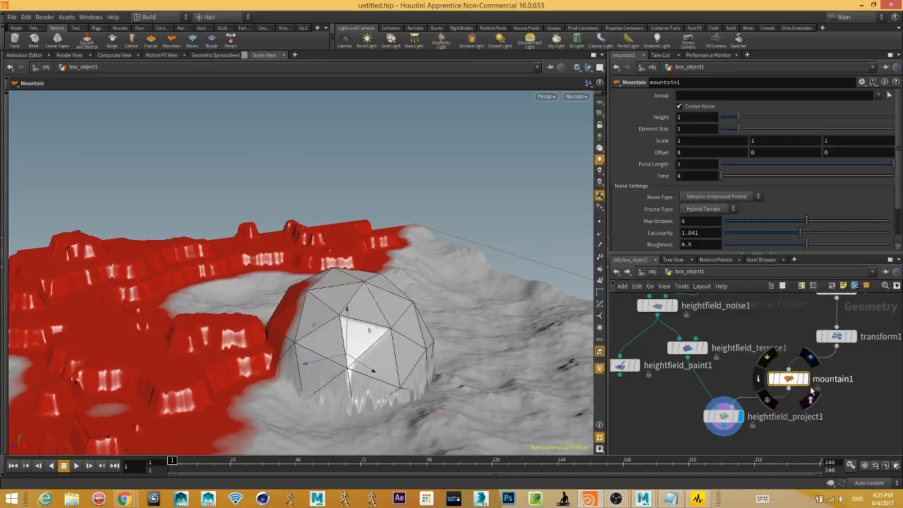
pyautogui.click(807, 378)
pyautogui.press('Escape')
pyautogui.moveTo(438, 332); pyautogui.dragTo(377, 282)
pyautogui.press('Return')
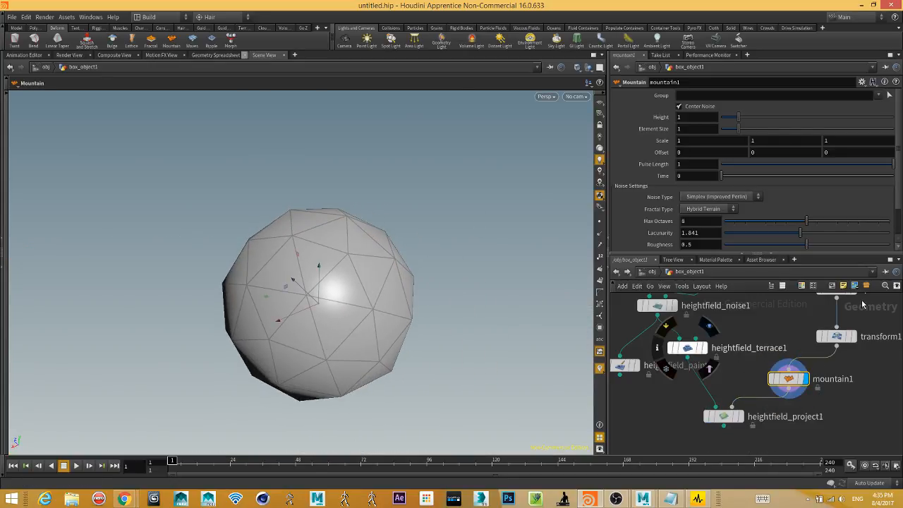
# Change sphere1's Primitive Type to Polygon Mesh.
pyautogui.moveTo(750, 328); pyautogui.dragTo(724, 374, button='middle')
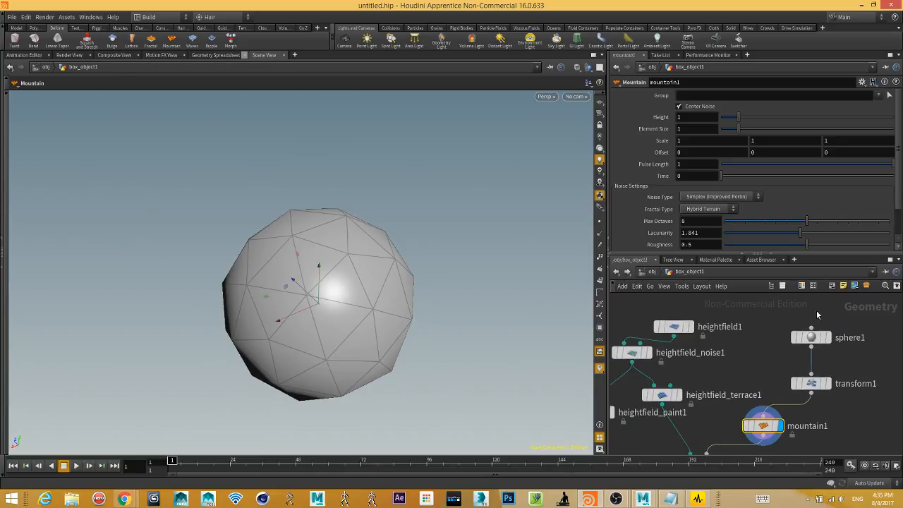
pyautogui.click(819, 340)
pyautogui.click(704, 95)
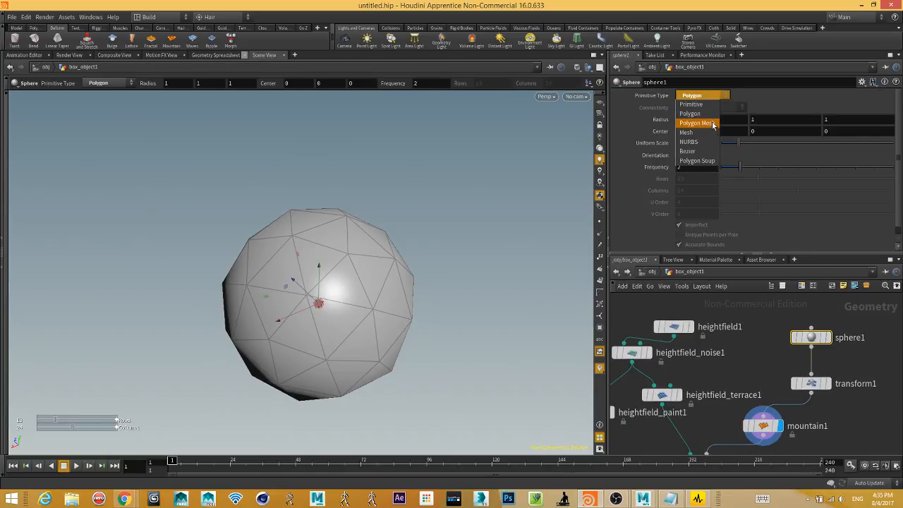
pyautogui.click(714, 124)
pyautogui.moveTo(762, 425); pyautogui.dragTo(763, 385, button='middle')
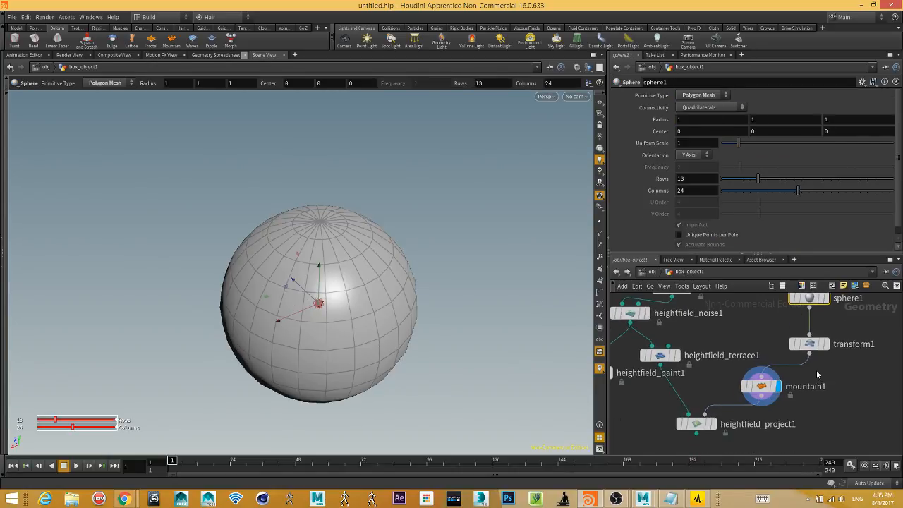
# Set mountain1's Height to 1.99, Element Size to 3.39 and Pulse Length to 1.02, and inspect the sphere.
pyautogui.click(763, 386)
pyautogui.moveTo(752, 164); pyautogui.dragTo(752, 151, button='middle')
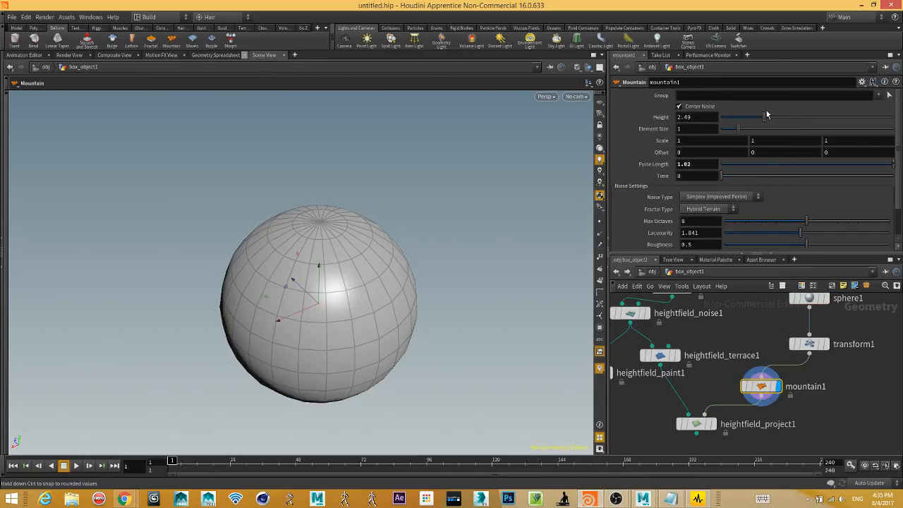
pyautogui.moveTo(743, 130); pyautogui.dragTo(762, 127)
pyautogui.press('Escape')
pyautogui.moveTo(452, 362)
pyautogui.mouseDown(button='middle')
pyautogui.moveTo(512, 387)
pyautogui.moveTo(508, 405)
pyautogui.moveTo(501, 362)
pyautogui.moveTo(452, 355)
pyautogui.mouseUp(button='middle')
pyautogui.scroll(2, 466, 359)
pyautogui.press('Return')
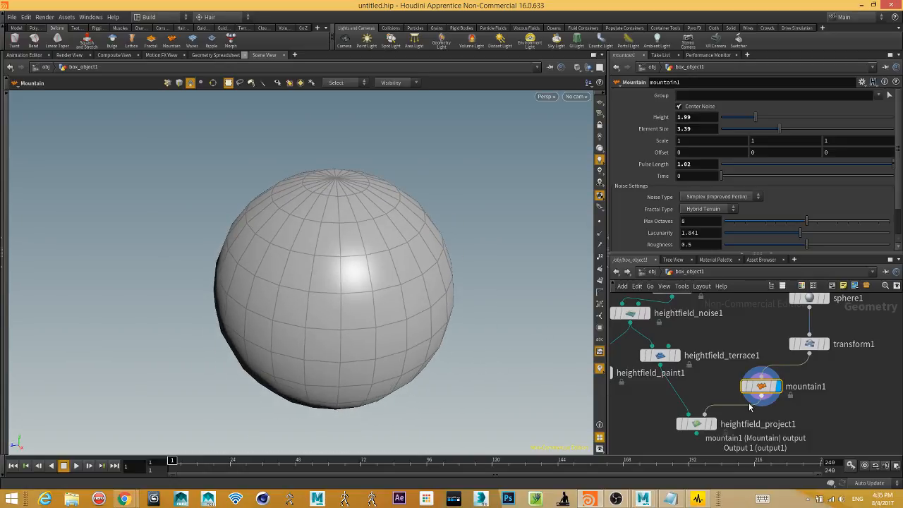
# Disconnect mountain1 from the project node and set its Height to 1.67, Element Size 2.35, Pulse Length 1 and Time 0.12.
pyautogui.press('y')
pyautogui.moveTo(762, 422)
pyautogui.mouseDown()
pyautogui.moveTo(716, 387)
pyautogui.moveTo(793, 382)
pyautogui.moveTo(814, 392)
pyautogui.mouseUp()
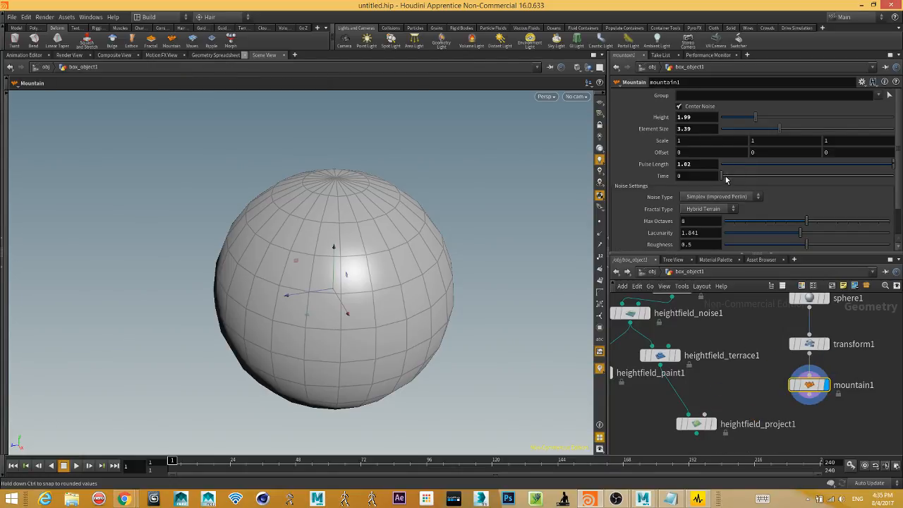
pyautogui.moveTo(893, 163)
pyautogui.mouseDown()
pyautogui.moveTo(790, 167)
pyautogui.moveTo(895, 168)
pyautogui.mouseUp()
pyautogui.moveTo(778, 130); pyautogui.dragTo(761, 129)
pyautogui.scroll(-1, 860, 389)
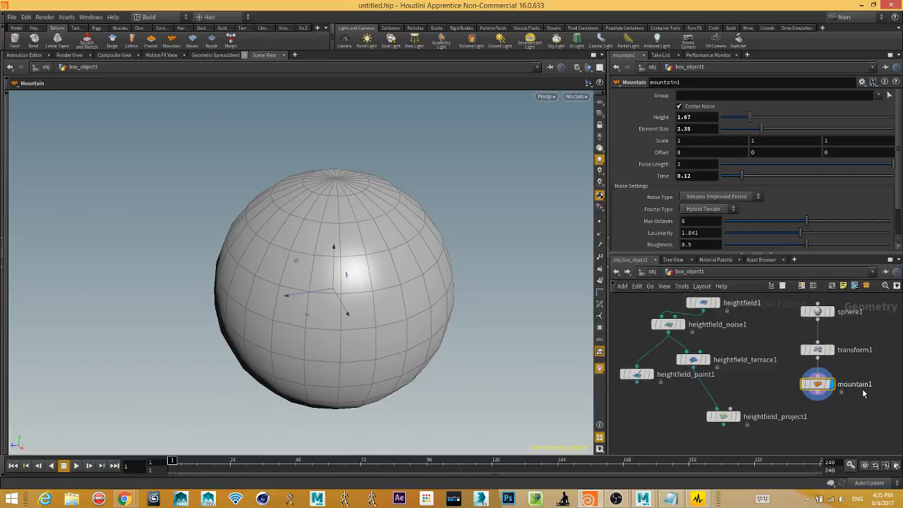
pyautogui.scroll(1, 862, 389)
pyautogui.moveTo(862, 389); pyautogui.dragTo(839, 436, button='middle')
pyautogui.scroll(-2, 817, 205)
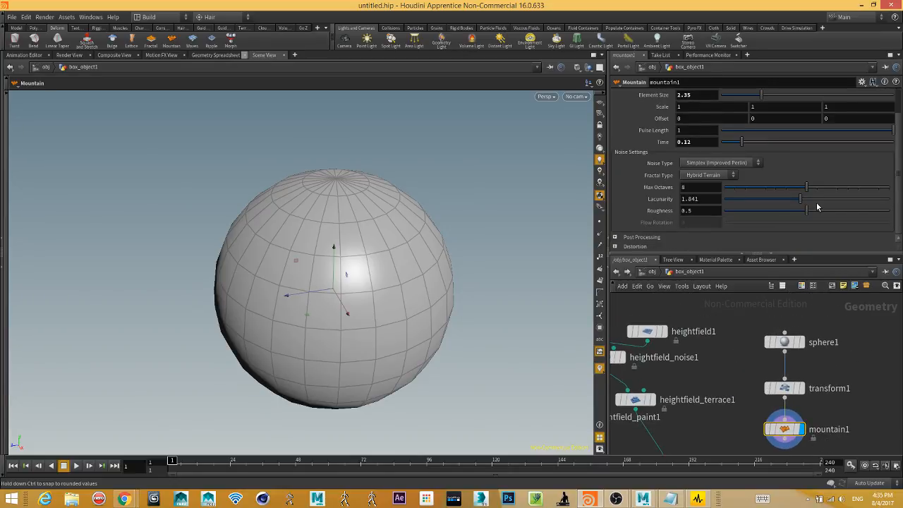
pyautogui.scroll(1, 816, 203)
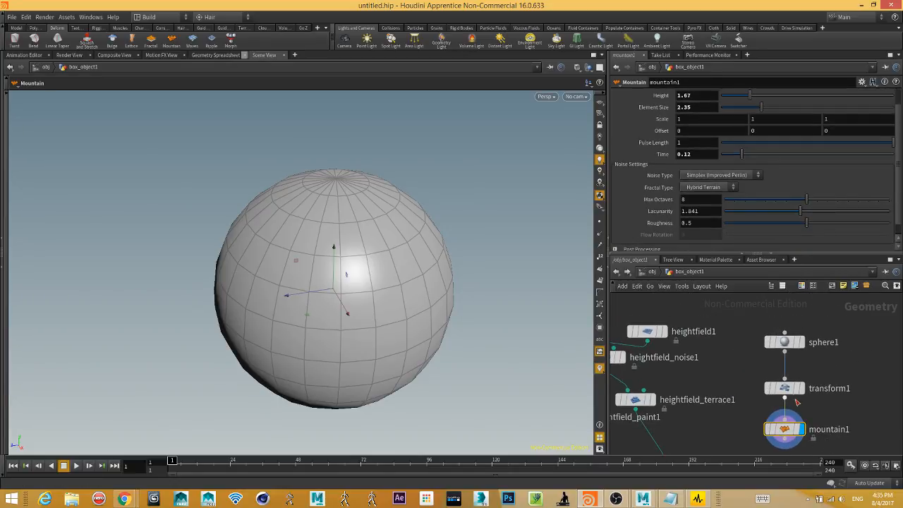
# Try the Primitive type on sphere1, and settle on Mesh as its Primitive Type.
pyautogui.click(783, 343)
pyautogui.click(711, 101)
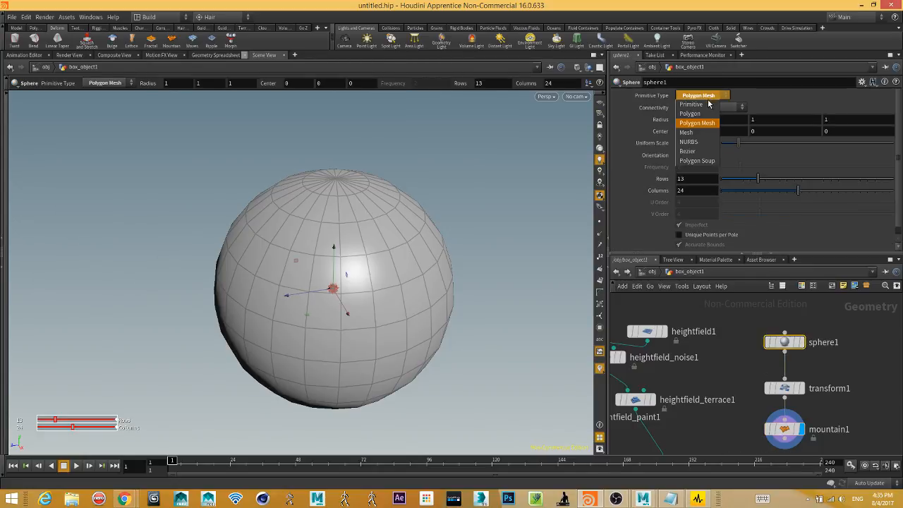
pyautogui.click(708, 104)
pyautogui.click(703, 101)
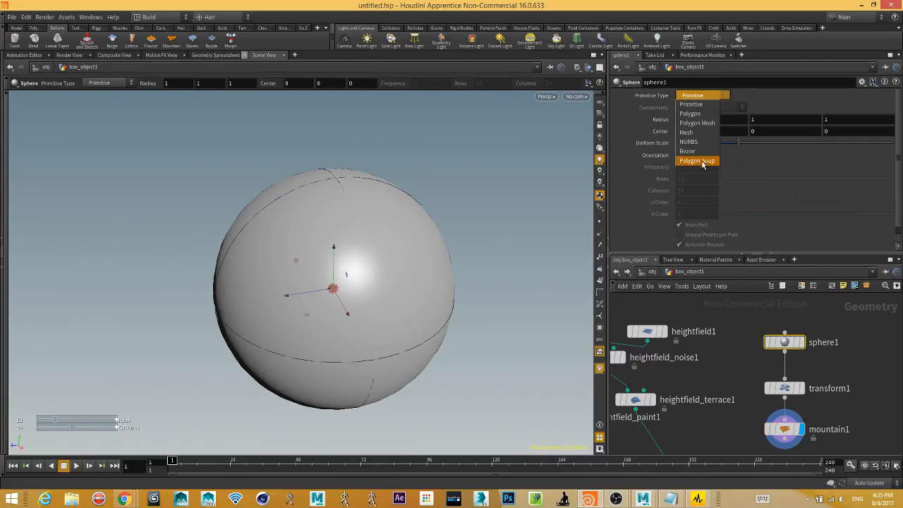
pyautogui.click(698, 132)
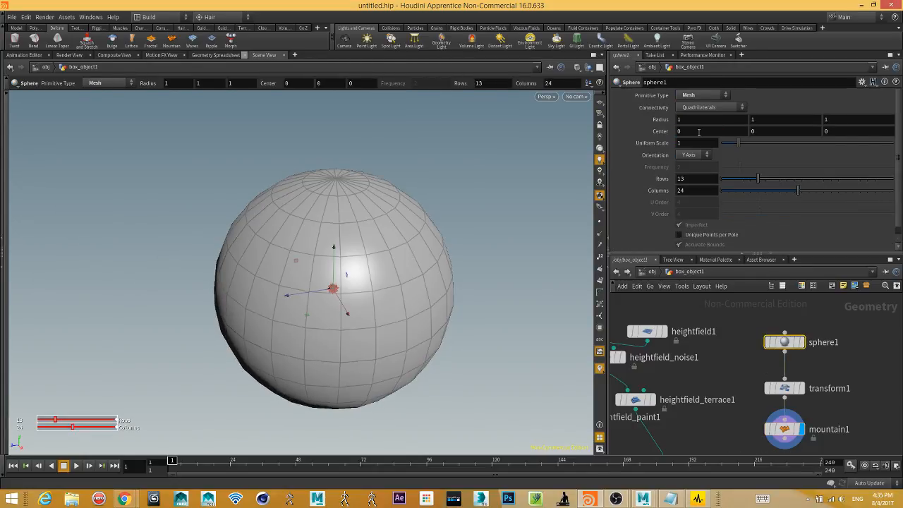
# Set mountain1's Height to 1.64 and Element Size to 4.62, and lower its Pulse Length.
pyautogui.click(785, 429)
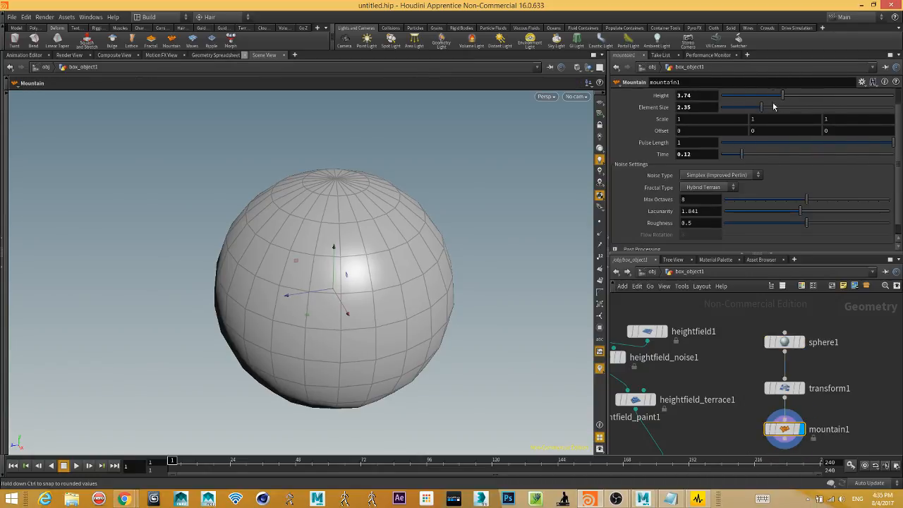
pyautogui.moveTo(774, 105); pyautogui.dragTo(801, 127)
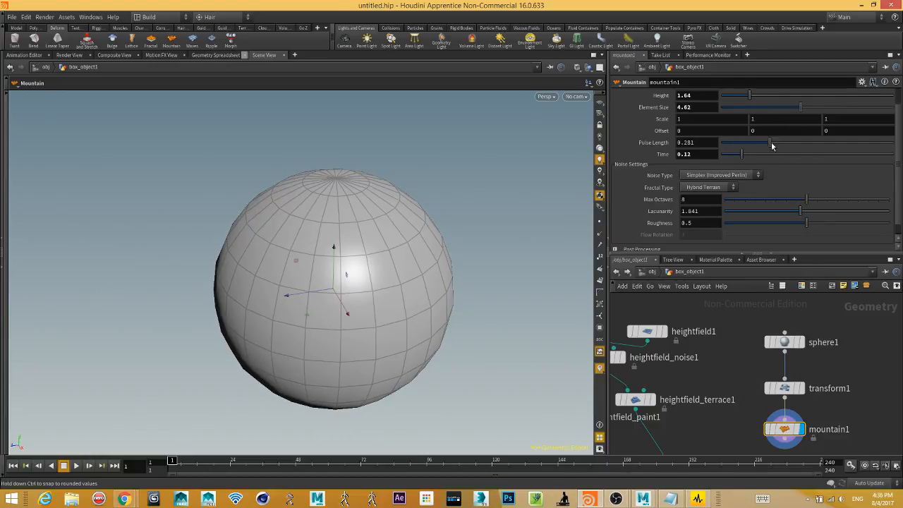
# Delete mountain1, wire transform1 back into heightfield_project1's second input, and display the projected terrain.
pyautogui.moveTo(855, 422); pyautogui.dragTo(864, 388, button='middle')
pyautogui.press('Delete')
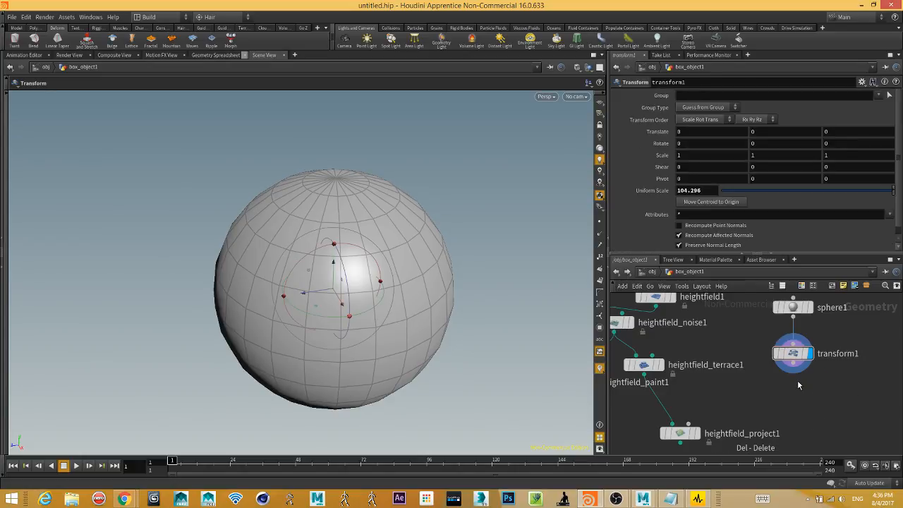
pyautogui.moveTo(793, 364)
pyautogui.mouseDown()
pyautogui.moveTo(692, 422)
pyautogui.moveTo(700, 443)
pyautogui.mouseUp()
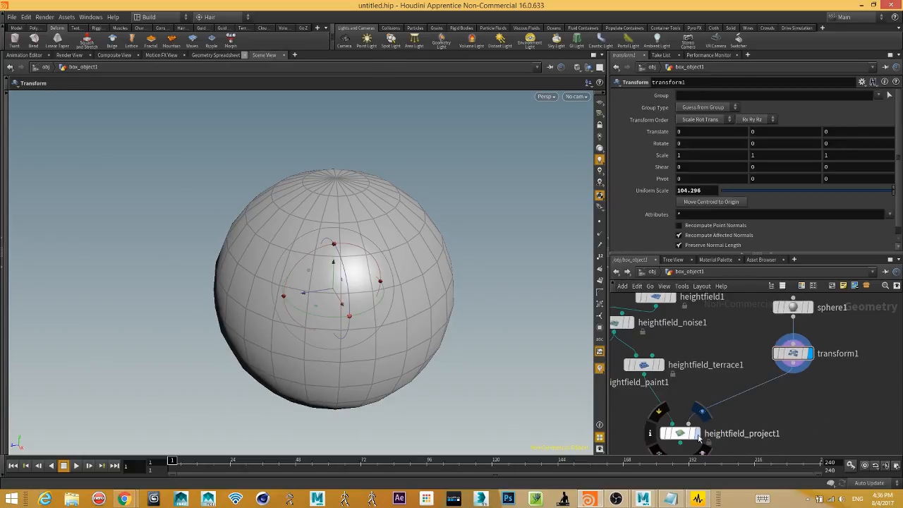
pyautogui.click(697, 435)
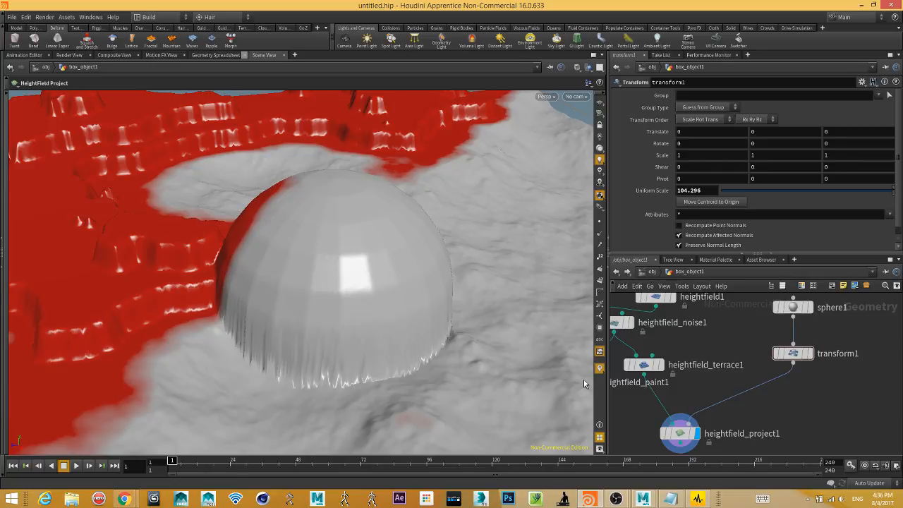
# Insert a Twist node between transform1 and heightfield_project1 and display its result.
pyautogui.press('Tab')
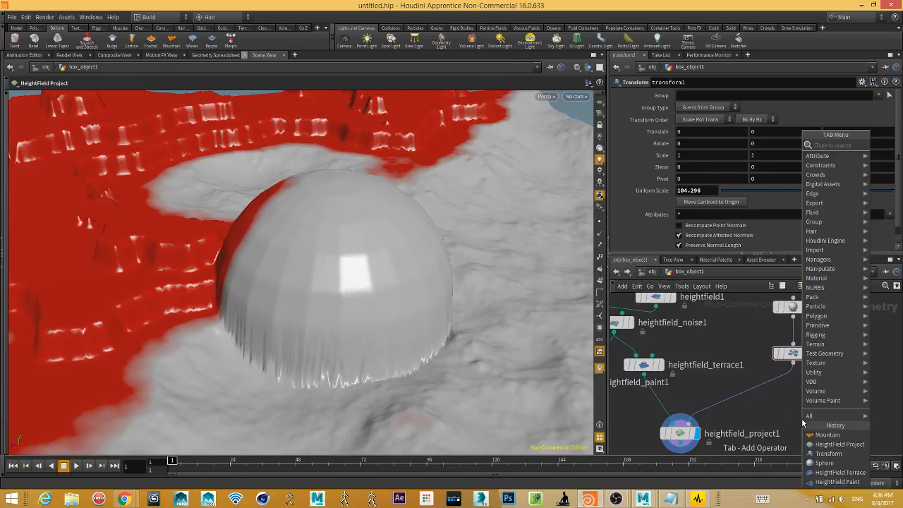
pyautogui.write('tub')
pyautogui.press('Return')
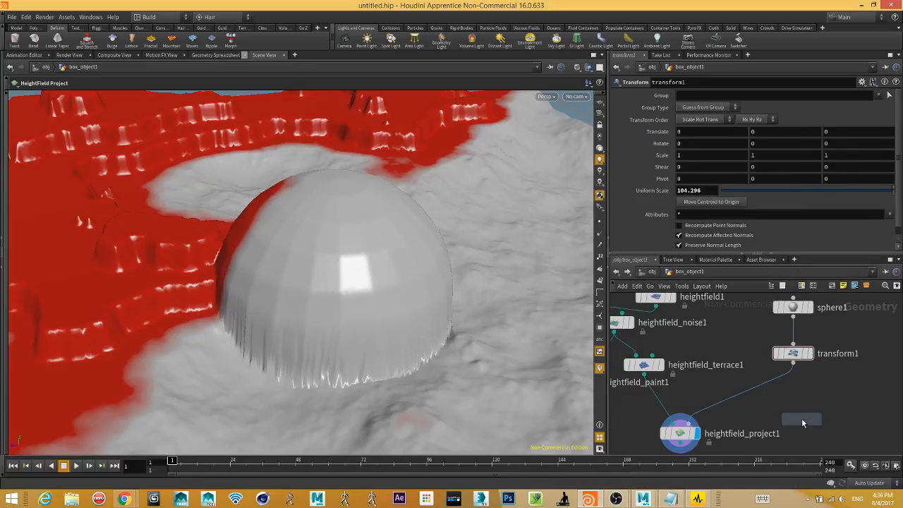
pyautogui.click(747, 393)
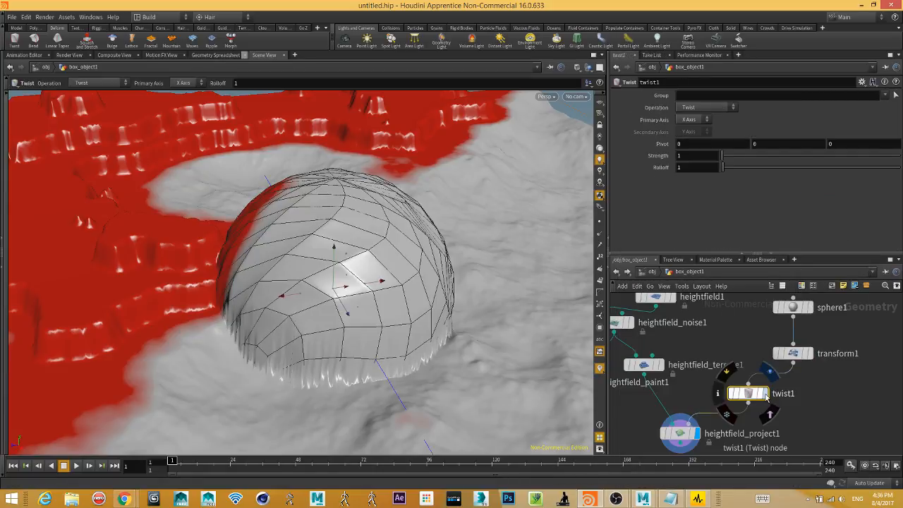
pyautogui.click(766, 395)
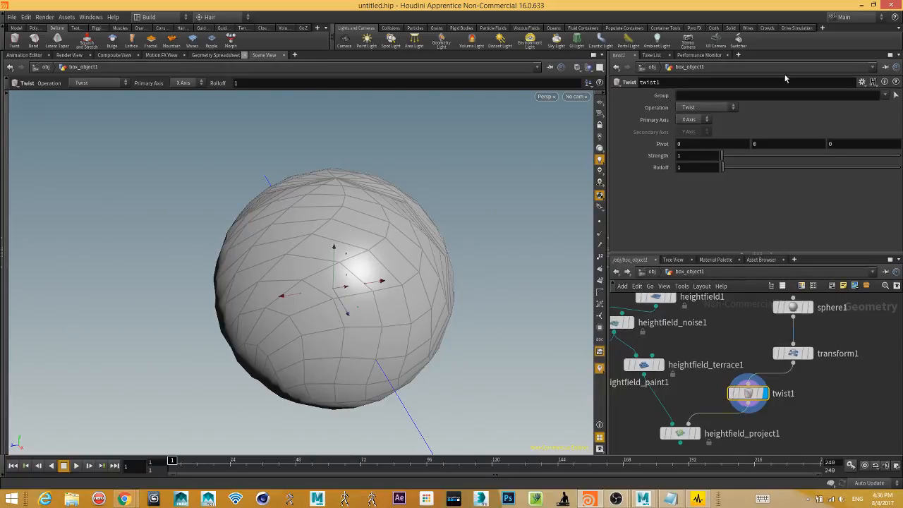
# Try higher Strength values on twist1, settle on 1.5, and check the twisted sphere.
pyautogui.moveTo(727, 163)
pyautogui.mouseDown()
pyautogui.moveTo(745, 163)
pyautogui.moveTo(727, 165)
pyautogui.mouseUp()
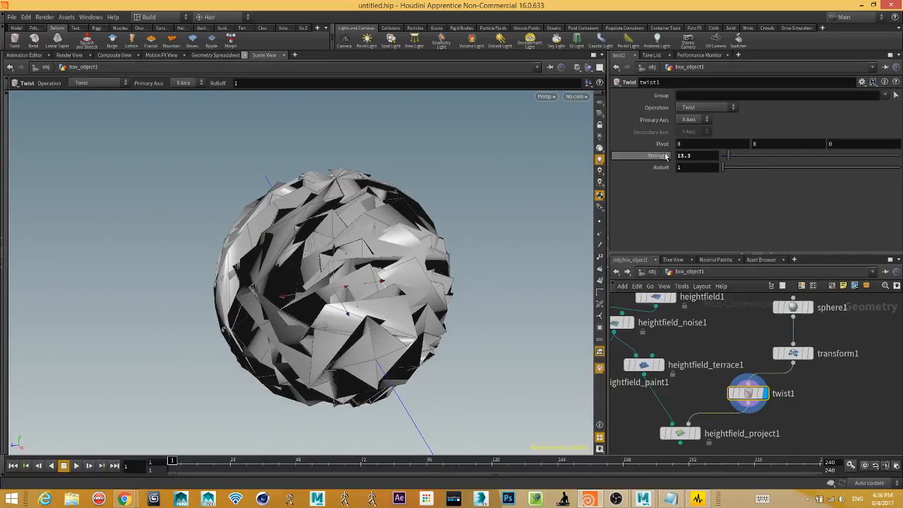
pyautogui.moveTo(659, 155); pyautogui.dragTo(521, 187, button='middle')
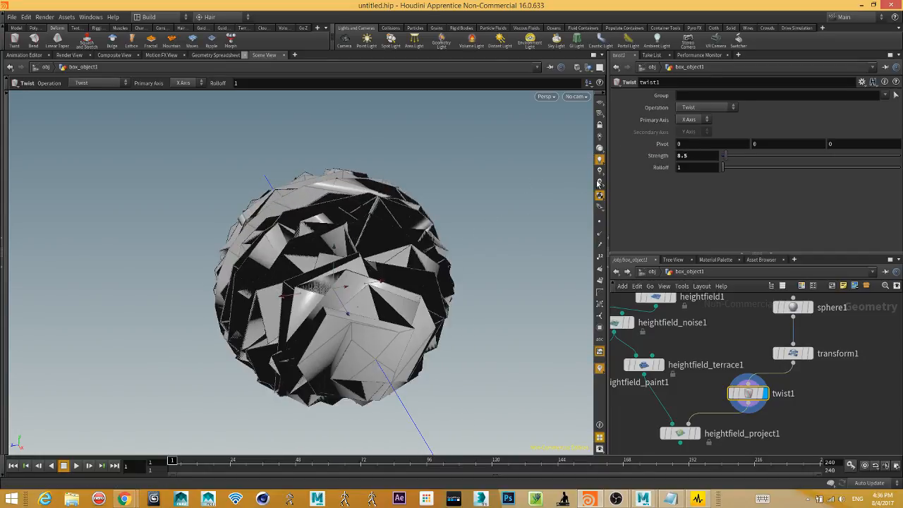
pyautogui.moveTo(653, 156); pyautogui.dragTo(620, 135, button='middle')
pyautogui.press('Escape')
pyautogui.moveTo(487, 314); pyautogui.dragTo(374, 291)
pyautogui.press('Return')
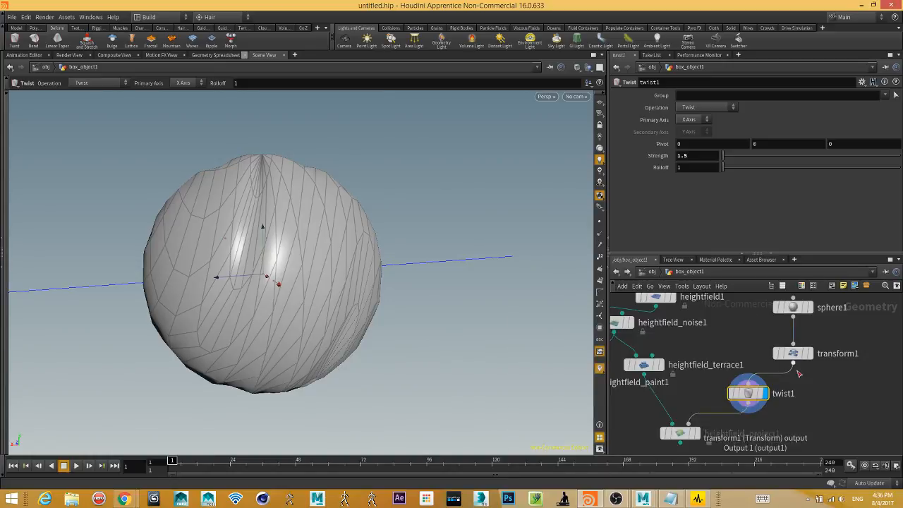
# Insert a Subdivide node between twist1 and heightfield_project1, display it, and set its Depth to 2.
pyautogui.moveTo(759, 421); pyautogui.dragTo(798, 359, button='middle')
pyautogui.press('Tab')
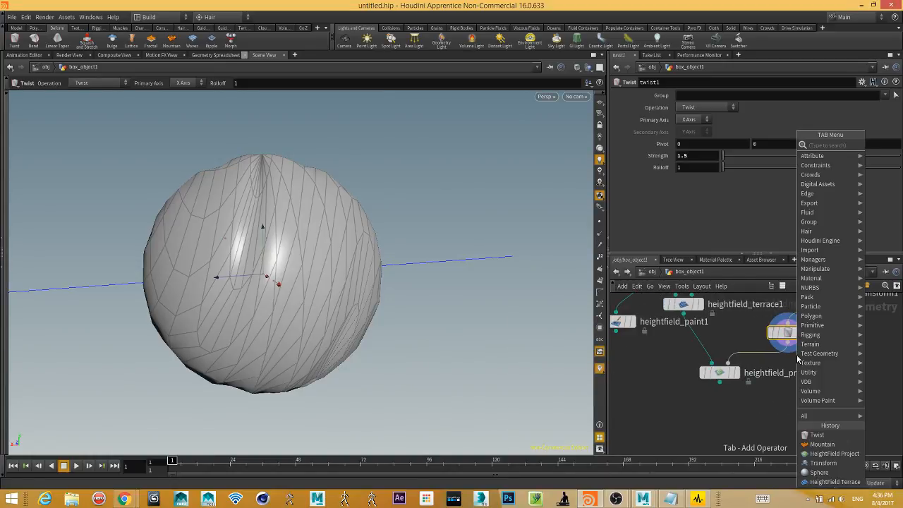
pyautogui.write('sub')
pyautogui.press('Return')
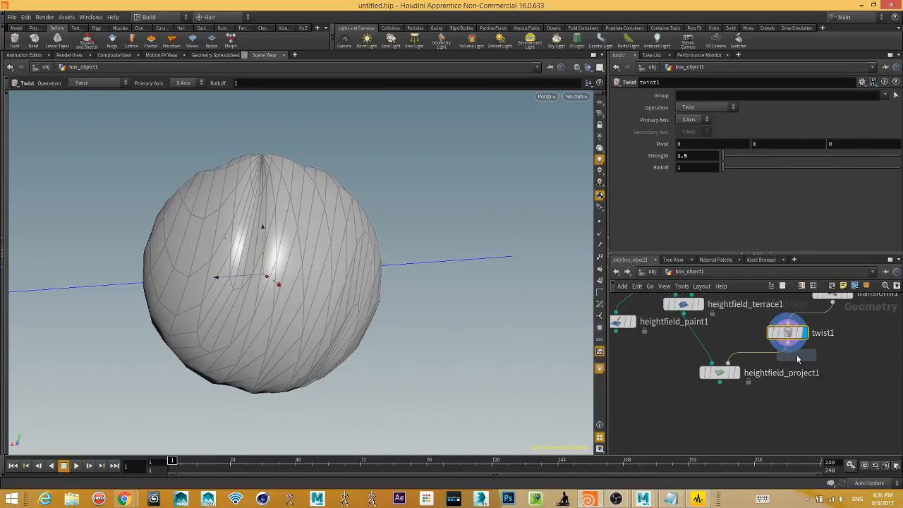
pyautogui.click(749, 374)
pyautogui.click(774, 374)
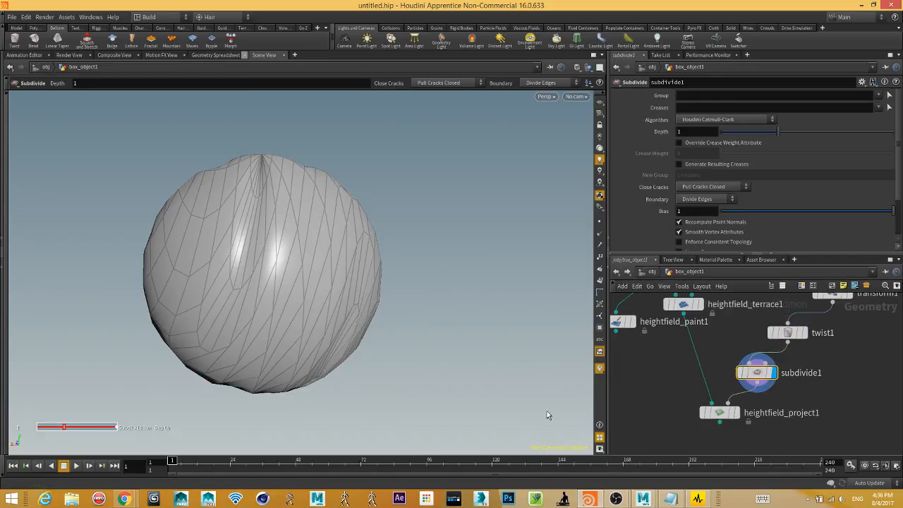
pyautogui.moveTo(424, 309); pyautogui.dragTo(545, 296)
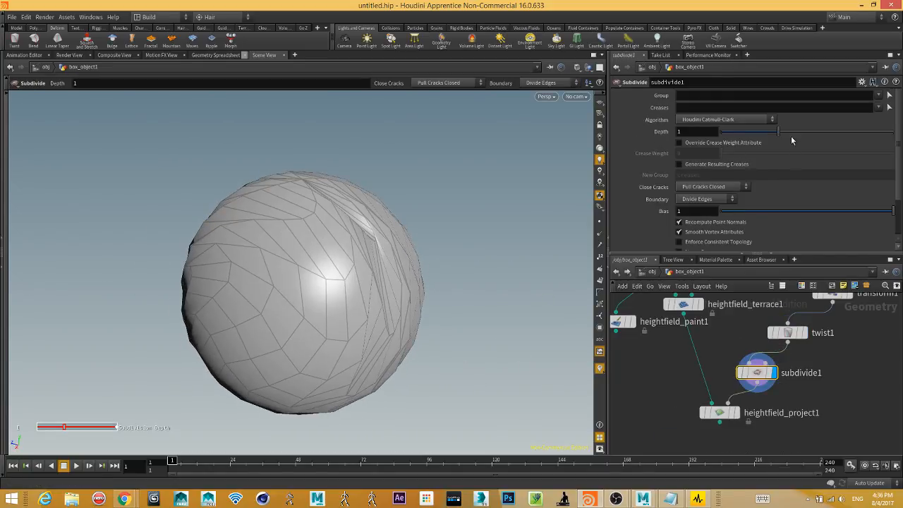
# Display and select heightfield_project1 to check the twisted sphere projected onto the terrain.
pyautogui.moveTo(705, 423); pyautogui.dragTo(723, 386, button='middle')
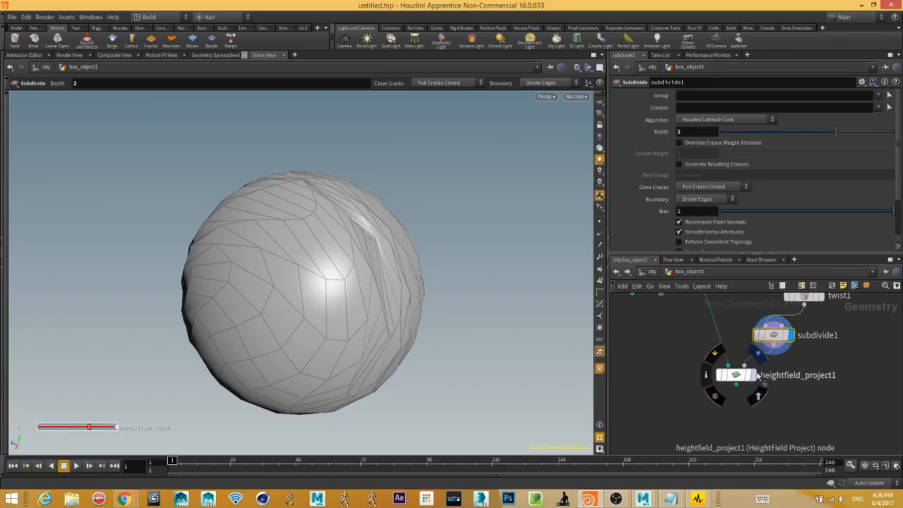
pyautogui.click(752, 375)
pyautogui.moveTo(574, 378); pyautogui.dragTo(522, 346)
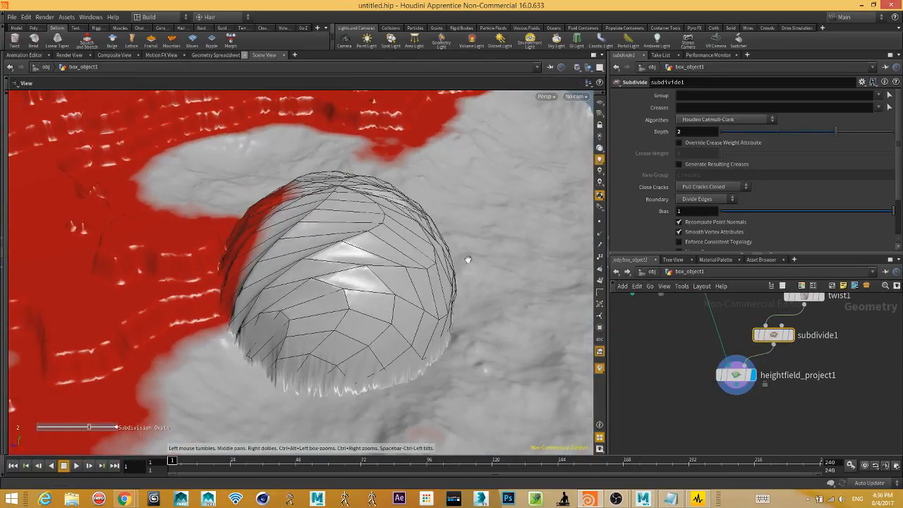
pyautogui.click(737, 378)
pyautogui.moveTo(343, 195); pyautogui.dragTo(412, 354)
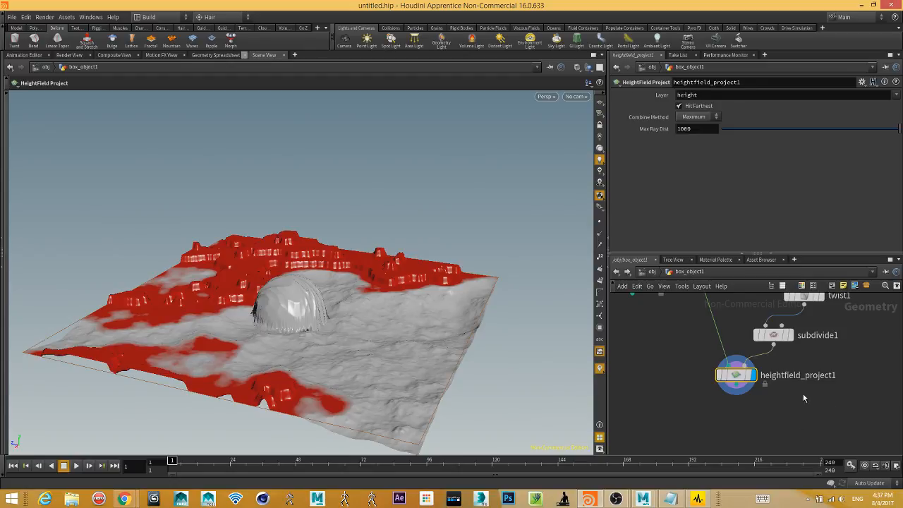
# Add a Convert node after heightfield_project1 and display the terrain as polygons.
pyautogui.moveTo(802, 398); pyautogui.dragTo(826, 374, button='middle')
pyautogui.click(767, 321)
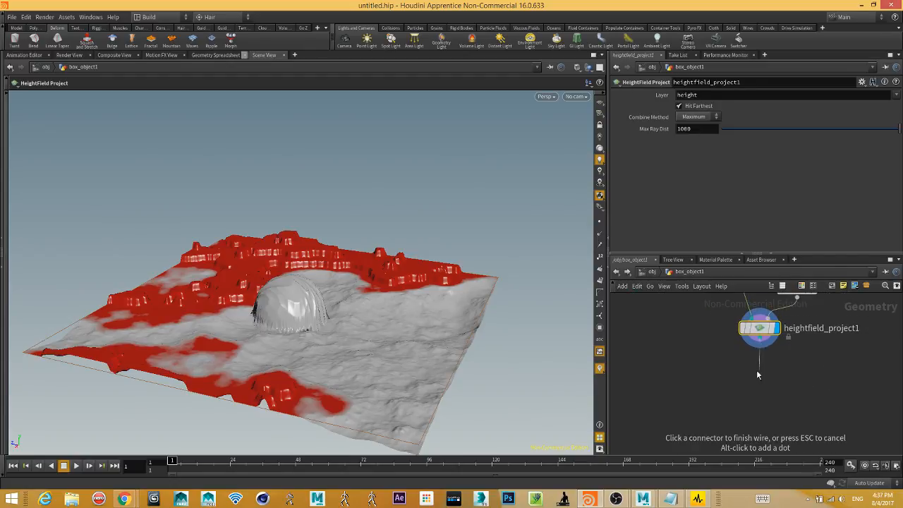
pyautogui.click(754, 363)
pyautogui.write('con')
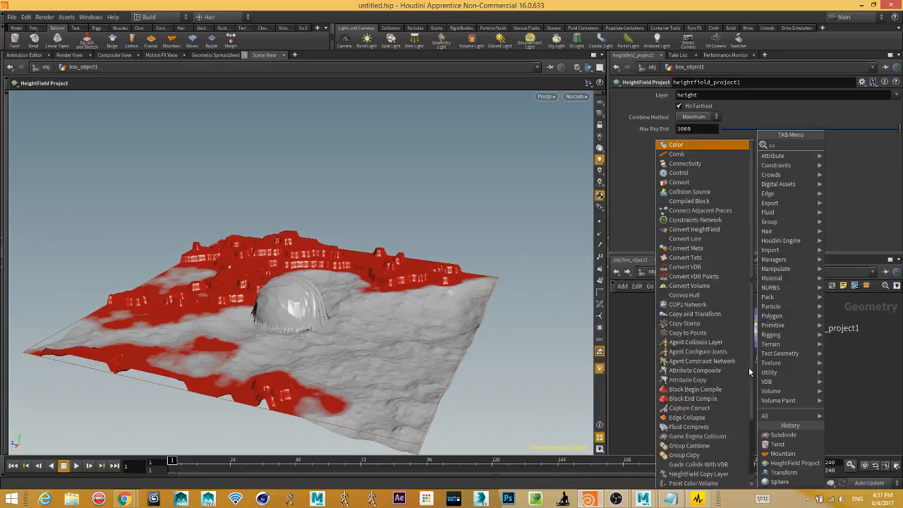
pyautogui.press('Down')
pyautogui.press('Down')
pyautogui.press('Return')
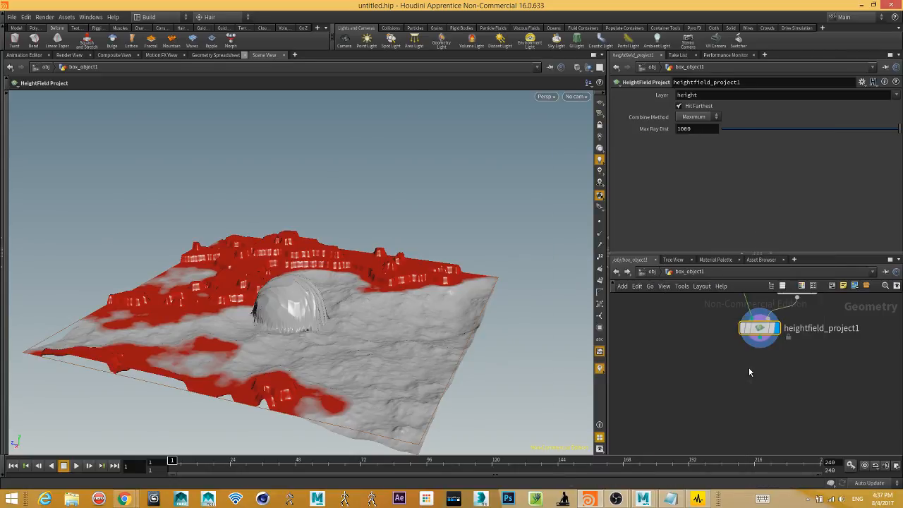
pyautogui.click(748, 367)
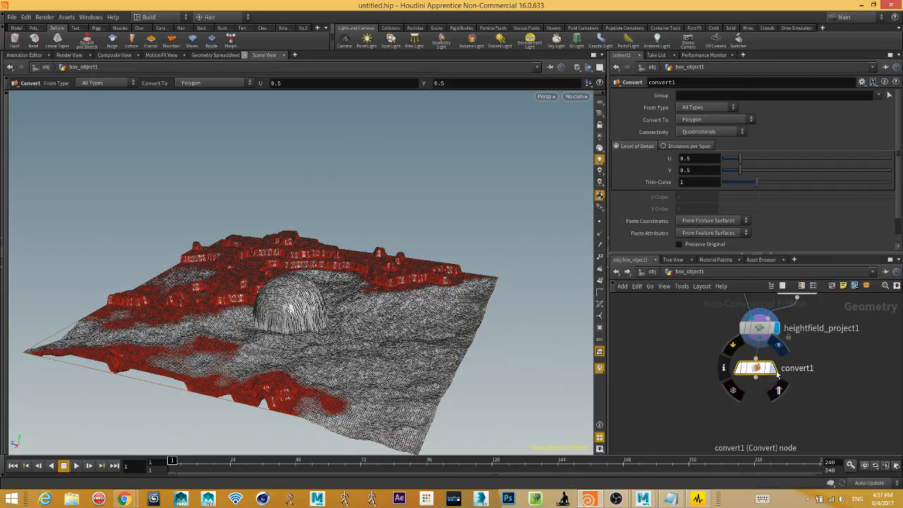
pyautogui.click(777, 368)
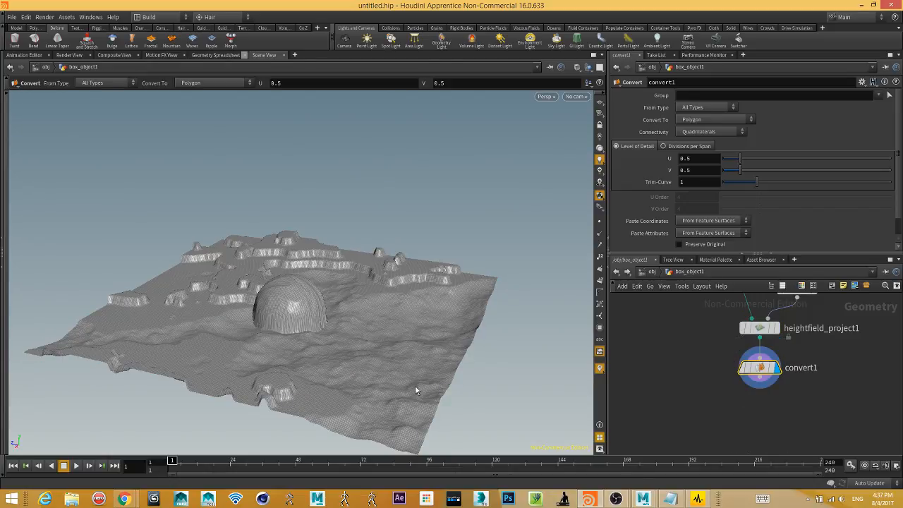
# Examine the converted polygon mesh around the projected dome and the terraces from several angles.
pyautogui.press('Escape')
pyautogui.moveTo(415, 385); pyautogui.dragTo(416, 362)
pyautogui.scroll(10, 416, 362)
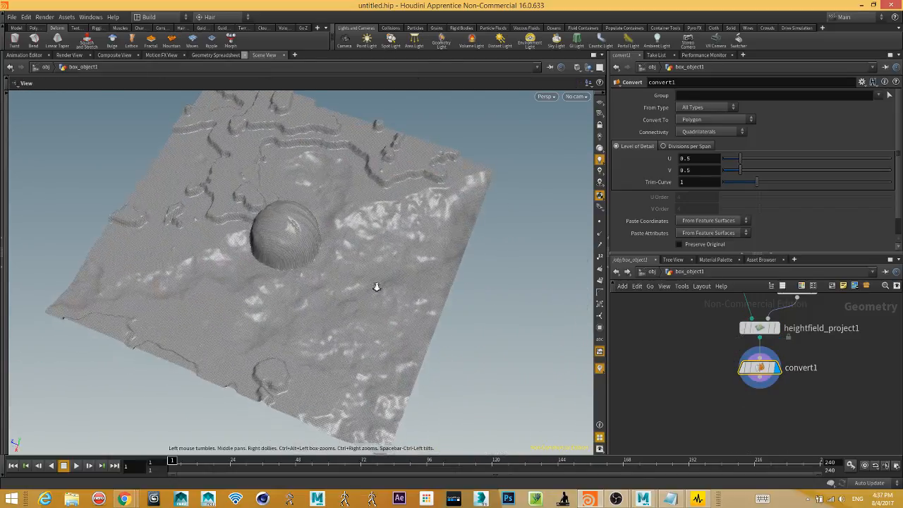
pyautogui.moveTo(320, 328); pyautogui.dragTo(299, 282)
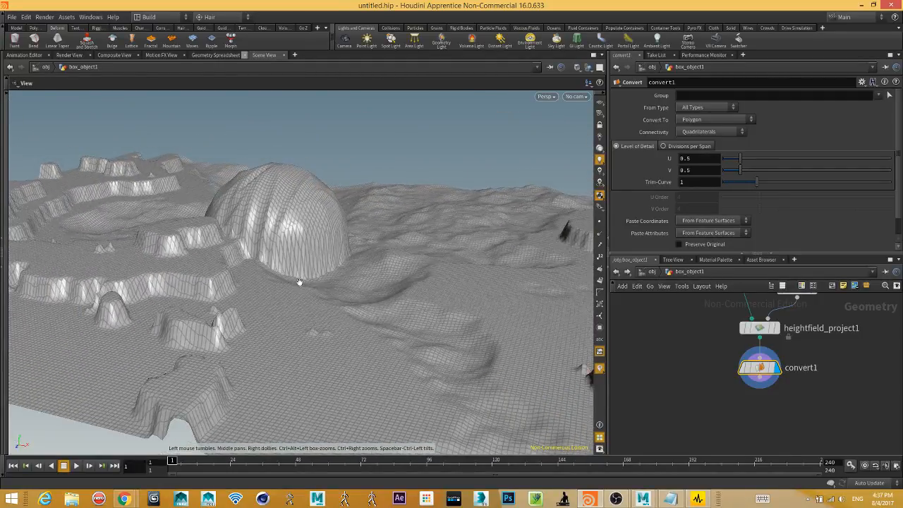
pyautogui.moveTo(427, 339); pyautogui.dragTo(426, 315)
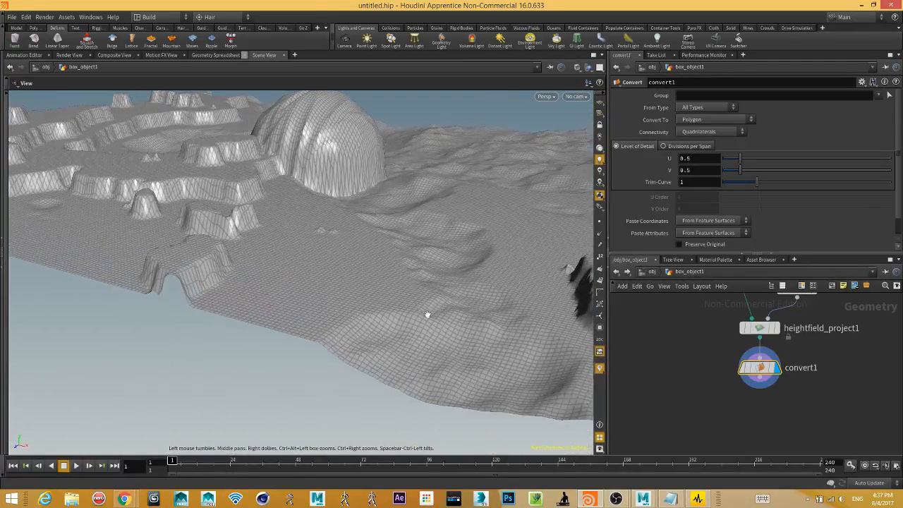
pyautogui.moveTo(420, 366); pyautogui.dragTo(463, 415)
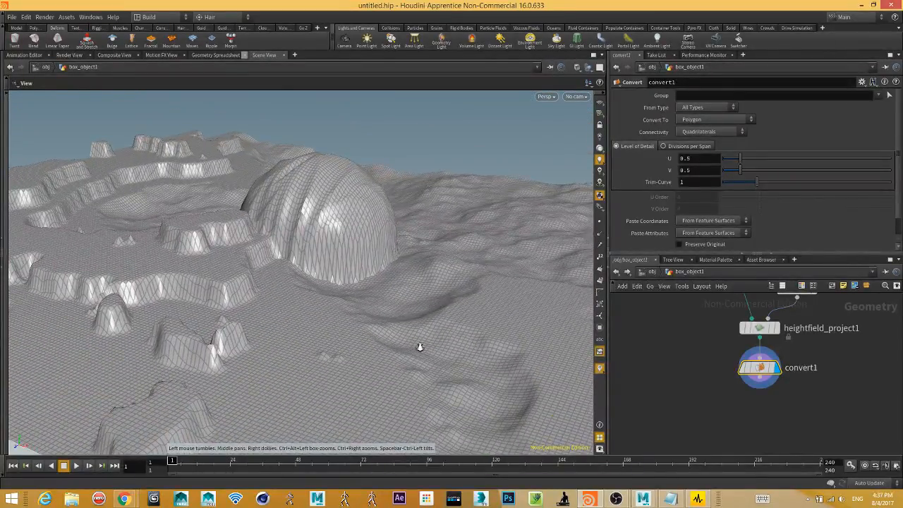
pyautogui.moveTo(420, 347); pyautogui.dragTo(489, 385)
pyautogui.moveTo(418, 384); pyautogui.dragTo(405, 366)
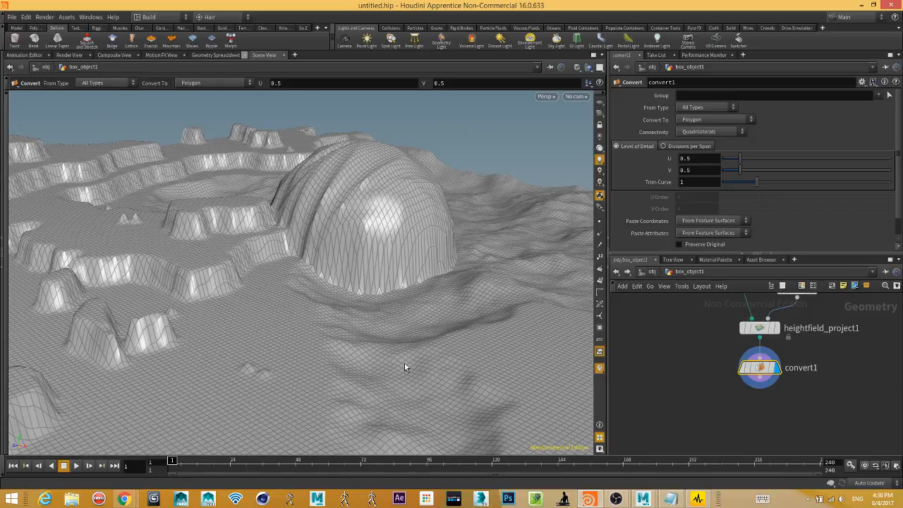
# Review the parameters of heightfield_terrace1 and heightfield1, including the grid's Size, against the polygon terrain.
pyautogui.moveTo(826, 323); pyautogui.dragTo(745, 423, button='middle')
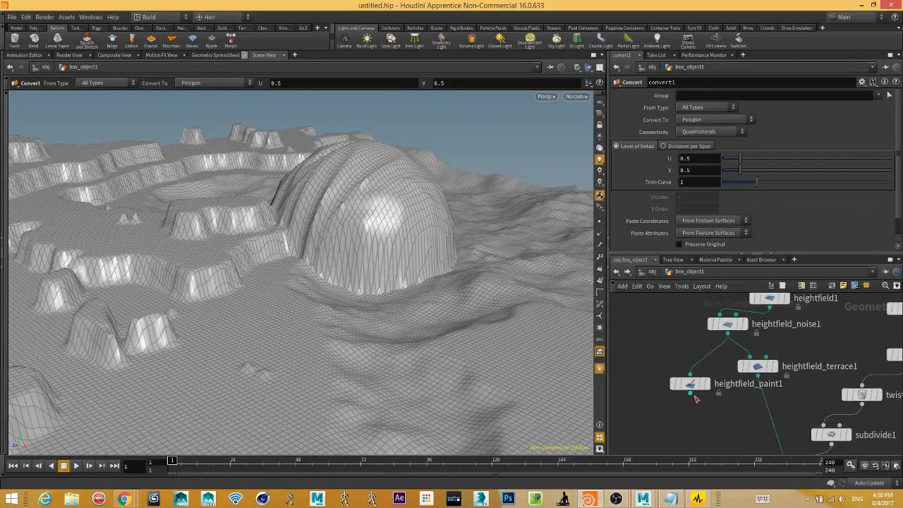
pyautogui.click(760, 372)
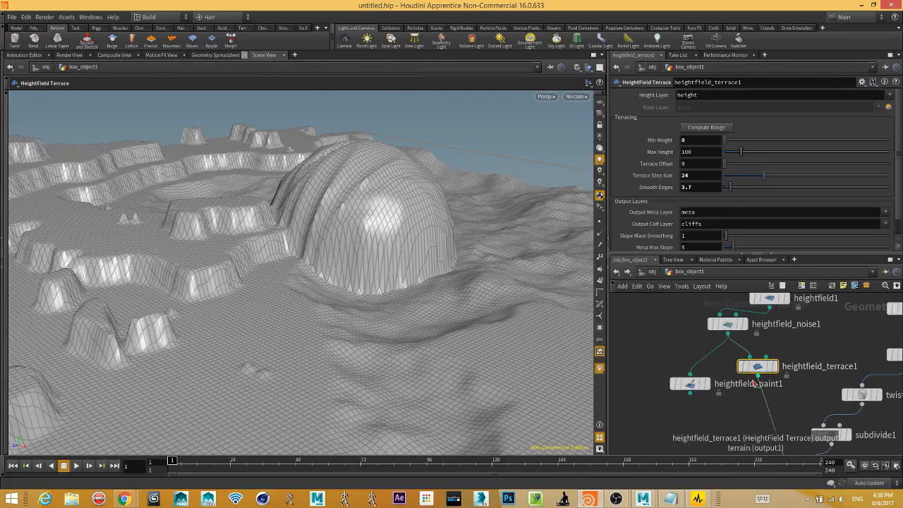
pyautogui.moveTo(293, 345); pyautogui.dragTo(283, 299)
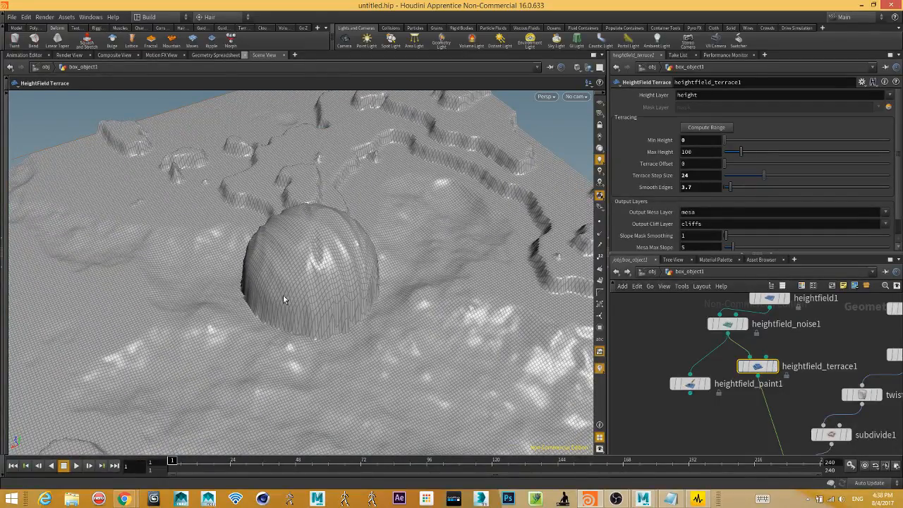
pyautogui.moveTo(403, 198); pyautogui.dragTo(575, 285)
pyautogui.moveTo(775, 335); pyautogui.dragTo(766, 390, button='middle')
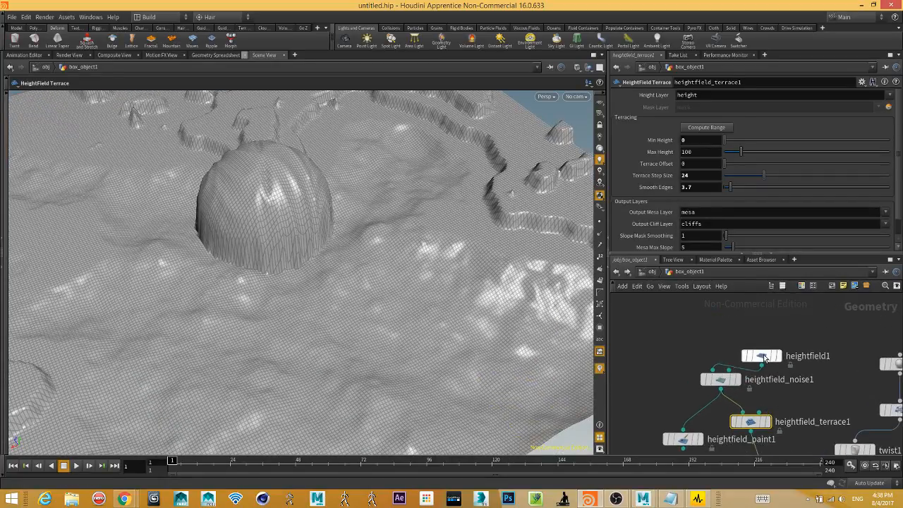
pyautogui.click(761, 356)
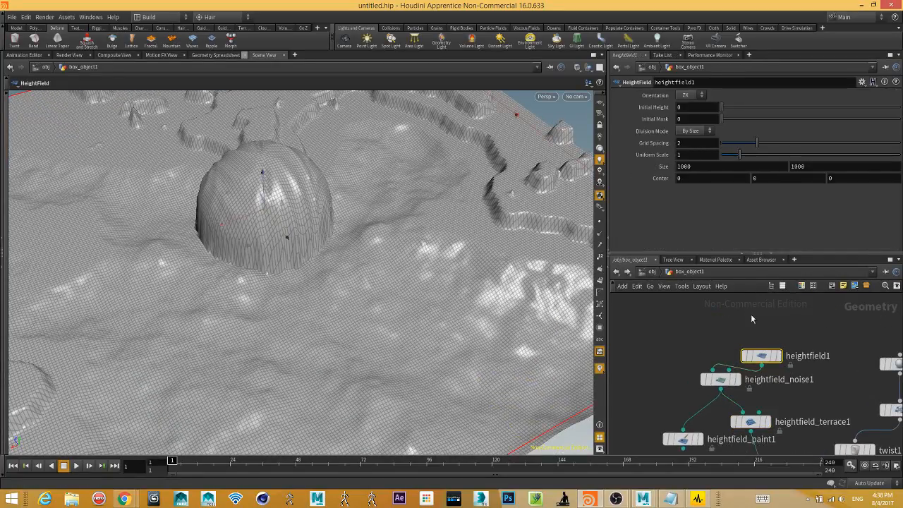
pyautogui.click(702, 165)
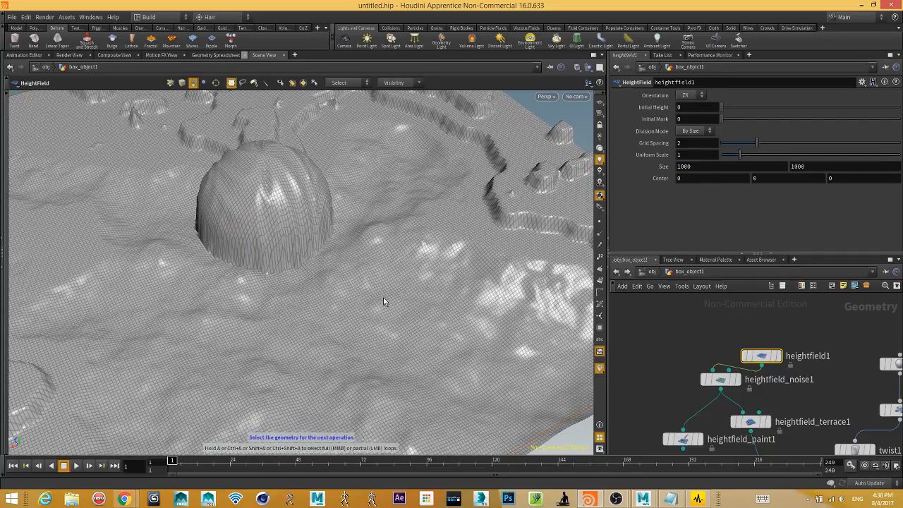
# Examine the full extent of the polygon terrain from above and from a low side angle.
pyautogui.press('Escape')
pyautogui.moveTo(313, 297); pyautogui.dragTo(347, 265)
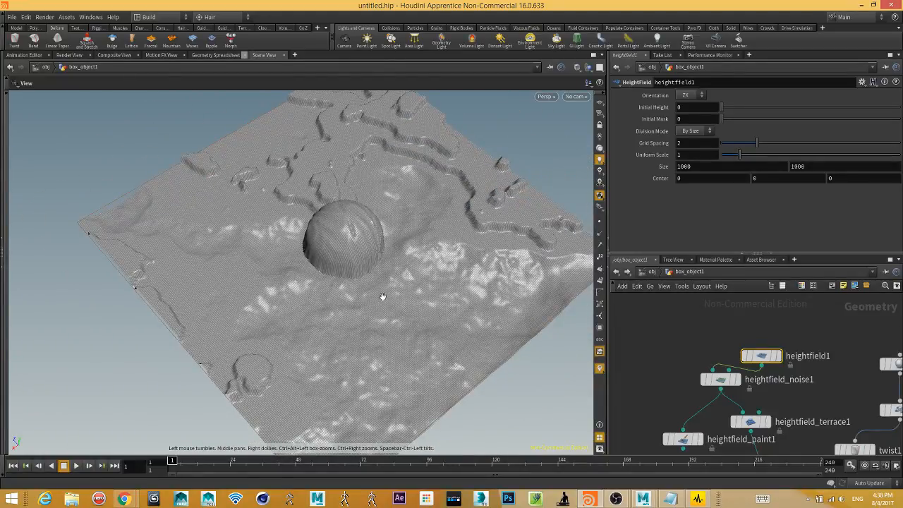
pyautogui.moveTo(382, 296); pyautogui.dragTo(275, 369)
pyautogui.press('Return')
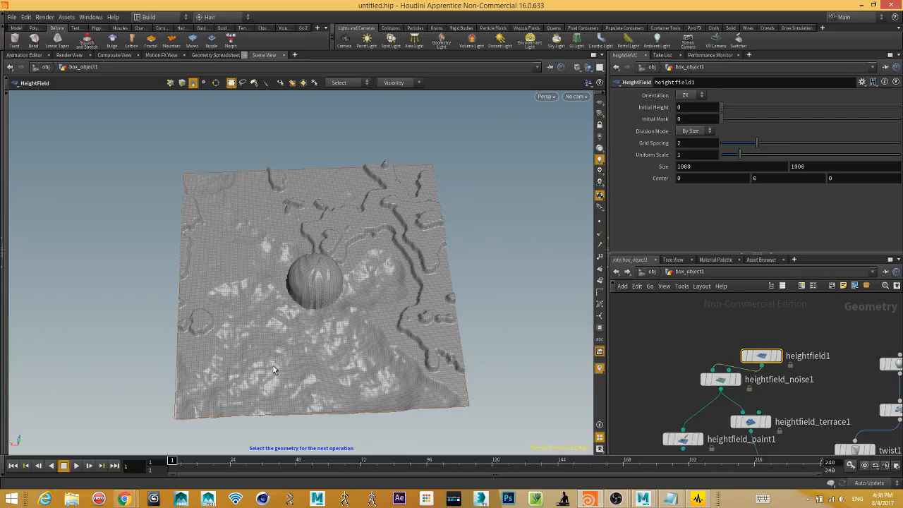
pyautogui.press('Escape')
pyautogui.moveTo(227, 195); pyautogui.dragTo(317, 388)
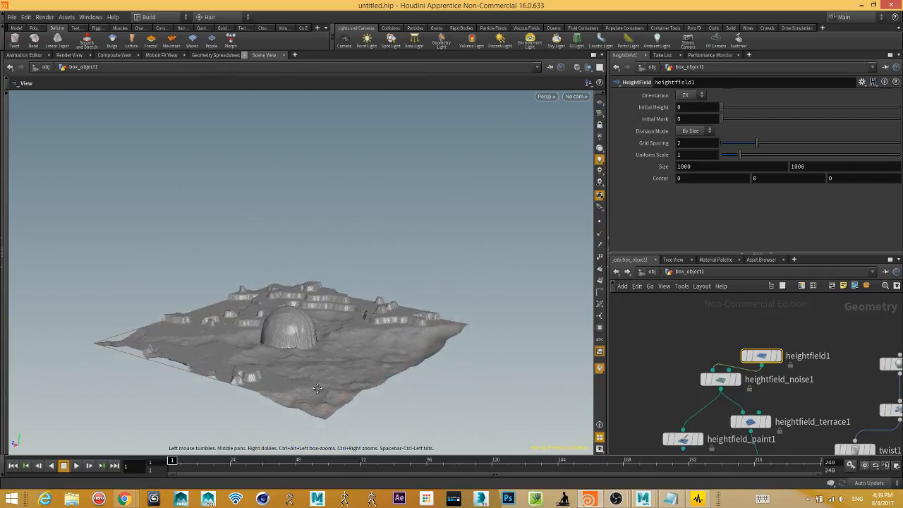
pyautogui.keyDown('alt'); pyautogui.moveTo(317, 388); pyautogui.dragTo(551, 391, button='right'); pyautogui.keyUp('alt')
pyautogui.keyDown('alt'); pyautogui.moveTo(416, 356); pyautogui.dragTo(425, 228, button='middle'); pyautogui.keyUp('alt')
# Delete the convert1 node below heightfield_project1.
pyautogui.moveTo(763, 393); pyautogui.dragTo(738, 302, button='middle')
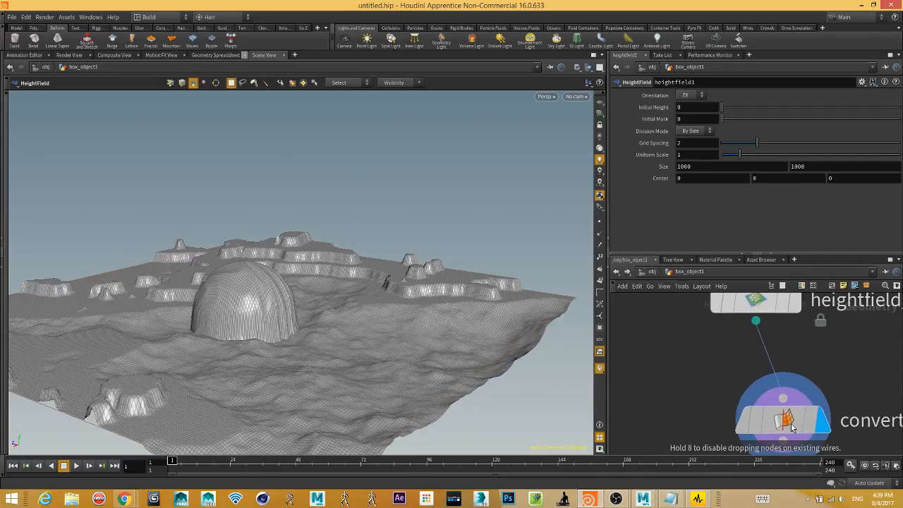
pyautogui.click(792, 427)
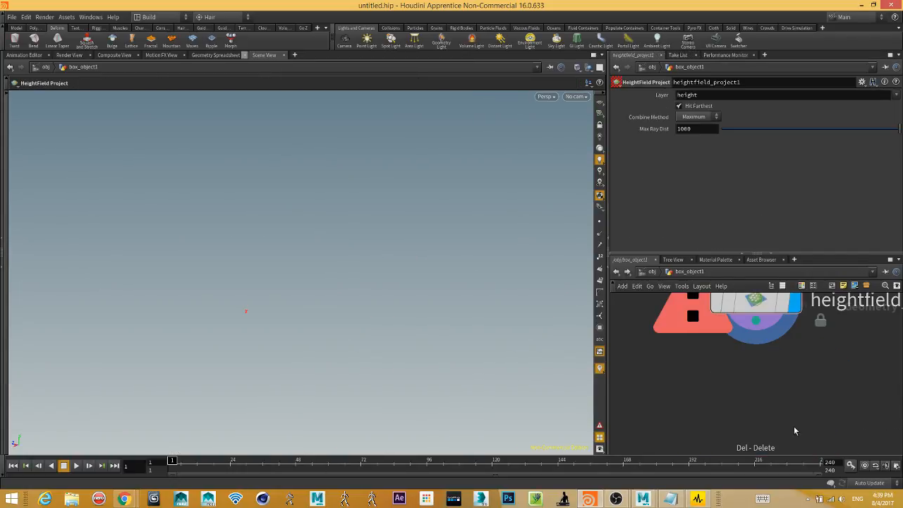
# Undo the recent deletions to bring back heightfield1, and delete only the convert1 node below heightfield_project1.
pyautogui.moveTo(727, 346); pyautogui.dragTo(758, 437, button='middle')
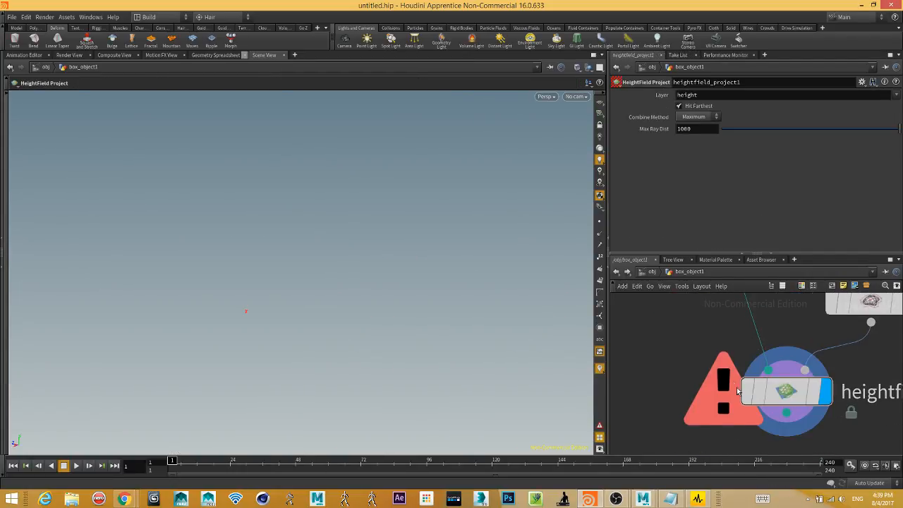
pyautogui.hotkey('ctrl', 'z')
pyautogui.hotkey('ctrl', 'z')
pyautogui.click(747, 432)
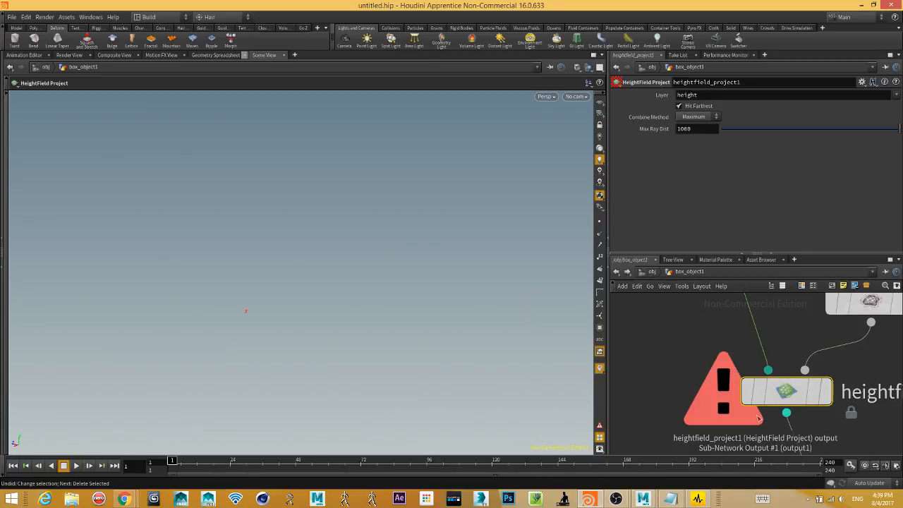
pyautogui.press('h')
pyautogui.hotkey('ctrl', 'z')
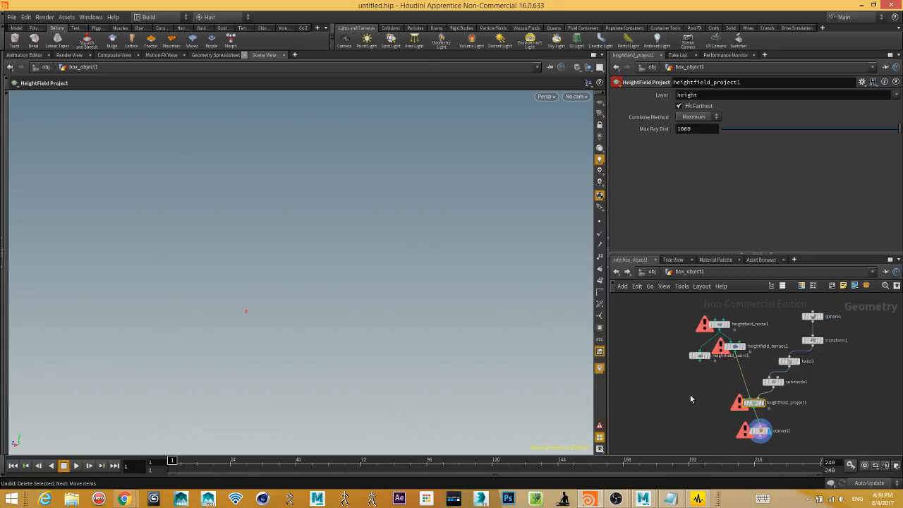
pyautogui.hotkey('ctrl', 'z')
pyautogui.click(760, 432)
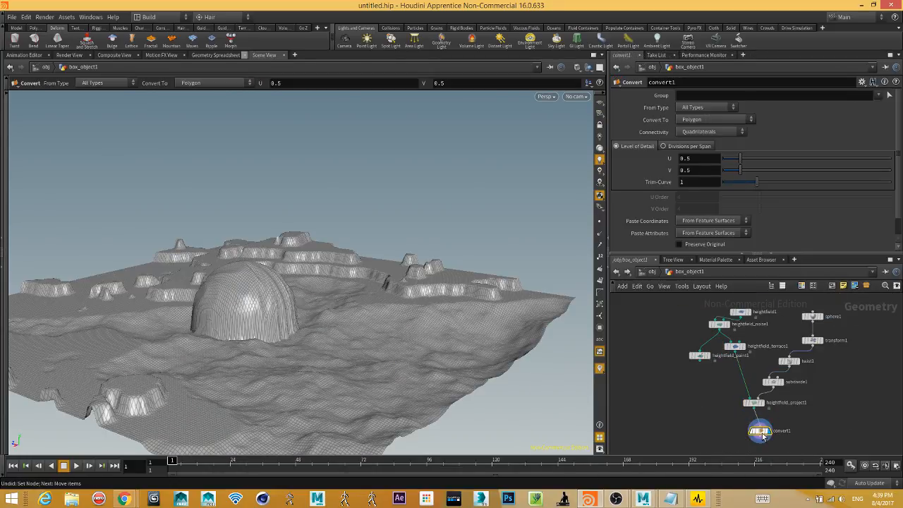
pyautogui.press('Delete')
# Add a HeightField Erode node fed by heightfield_project1, close the console message, and display the erode node's result.
pyautogui.click(755, 410)
pyautogui.click(732, 430)
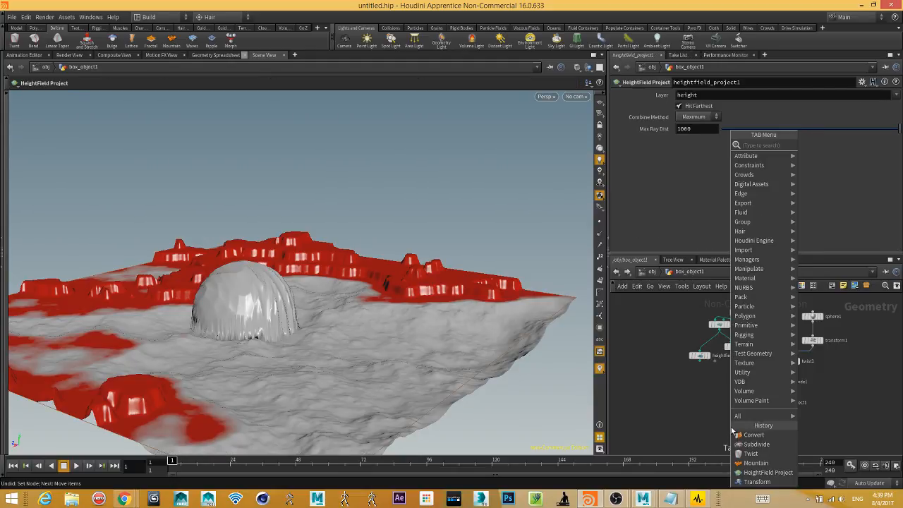
pyautogui.write('hfe')
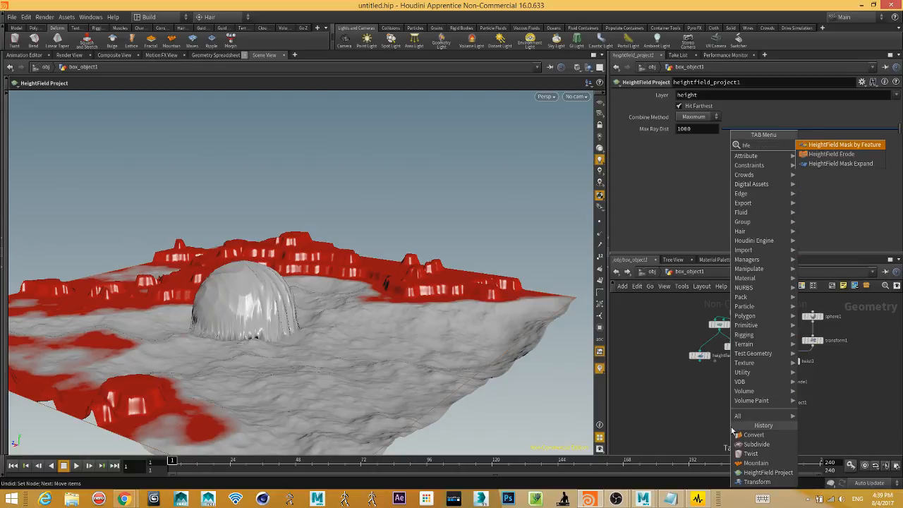
pyautogui.press('Down')
pyautogui.press('Return')
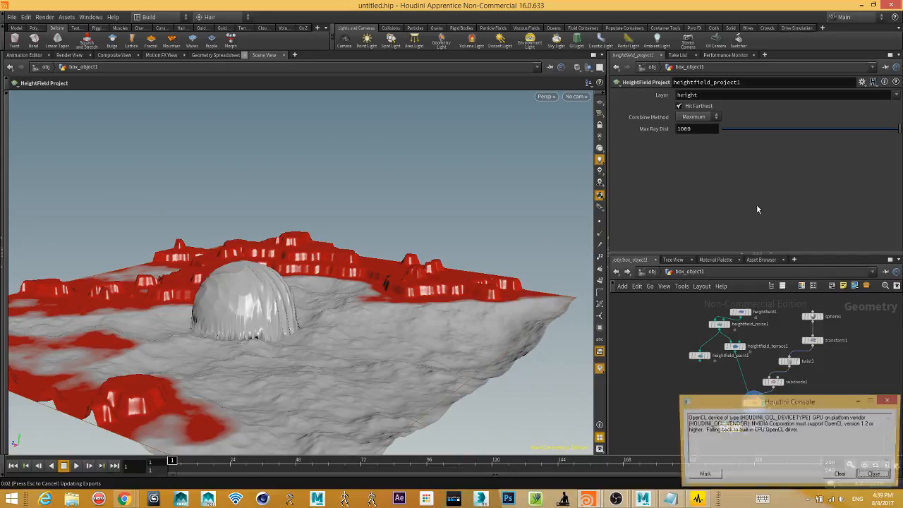
pyautogui.click(876, 477)
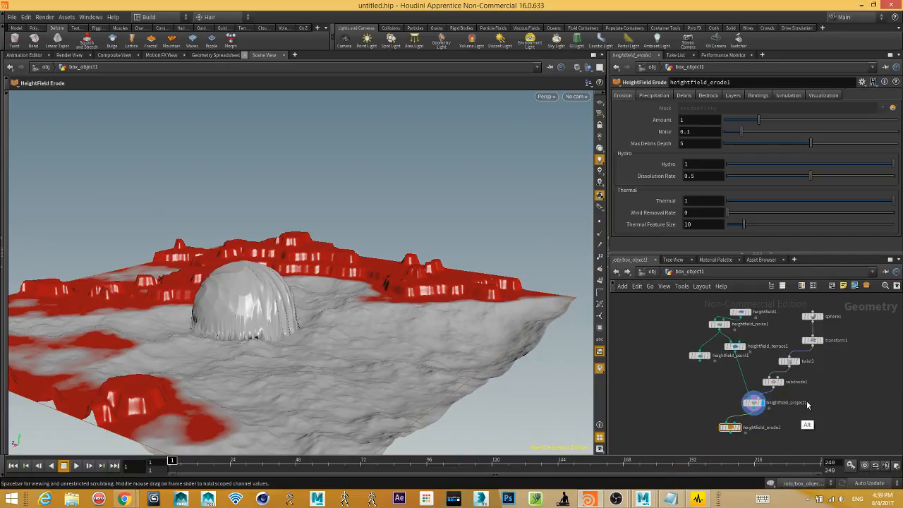
pyautogui.moveTo(790, 419); pyautogui.dragTo(822, 374, button='middle')
pyautogui.scroll(5, 782, 377)
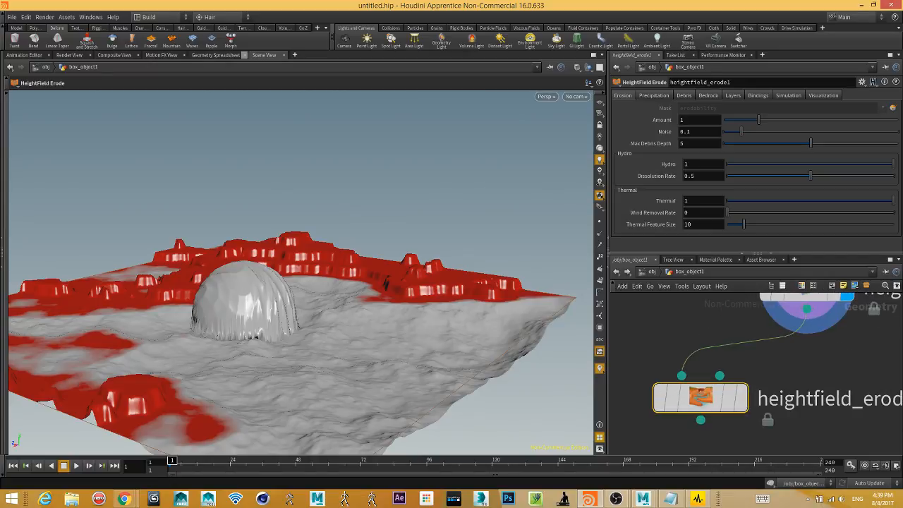
pyautogui.click(742, 401)
# Examine the eroded dome and the surrounding terraced terrain from several angles and distances.
pyautogui.keyDown('alt'); pyautogui.moveTo(280, 316); pyautogui.dragTo(371, 341, button='middle'); pyautogui.keyUp('alt')
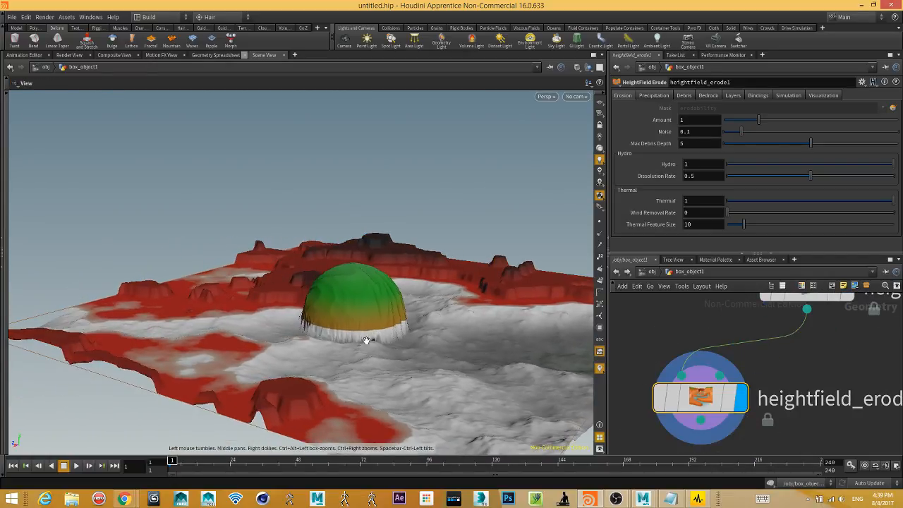
pyautogui.keyDown('alt'); pyautogui.moveTo(371, 340); pyautogui.dragTo(282, 337); pyautogui.keyUp('alt')
pyautogui.keyDown('alt'); pyautogui.moveTo(282, 337); pyautogui.dragTo(314, 275, button='middle'); pyautogui.keyUp('alt')
pyautogui.keyDown('alt'); pyautogui.moveTo(314, 275); pyautogui.dragTo(528, 340, button='right'); pyautogui.keyUp('alt')
pyautogui.keyDown('alt'); pyautogui.moveTo(438, 353); pyautogui.dragTo(393, 360); pyautogui.keyUp('alt')
pyautogui.moveTo(395, 359); pyautogui.dragTo(395, 318, button='right')
pyautogui.moveTo(395, 318); pyautogui.dragTo(244, 345)
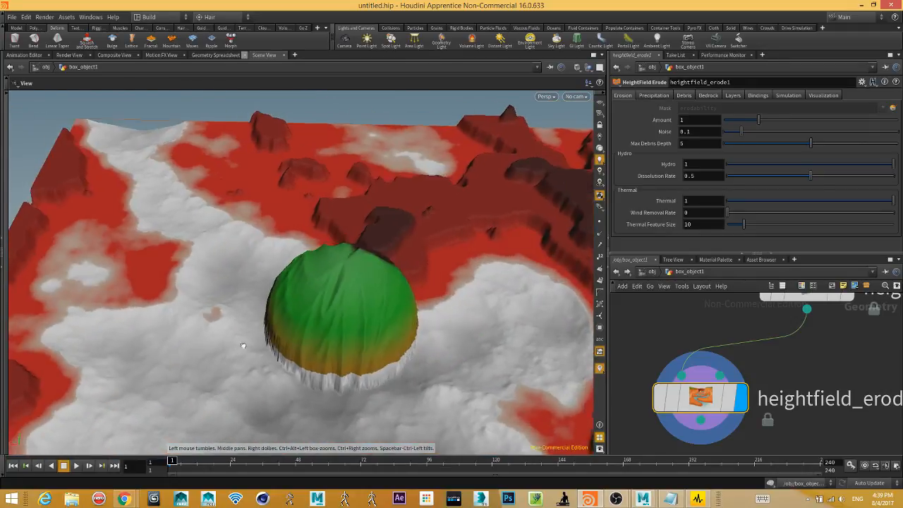
pyautogui.moveTo(351, 430); pyautogui.dragTo(373, 303, button='middle')
pyautogui.moveTo(373, 302); pyautogui.dragTo(383, 299, button='right')
pyautogui.moveTo(383, 299); pyautogui.dragTo(419, 218)
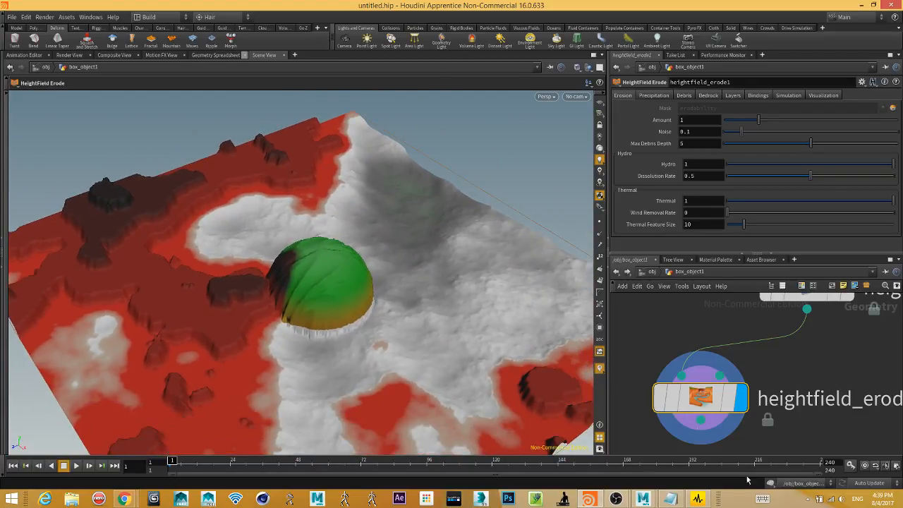
# Return to the object level and hide the box_object1 terrain.
pyautogui.click(643, 273)
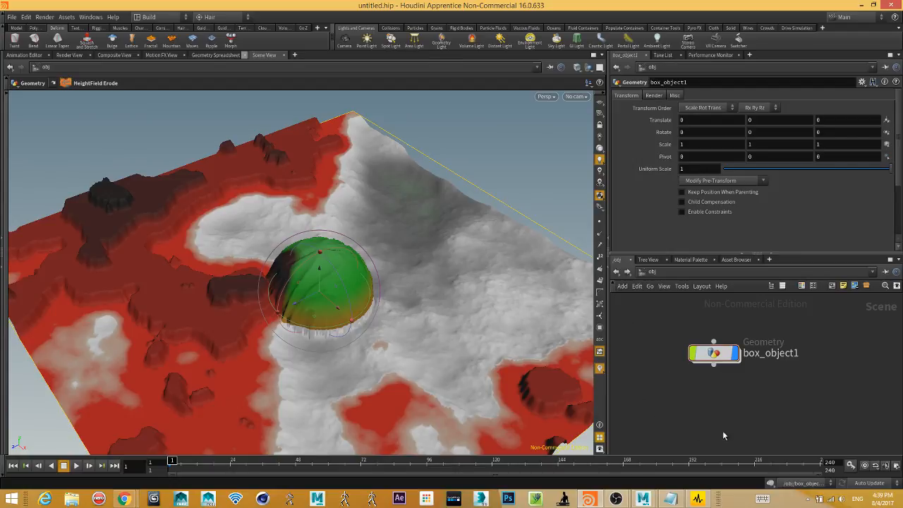
pyautogui.click(735, 353)
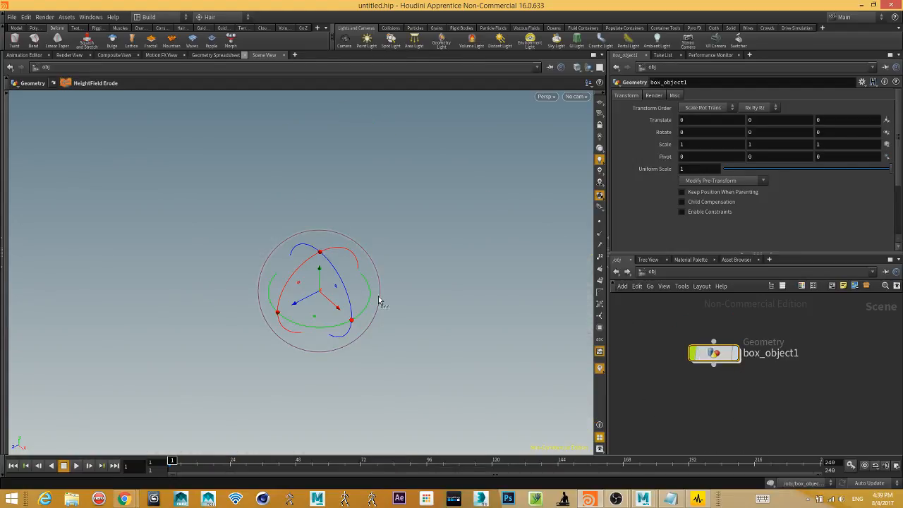
pyautogui.moveTo(379, 300); pyautogui.dragTo(379, 300)
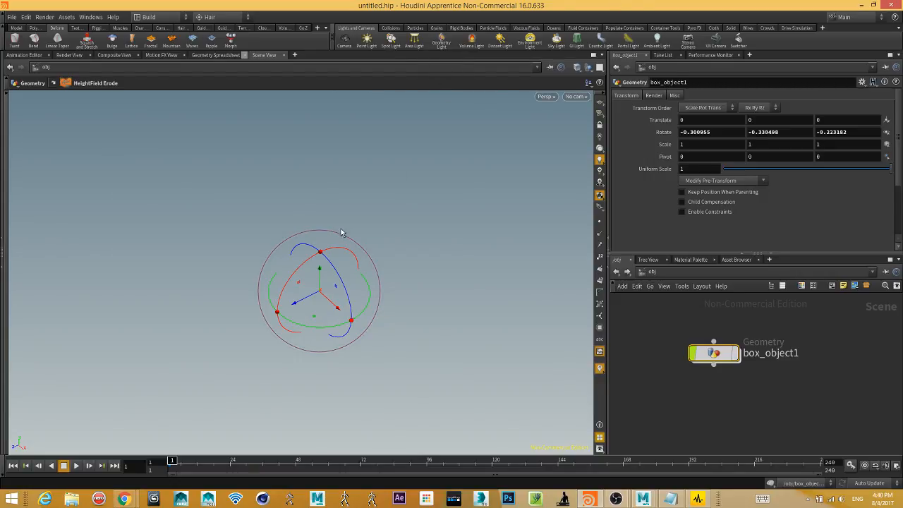
pyautogui.moveTo(425, 272)
pyautogui.keyDown('alt'); pyautogui.mouseDown(button='middle')
pyautogui.moveTo(363, 306)
pyautogui.moveTo(419, 265)
pyautogui.moveTo(430, 271)
pyautogui.moveTo(421, 280)
pyautogui.mouseUp(button='middle'); pyautogui.keyUp('alt')
# Create a Box object at the object level below box_object1 and go inside its network.
pyautogui.press('Tab')
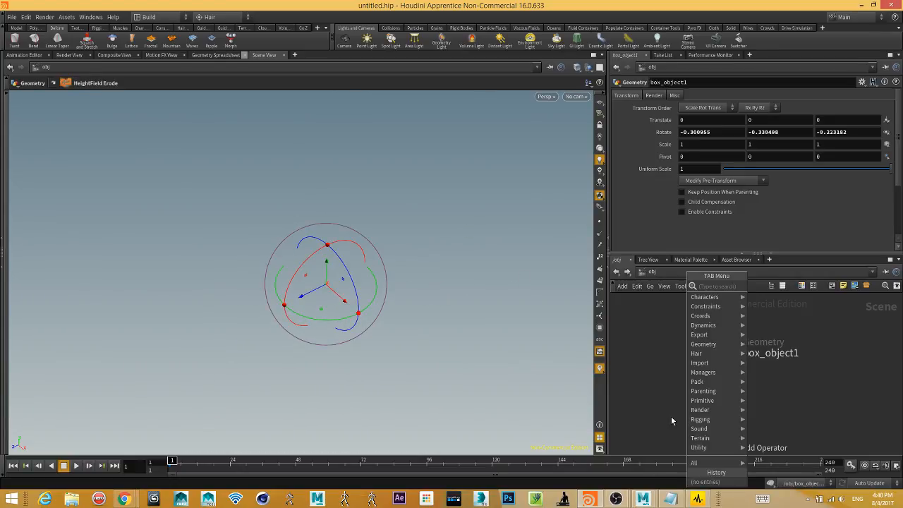
pyautogui.write('cam')
pyautogui.press('BackSpace')
pyautogui.press('BackSpace')
pyautogui.press('BackSpace')
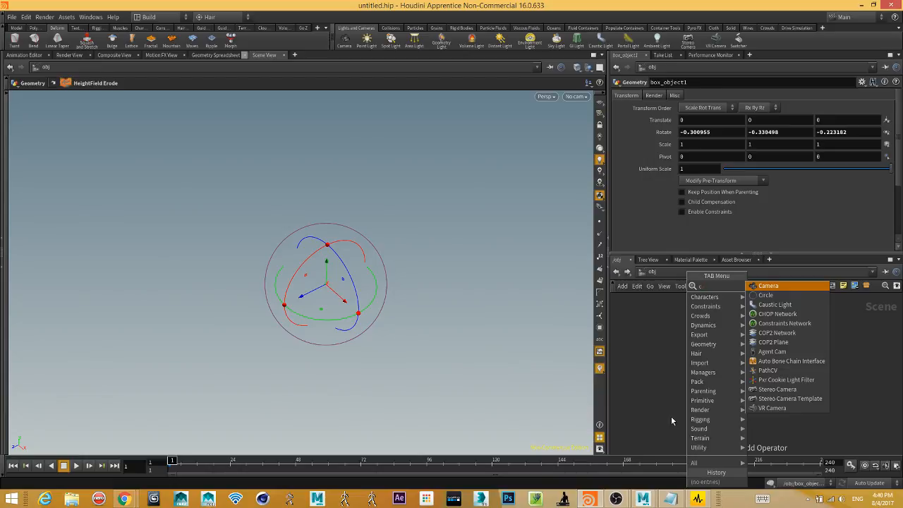
pyautogui.write('box')
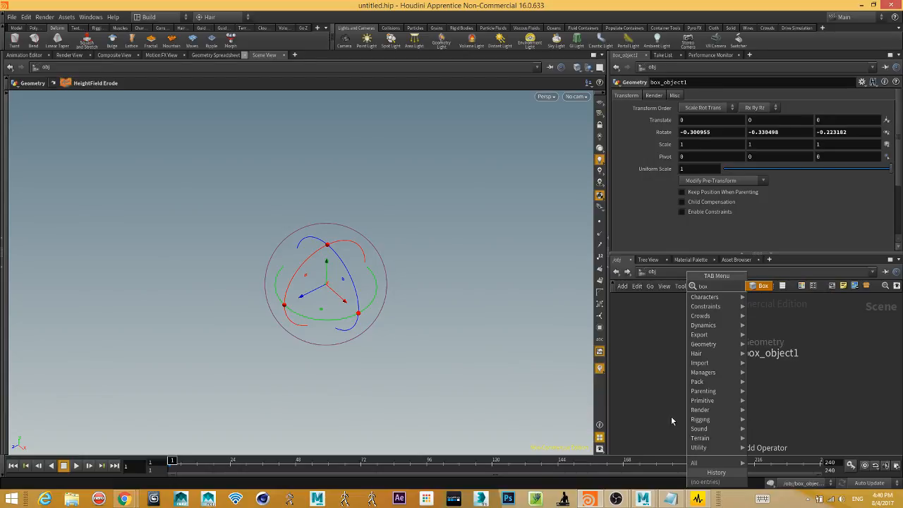
pyautogui.press('Return')
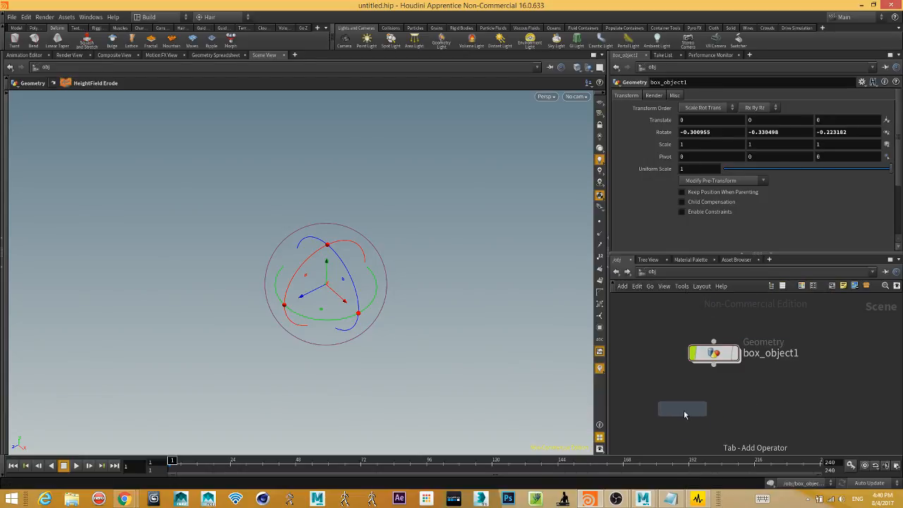
pyautogui.click(685, 410)
pyautogui.doubleClick(686, 409)
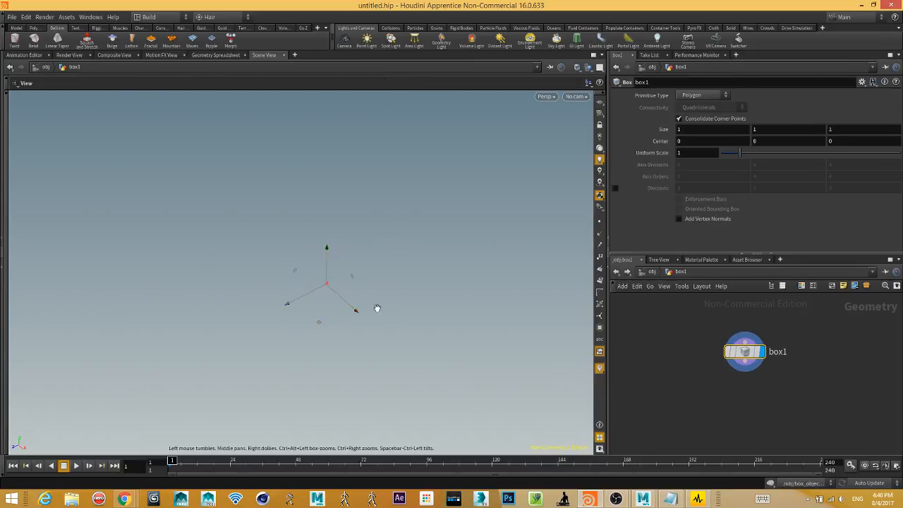
# Turn on the reference grid around the new box in the viewport.
pyautogui.keyDown('alt'); pyautogui.moveTo(341, 287); pyautogui.dragTo(553, 343, button='right'); pyautogui.keyUp('alt')
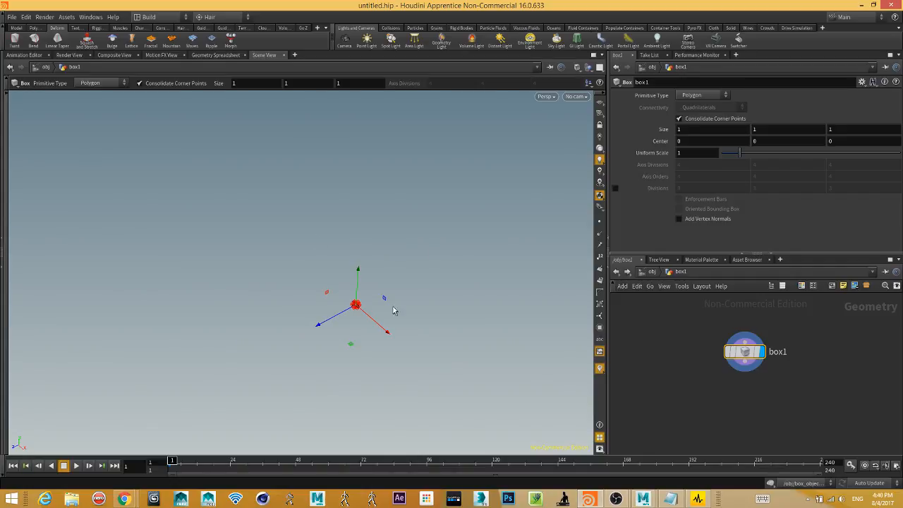
pyautogui.keyDown('alt'); pyautogui.moveTo(395, 310); pyautogui.dragTo(426, 271, button='right'); pyautogui.keyUp('alt')
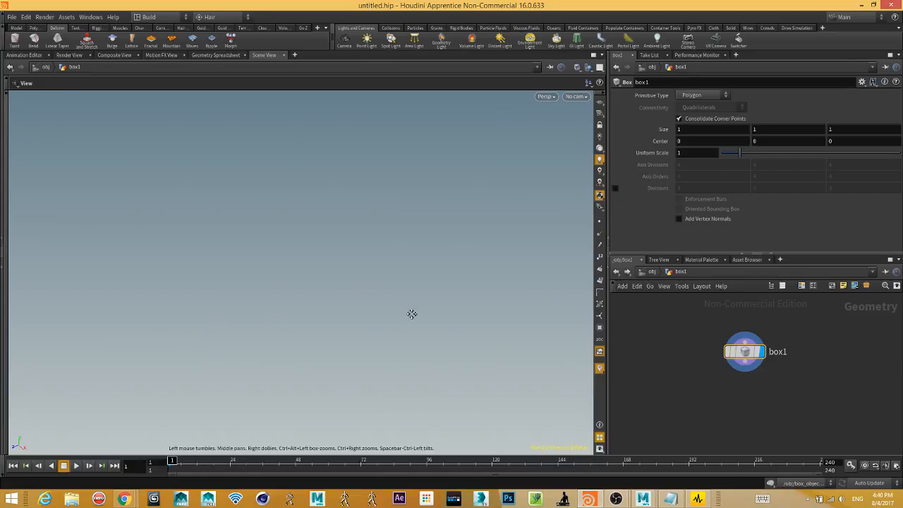
pyautogui.moveTo(435, 330); pyautogui.dragTo(390, 337, button='right')
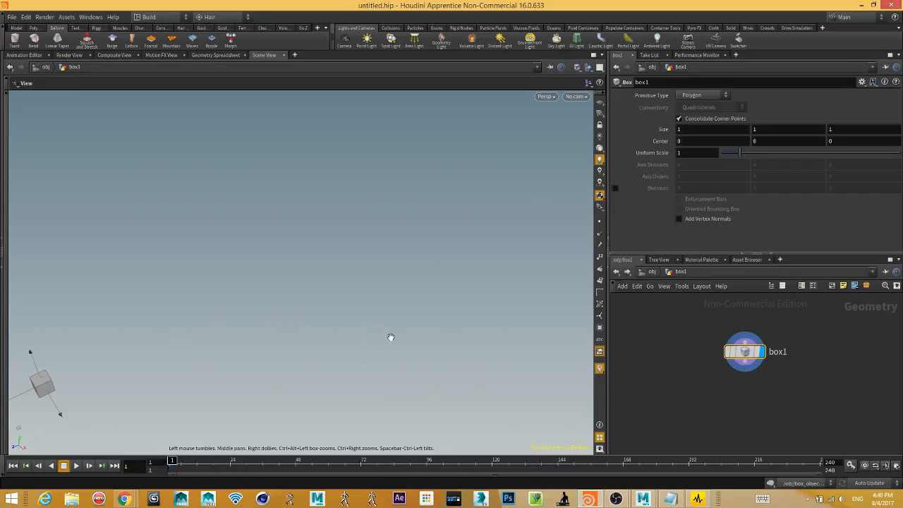
pyautogui.moveTo(391, 338); pyautogui.dragTo(393, 313)
pyautogui.moveTo(393, 313); pyautogui.dragTo(338, 312, button='right')
pyautogui.click(598, 108)
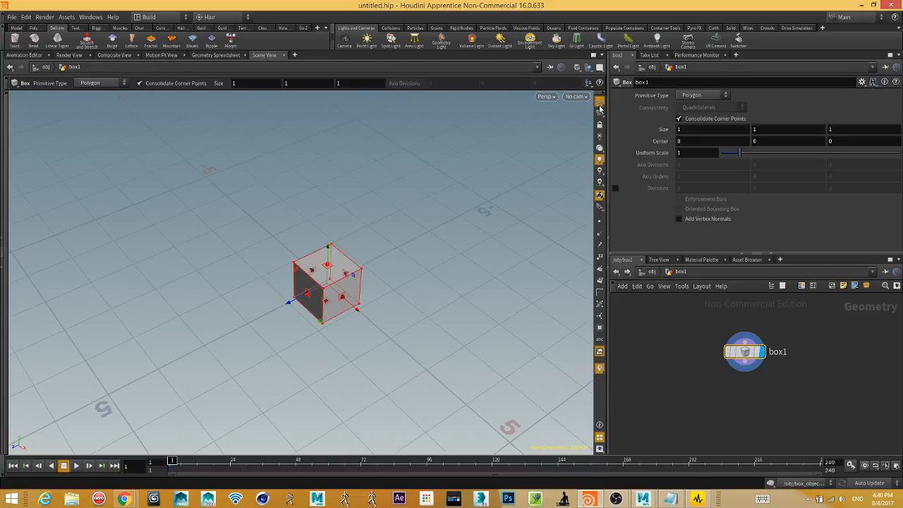
# Set the primitive type of box1 to Mesh.
pyautogui.press('Escape')
pyautogui.moveTo(428, 266); pyautogui.dragTo(428, 316)
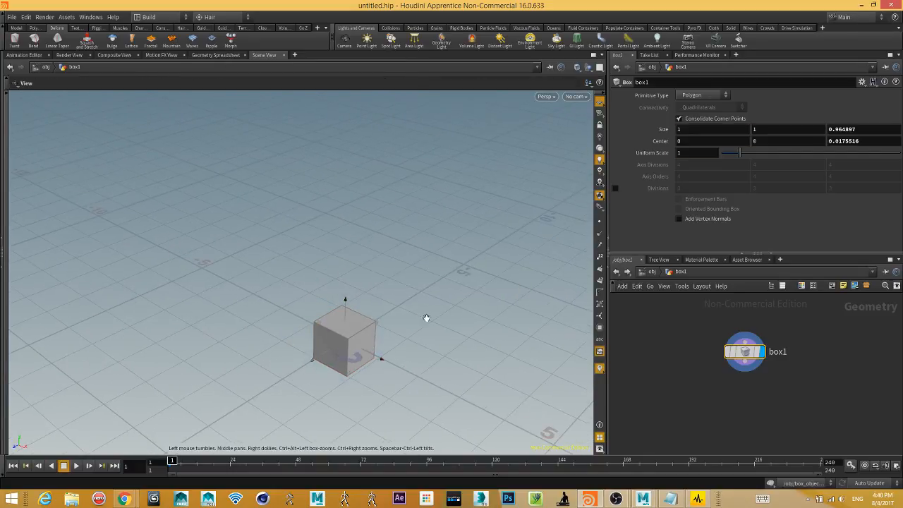
pyautogui.press('Return')
pyautogui.click(691, 96)
pyautogui.click(695, 123)
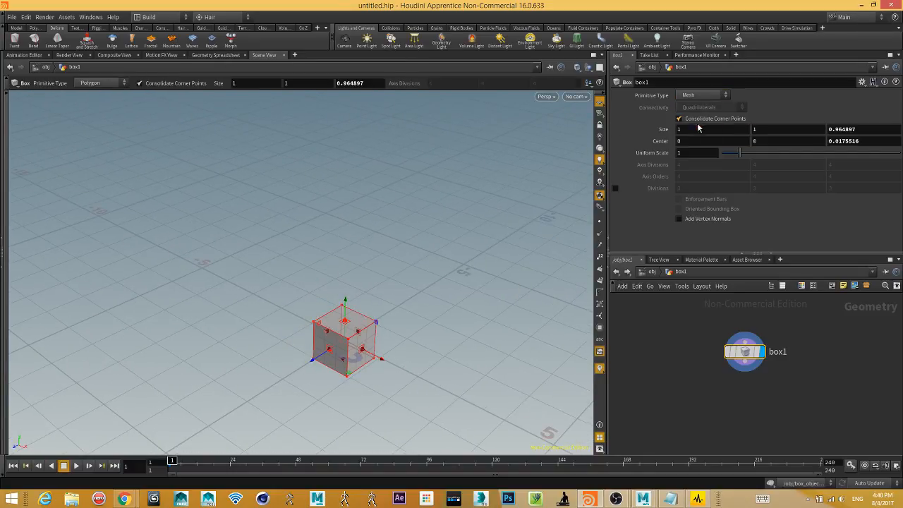
pyautogui.press('Escape')
pyautogui.moveTo(449, 365); pyautogui.dragTo(423, 338)
pyautogui.press('Return')
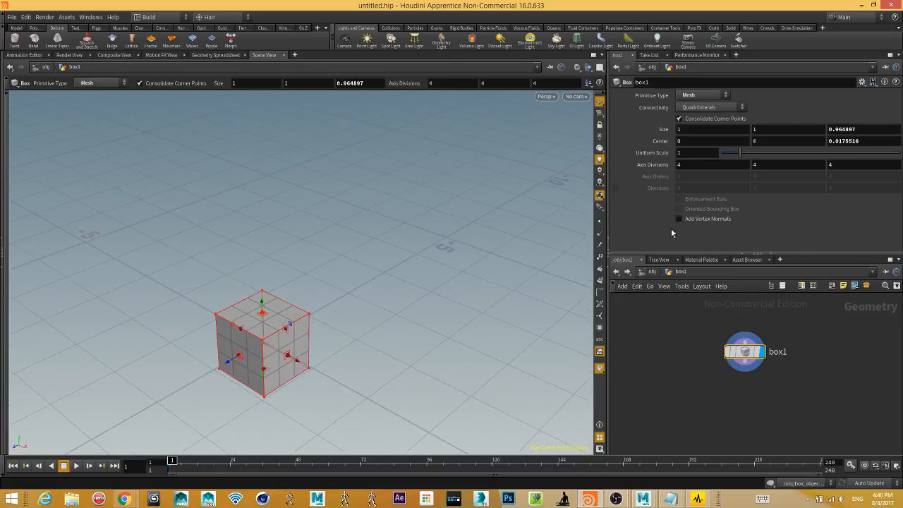
# Add a Transform node below box1, wired to its output.
pyautogui.moveTo(744, 366); pyautogui.dragTo(785, 333)
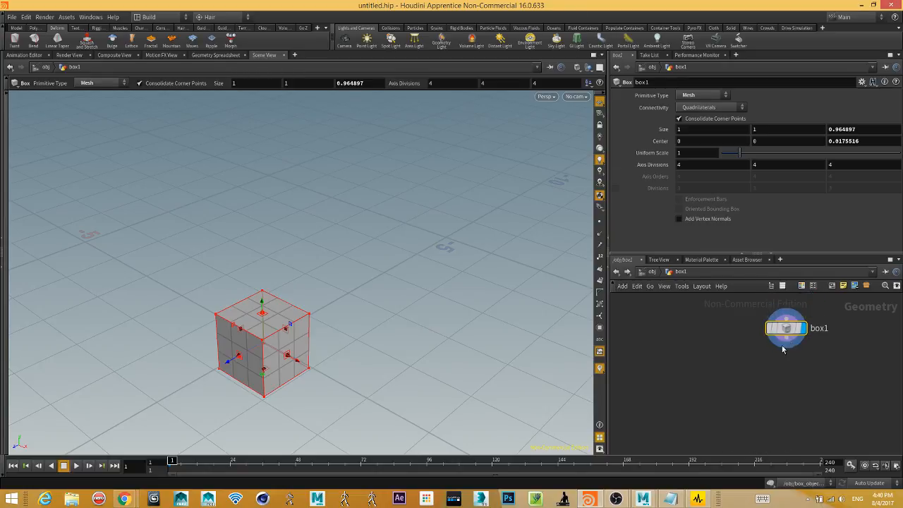
pyautogui.moveTo(785, 331); pyautogui.dragTo(734, 367)
pyautogui.write('tra')
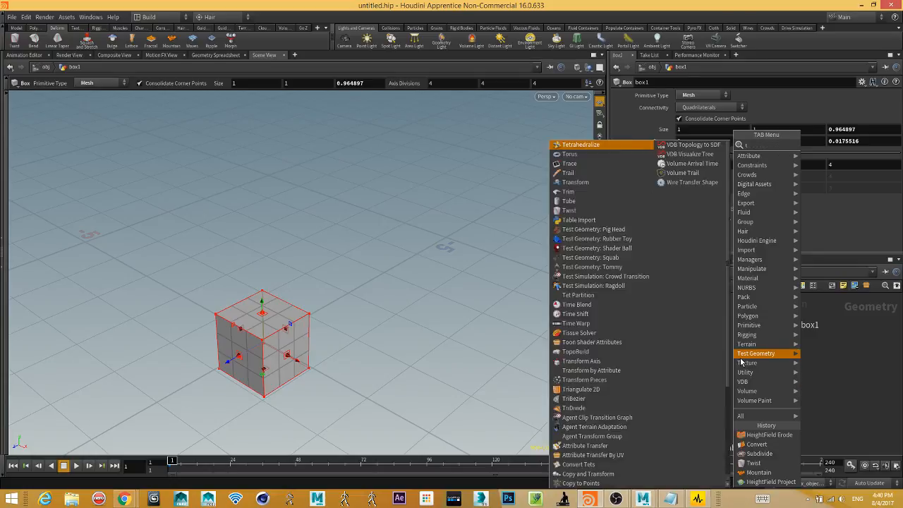
pyautogui.press('Down')
pyautogui.press('Down')
pyautogui.press('Return')
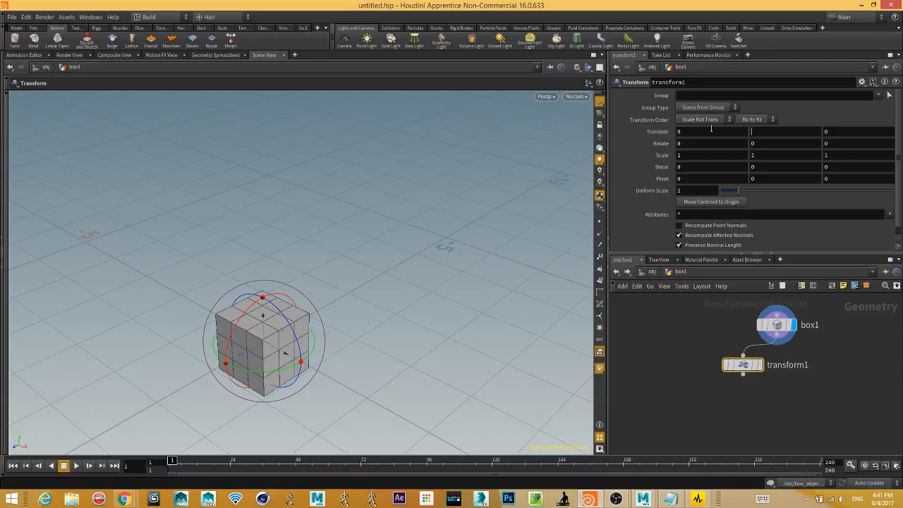
# Set transform1's Y translation to 10 and display the raised box.
pyautogui.write('10')
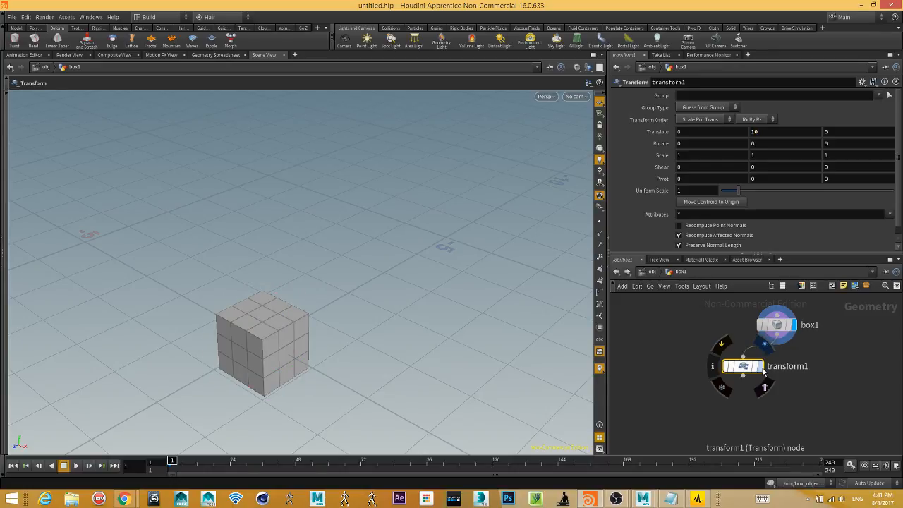
pyautogui.click(770, 347)
pyautogui.moveTo(423, 347); pyautogui.dragTo(383, 366)
pyautogui.press('Return')
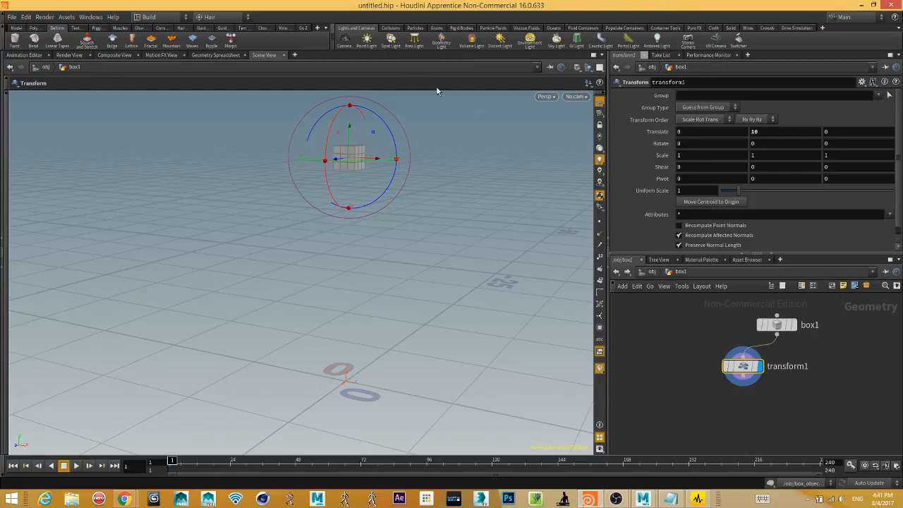
# Add a collision ground plane to the scene beneath the raised box.
pyautogui.click(395, 28)
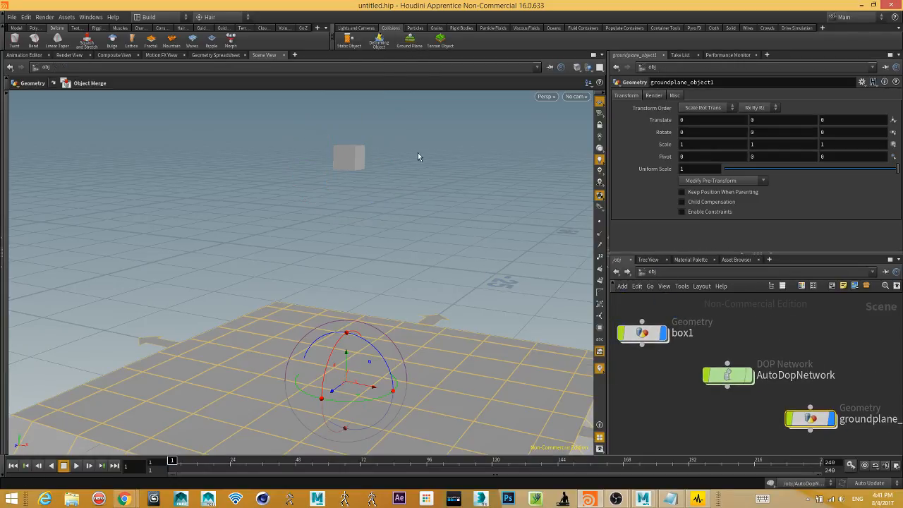
# Turn the raised box into a rigid body with the RBD Objects tool.
pyautogui.keyDown('alt'); pyautogui.moveTo(385, 182); pyautogui.dragTo(377, 196, button='middle'); pyautogui.keyUp('alt')
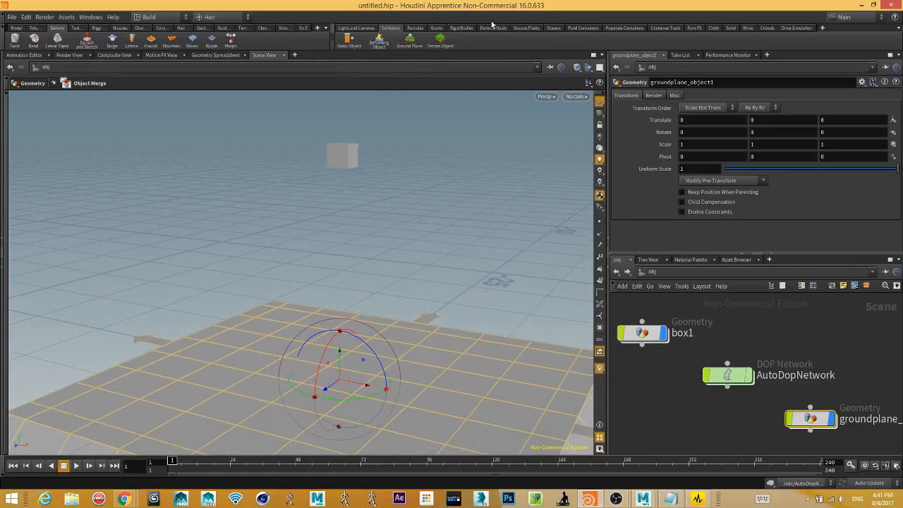
pyautogui.click(462, 27)
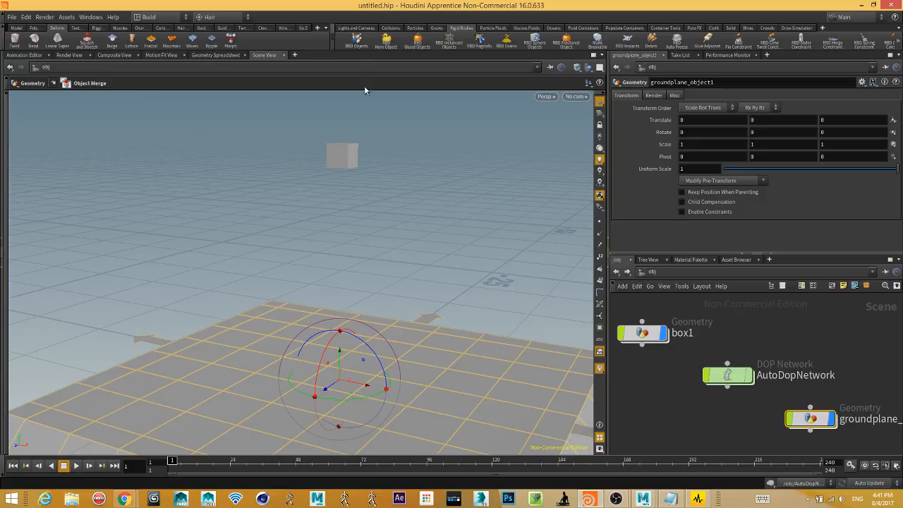
pyautogui.click(357, 40)
pyautogui.doubleClick(664, 334)
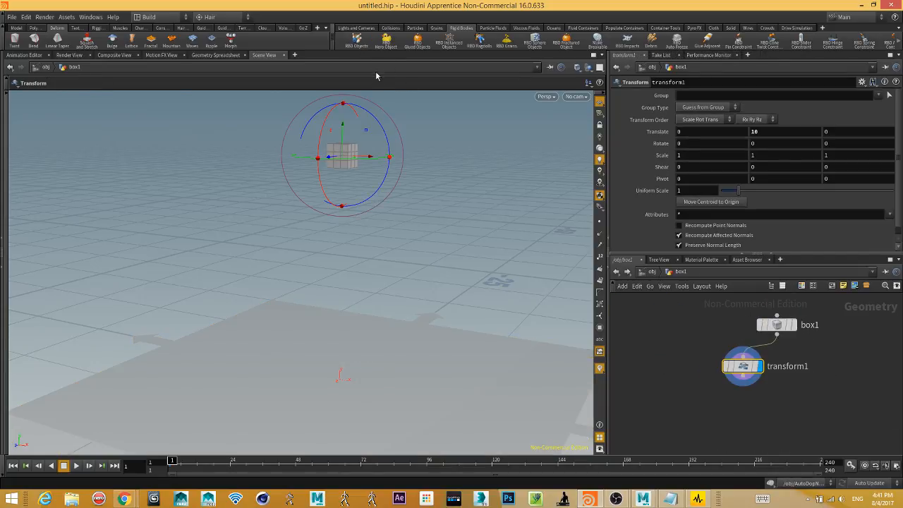
pyautogui.click(356, 41)
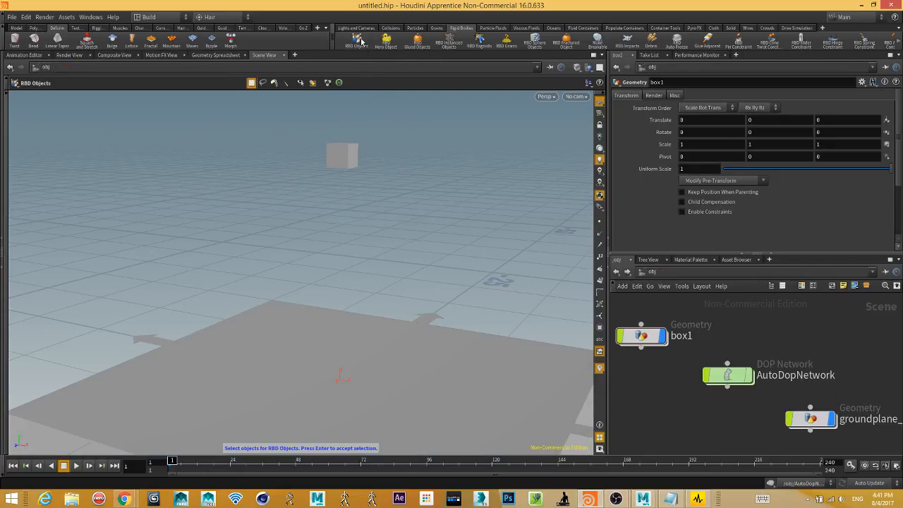
pyautogui.click(351, 160)
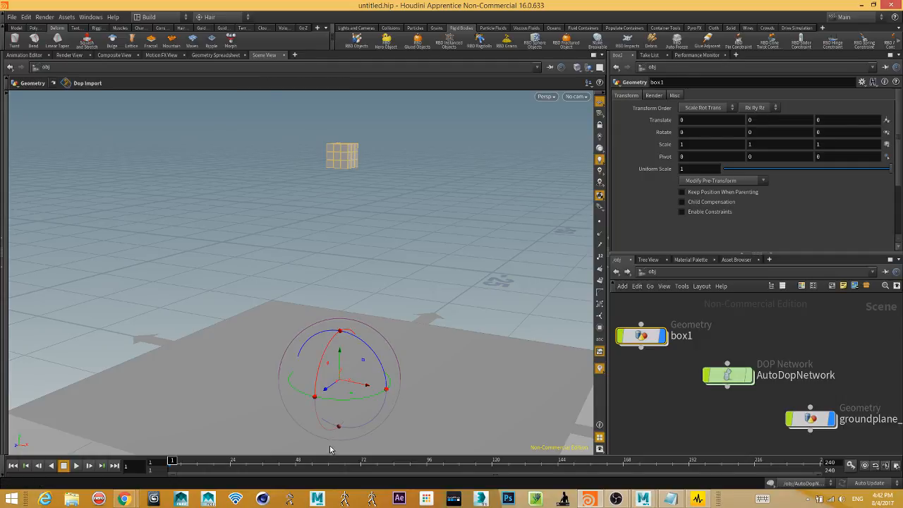
# Enlarge the box by setting transform1's uniform scale to 2.95 inside the box1 network.
pyautogui.doubleClick(642, 337)
pyautogui.press('h')
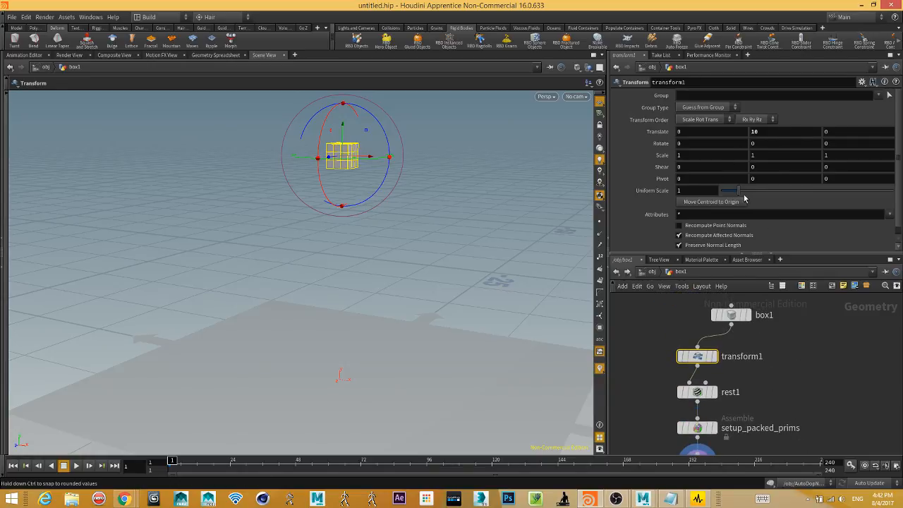
pyautogui.moveTo(739, 193); pyautogui.dragTo(772, 196)
pyautogui.moveTo(805, 368); pyautogui.dragTo(807, 344, button='middle')
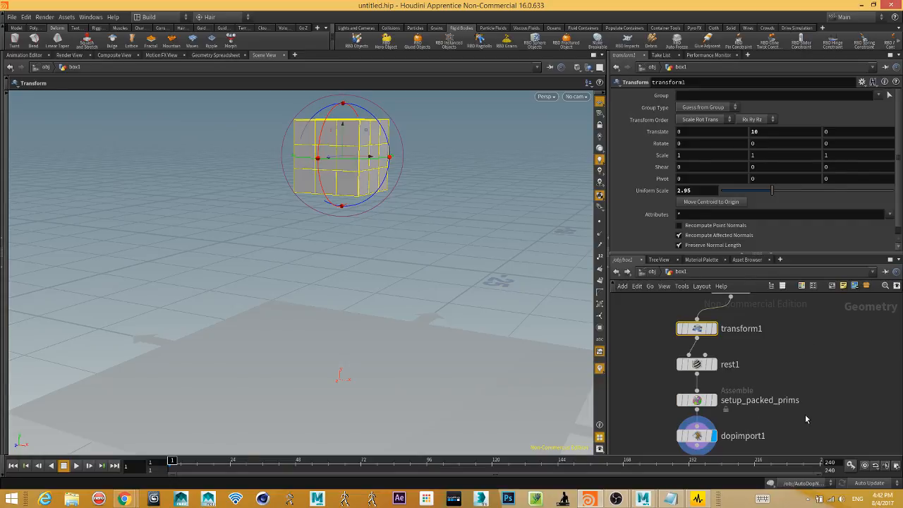
pyautogui.moveTo(805, 414); pyautogui.dragTo(809, 372, button='middle')
pyautogui.moveTo(711, 396)
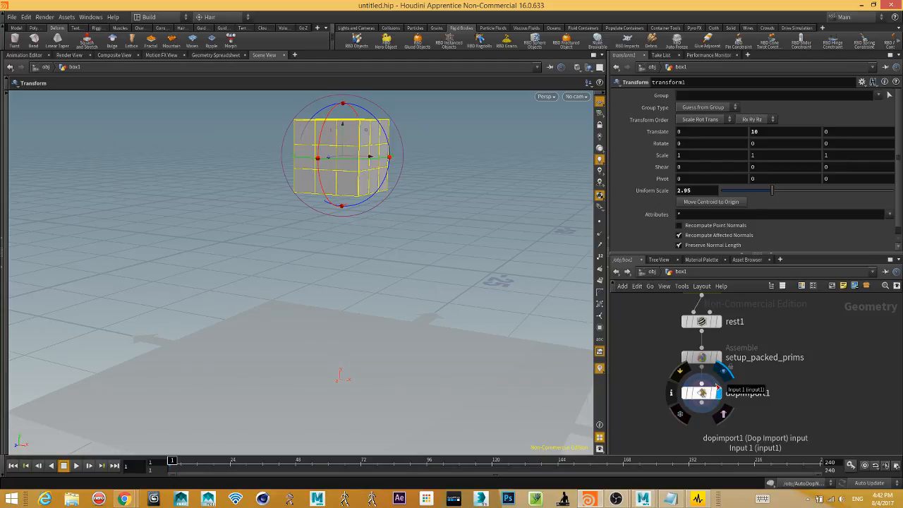
# Open AutoDopNetwork and move the groundplane_object1 and box1 packed object nodes away from the solver chain.
pyautogui.click(652, 272)
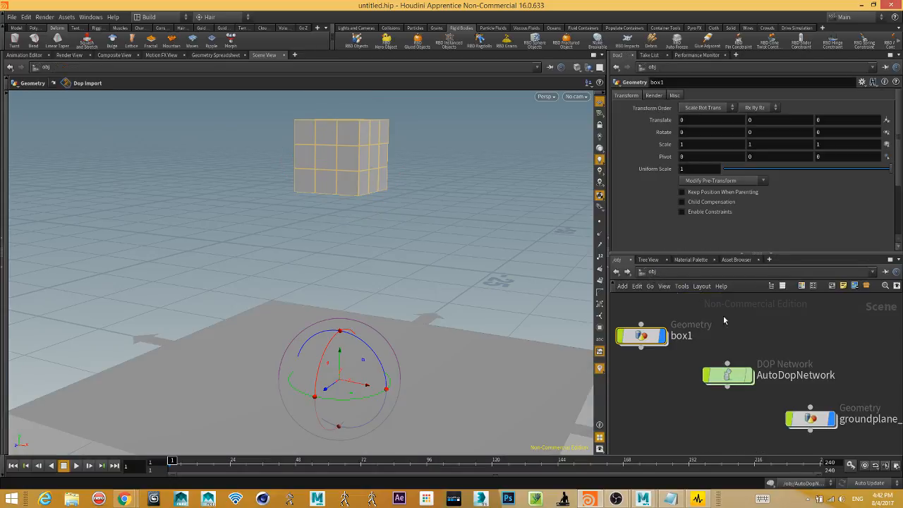
pyautogui.doubleClick(732, 376)
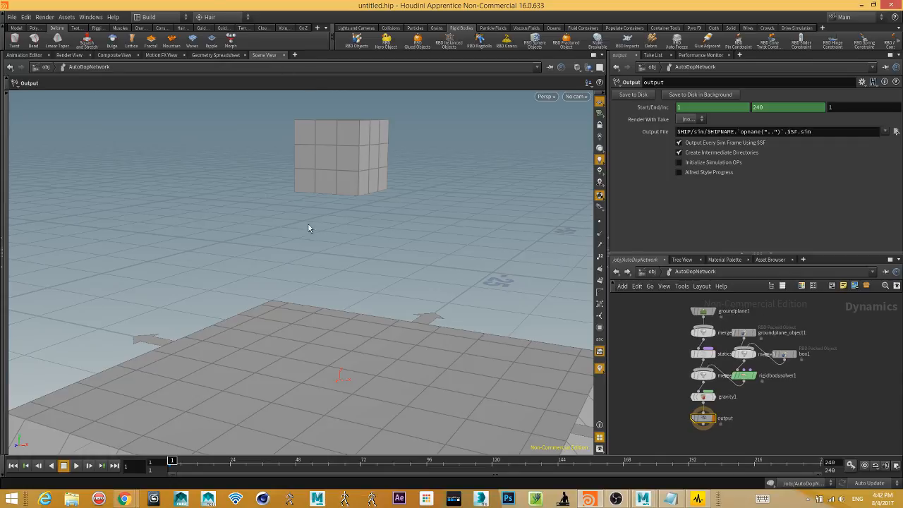
pyautogui.scroll(3, 815, 389)
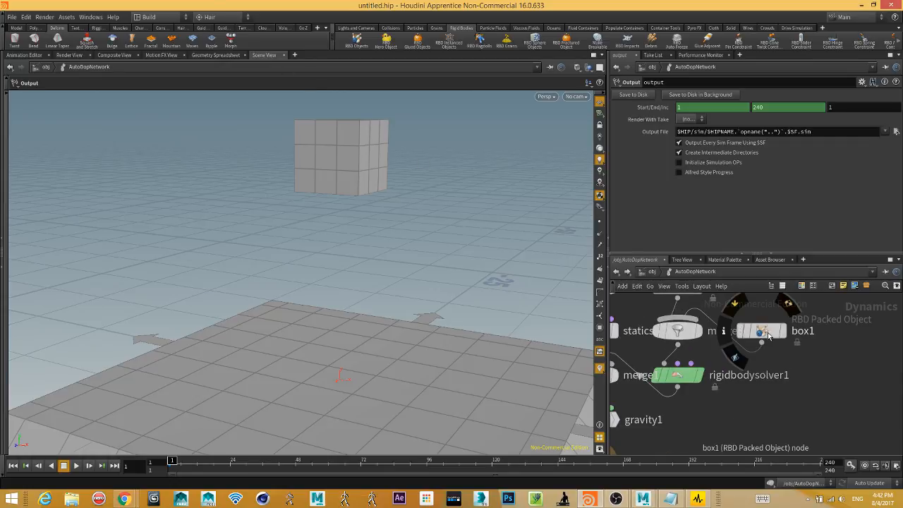
pyautogui.moveTo(784, 340); pyautogui.dragTo(839, 337)
pyautogui.moveTo(741, 399); pyautogui.dragTo(779, 437, button='middle')
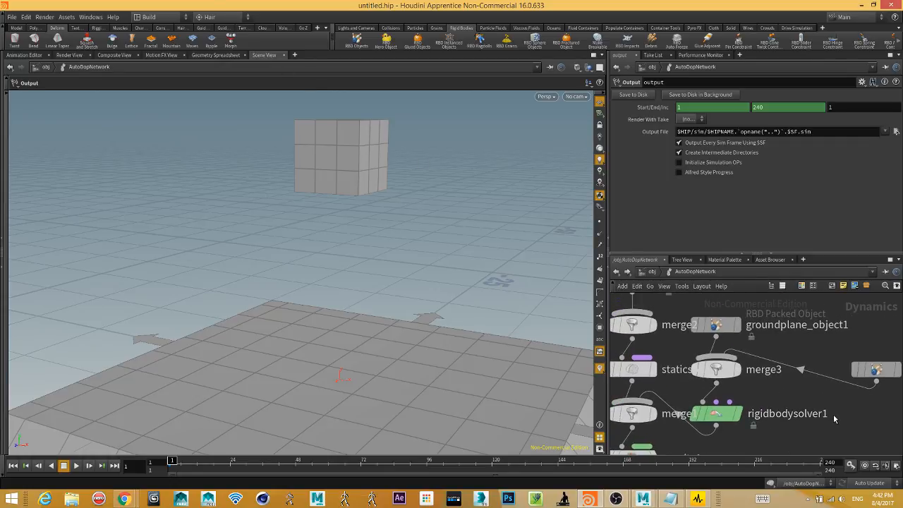
pyautogui.scroll(-2, 861, 429)
pyautogui.moveTo(853, 424); pyautogui.dragTo(783, 395, button='middle')
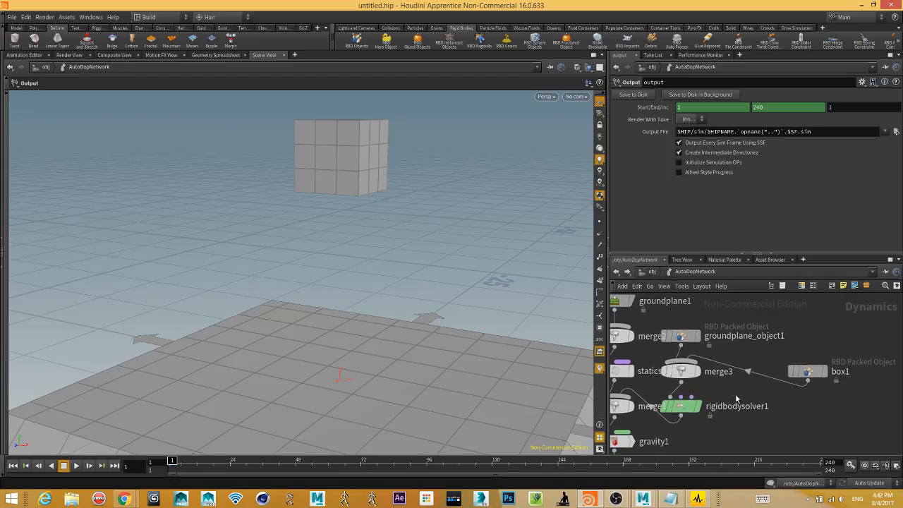
pyautogui.moveTo(690, 339)
pyautogui.moveTo(690, 339); pyautogui.dragTo(746, 326)
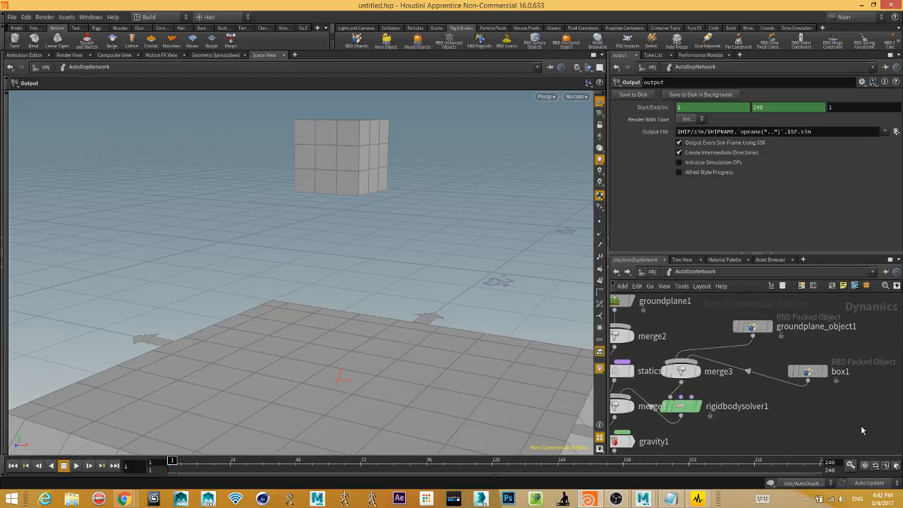
pyautogui.moveTo(782, 389); pyautogui.dragTo(782, 339, button='middle')
pyautogui.scroll(-2, 831, 408)
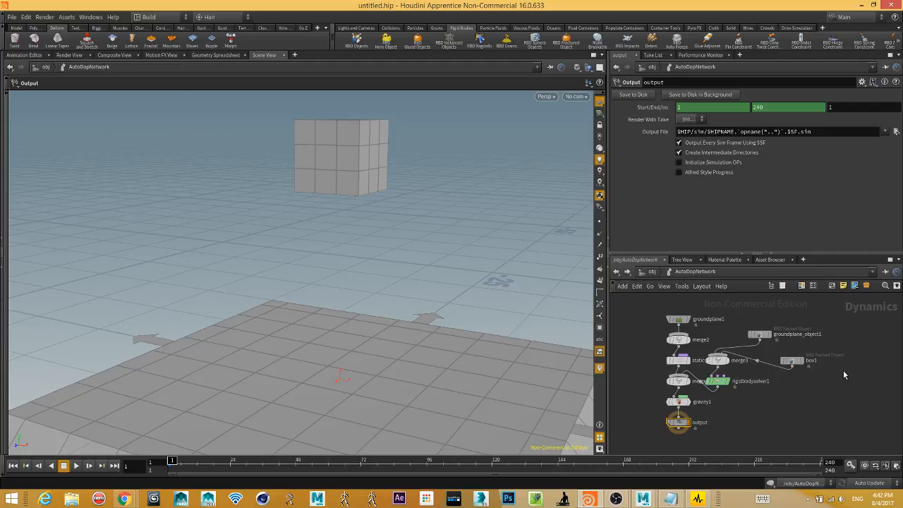
pyautogui.moveTo(791, 360)
pyautogui.mouseDown()
pyautogui.moveTo(758, 357)
pyautogui.moveTo(804, 353)
pyautogui.mouseUp()
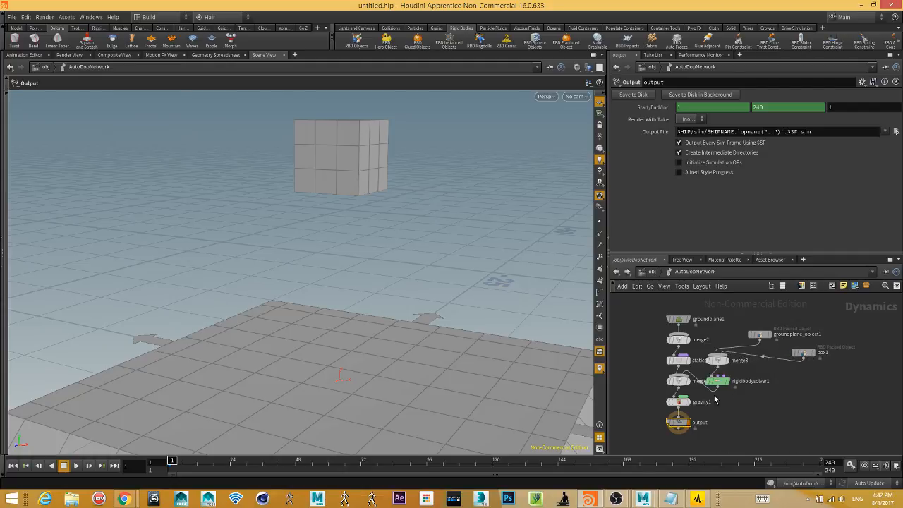
# Move merge3 and rigidbodysolver1 away from the main node column and frame the whole network.
pyautogui.scroll(3, 790, 397)
pyautogui.moveTo(680, 334); pyautogui.dragTo(753, 346)
pyautogui.moveTo(690, 372); pyautogui.dragTo(752, 385)
pyautogui.press('h')
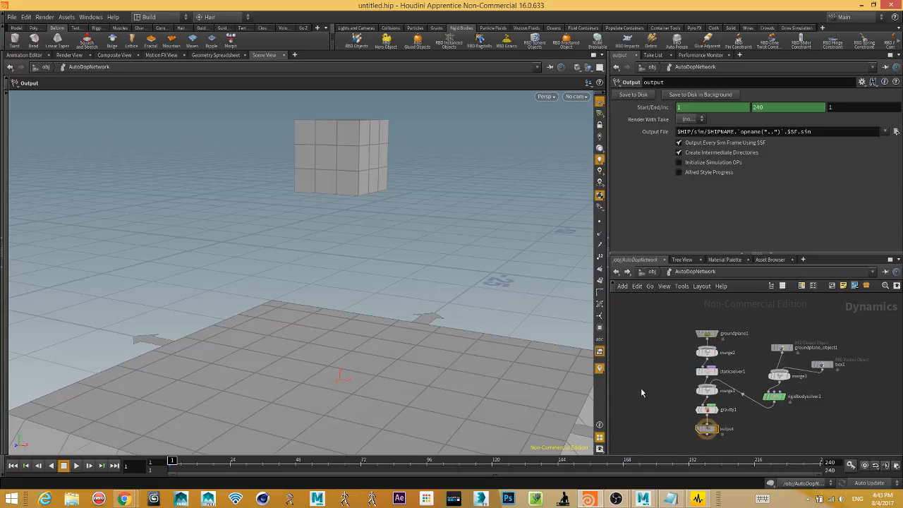
# Play the rigid body simulation, stop it and return to the first frame.
pyautogui.click(80, 468)
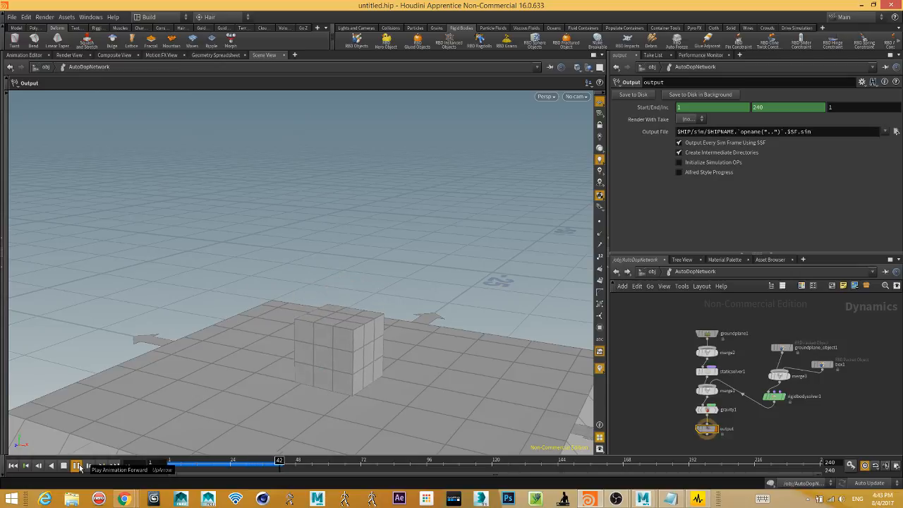
pyautogui.click(64, 466)
pyautogui.click(14, 465)
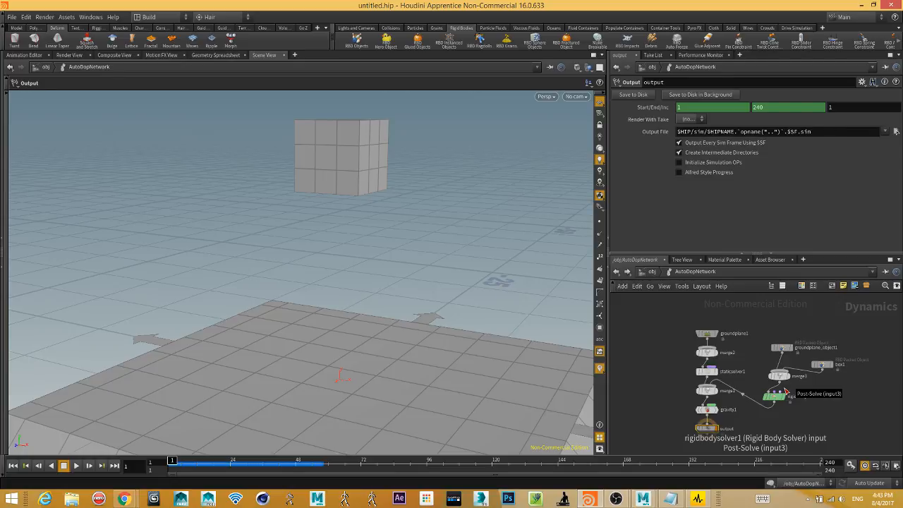
# Examine the parameters of the rigidbodysolver1 and gravity1 nodes.
pyautogui.scroll(2, 731, 422)
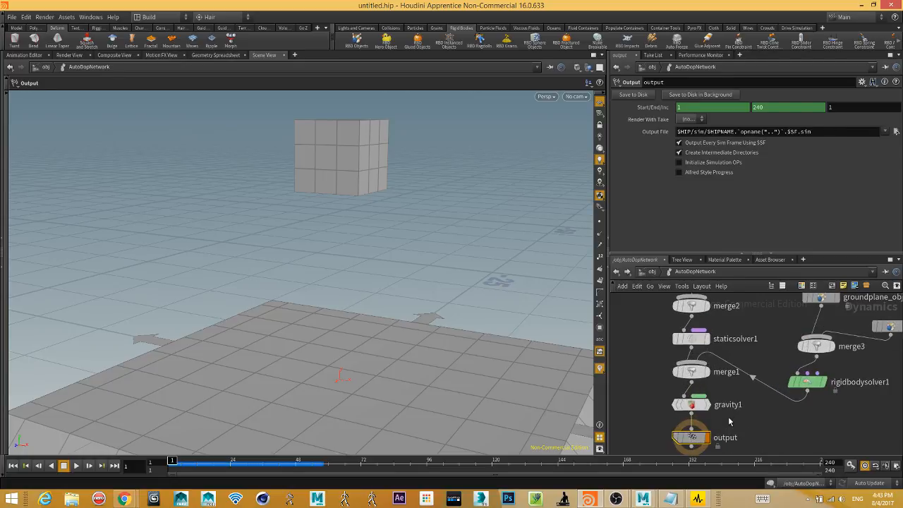
pyautogui.scroll(1, 816, 413)
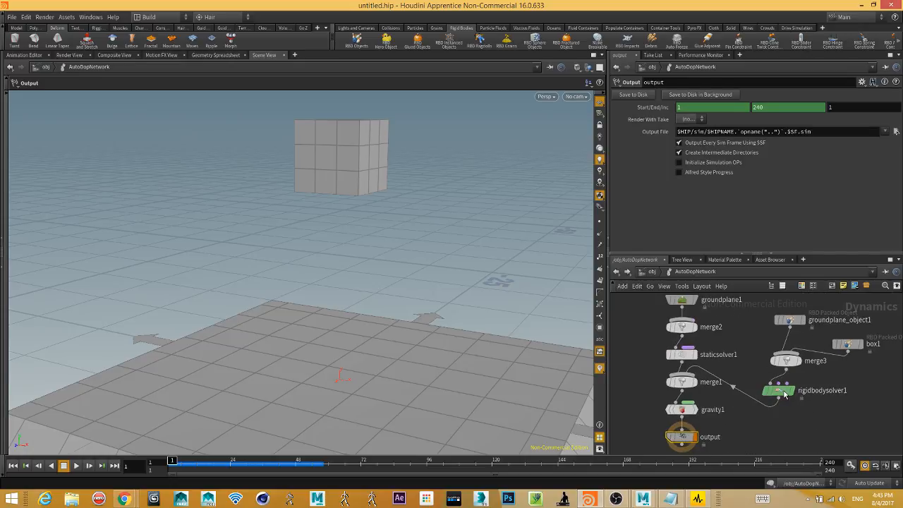
pyautogui.click(780, 390)
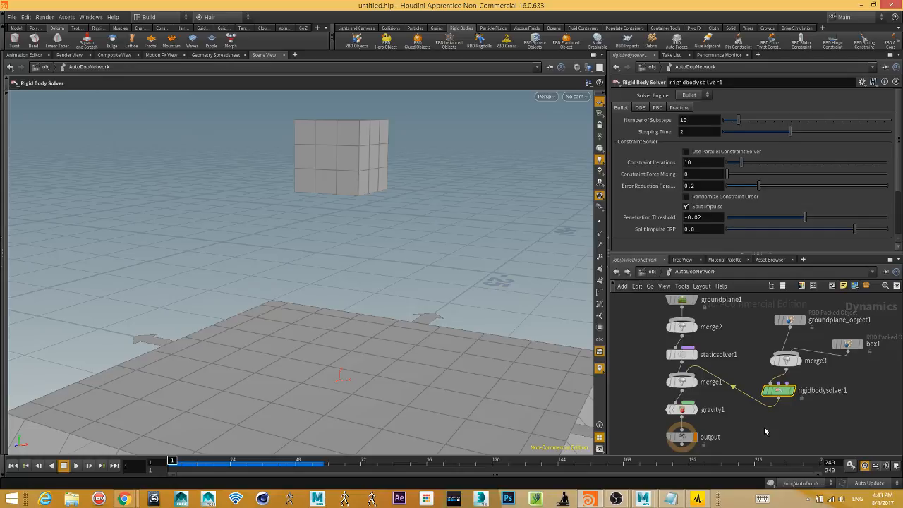
pyautogui.click(681, 412)
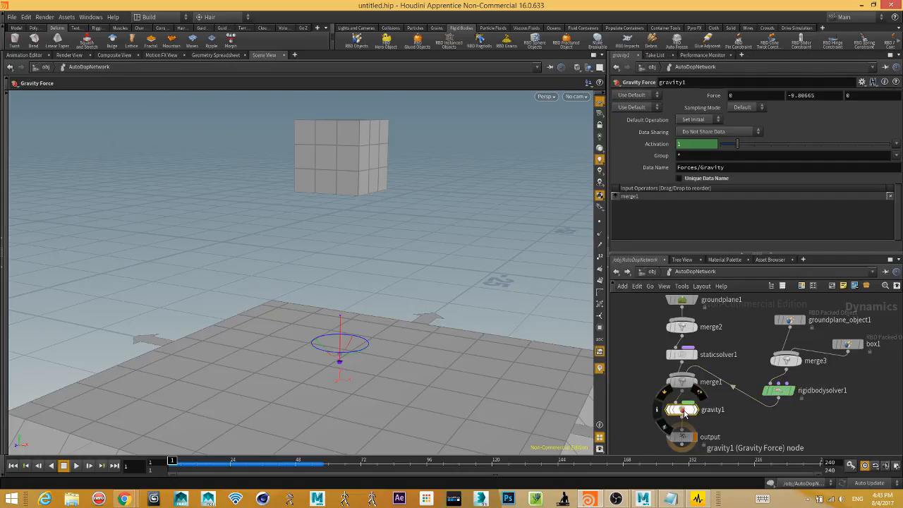
pyautogui.click(777, 387)
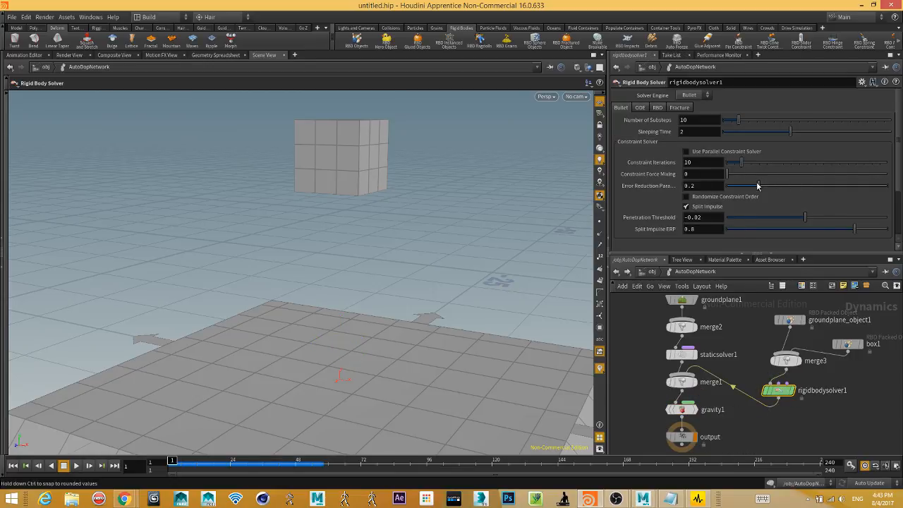
pyautogui.moveTo(748, 364); pyautogui.dragTo(744, 388, button='middle')
# Review the physical and Bullet collision settings of the box1 packed object.
pyautogui.click(830, 373)
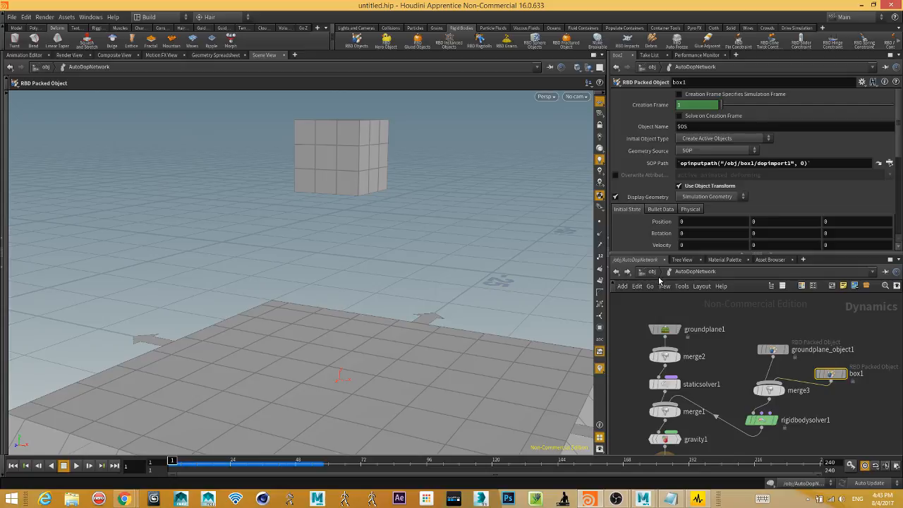
pyautogui.click(692, 210)
pyautogui.scroll(-2, 737, 214)
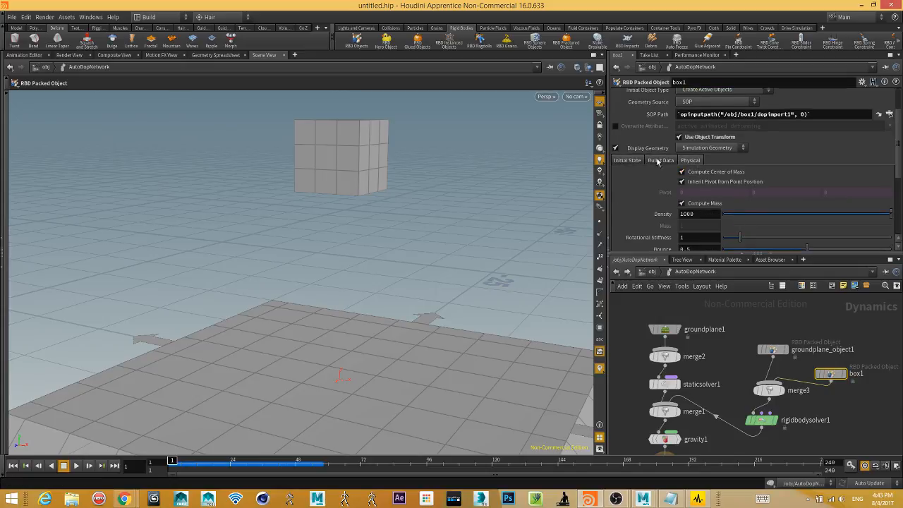
pyautogui.click(668, 162)
pyautogui.scroll(-4, 702, 170)
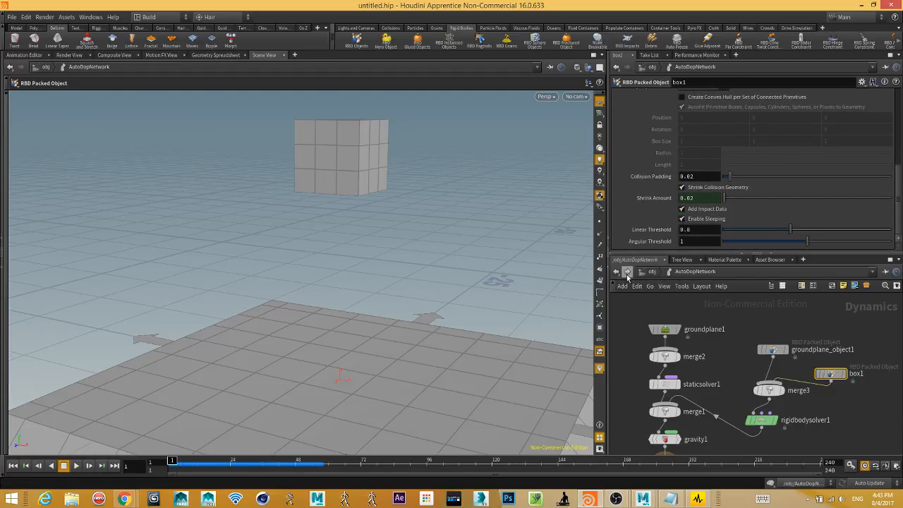
# Open the box1 geometry network and move rest1, setup_packed_prims and dopimport1 down to leave a gap below transform1.
pyautogui.click(649, 273)
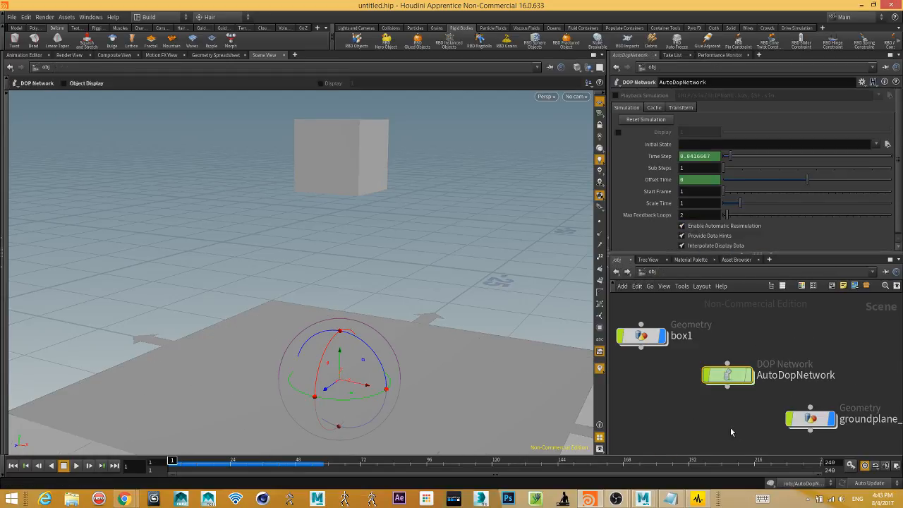
pyautogui.click(677, 339)
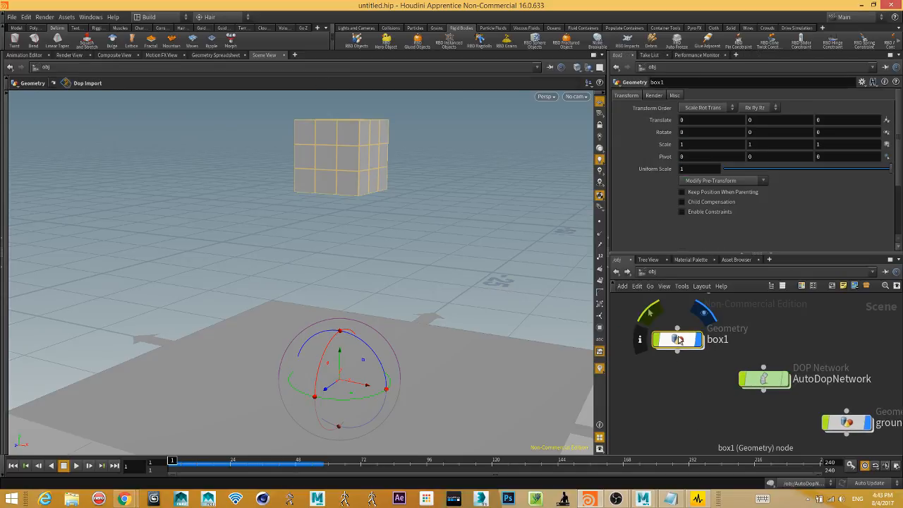
pyautogui.doubleClick(679, 340)
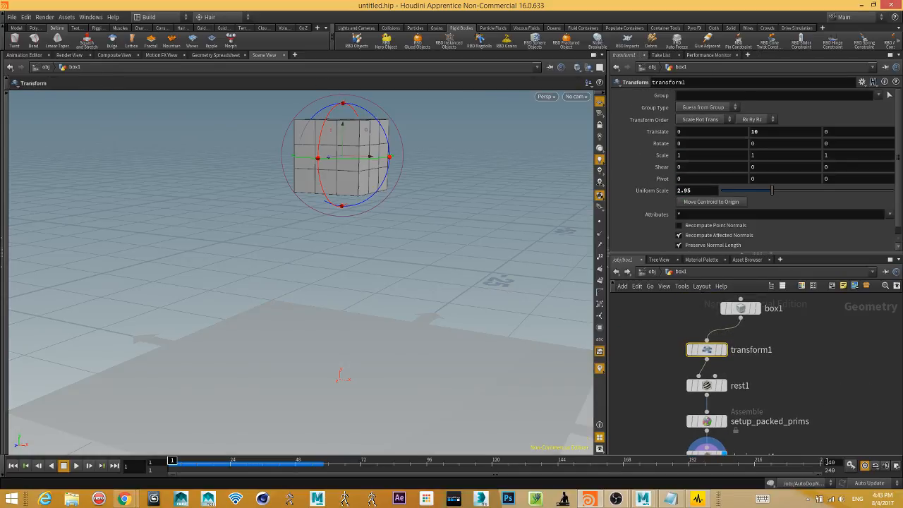
pyautogui.moveTo(829, 399); pyautogui.dragTo(843, 364, button='middle')
pyautogui.scroll(-3, 847, 367)
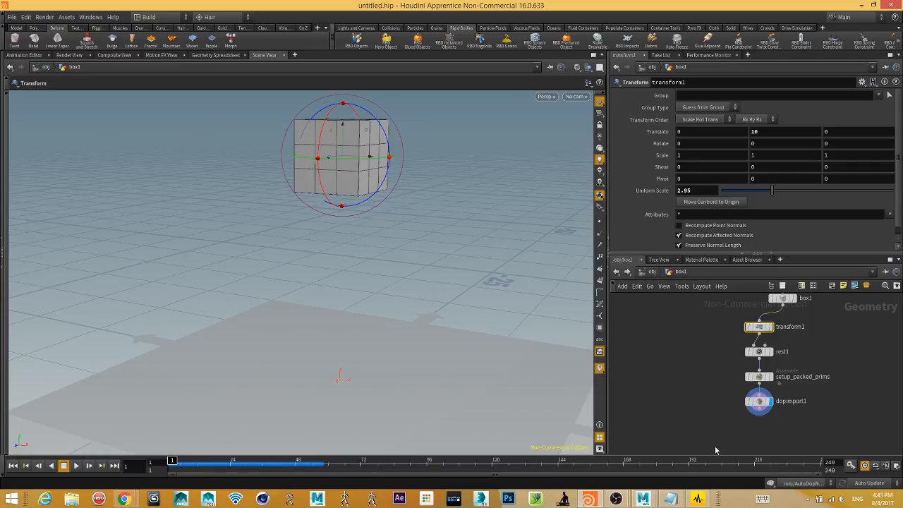
pyautogui.moveTo(709, 443); pyautogui.dragTo(759, 400)
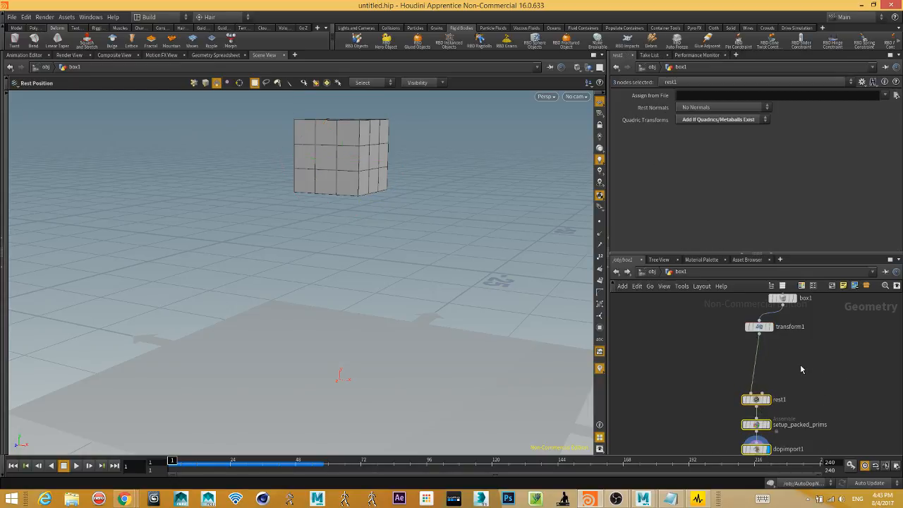
pyautogui.press('Tab')
pyautogui.write('v')
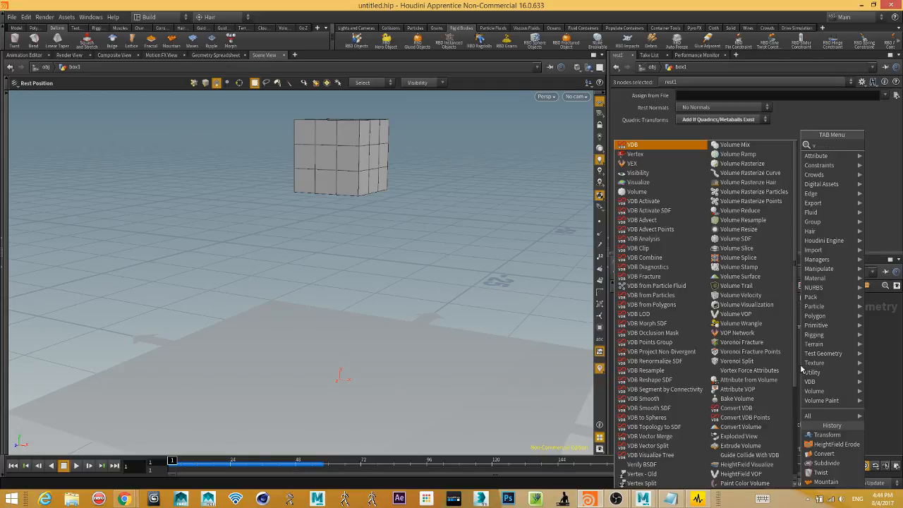
pyautogui.write('f')
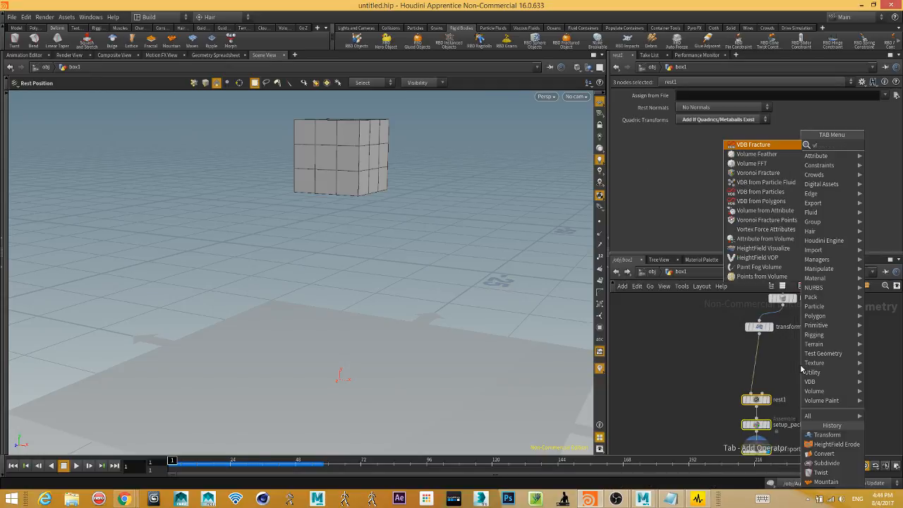
pyautogui.press('Down')
pyautogui.press('Down')
pyautogui.press('Down')
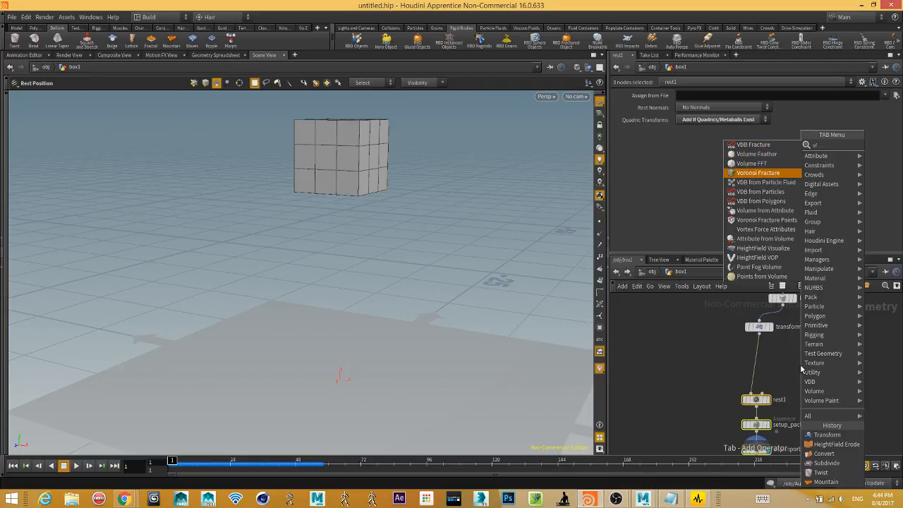
pyautogui.press('Return')
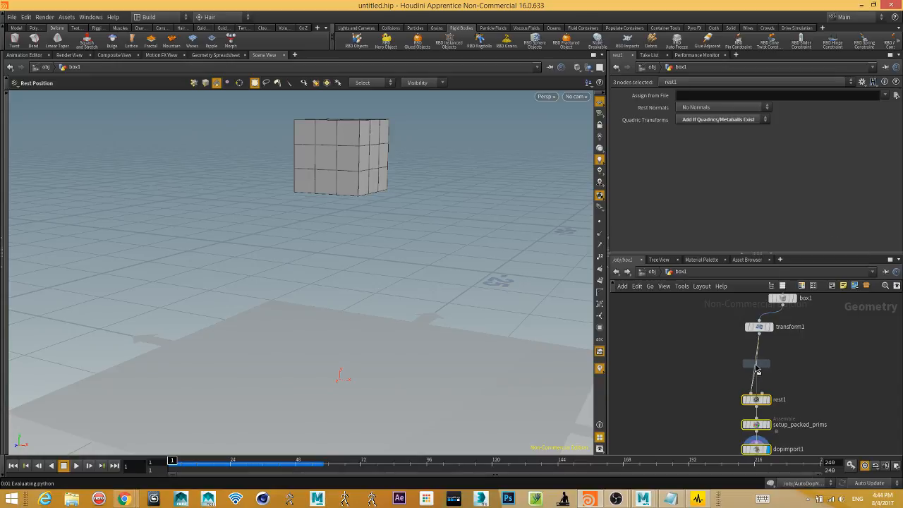
pyautogui.click(757, 368)
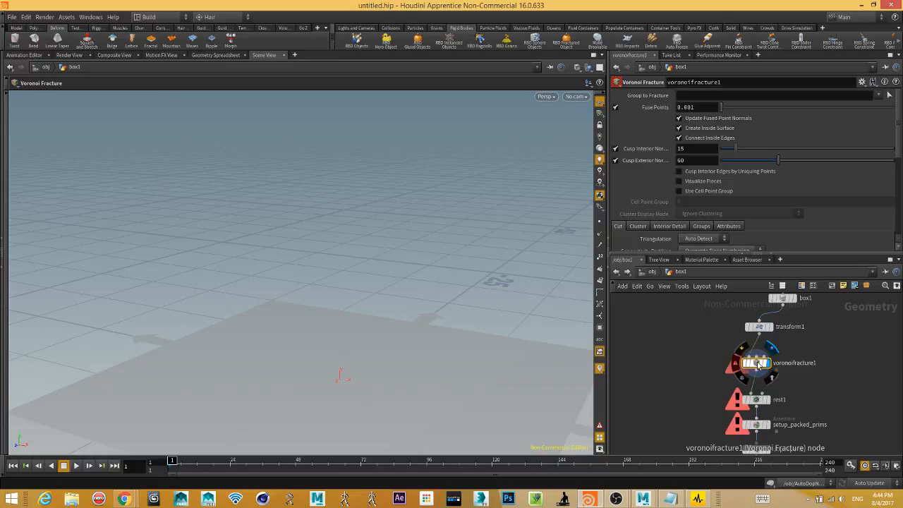
pyautogui.moveTo(759, 364); pyautogui.dragTo(829, 365)
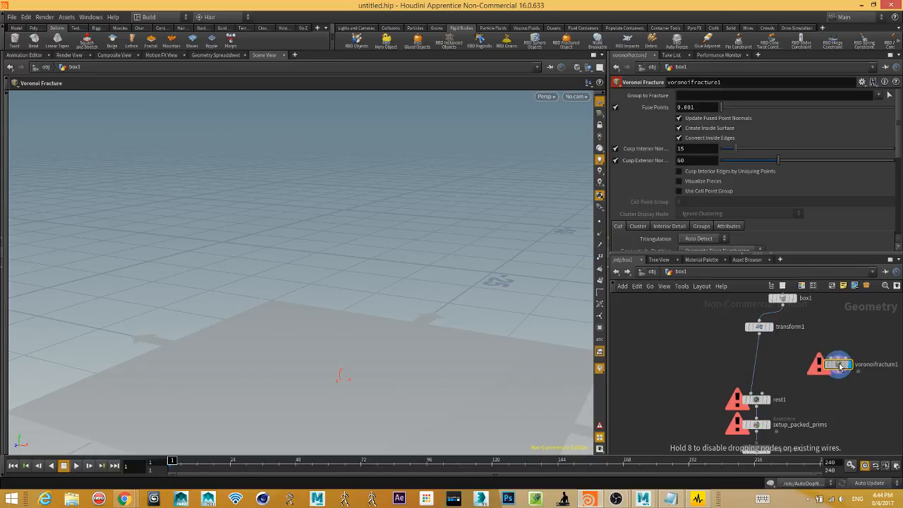
pyautogui.press('Delete')
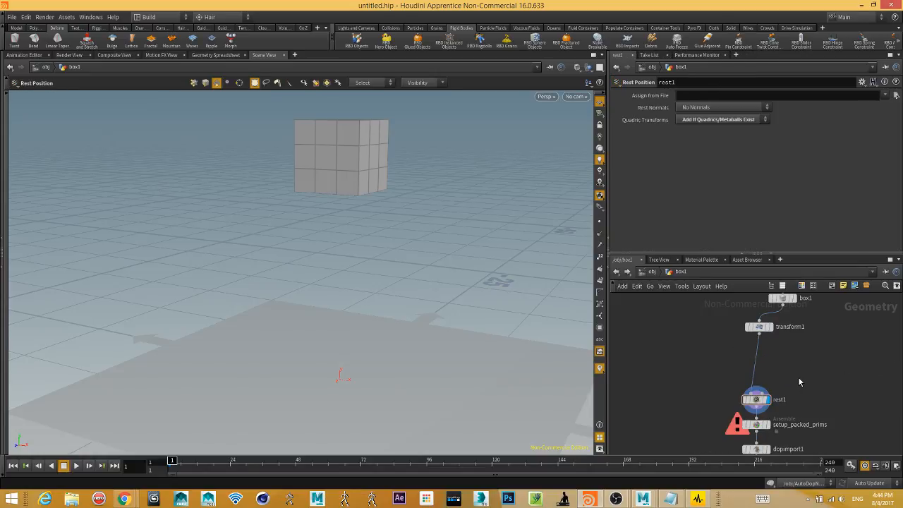
# Insert a Voronoi Fracture node between transform1 and rest1, wire box1 into its second input and display the fractured result.
pyautogui.press('Tab')
pyautogui.write('v')
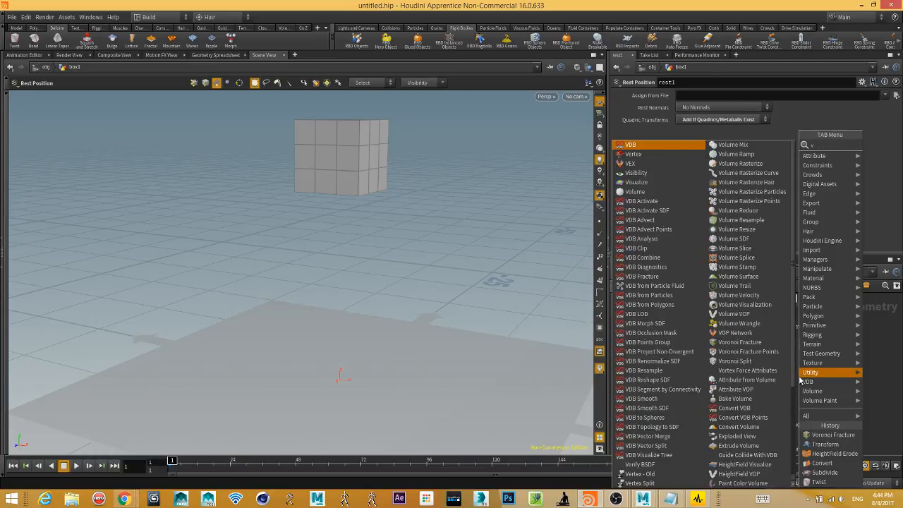
pyautogui.write('f')
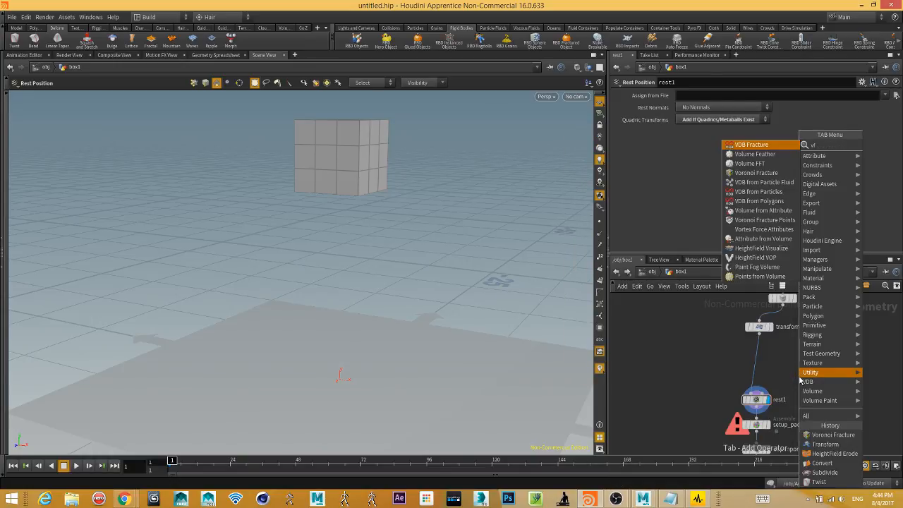
pyautogui.press('Down')
pyautogui.press('Down')
pyautogui.press('Down')
pyautogui.press('Return')
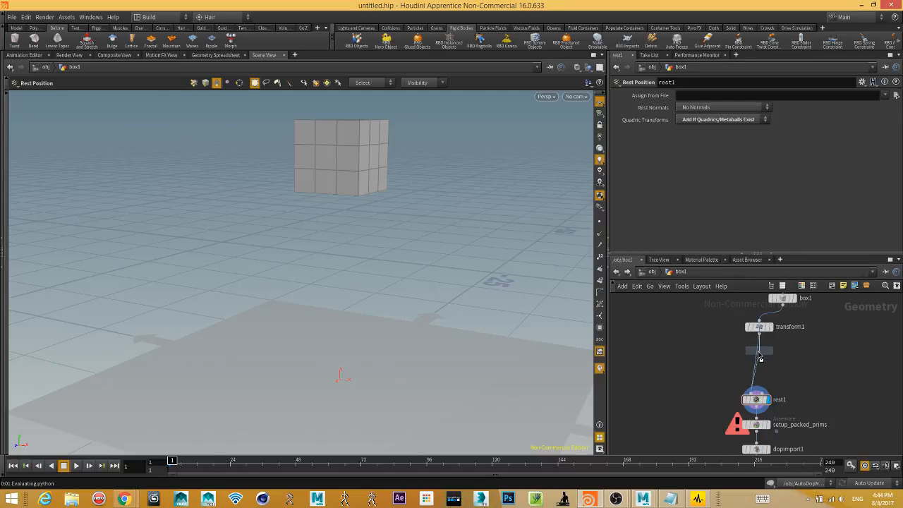
pyautogui.click(769, 356)
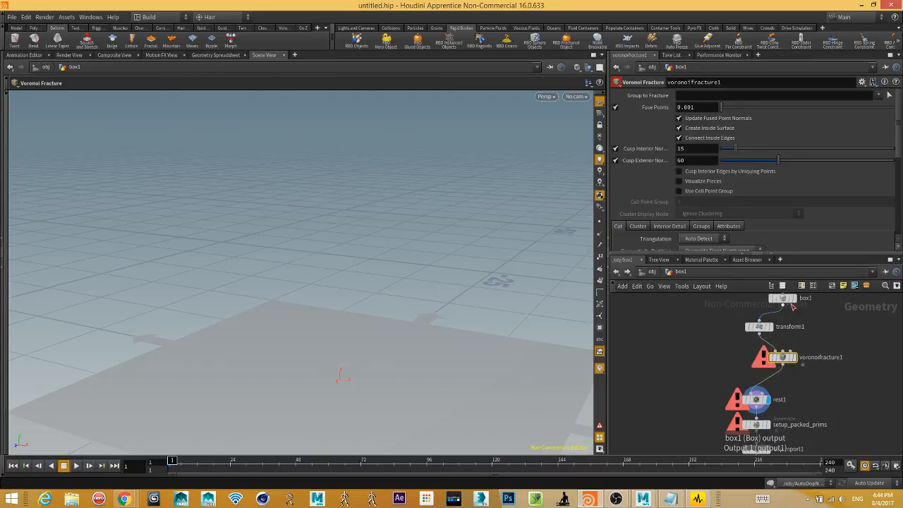
pyautogui.moveTo(792, 305); pyautogui.dragTo(789, 352)
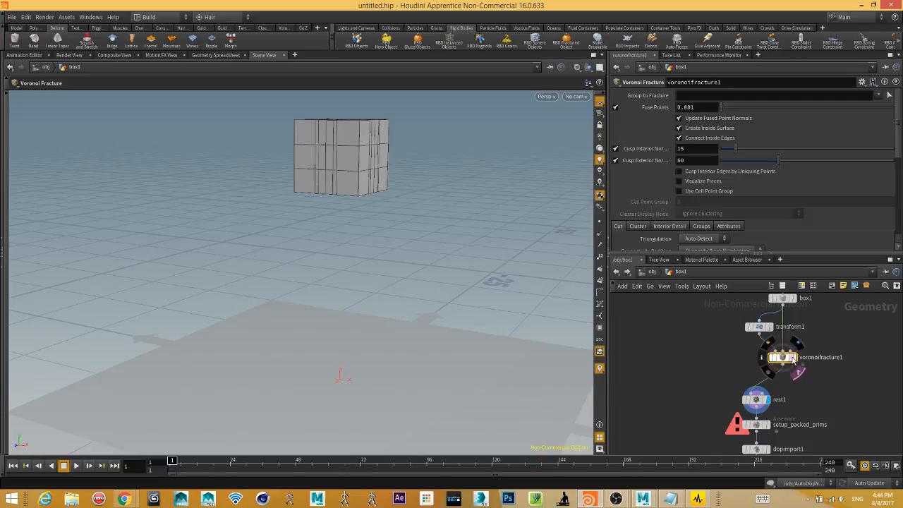
pyautogui.click(792, 358)
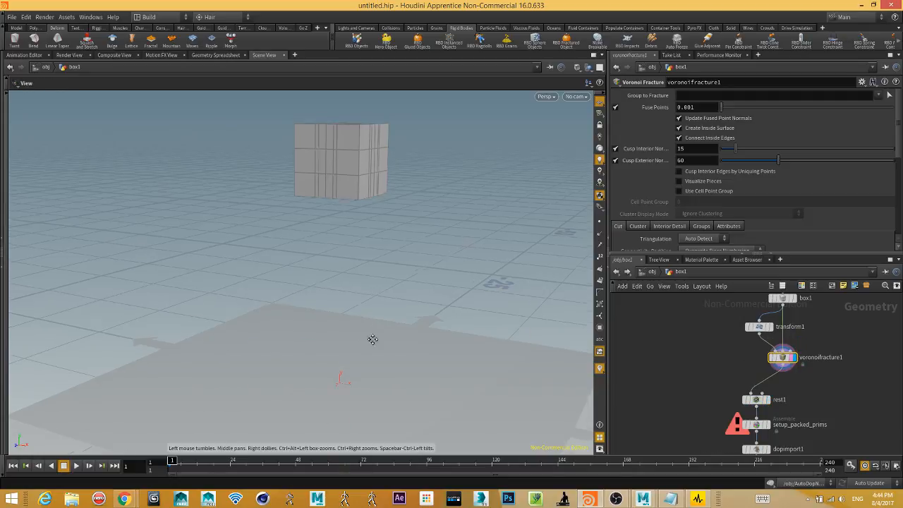
# Play the simulation with the fractured box displayed, stop it and return to the first frame.
pyautogui.moveTo(372, 339)
pyautogui.mouseDown()
pyautogui.moveTo(393, 365)
pyautogui.moveTo(445, 342)
pyautogui.moveTo(381, 353)
pyautogui.mouseUp()
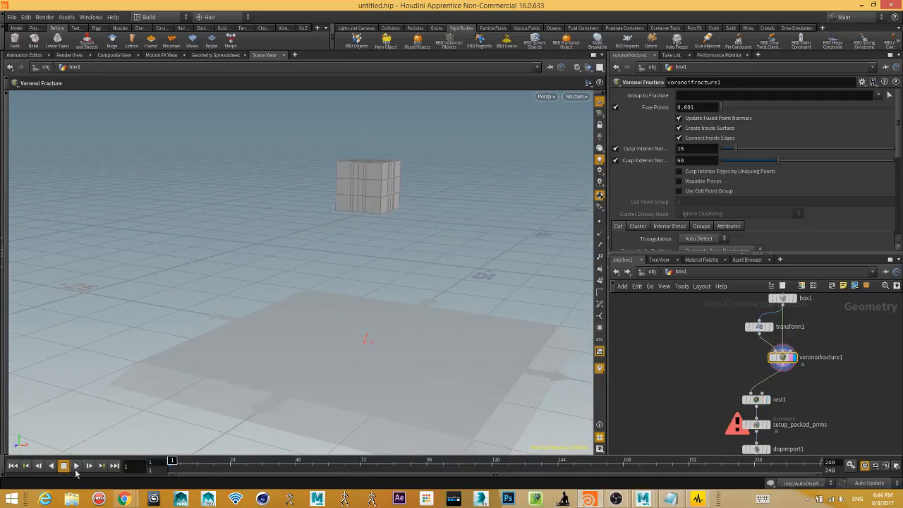
pyautogui.click(76, 466)
pyautogui.click(63, 465)
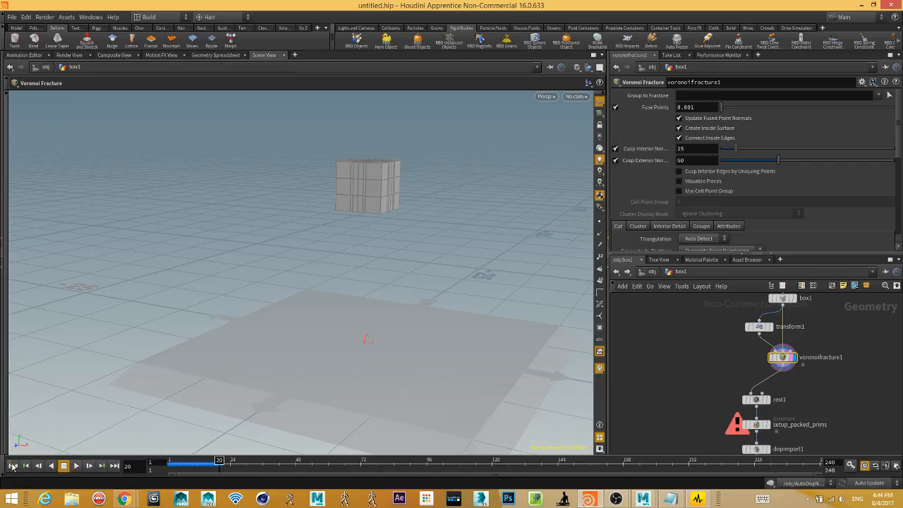
pyautogui.click(12, 466)
# Check the output of dopimport1 and delete the rest1, setup_packed_prims and dopimport1 nodes below voronoifracture1.
pyautogui.moveTo(775, 399); pyautogui.dragTo(756, 334, button='middle')
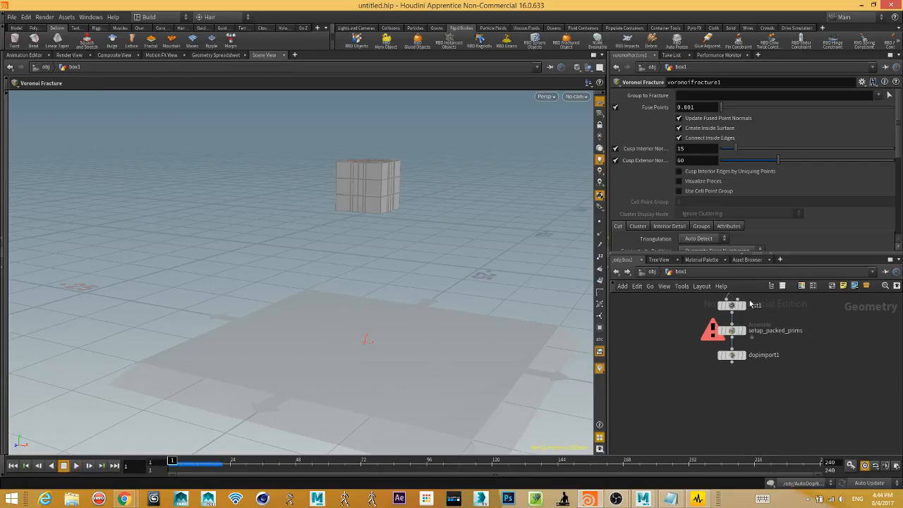
pyautogui.click(742, 355)
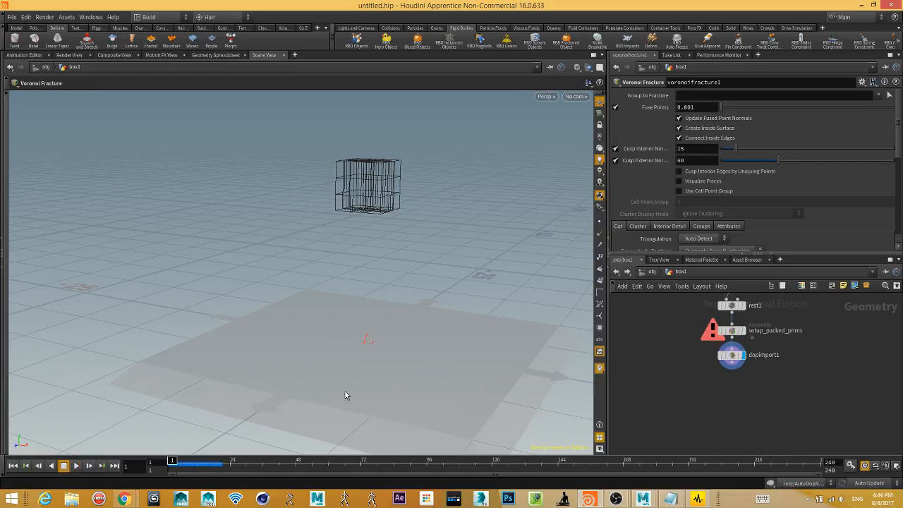
pyautogui.click(731, 355)
pyautogui.moveTo(782, 376); pyautogui.dragTo(767, 442, button='middle')
pyautogui.moveTo(766, 441); pyautogui.dragTo(694, 367)
pyautogui.press('Delete')
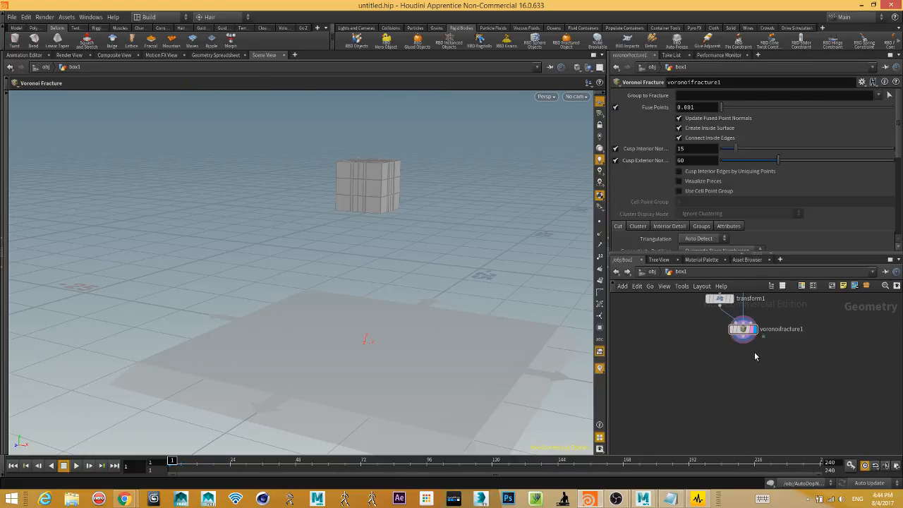
# Inspect the fractured pieces through a temporary Exploded View node connected to voronoifracture1 and delete that node.
pyautogui.scroll(3, 742, 332)
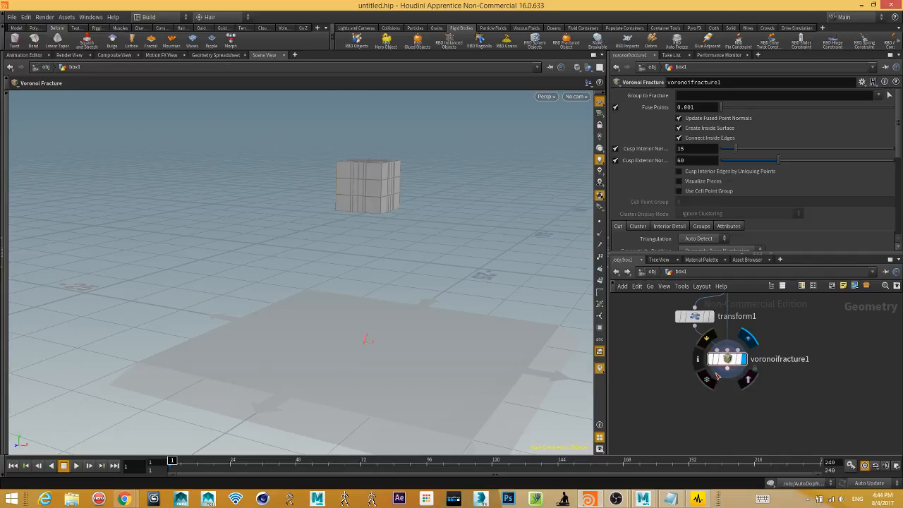
pyautogui.scroll(-2, 654, 385)
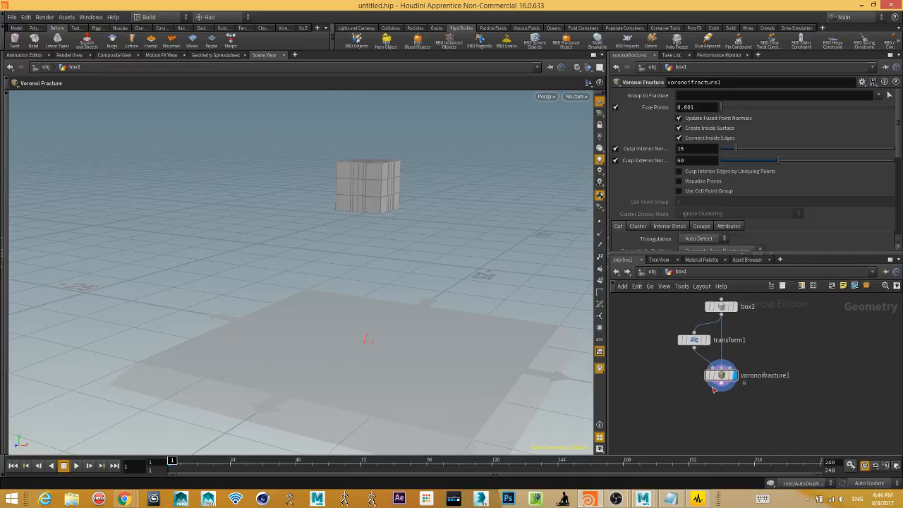
pyautogui.press('Tab')
pyautogui.write('exp')
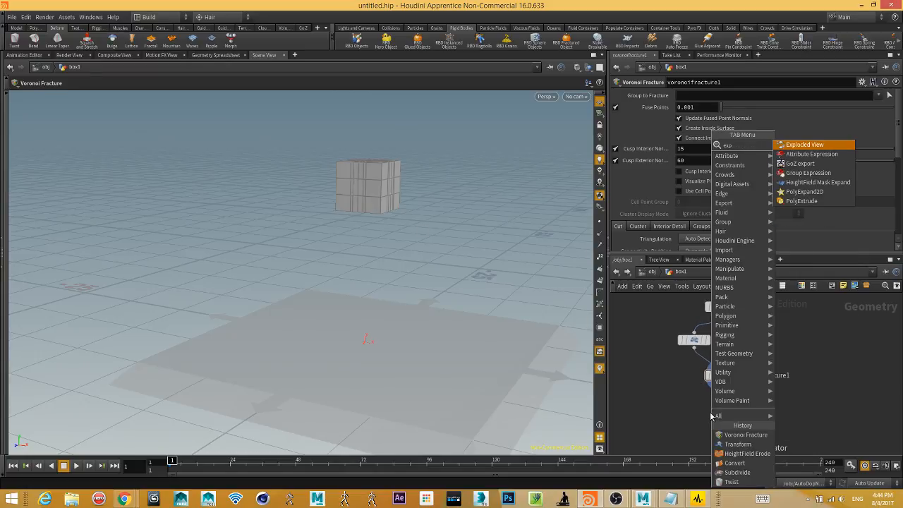
pyautogui.press('Return')
pyautogui.click(711, 417)
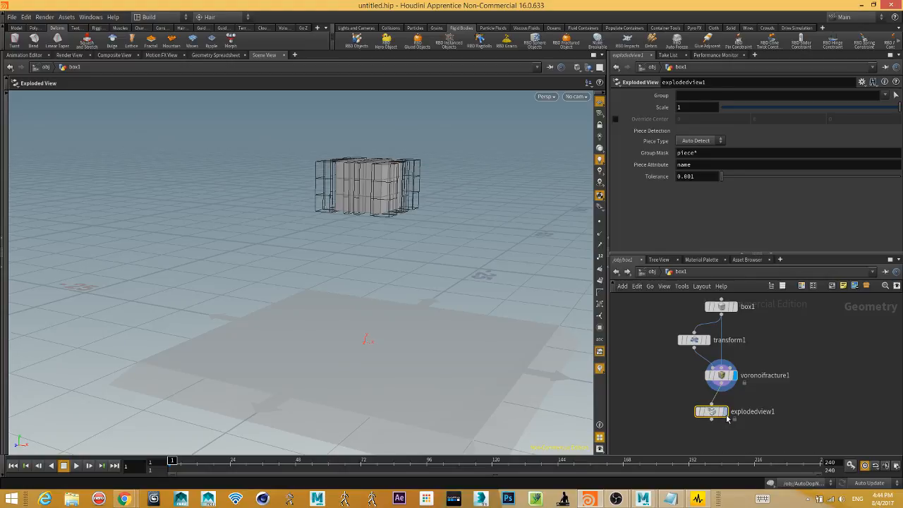
pyautogui.click(724, 412)
pyautogui.press('Escape')
pyautogui.moveTo(494, 268); pyautogui.dragTo(452, 335)
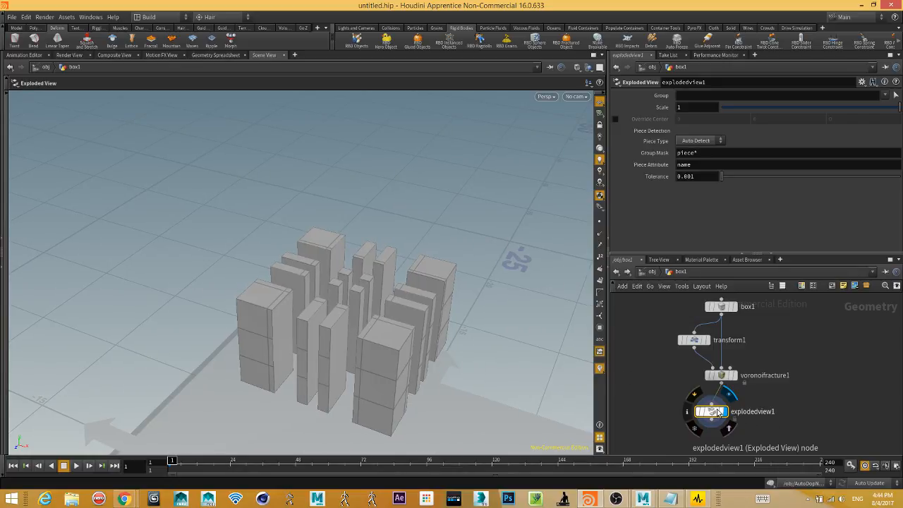
pyautogui.press('Delete')
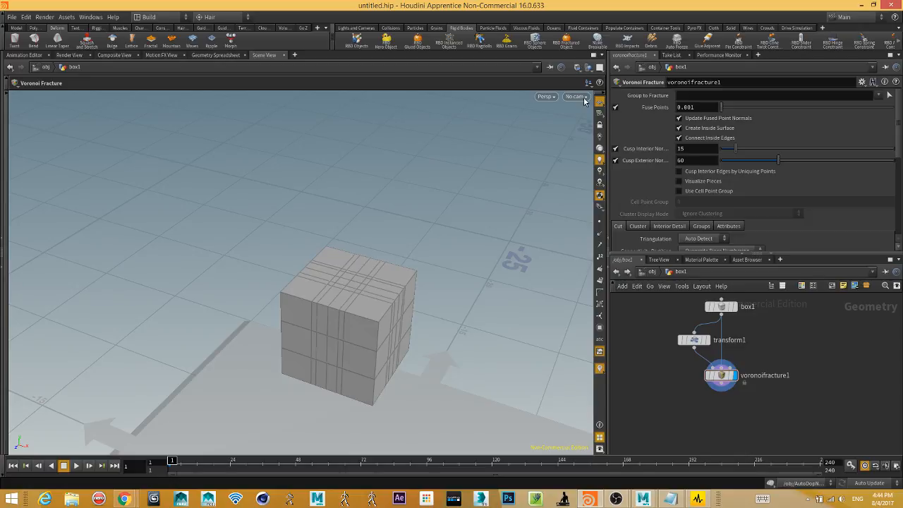
# Return to the object level and try to turn the fractured box1 into a rigid body with RBD Objects.
pyautogui.click(650, 272)
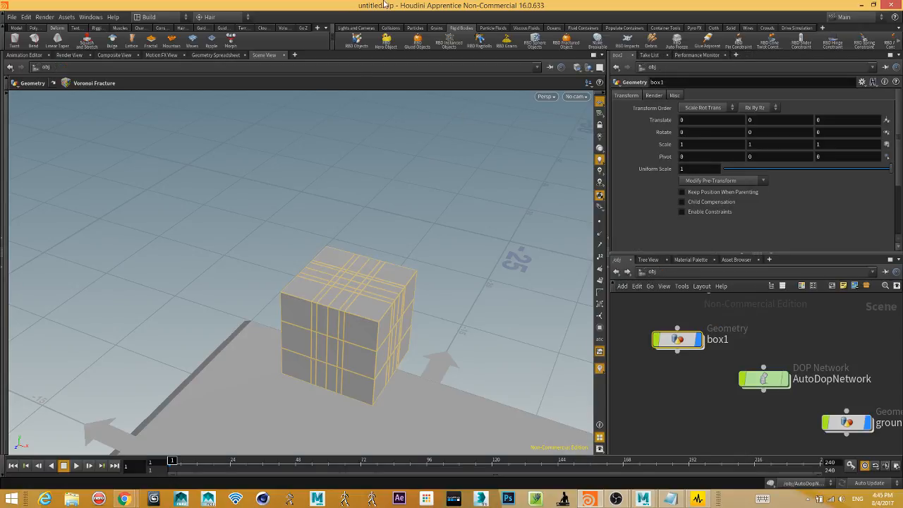
pyautogui.click(358, 41)
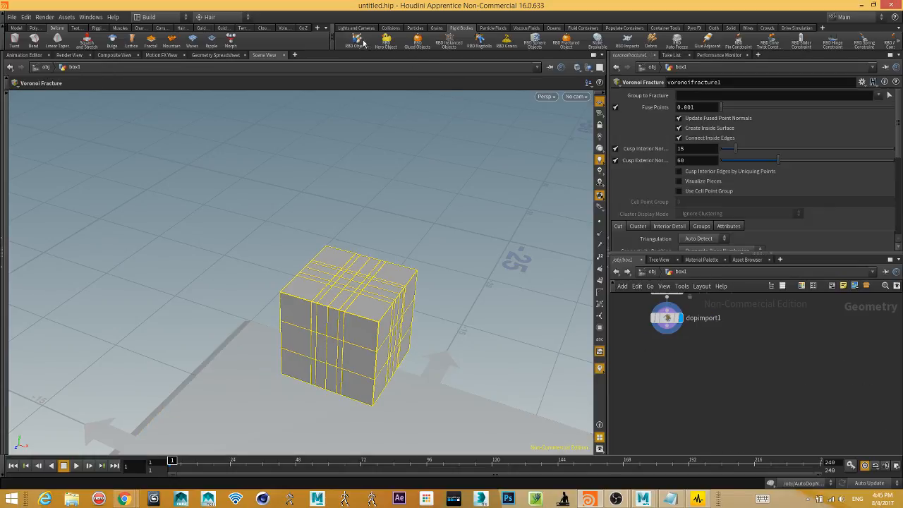
pyautogui.click(363, 43)
pyautogui.click(358, 305)
pyautogui.press('Return')
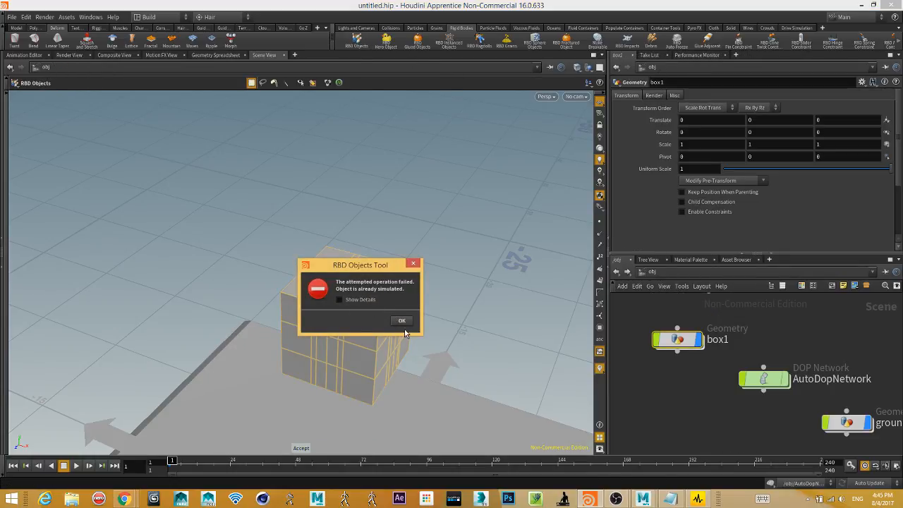
pyautogui.click(404, 324)
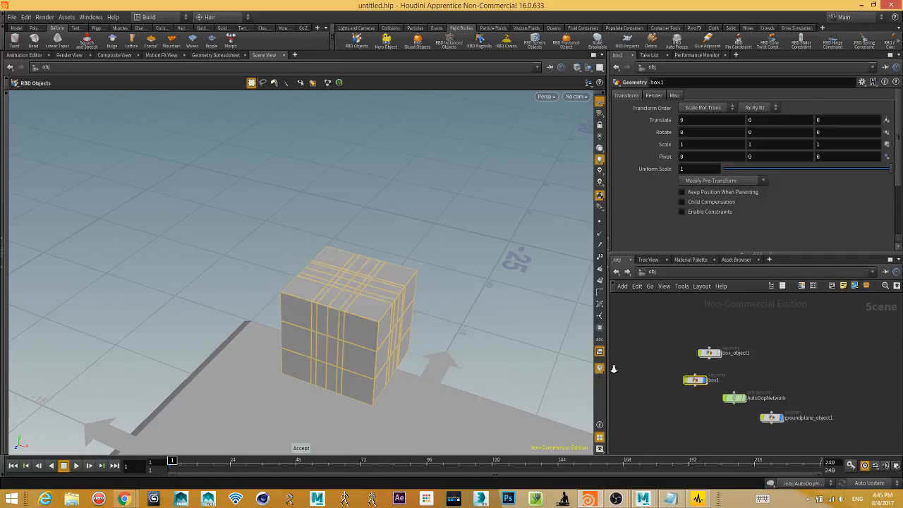
# Delete AutoDopNetwork, groundplane_object1 and box_object1 from the scene, keeping only box1.
pyautogui.moveTo(727, 422); pyautogui.dragTo(833, 364)
pyautogui.click(749, 388)
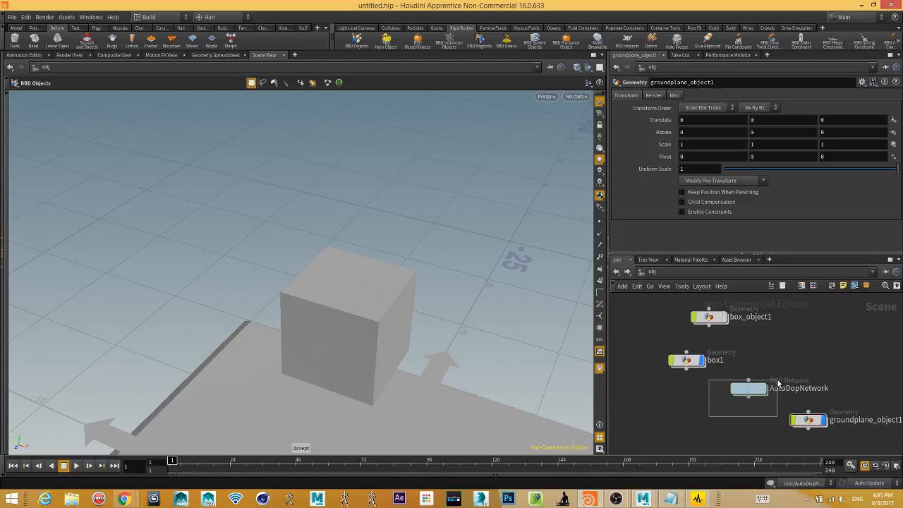
pyautogui.press('Delete')
pyautogui.press('Delete')
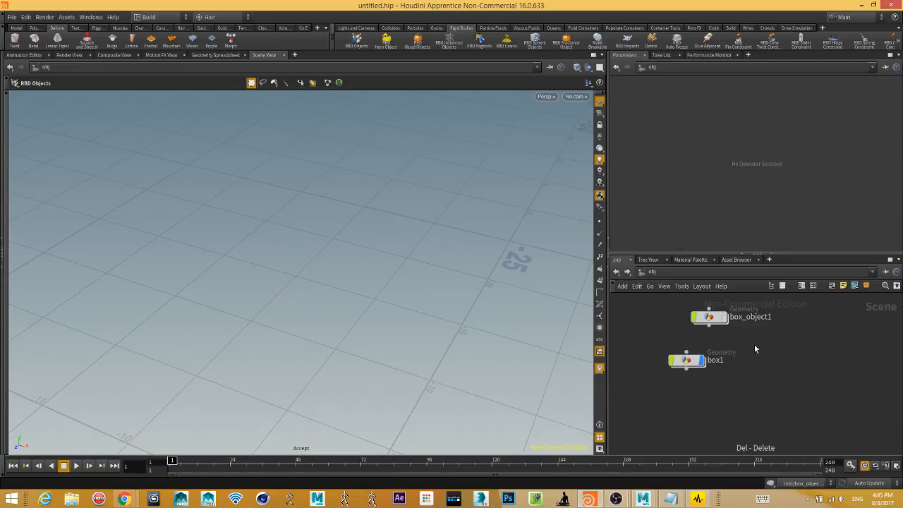
pyautogui.click(709, 317)
pyautogui.press('Delete')
# Open the box1 geometry network and delete its dopimport1, setup_packed_prims and rest1 nodes.
pyautogui.click(687, 360)
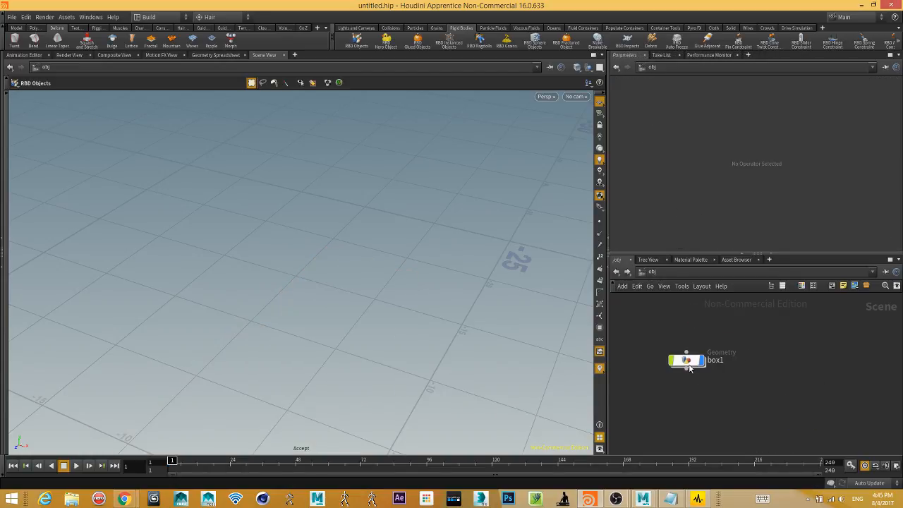
pyautogui.doubleClick(686, 360)
pyautogui.click(676, 329)
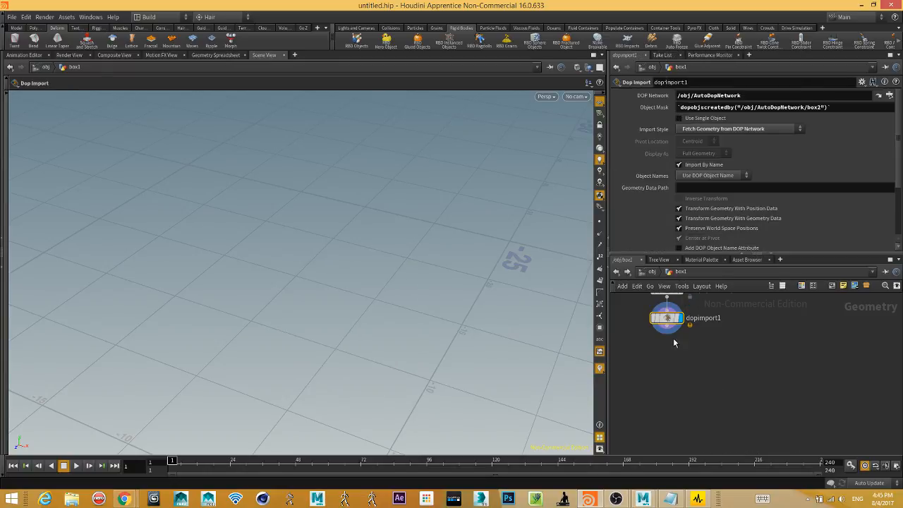
pyautogui.press('Delete')
pyautogui.moveTo(683, 340); pyautogui.dragTo(709, 429, button='middle')
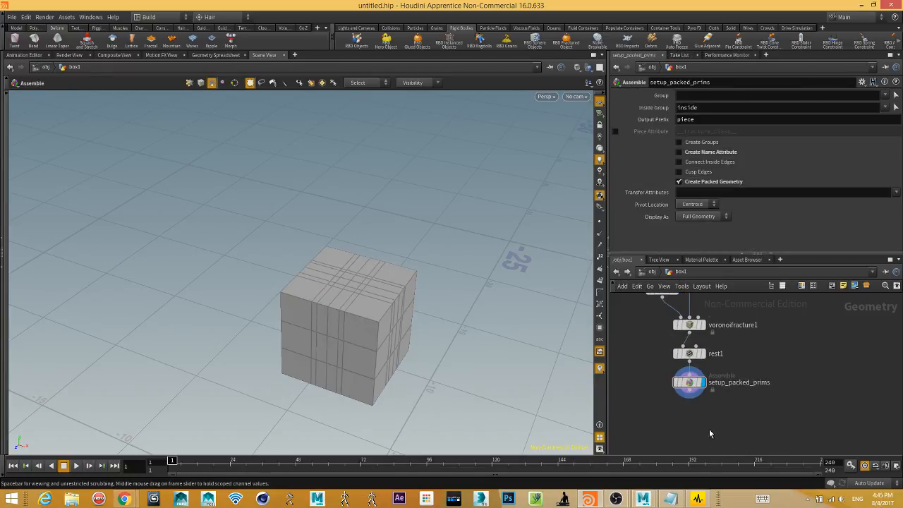
pyautogui.moveTo(654, 424); pyautogui.dragTo(704, 358)
pyautogui.press('Delete')
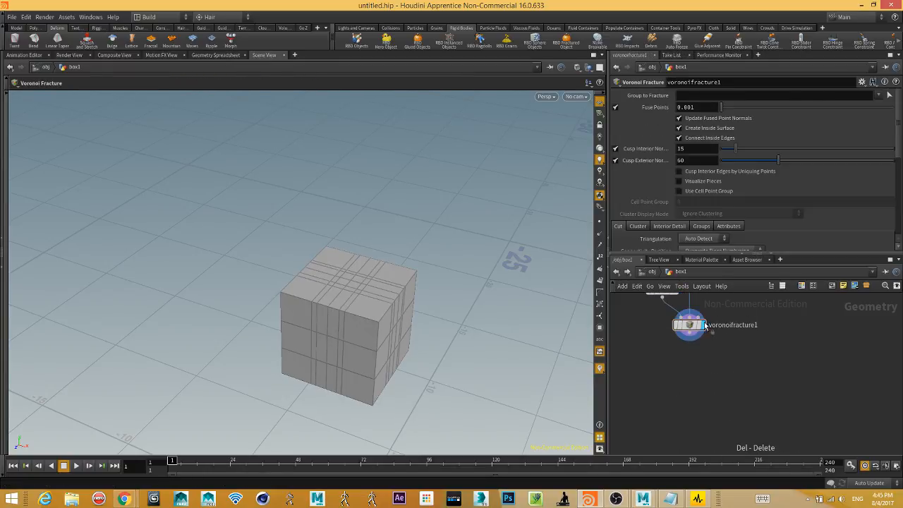
# Add a Ground Plane collision object to the scene.
pyautogui.click(357, 28)
pyautogui.click(466, 27)
pyautogui.click(390, 27)
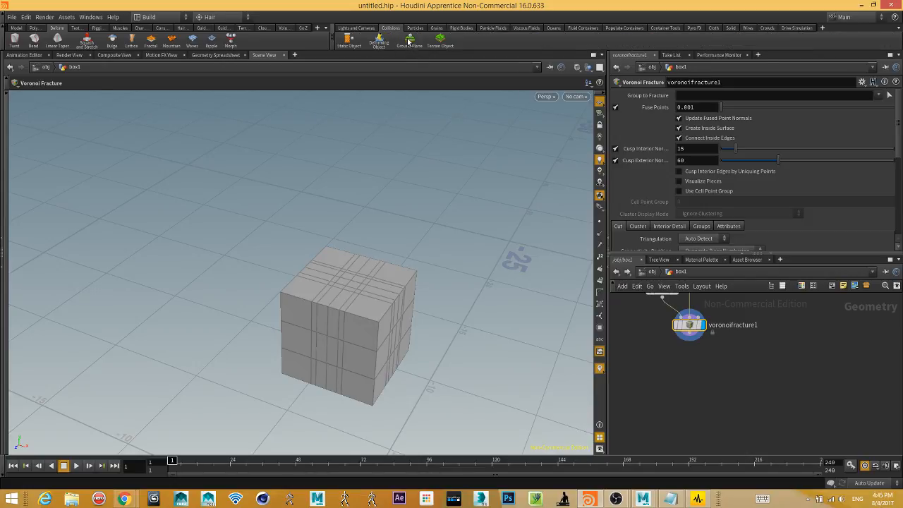
pyautogui.click(409, 40)
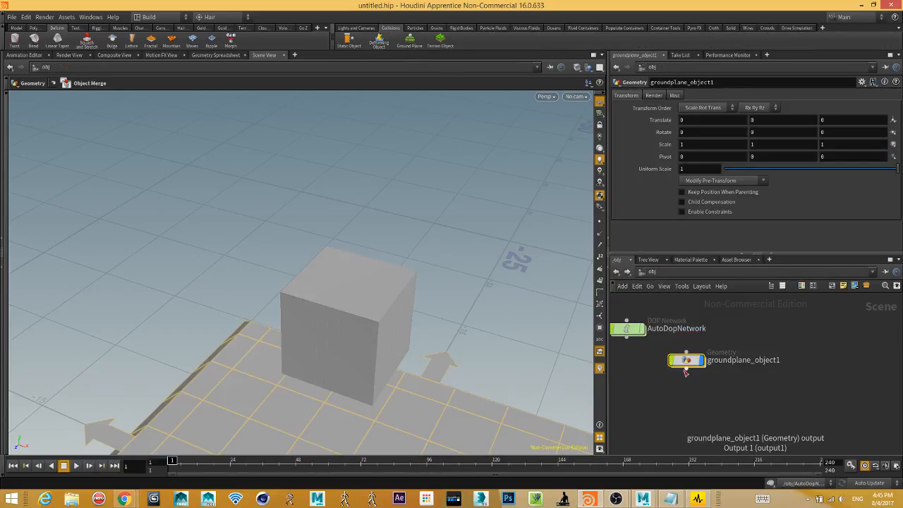
# Turn the fractured box1 into a rigid body at the object level with RBD Objects.
pyautogui.press('h')
pyautogui.doubleClick(651, 318)
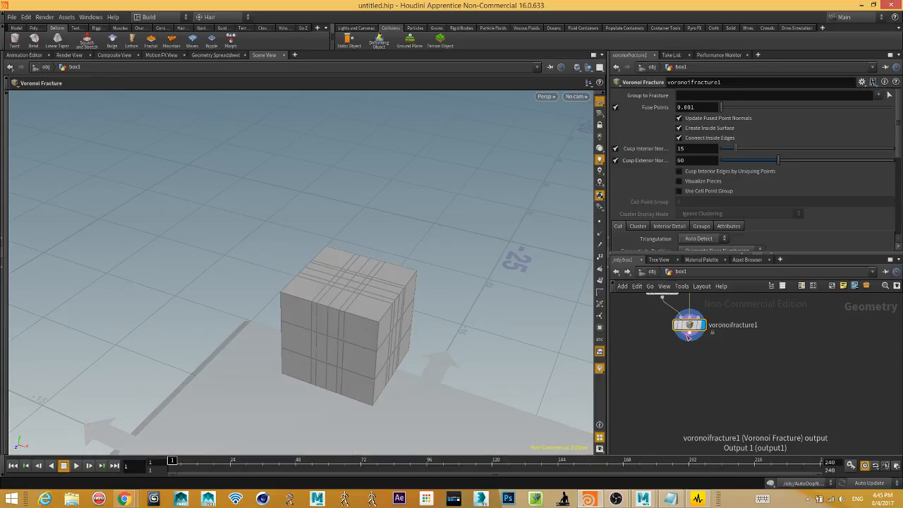
pyautogui.click(347, 38)
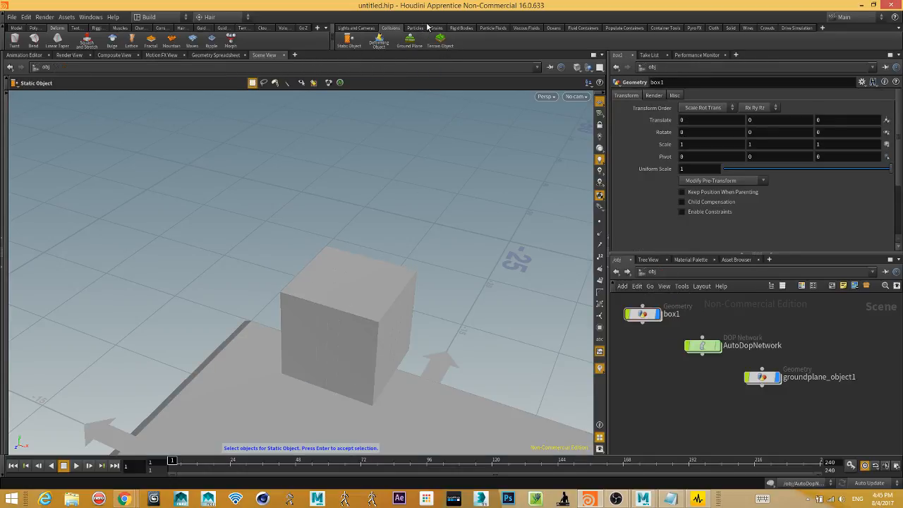
pyautogui.click(462, 29)
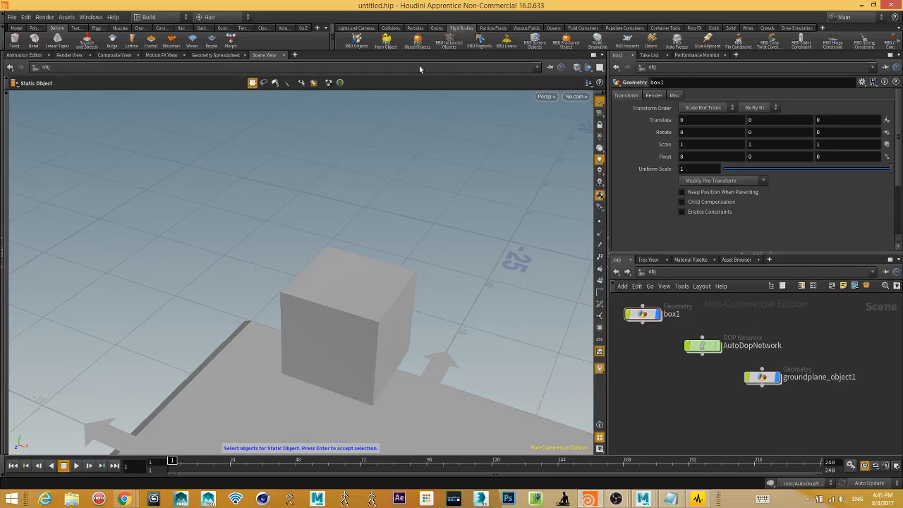
pyautogui.click(358, 40)
pyautogui.click(364, 317)
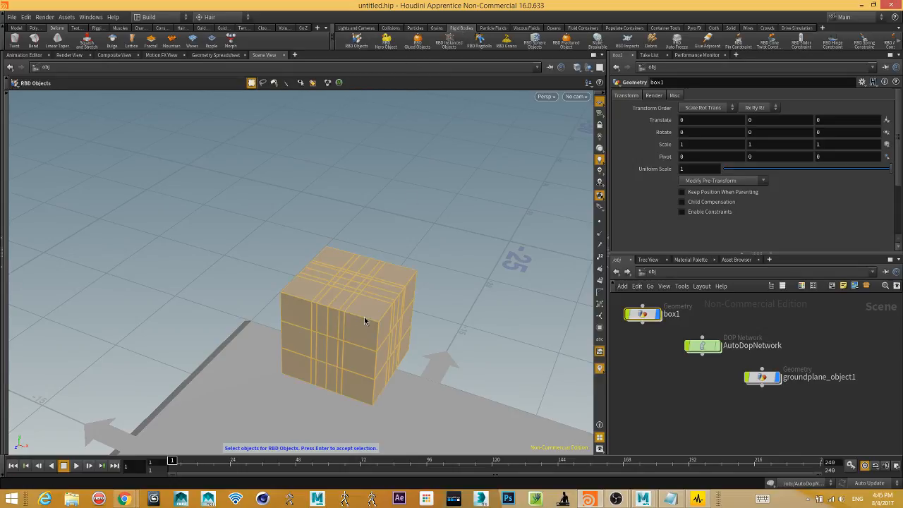
pyautogui.press('Return')
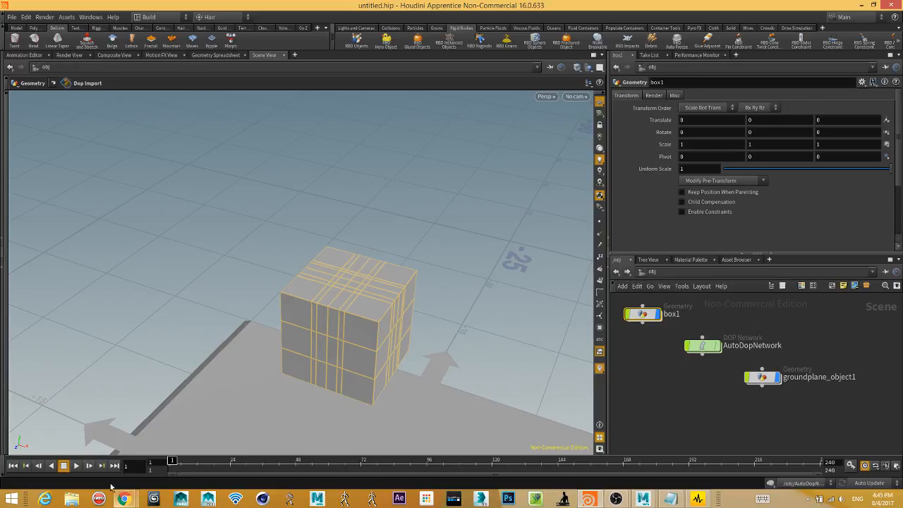
# Play the simulation of the fractured box falling onto the ground plane and rewind to frame 1.
pyautogui.keyDown('alt'); pyautogui.moveTo(363, 412); pyautogui.dragTo(428, 274, button='middle'); pyautogui.keyUp('alt')
pyautogui.keyDown('alt'); pyautogui.moveTo(428, 274); pyautogui.dragTo(353, 304, button='right'); pyautogui.keyUp('alt')
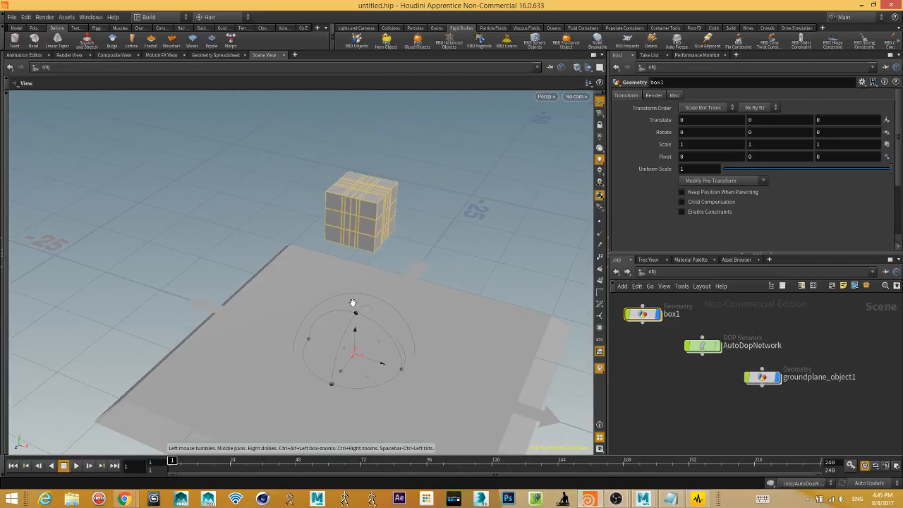
pyautogui.keyDown('alt'); pyautogui.moveTo(357, 391); pyautogui.dragTo(360, 324, button='middle'); pyautogui.keyUp('alt')
pyautogui.click(76, 465)
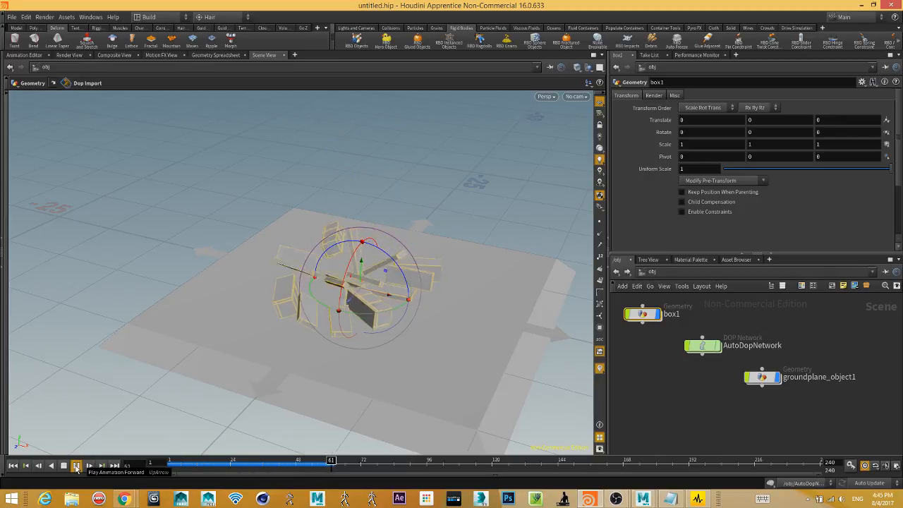
pyautogui.click(13, 466)
pyautogui.keyDown('alt'); pyautogui.moveTo(381, 254); pyautogui.dragTo(406, 346, button='middle'); pyautogui.keyUp('alt')
# Open the box1 geometry network and place a Sphere node beside transform1, above voronoifracture1.
pyautogui.doubleClick(643, 314)
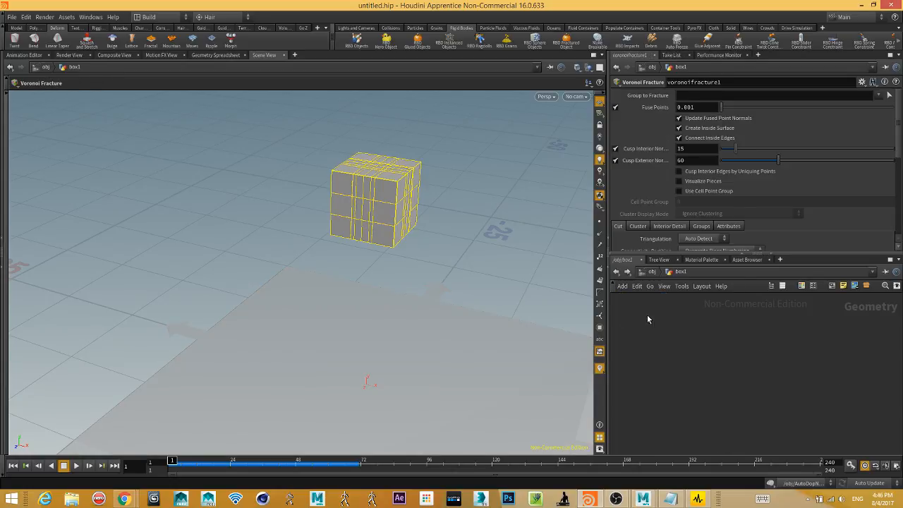
pyautogui.moveTo(792, 438); pyautogui.dragTo(802, 448, button='middle')
pyautogui.moveTo(793, 385); pyautogui.dragTo(778, 473, button='middle')
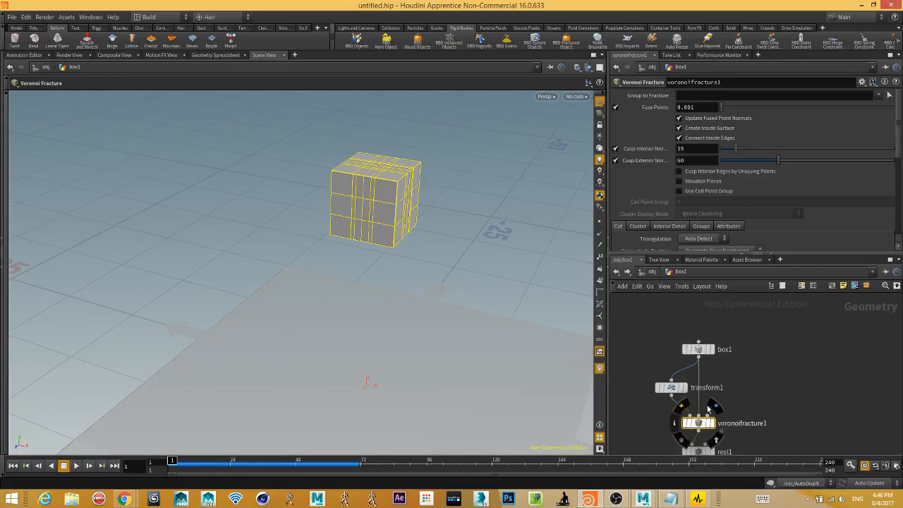
pyautogui.press('Tab')
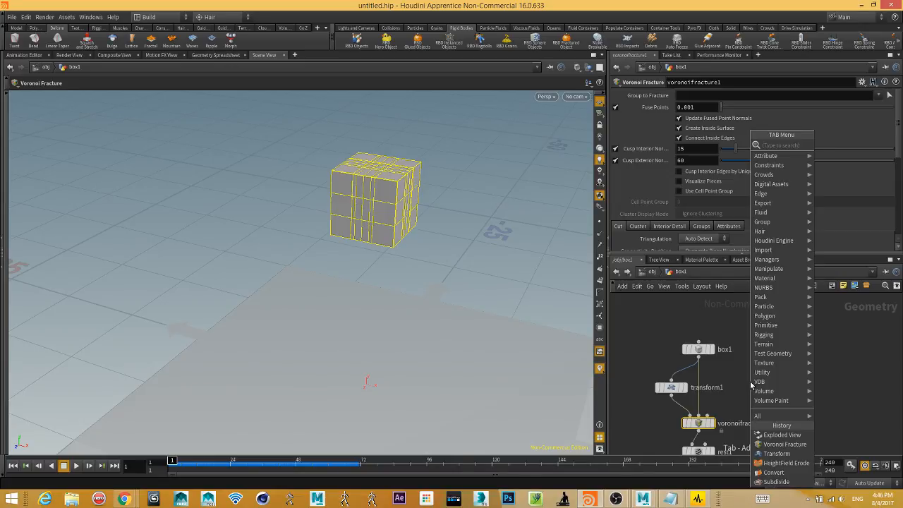
pyautogui.write('sph')
pyautogui.press('Return')
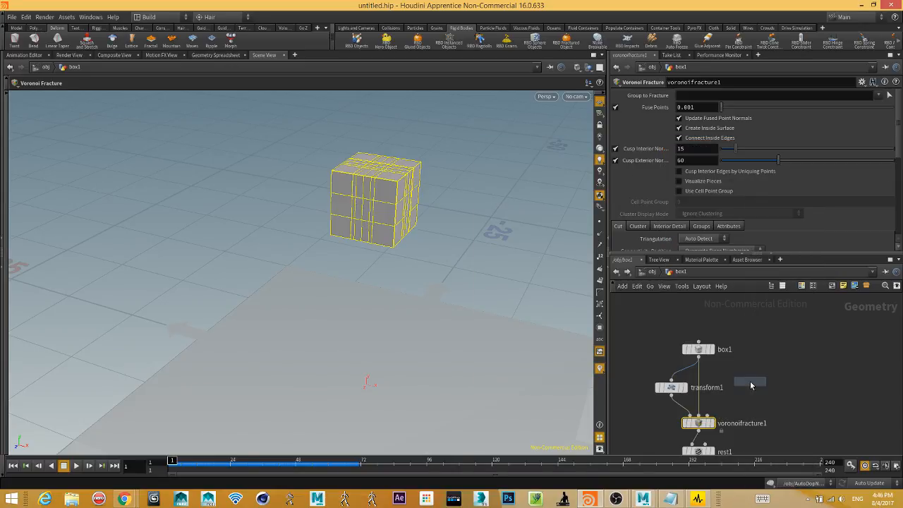
pyautogui.click(751, 384)
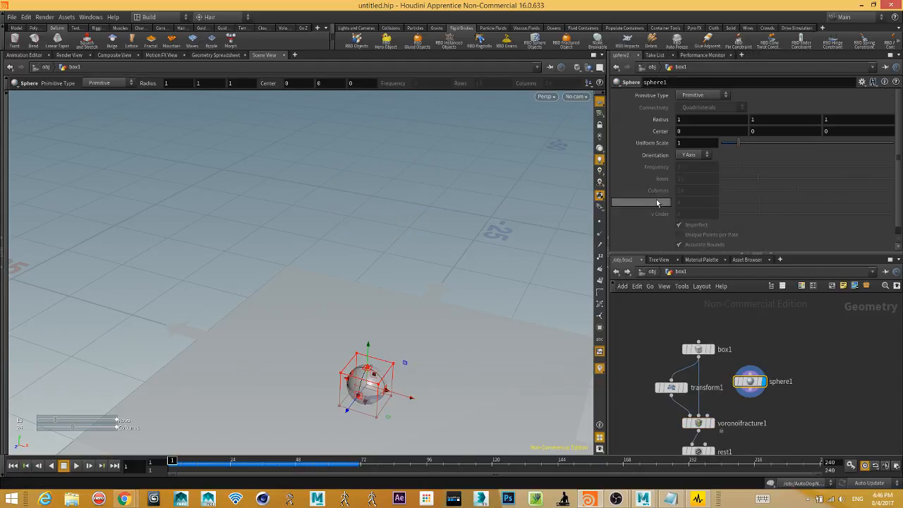
# Set sphere1's primitive type to Mesh and raise it to a Y center of about 9.38, inside the box.
pyautogui.click(704, 96)
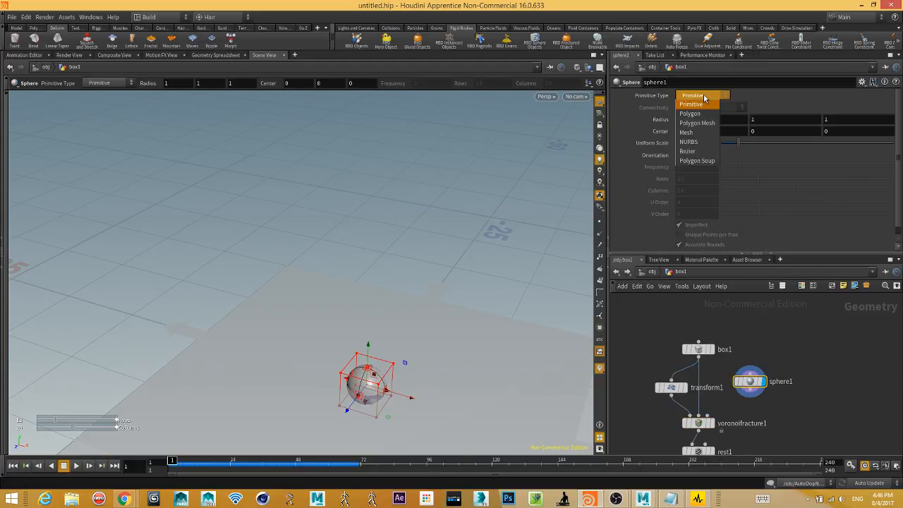
pyautogui.click(701, 133)
pyautogui.moveTo(369, 346); pyautogui.dragTo(388, 165)
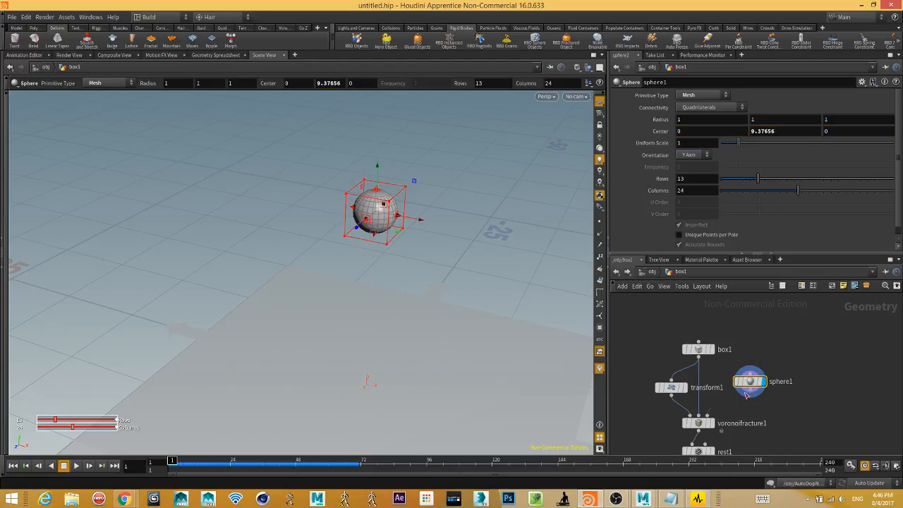
# Connect sphere1 to voronoifracture1's second input in place of box1 and display voronoifracture1.
pyautogui.moveTo(748, 393); pyautogui.dragTo(705, 417)
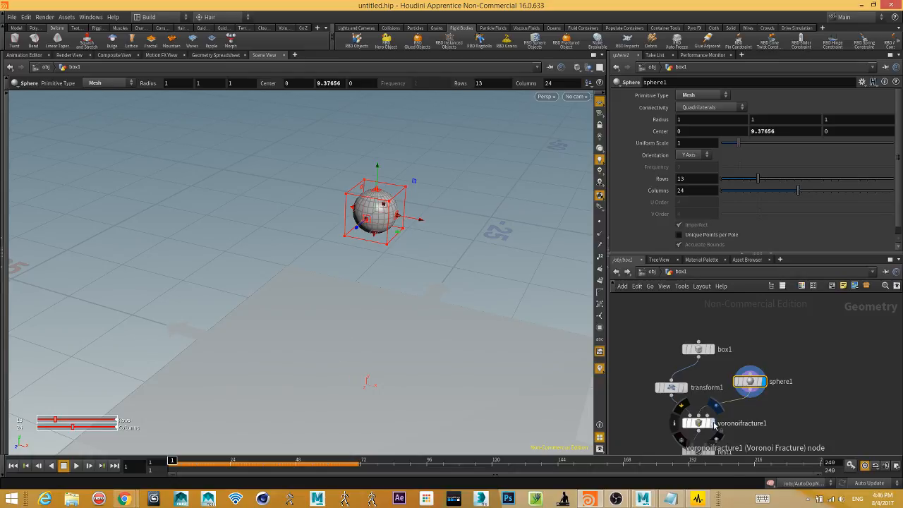
pyautogui.click(711, 423)
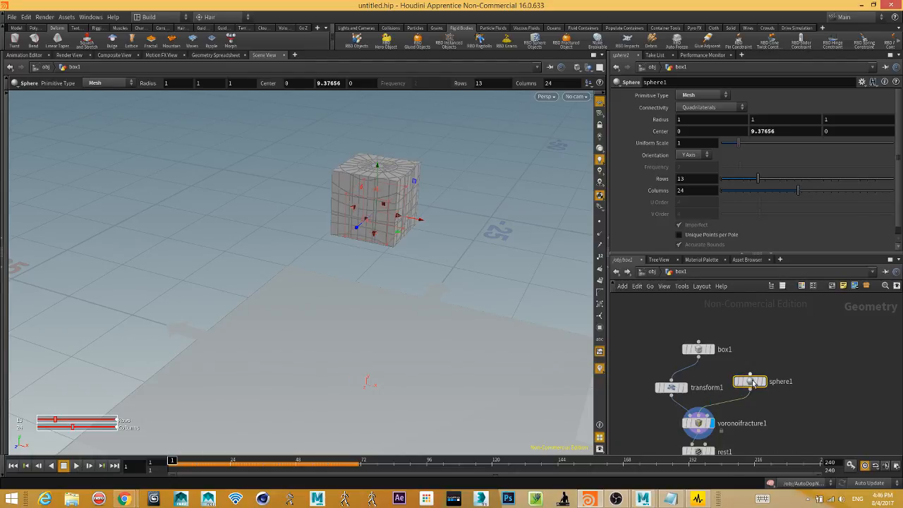
# Set the display to dopimport1, play the simulation of the sphere-based fracture and rewind to frame 1.
pyautogui.moveTo(767, 407); pyautogui.dragTo(778, 307, button='middle')
pyautogui.click(723, 412)
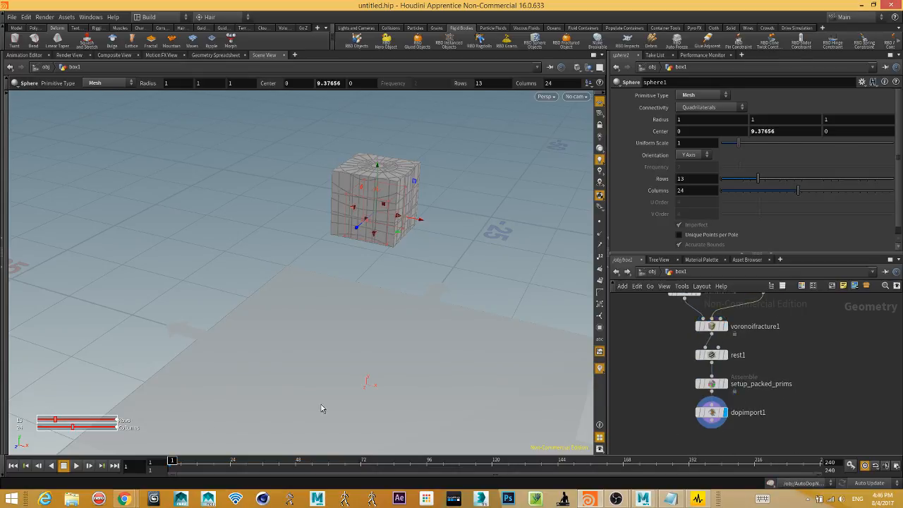
pyautogui.click(75, 466)
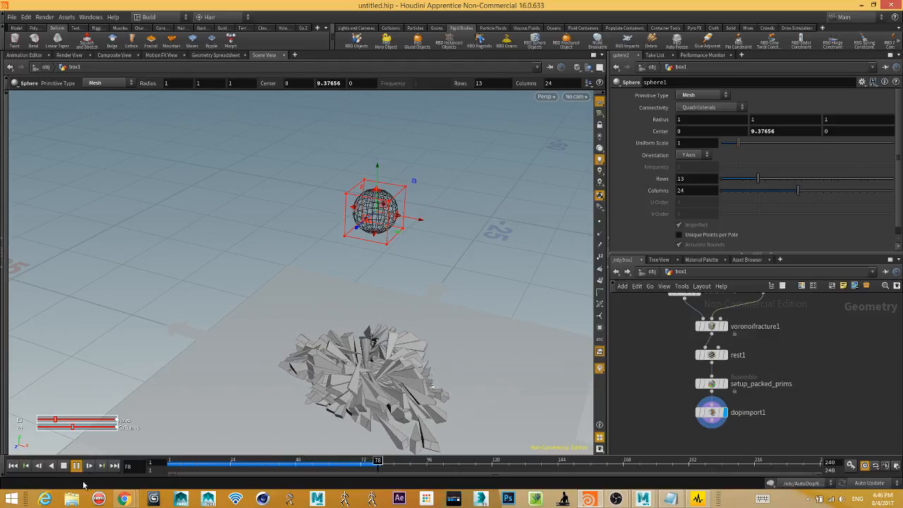
pyautogui.click(63, 466)
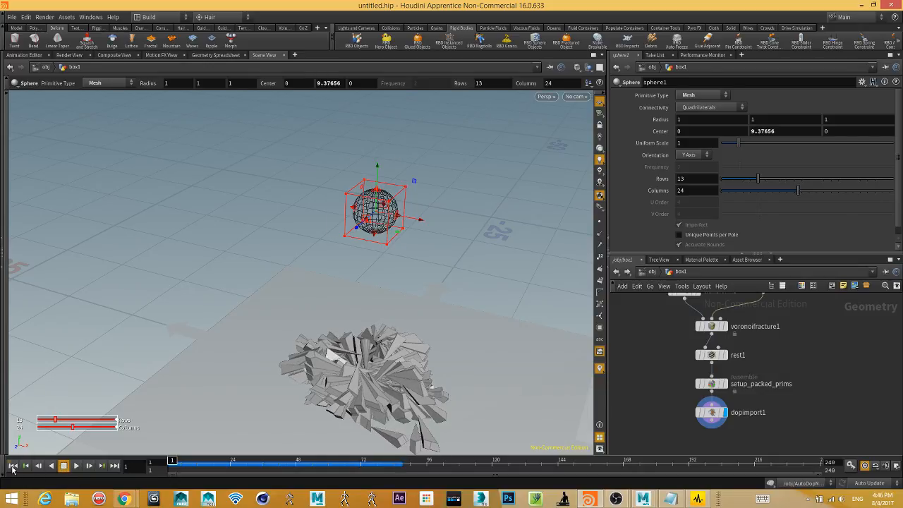
# Move rest1 down and insert an Exploded View node between voronoifracture1 and rest1.
pyautogui.moveTo(821, 316); pyautogui.dragTo(827, 340, button='middle')
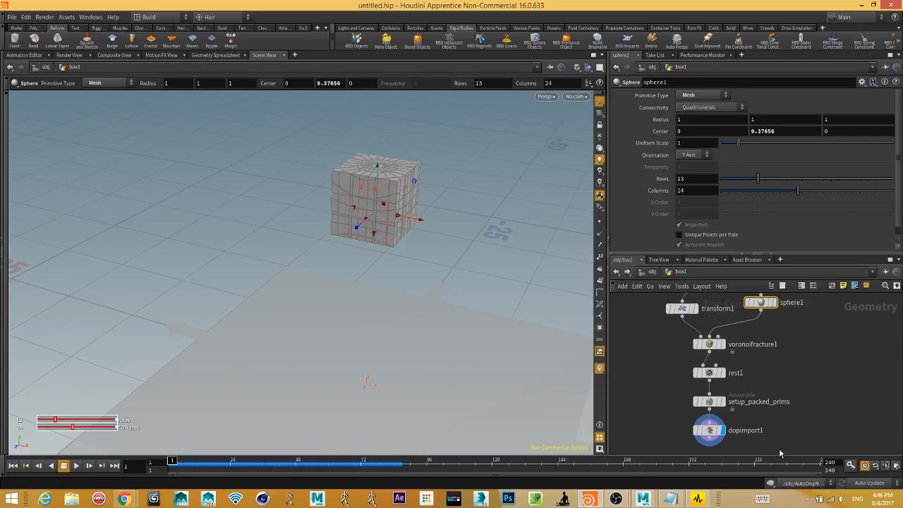
pyautogui.keyDown('shift'); pyautogui.moveTo(709, 372); pyautogui.dragTo(708, 412); pyautogui.keyUp('shift')
pyautogui.press('Tab')
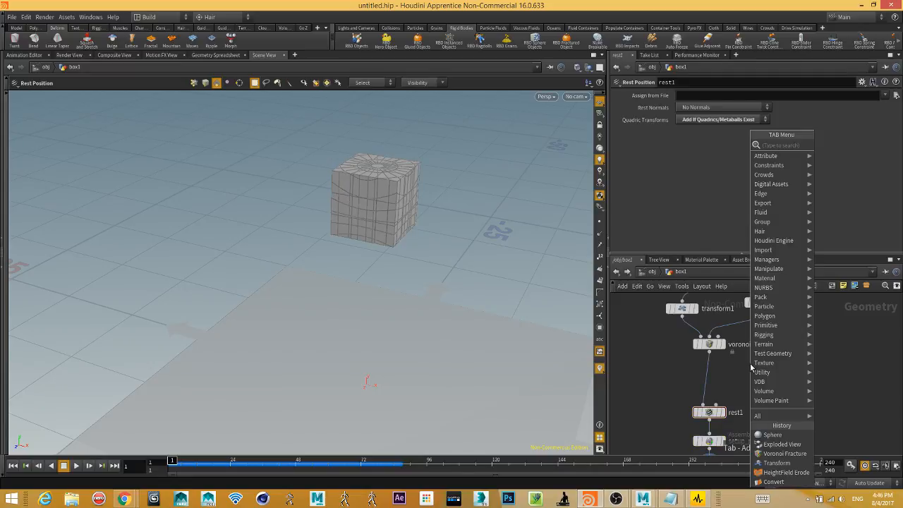
pyautogui.write('ex')
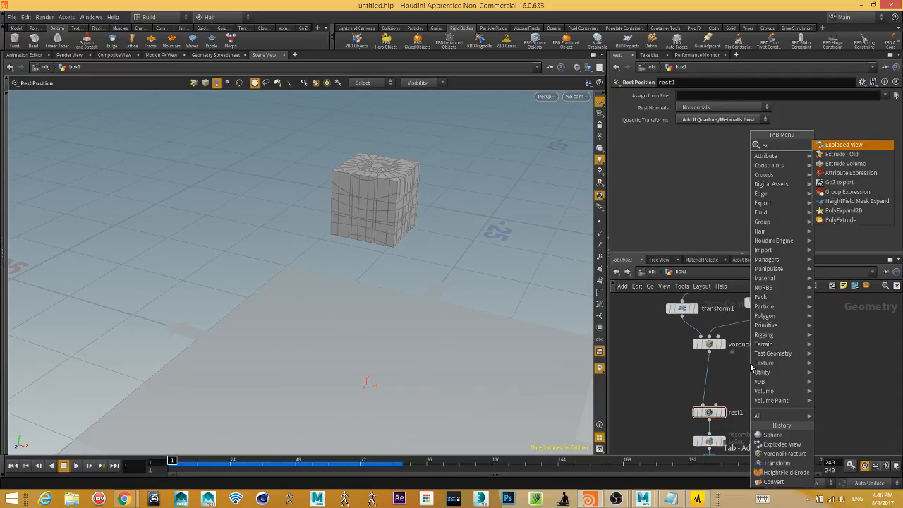
pyautogui.press('Return')
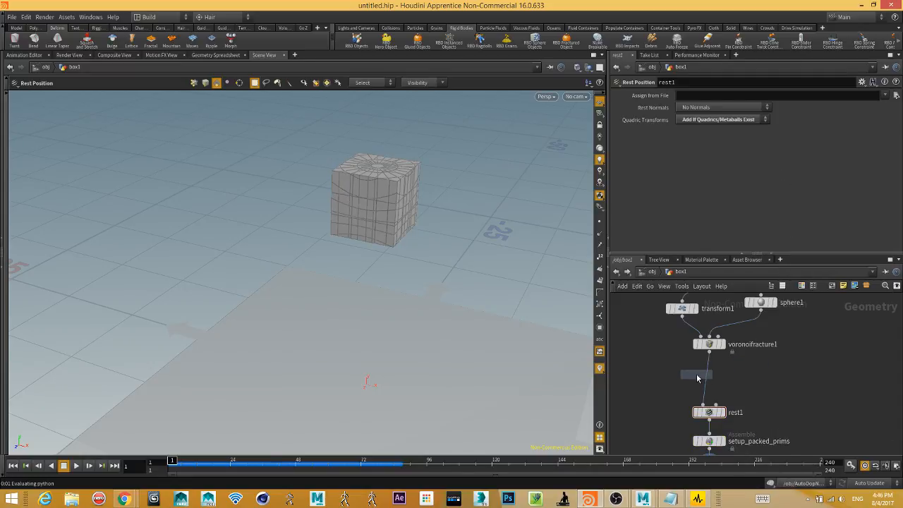
pyautogui.click(709, 376)
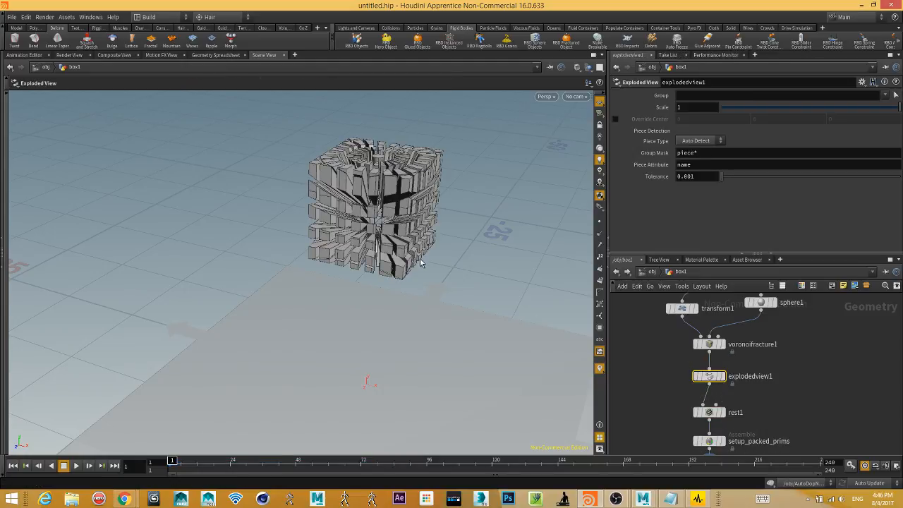
# Inspect the exploded pieces and reduce sphere1 to 3 rows and 9 columns.
pyautogui.moveTo(419, 262); pyautogui.dragTo(439, 304)
pyautogui.moveTo(439, 303); pyautogui.dragTo(519, 397, button='right')
pyautogui.moveTo(388, 380); pyautogui.dragTo(473, 246, button='middle')
pyautogui.moveTo(798, 359); pyautogui.dragTo(794, 380, button='middle')
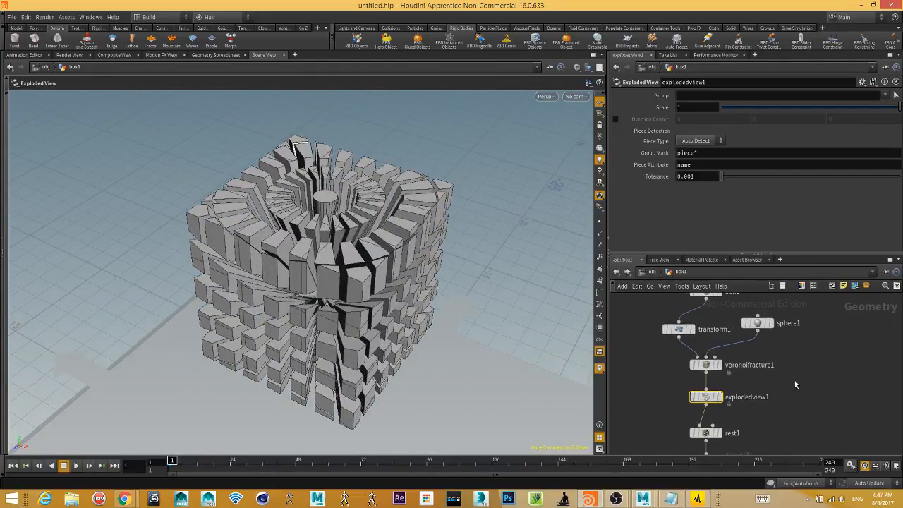
pyautogui.click(756, 325)
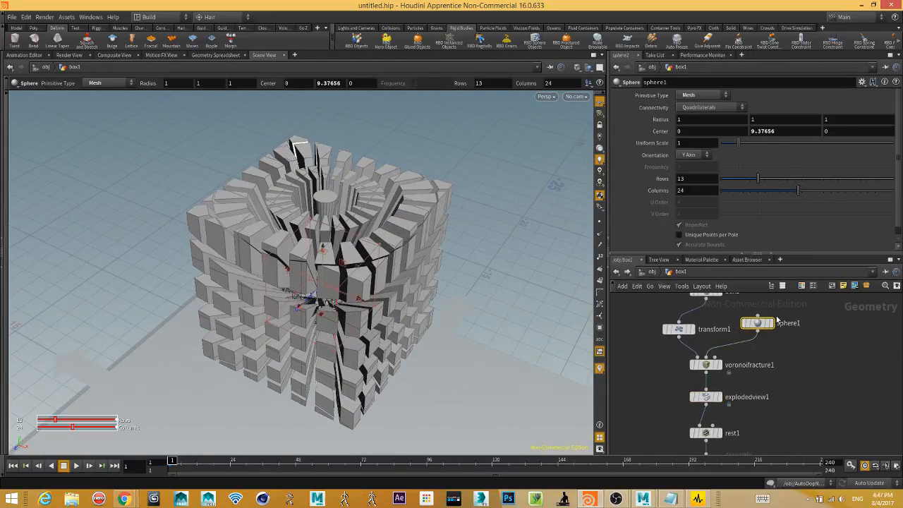
pyautogui.moveTo(656, 191); pyautogui.dragTo(634, 168, button='middle')
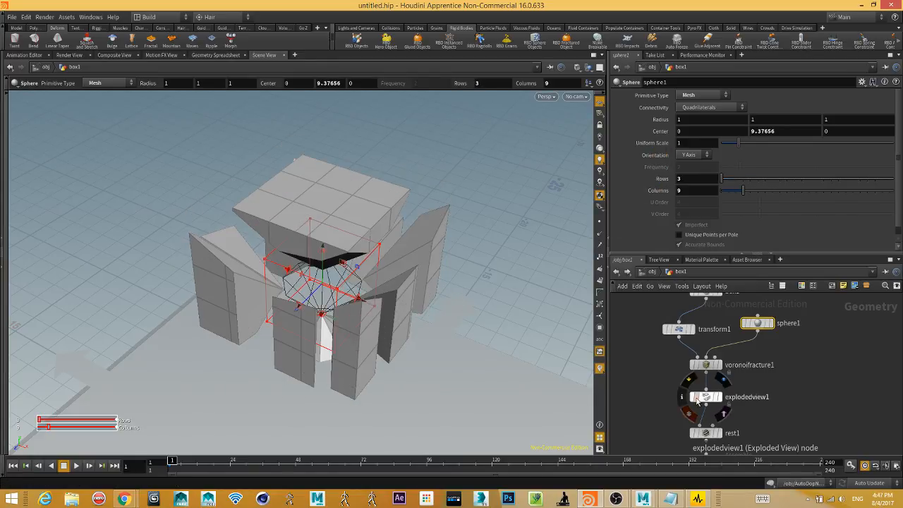
# Bypass explodedview1 and play the simulation with the larger pieces, stopping it at frame 170.
pyautogui.click(693, 397)
pyautogui.press('Escape')
pyautogui.moveTo(442, 348); pyautogui.dragTo(411, 364, button='right')
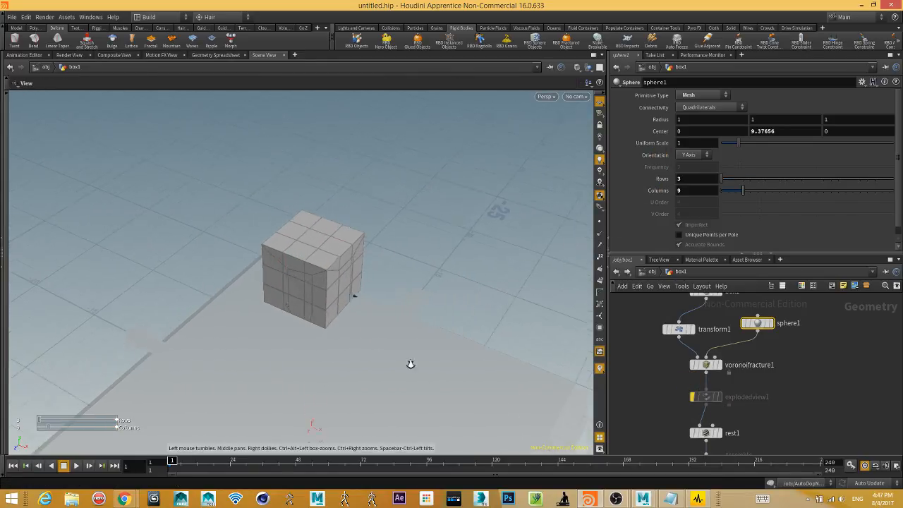
pyautogui.moveTo(411, 365); pyautogui.dragTo(506, 388)
pyautogui.moveTo(505, 389); pyautogui.dragTo(386, 306, button='right')
pyautogui.keyDown('alt'); pyautogui.moveTo(387, 306); pyautogui.dragTo(353, 314, button='middle'); pyautogui.keyUp('alt')
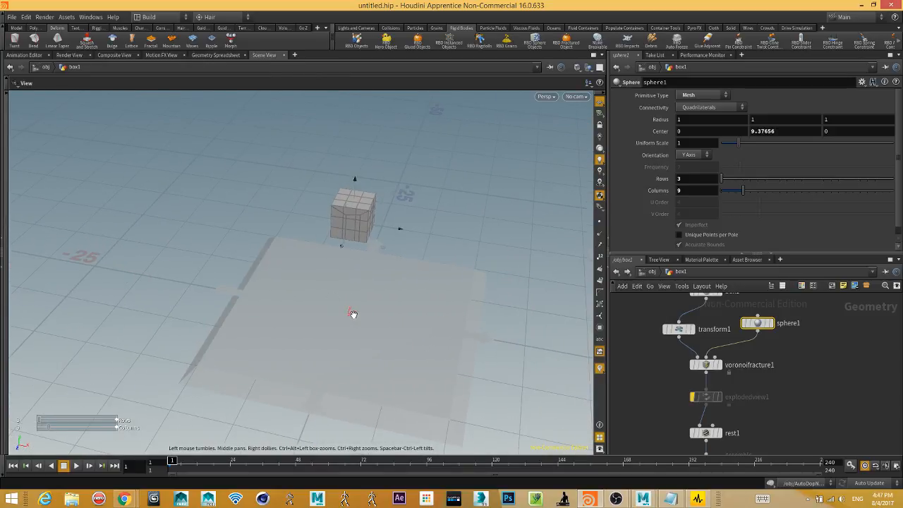
pyautogui.keyDown('alt'); pyautogui.moveTo(353, 314); pyautogui.dragTo(352, 274); pyautogui.keyUp('alt')
pyautogui.keyDown('alt'); pyautogui.moveTo(352, 275); pyautogui.dragTo(359, 339, button='middle'); pyautogui.keyUp('alt')
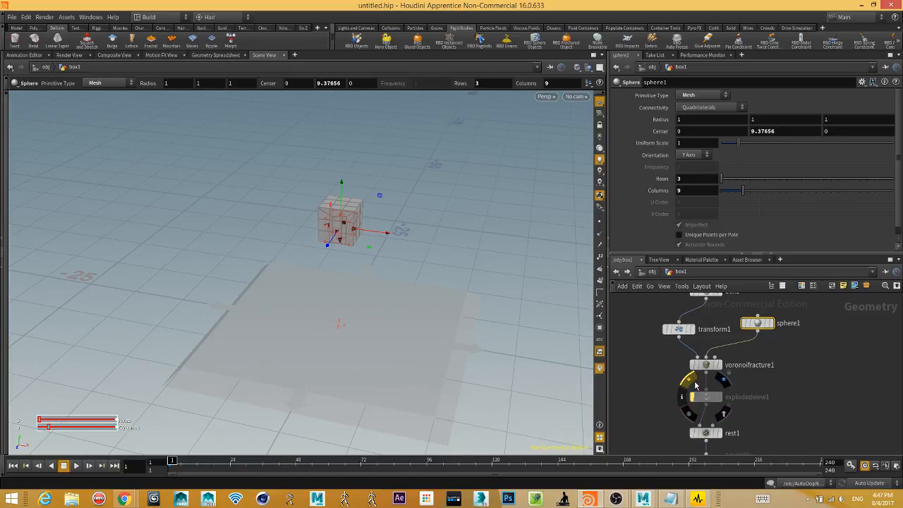
pyautogui.moveTo(719, 408)
pyautogui.click(77, 466)
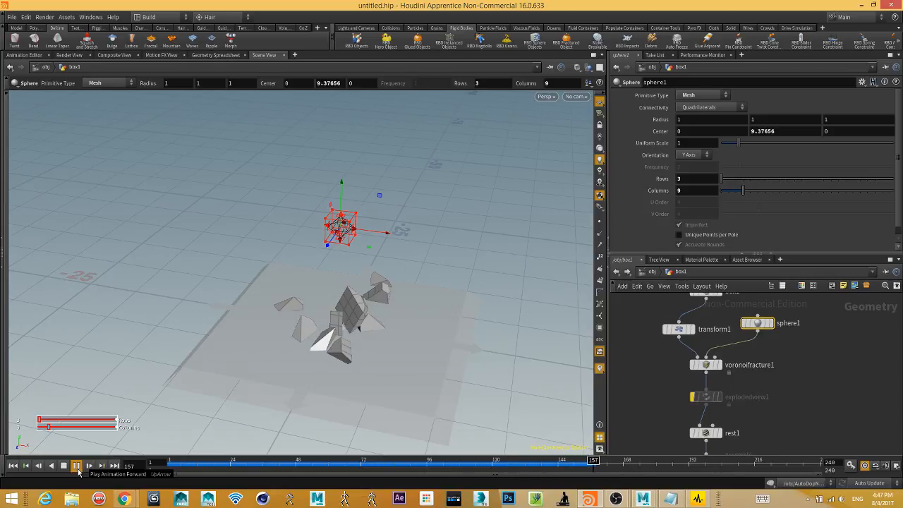
pyautogui.click(63, 465)
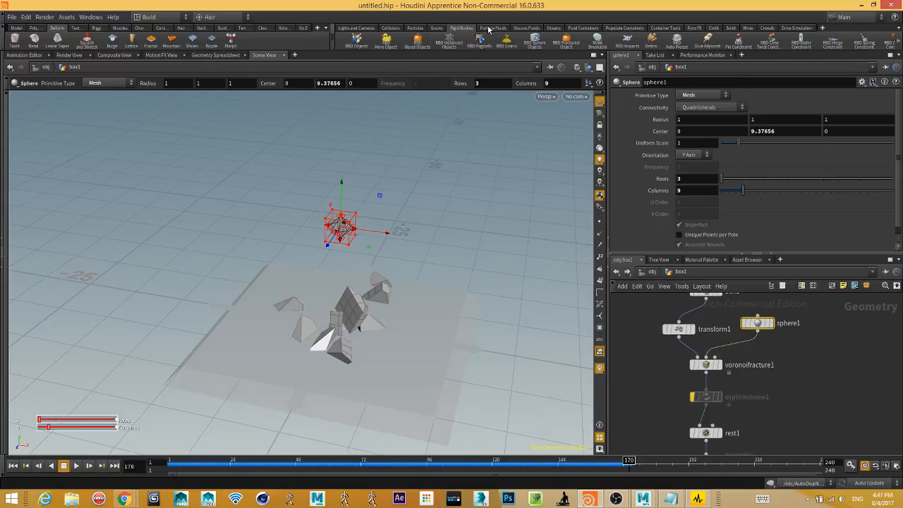
# Return from the box1 geometry network to the object level.
pyautogui.click(650, 272)
pyautogui.click(648, 429)
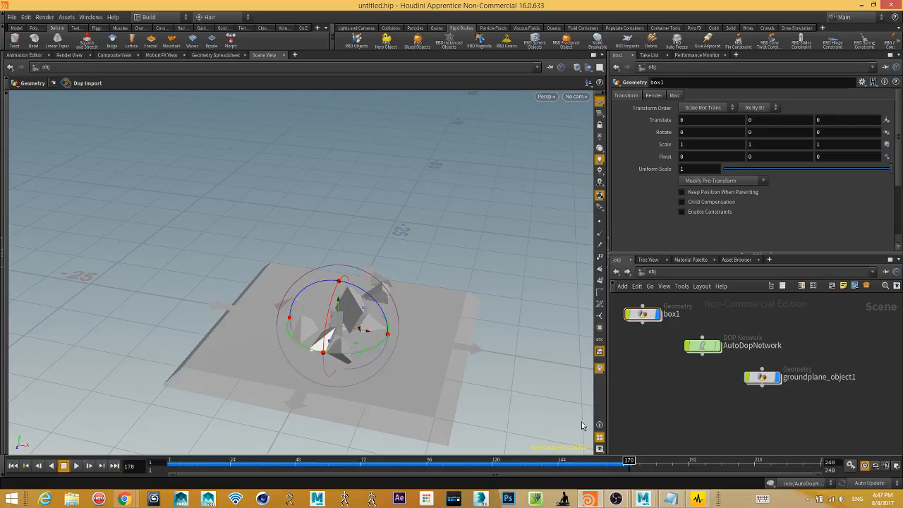
# Delete box1, AutoDopNetwork and groundplane_object1, and create a sphere object in the emptied scene.
pyautogui.moveTo(623, 415); pyautogui.dragTo(824, 270)
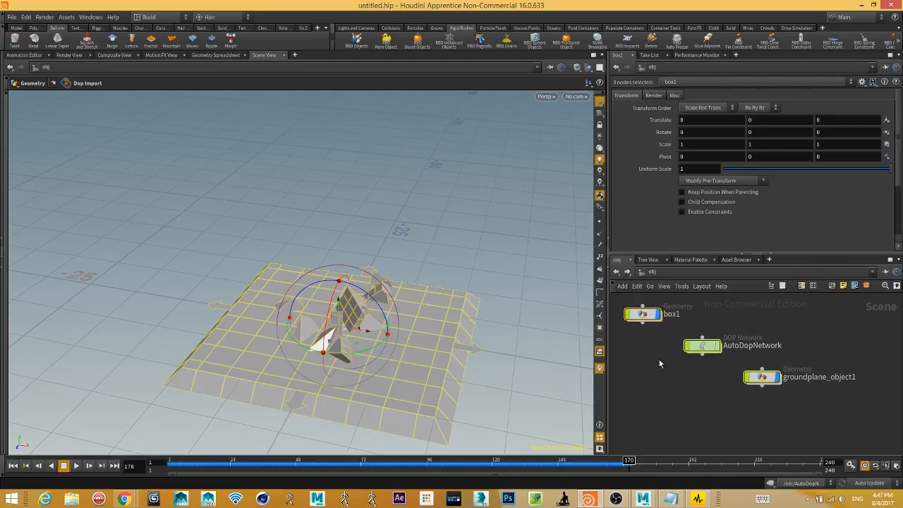
pyautogui.press('Delete')
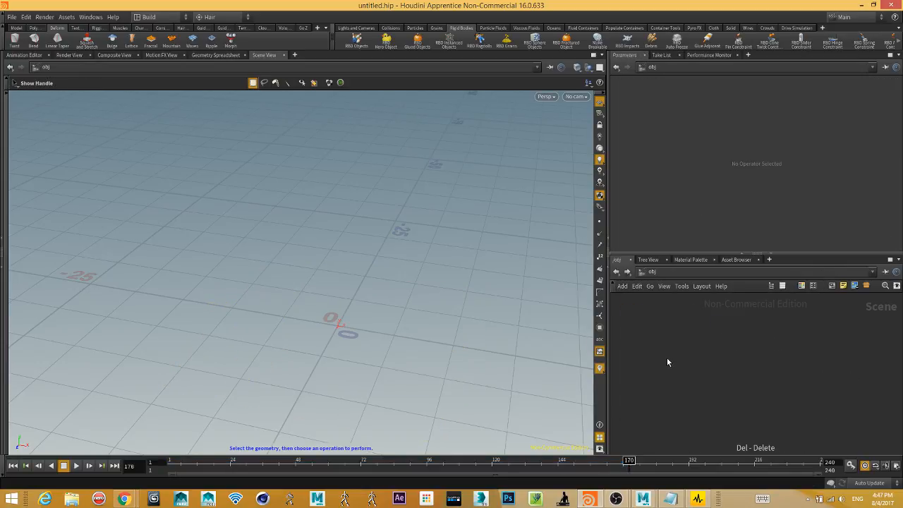
pyautogui.press('Tab')
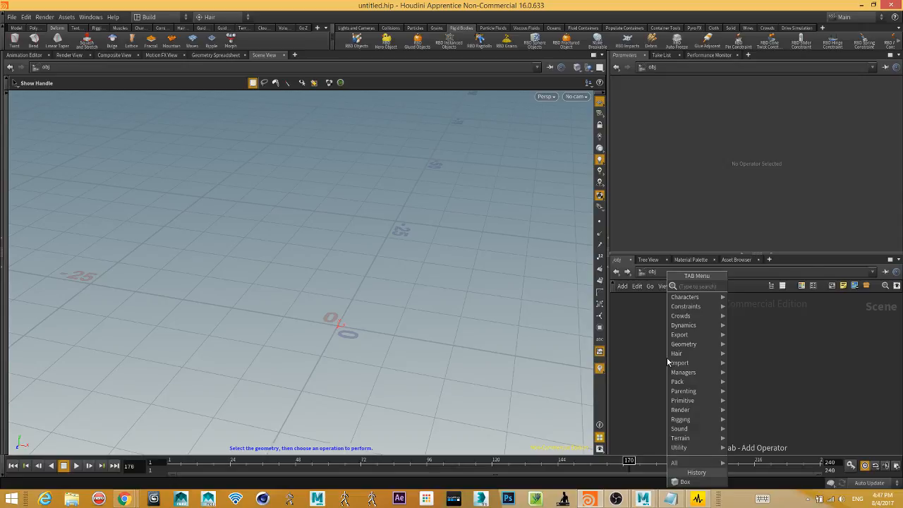
pyautogui.write('geo')
pyautogui.press('Return')
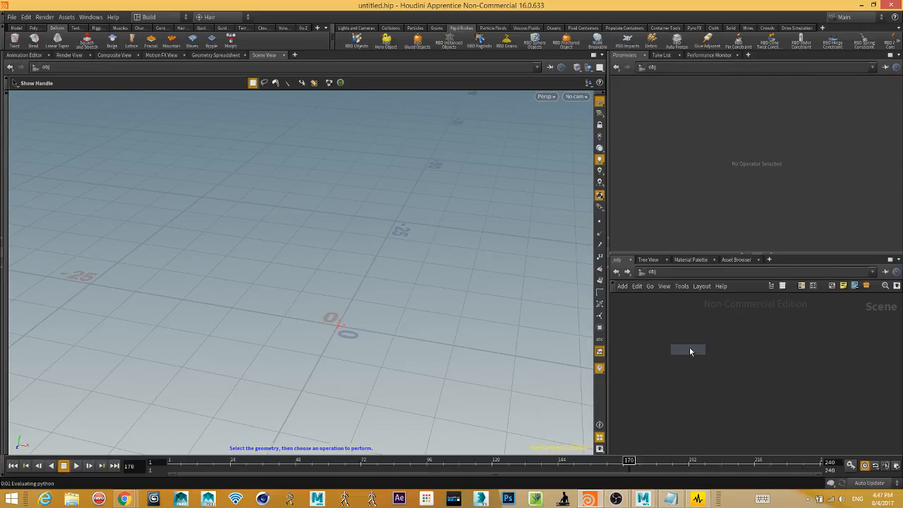
pyautogui.click(688, 347)
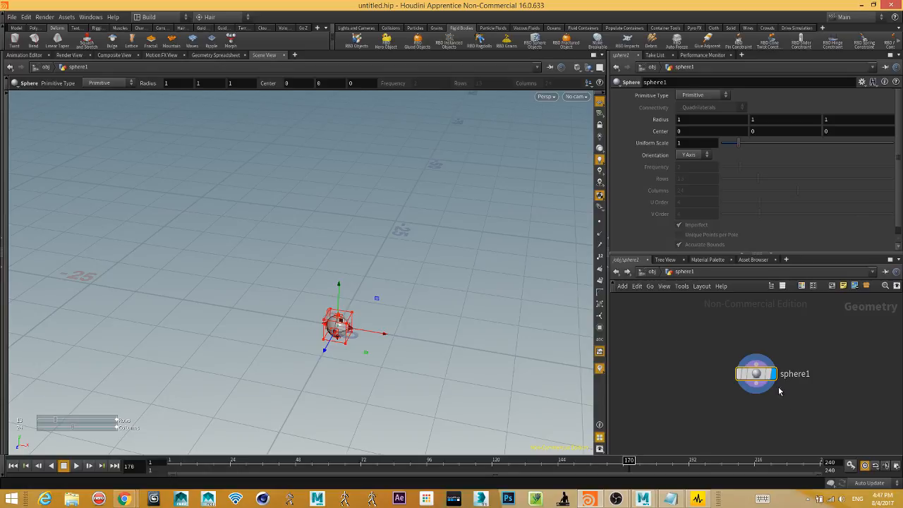
# Inside the sphere1 geometry network, add a Mountain node connected below sphere1 and display it.
pyautogui.click(756, 386)
pyautogui.press('Tab')
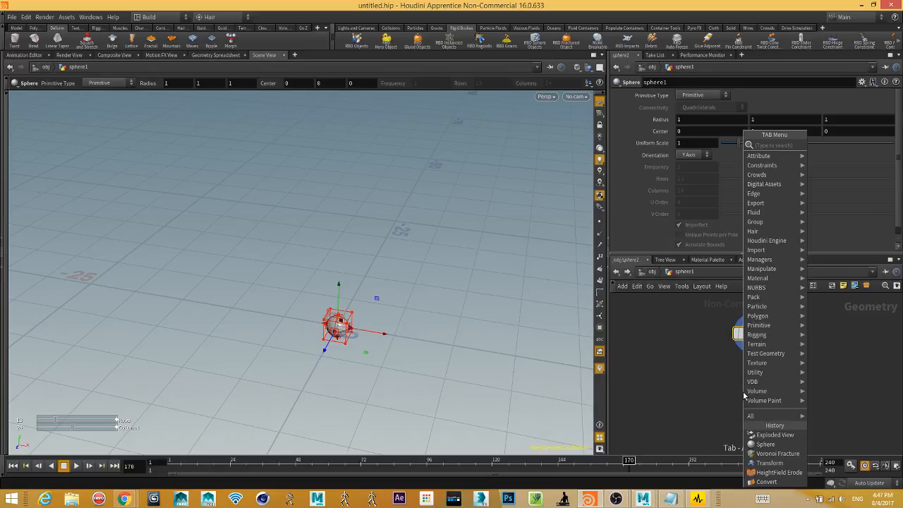
pyautogui.write('mount')
pyautogui.press('Return')
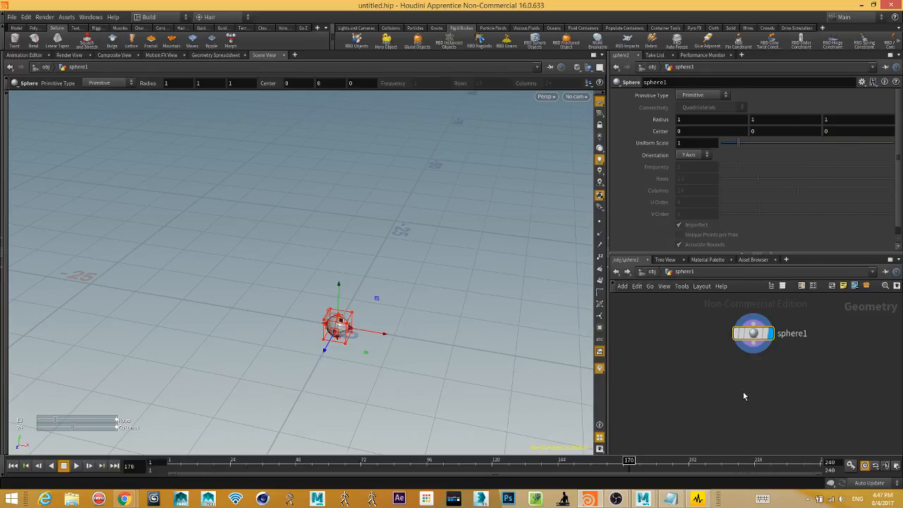
pyautogui.click(742, 390)
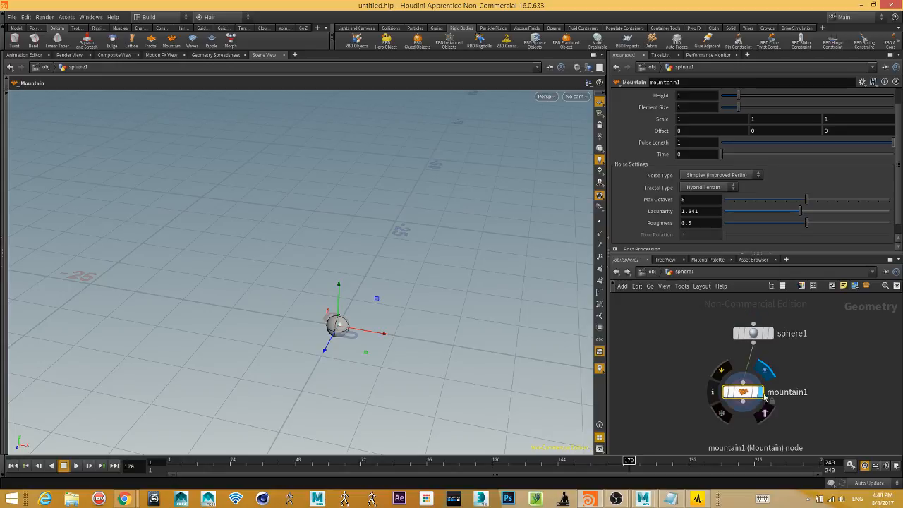
# Set sphere1's primitive type to Mesh and inspect the shape deformed by mountain1.
pyautogui.click(737, 336)
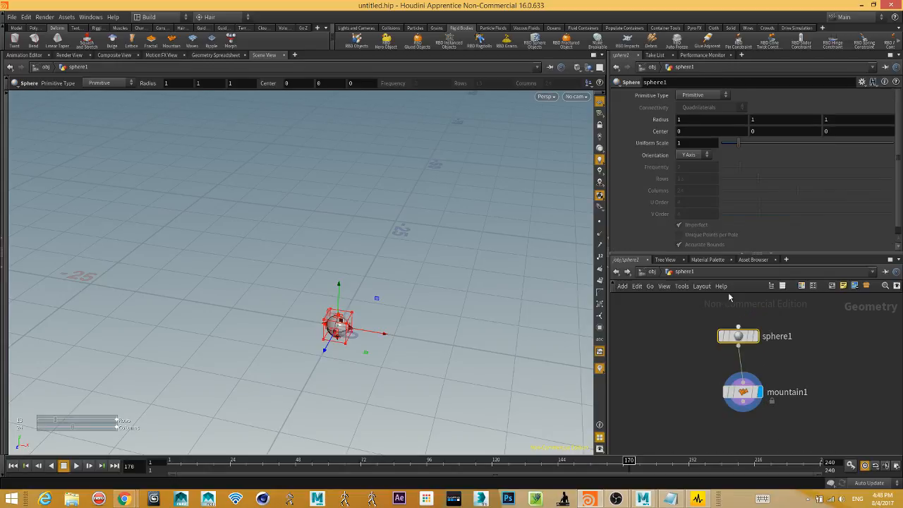
pyautogui.click(692, 96)
pyautogui.click(695, 112)
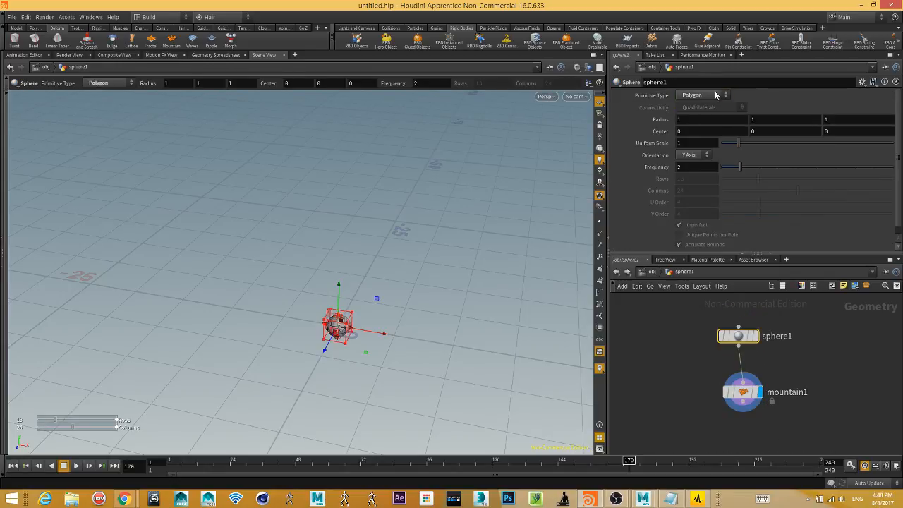
pyautogui.click(715, 94)
pyautogui.click(695, 134)
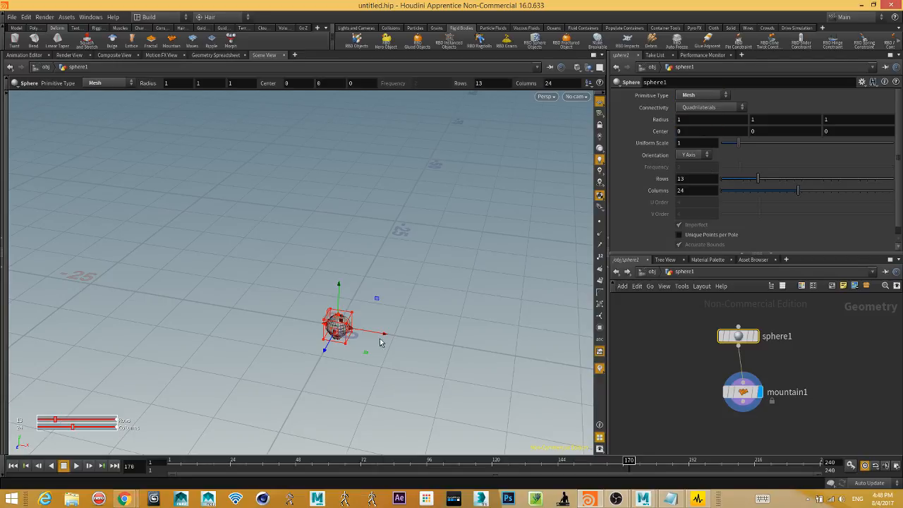
pyautogui.keyDown('alt'); pyautogui.moveTo(381, 342); pyautogui.dragTo(522, 433, button='right'); pyautogui.keyUp('alt')
pyautogui.keyDown('alt'); pyautogui.moveTo(419, 341); pyautogui.dragTo(414, 232, button='middle'); pyautogui.keyUp('alt')
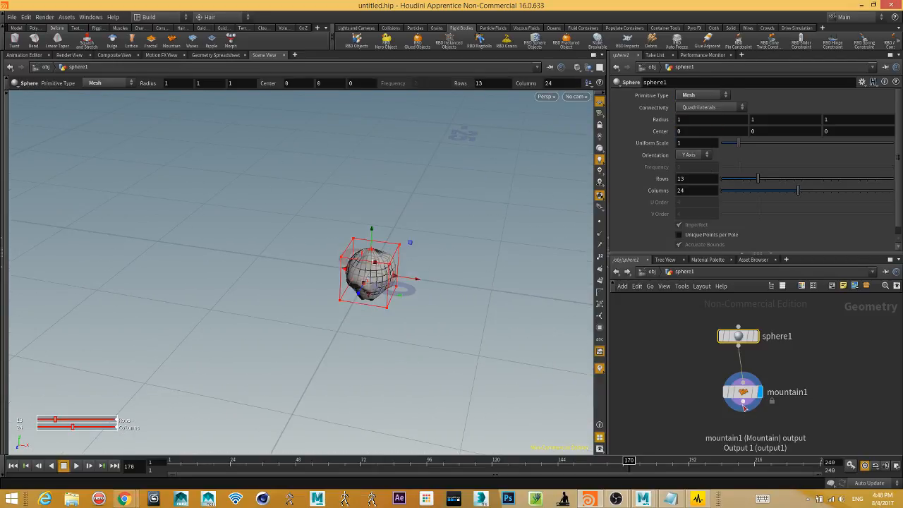
pyautogui.click(742, 392)
pyautogui.moveTo(452, 296); pyautogui.dragTo(538, 368, button='right')
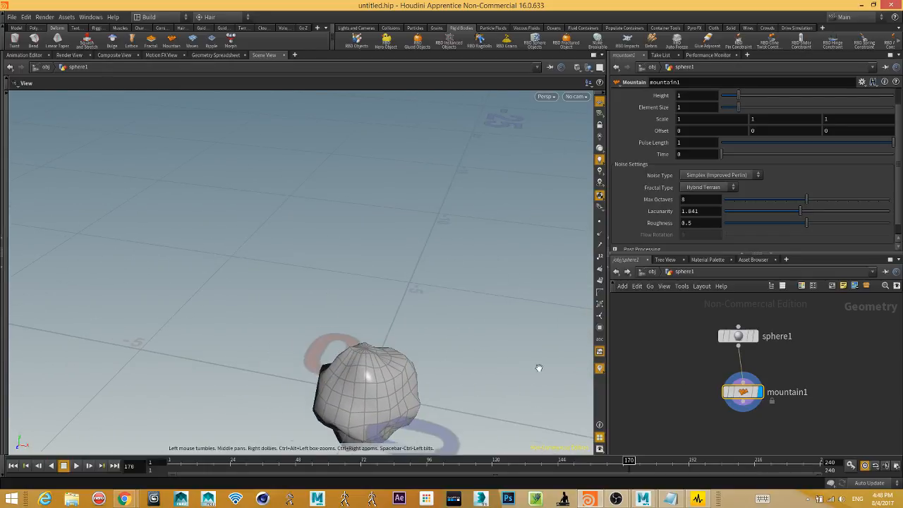
pyautogui.press('Return')
# Insert a Transform node between sphere1 and mountain1, and move mountain1 down to make room.
pyautogui.press('Tab')
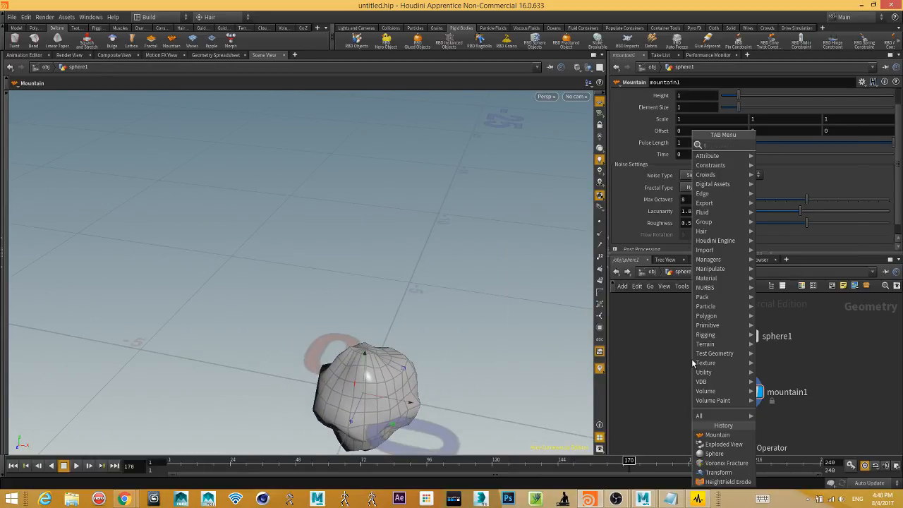
pyautogui.moveTo(691, 358)
pyautogui.press('Down')
pyautogui.press('Down')
pyautogui.press('Return')
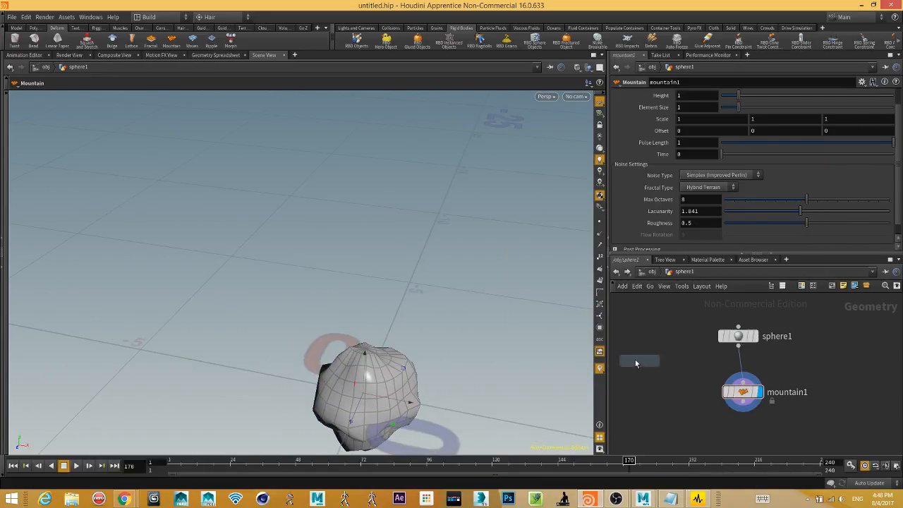
pyautogui.click(733, 364)
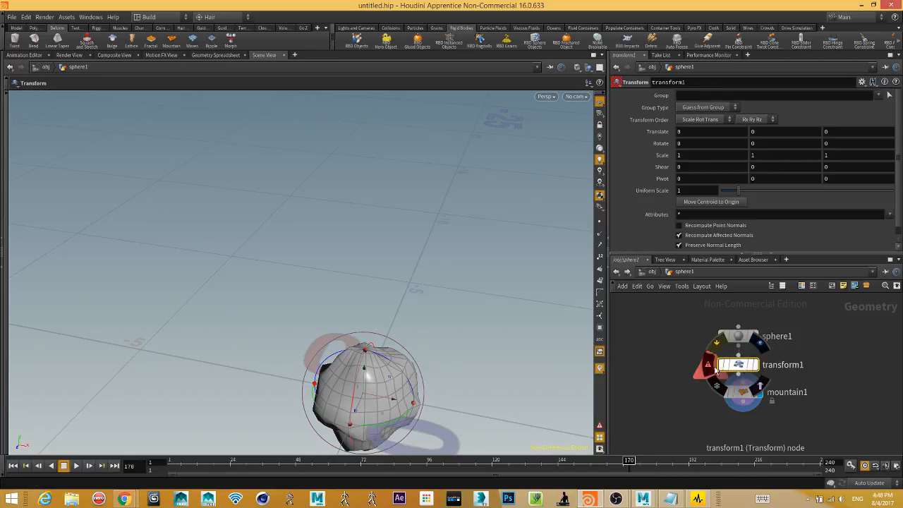
pyautogui.keyDown('alt'); pyautogui.moveTo(444, 373); pyautogui.dragTo(451, 369); pyautogui.keyUp('alt')
pyautogui.moveTo(745, 397); pyautogui.dragTo(732, 421)
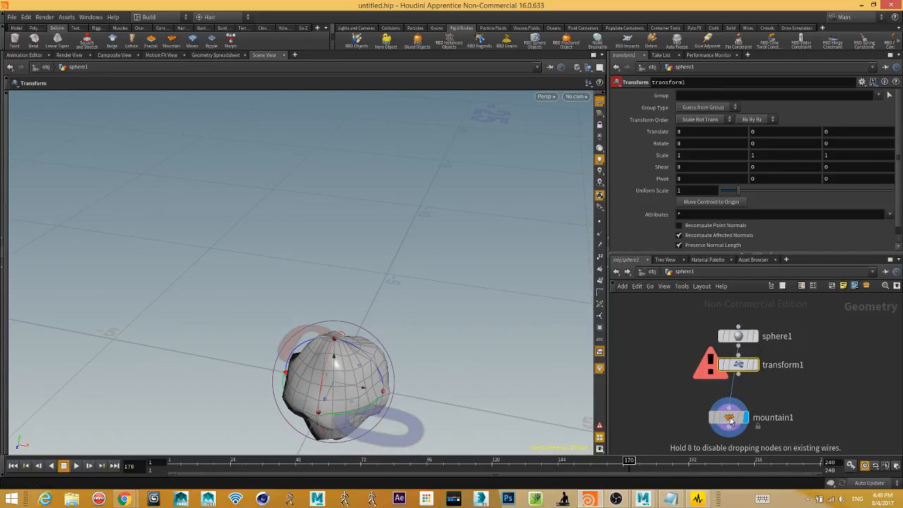
# On transform1, set the Y translation to 10 and the uniform scale to 4.
pyautogui.moveTo(749, 383)
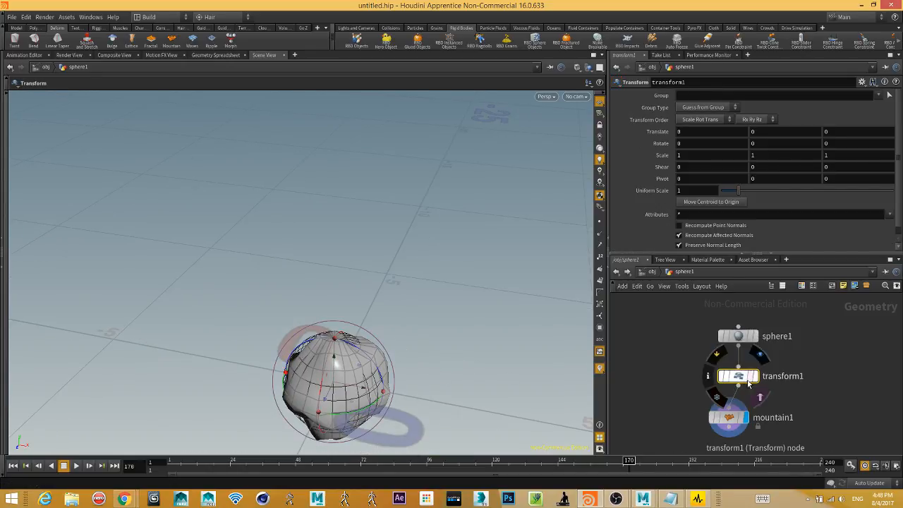
pyautogui.keyDown('alt'); pyautogui.moveTo(430, 371); pyautogui.dragTo(339, 383); pyautogui.keyUp('alt')
pyautogui.keyDown('alt'); pyautogui.moveTo(338, 383); pyautogui.dragTo(335, 376, button='middle'); pyautogui.keyUp('alt')
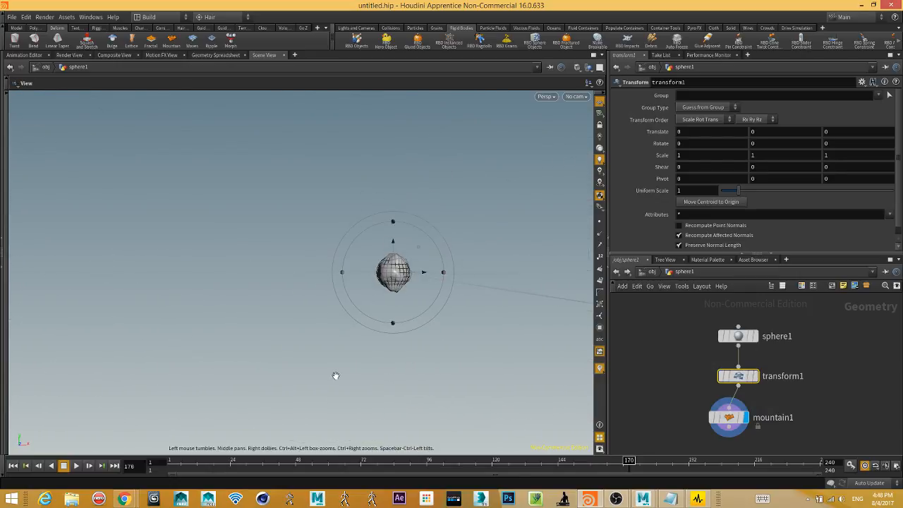
pyautogui.keyDown('alt'); pyautogui.moveTo(336, 375); pyautogui.dragTo(331, 395); pyautogui.keyUp('alt')
pyautogui.press('Return')
pyautogui.moveTo(744, 383)
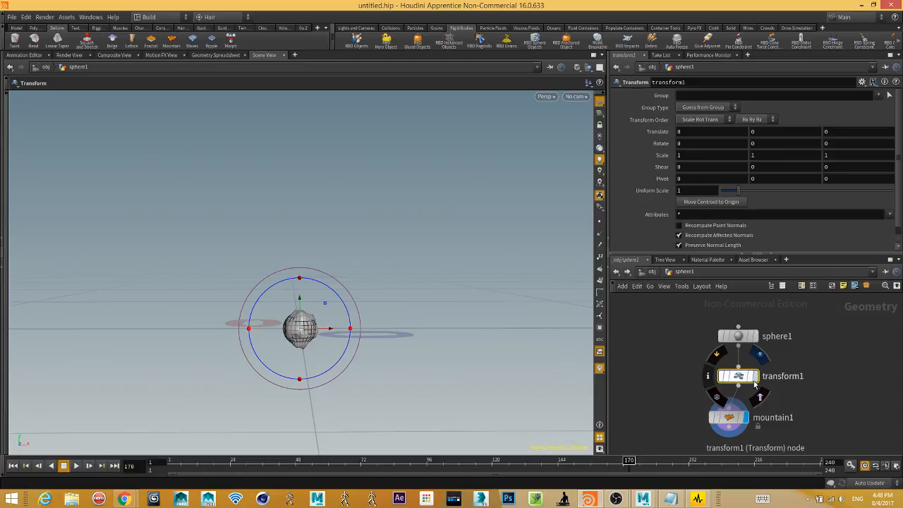
pyautogui.moveTo(746, 381)
pyautogui.mouseDown()
pyautogui.moveTo(850, 388)
pyautogui.moveTo(803, 395)
pyautogui.moveTo(783, 380)
pyautogui.moveTo(741, 382)
pyautogui.moveTo(753, 383)
pyautogui.moveTo(752, 366)
pyautogui.moveTo(727, 378)
pyautogui.moveTo(739, 379)
pyautogui.mouseUp()
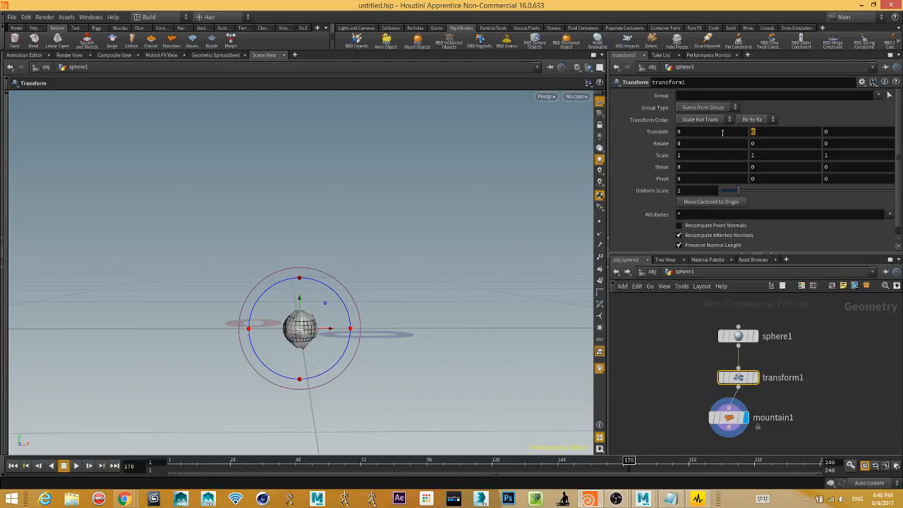
pyautogui.write('10')
pyautogui.press('Return')
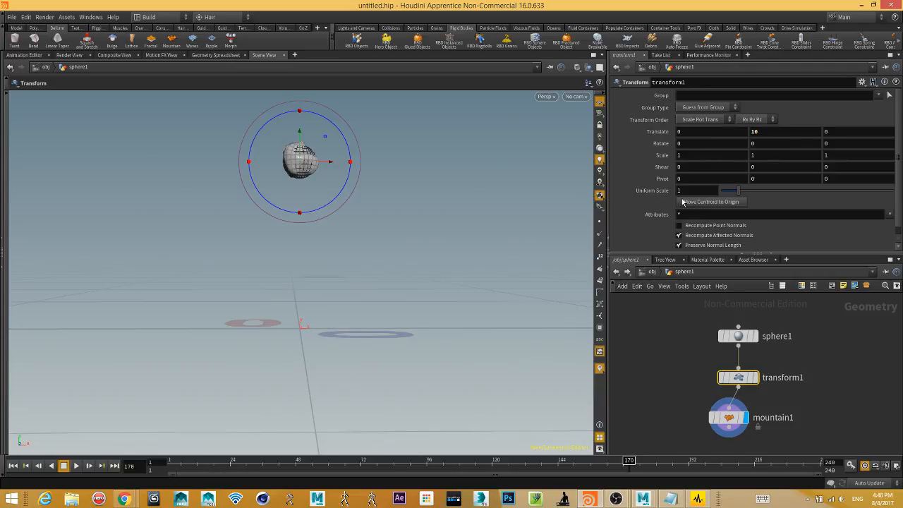
pyautogui.write('4')
pyautogui.press('Return')
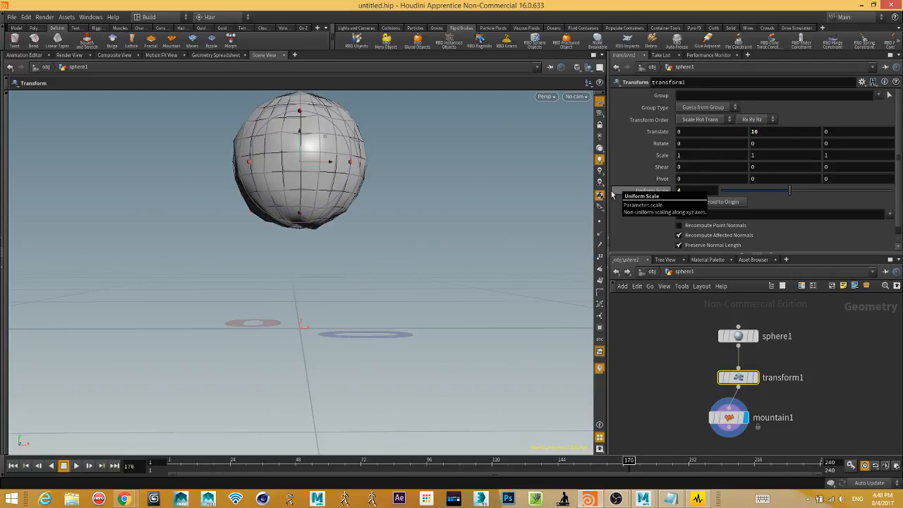
# Add a Cloud node after mountain1 and display its volume.
pyautogui.scroll(-4, 811, 395)
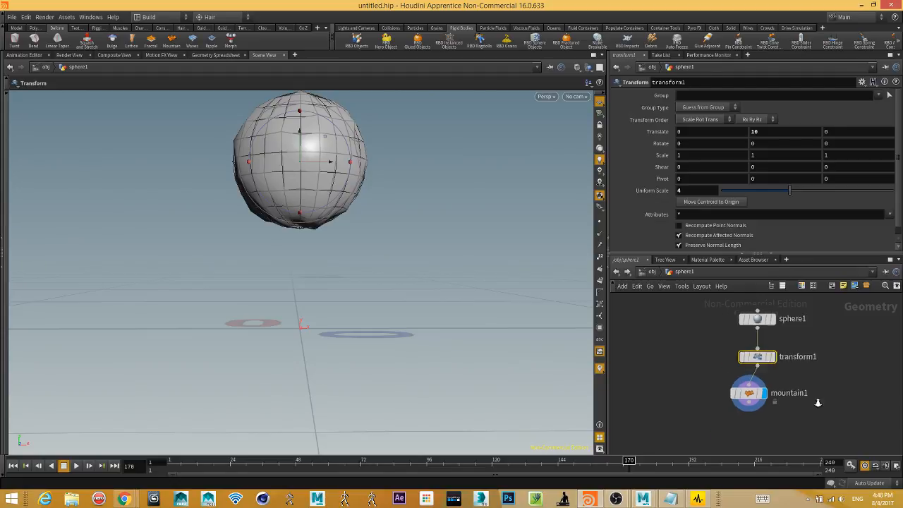
pyautogui.click(736, 394)
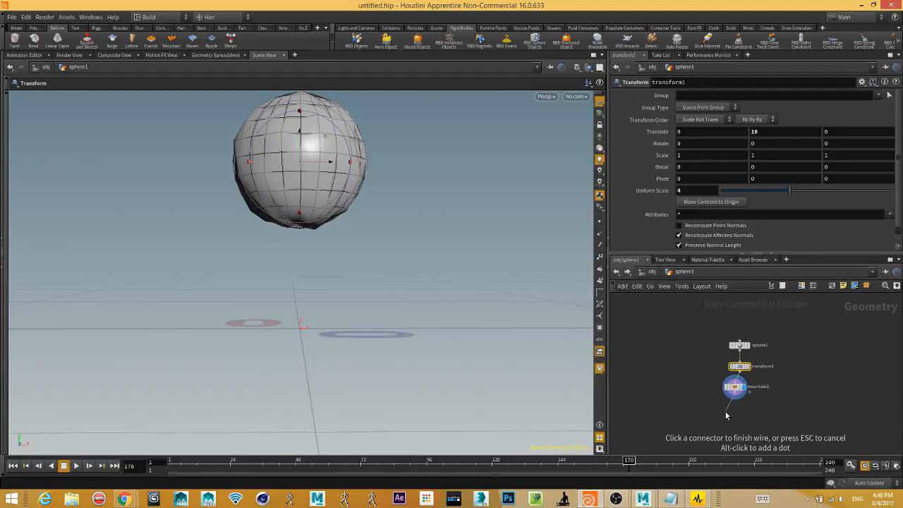
pyautogui.click(725, 413)
pyautogui.write('clo')
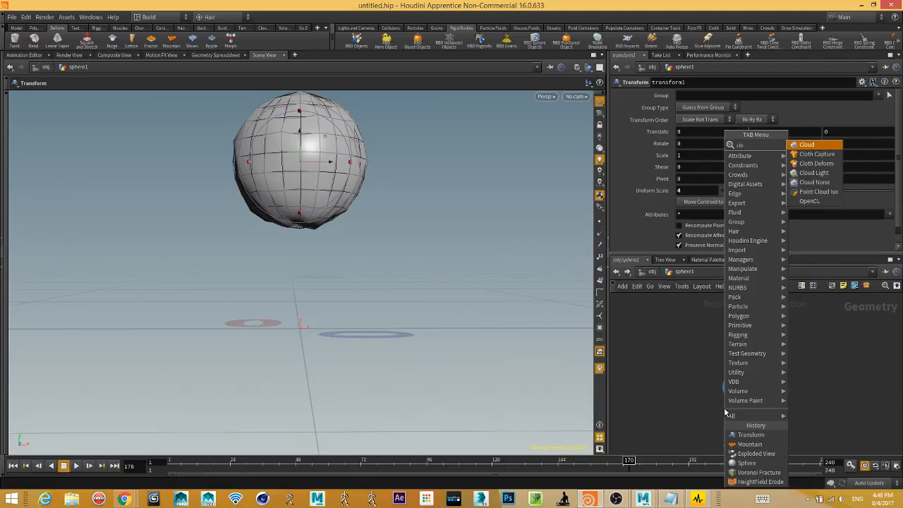
pyautogui.press('Return')
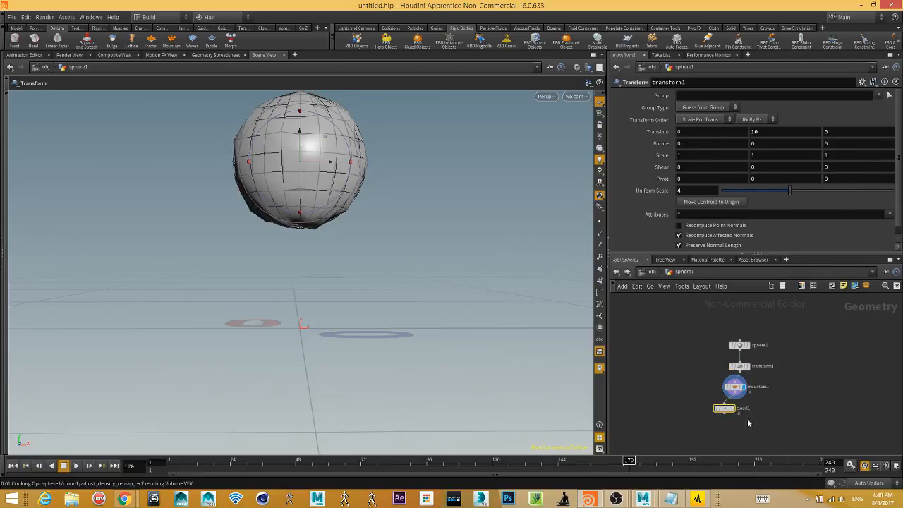
pyautogui.click(724, 407)
pyautogui.click(733, 409)
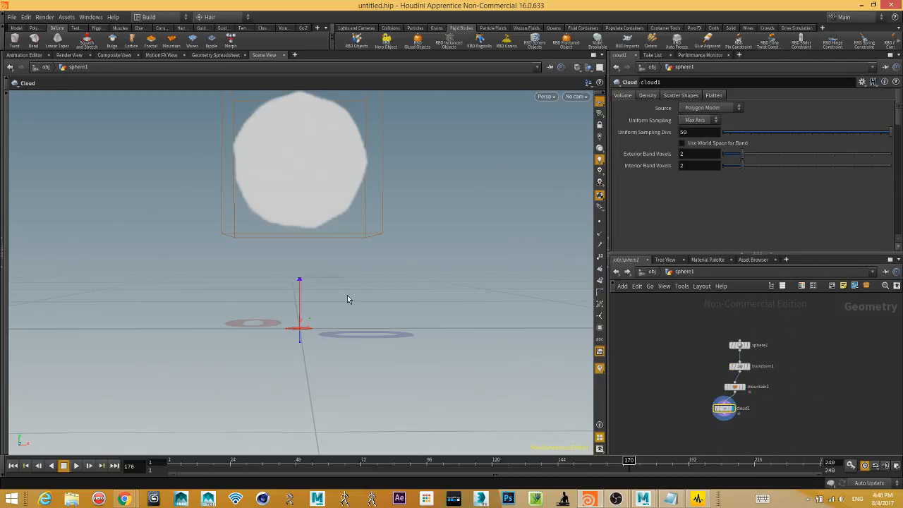
# Connect a Cloud Noise node below cloud1 and display it.
pyautogui.keyDown('alt'); pyautogui.moveTo(347, 295); pyautogui.dragTo(411, 335); pyautogui.keyUp('alt')
pyautogui.press('Return')
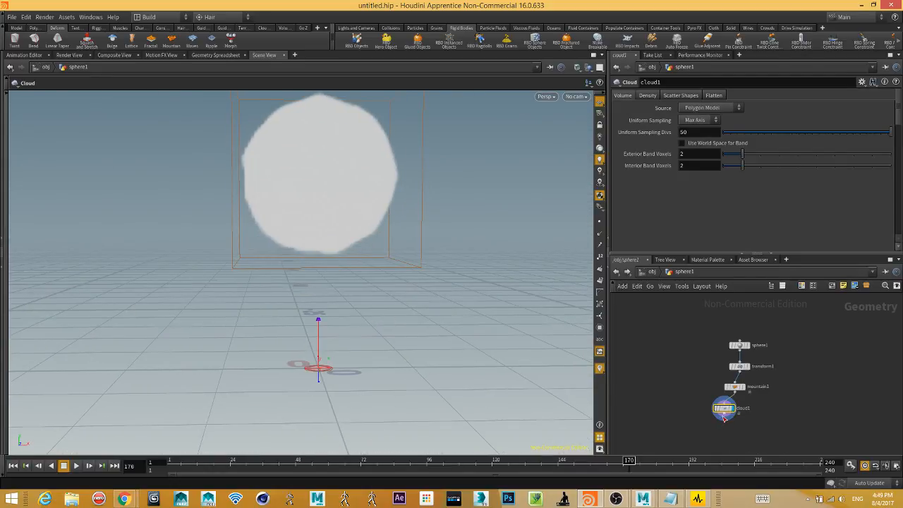
pyautogui.click(723, 417)
pyautogui.press('Tab')
pyautogui.write('clo')
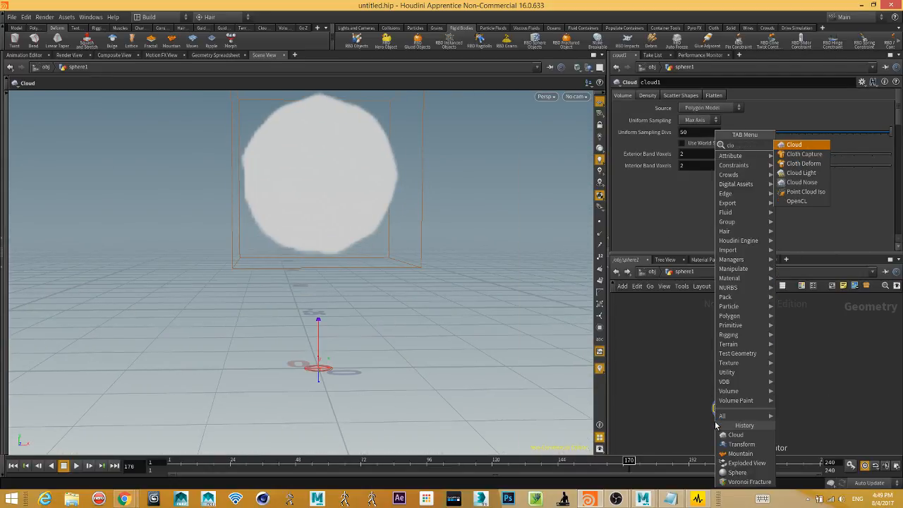
pyautogui.press('Down')
pyautogui.press('Down')
pyautogui.press('Down')
pyautogui.press('Down')
pyautogui.press('Return')
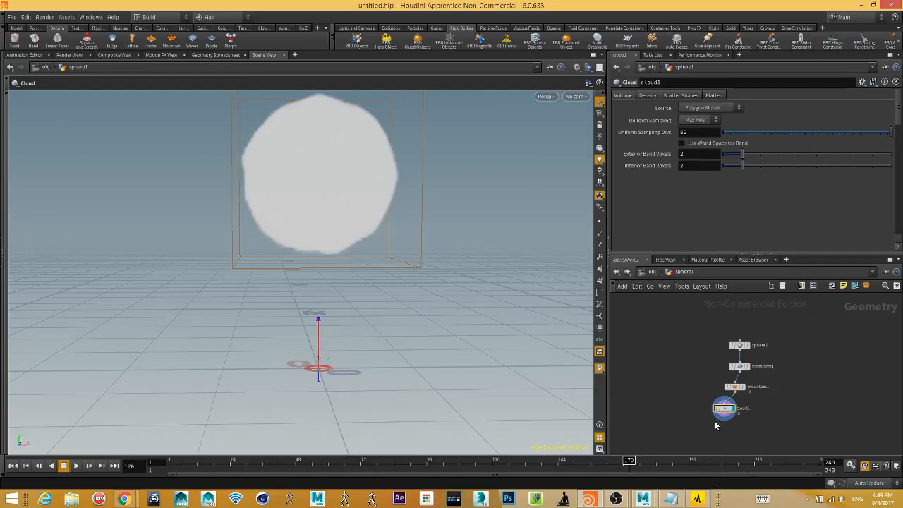
pyautogui.click(715, 426)
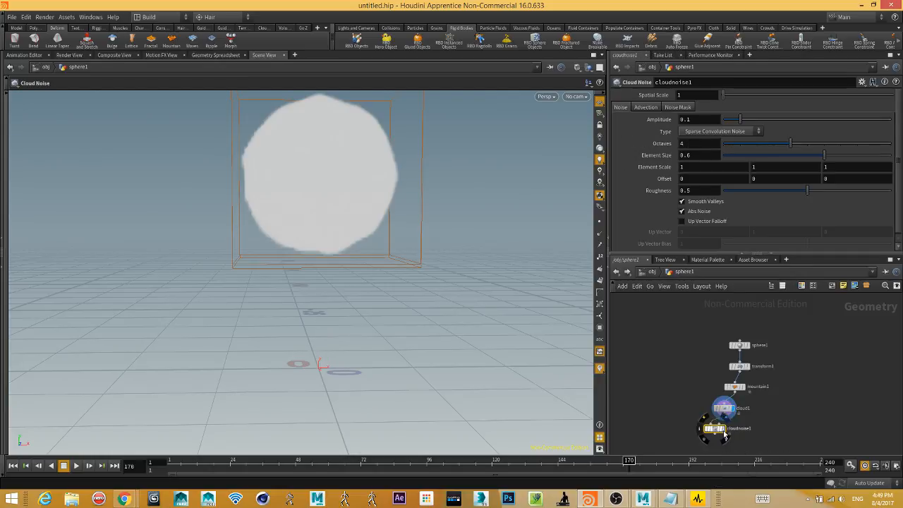
pyautogui.click(723, 428)
# Frame the cloud volume closely and switch the viewport to High Quality Lighting with Shadows.
pyautogui.keyDown('alt'); pyautogui.moveTo(334, 255); pyautogui.dragTo(339, 261); pyautogui.keyUp('alt')
pyautogui.keyDown('alt'); pyautogui.moveTo(339, 260); pyautogui.dragTo(320, 274, button='middle'); pyautogui.keyUp('alt')
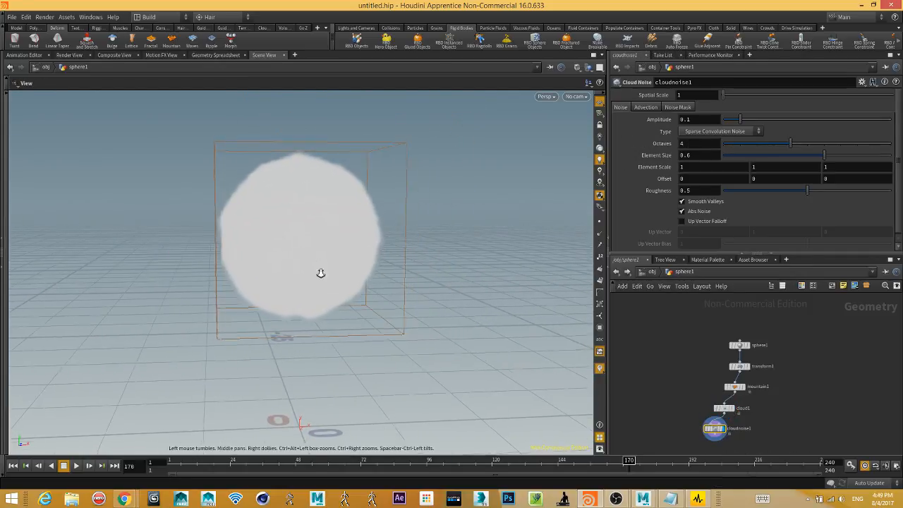
pyautogui.keyDown('alt'); pyautogui.moveTo(320, 274); pyautogui.dragTo(415, 322, button='right'); pyautogui.keyUp('alt')
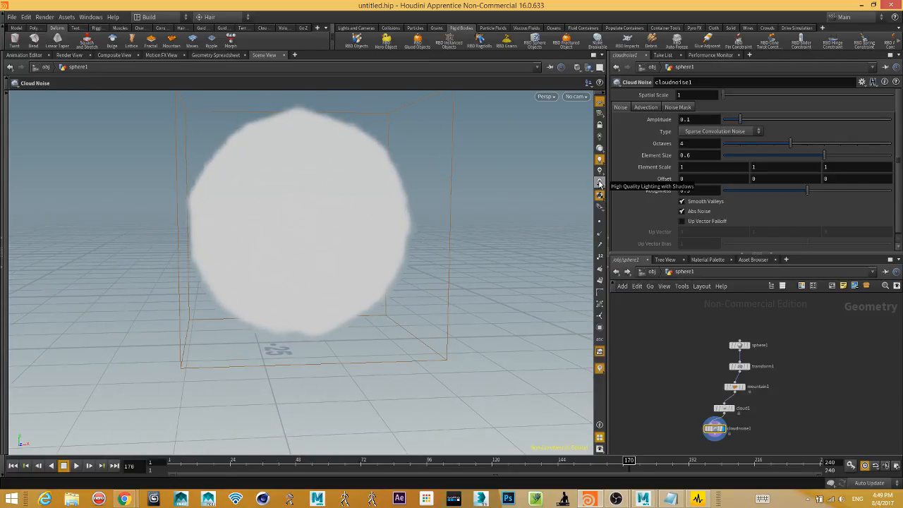
pyautogui.click(599, 182)
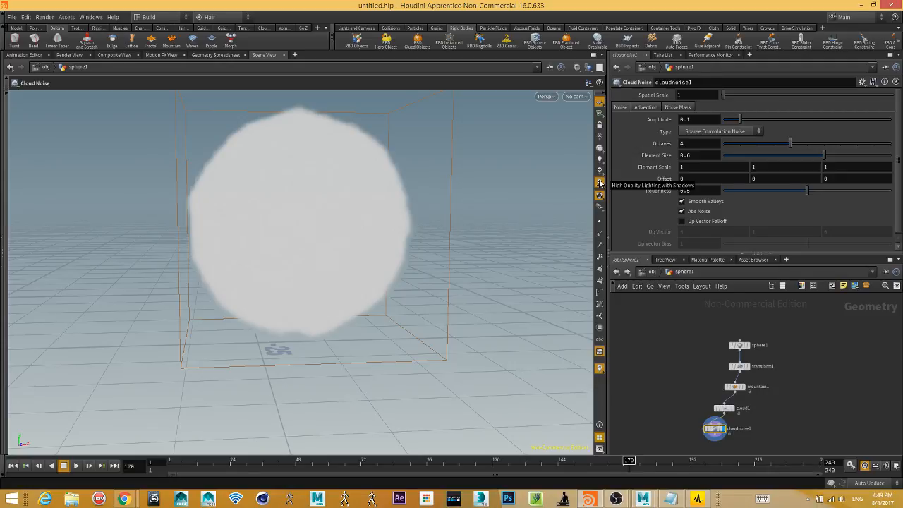
# Try lighting the cloud with an environment light at the object level, and delete the light.
pyautogui.click(652, 272)
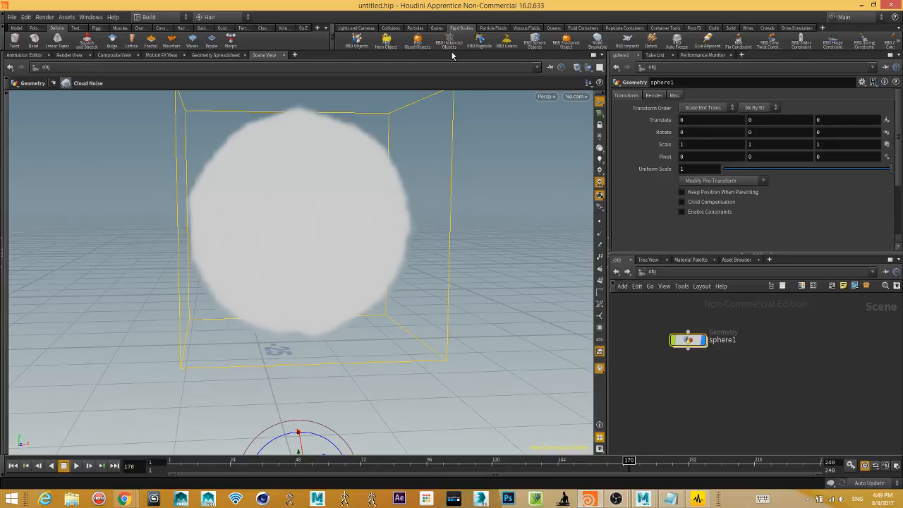
pyautogui.click(350, 29)
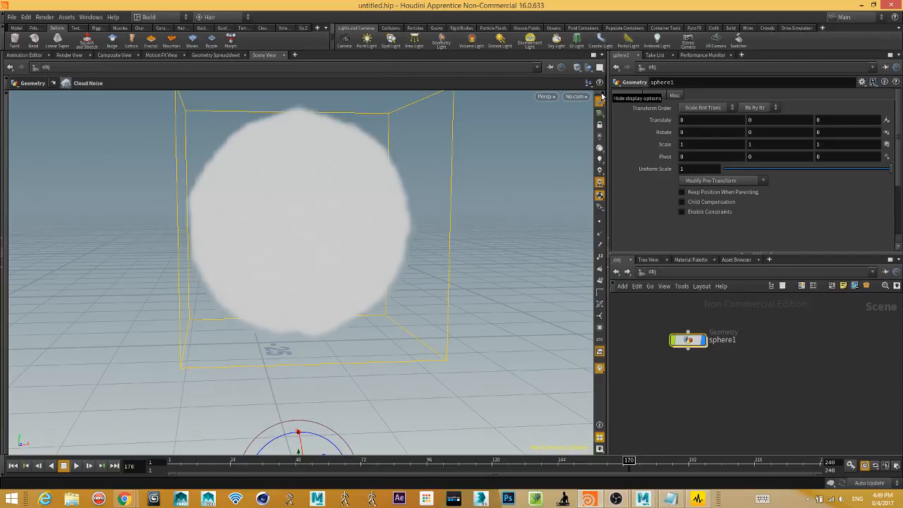
pyautogui.click(529, 42)
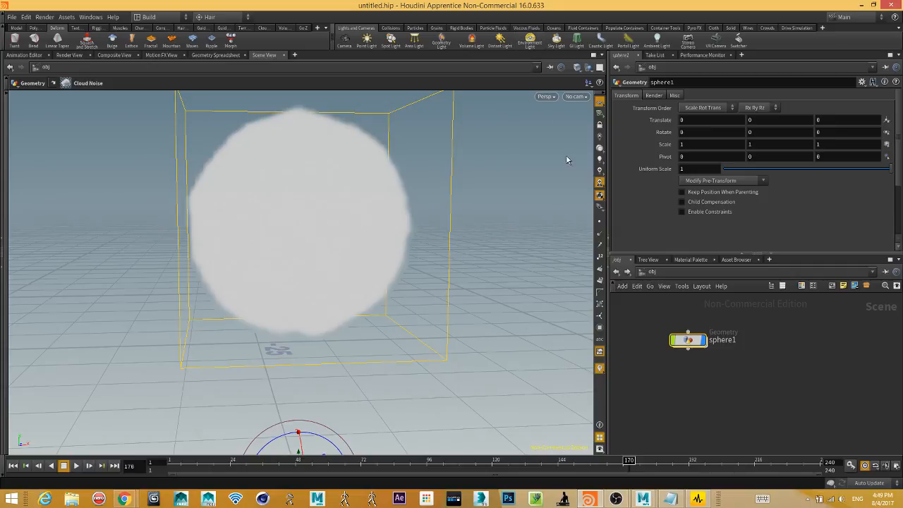
pyautogui.press('Escape')
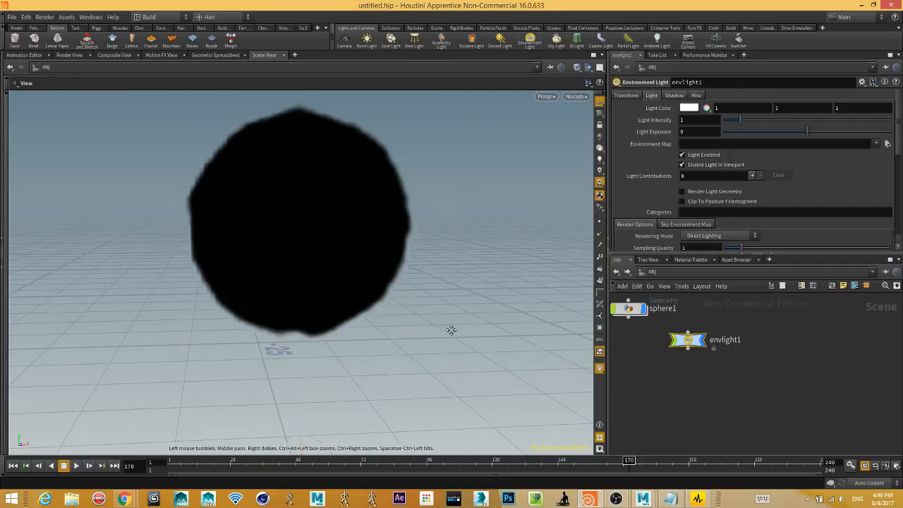
pyautogui.moveTo(451, 328); pyautogui.dragTo(473, 329, button='right')
pyautogui.keyDown('alt'); pyautogui.moveTo(473, 329); pyautogui.dragTo(410, 337, button='middle'); pyautogui.keyUp('alt')
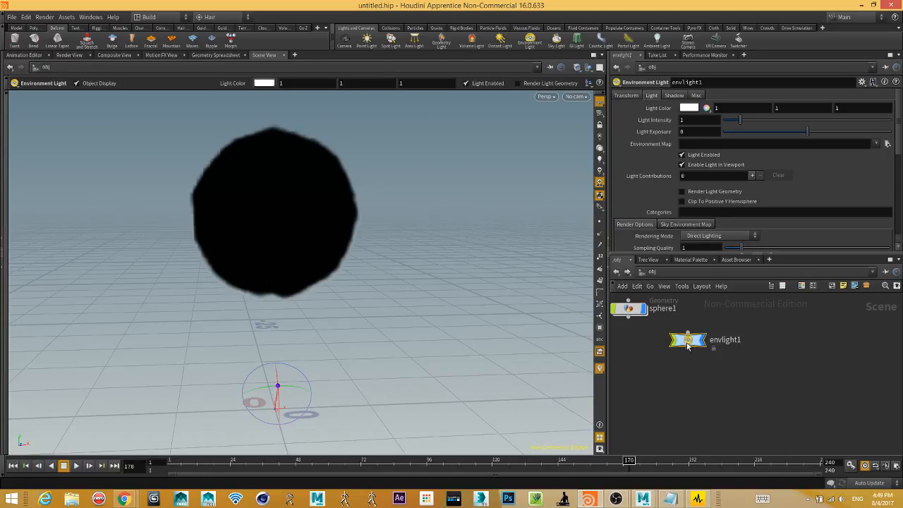
pyautogui.press('Delete')
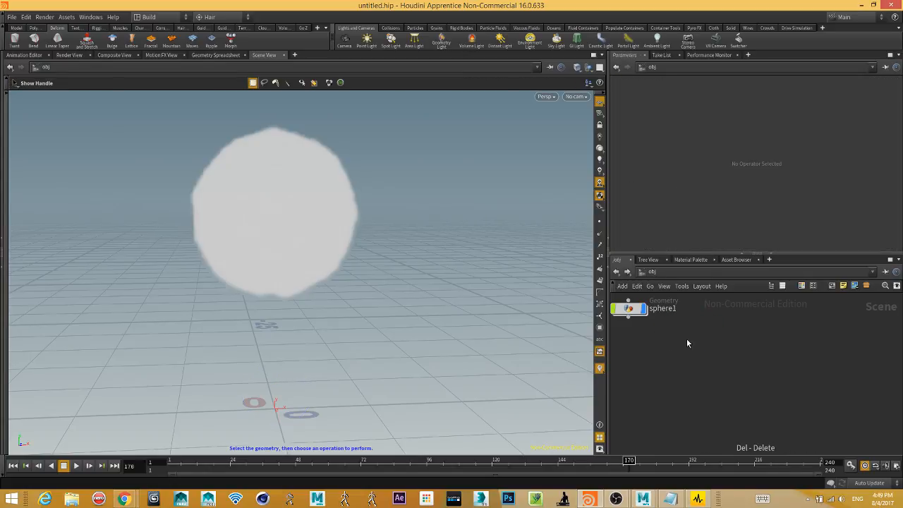
# Turn on Ambient Occlusion in the viewport's lighting options and view the cloud from a new angle.
pyautogui.click(600, 185)
pyautogui.click(693, 375)
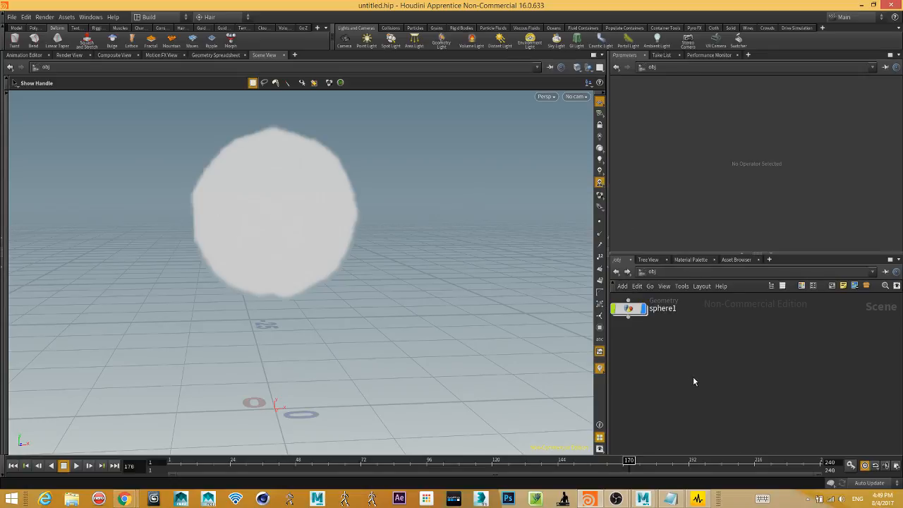
pyautogui.click(600, 185)
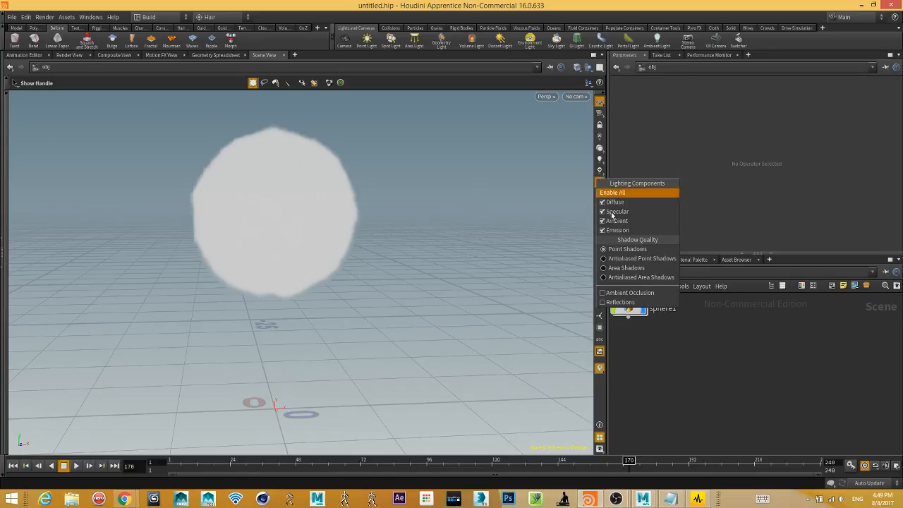
pyautogui.click(640, 295)
pyautogui.moveTo(382, 293); pyautogui.dragTo(430, 275)
# Add an environment light to the scene again and render the cloud in the Render View.
pyautogui.click(529, 40)
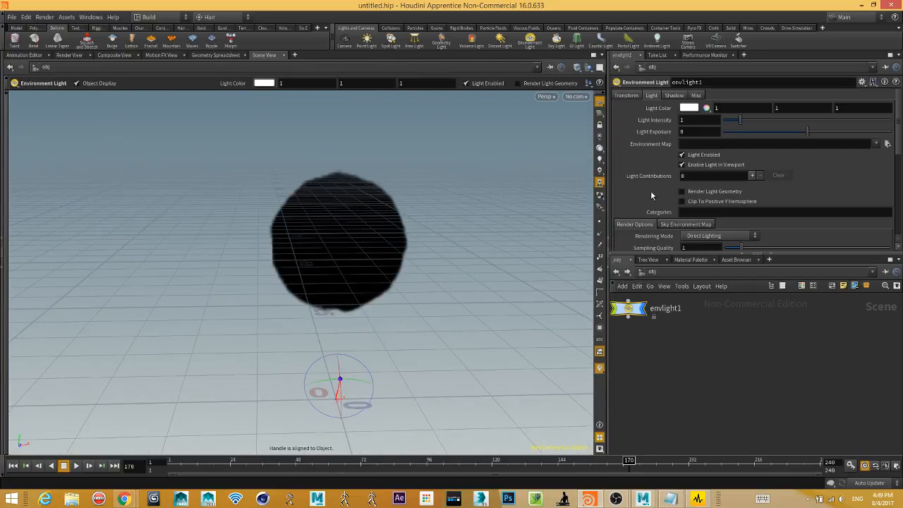
pyautogui.click(69, 55)
pyautogui.click(27, 69)
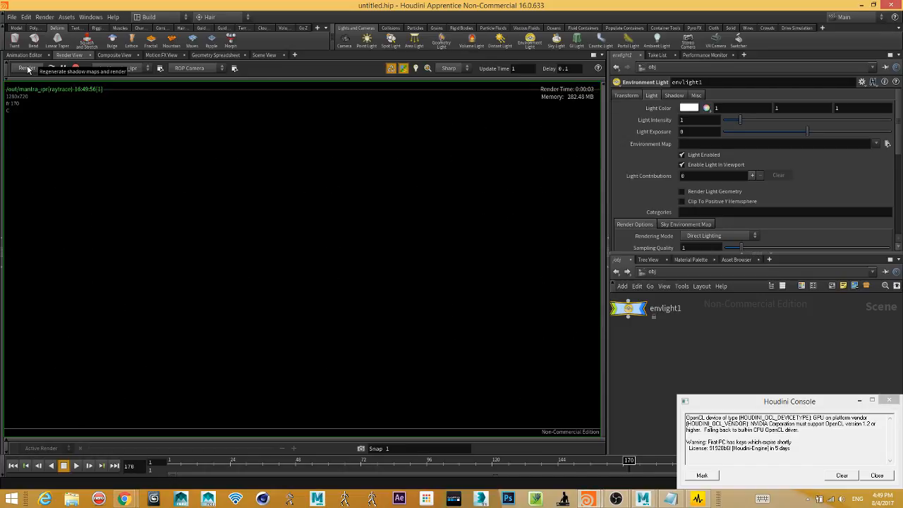
# Return to the Scene View, delete the environment light and close the console window.
pyautogui.click(24, 55)
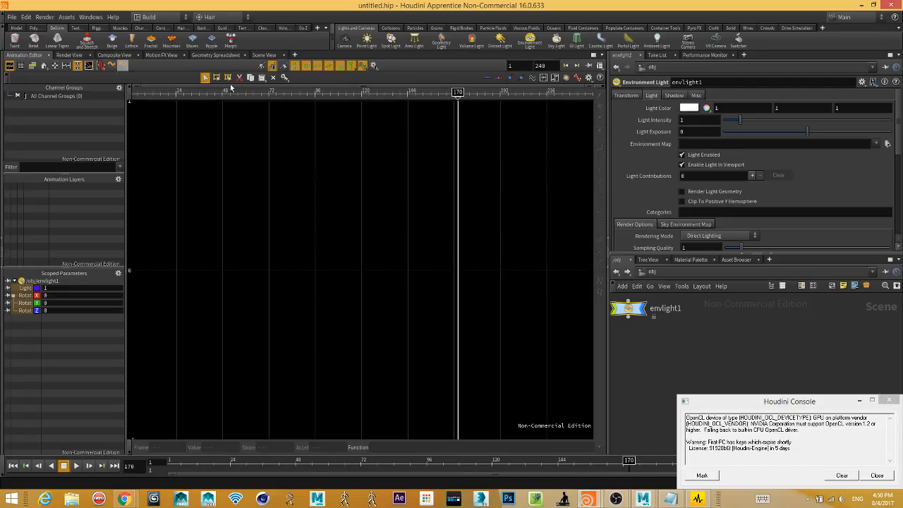
pyautogui.click(263, 55)
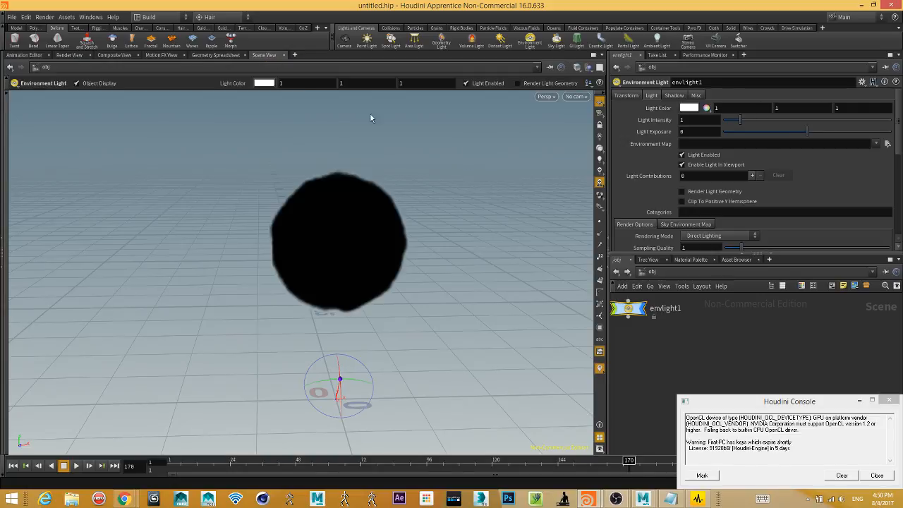
pyautogui.moveTo(629, 310); pyautogui.dragTo(648, 321)
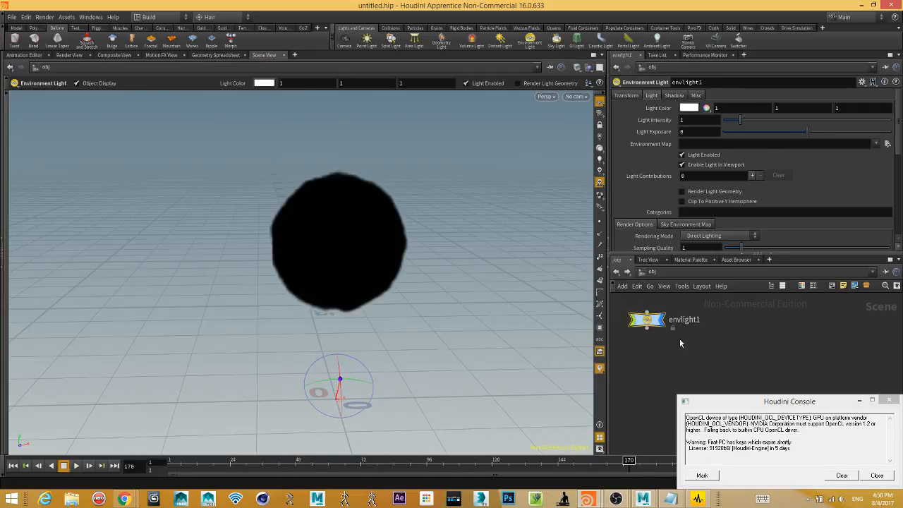
pyautogui.press('Delete')
pyautogui.click(883, 401)
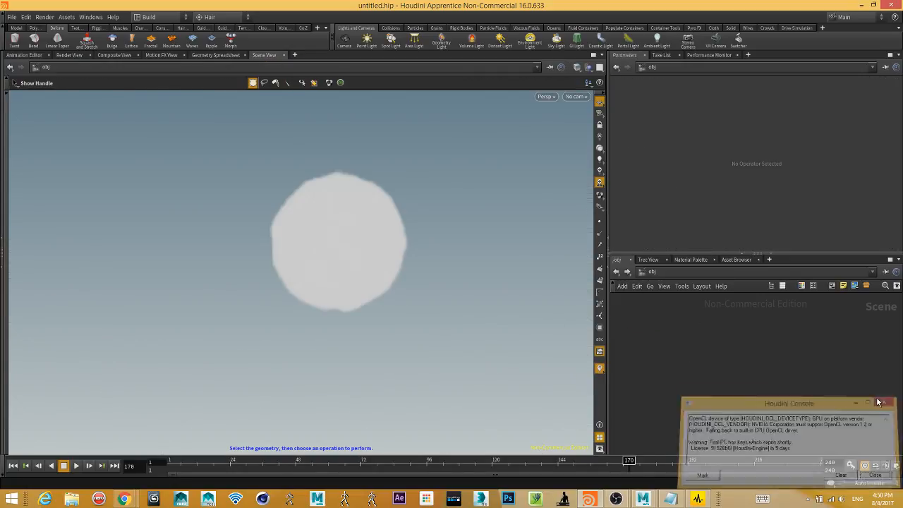
# Render the scene again with only sphere1 in it, and stop the render.
pyautogui.moveTo(695, 394); pyautogui.dragTo(835, 473, button='middle')
pyautogui.scroll(3, 748, 393)
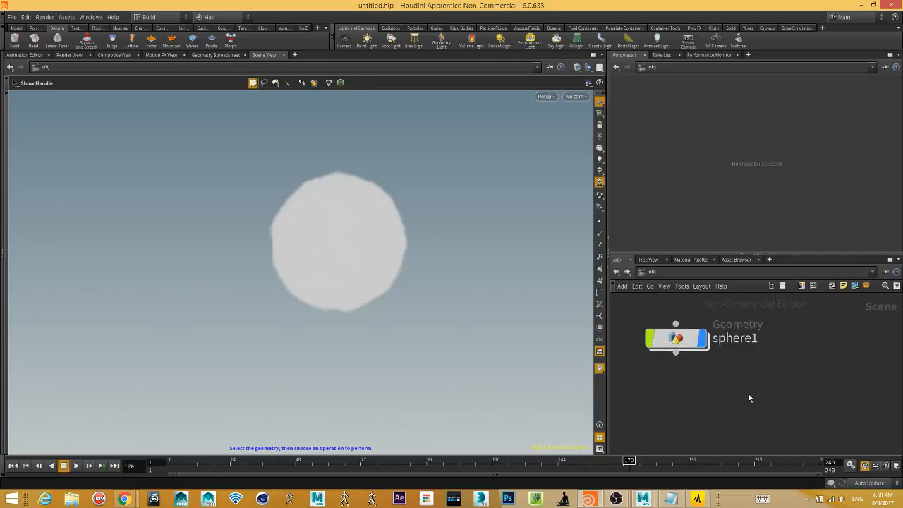
pyautogui.moveTo(730, 385); pyautogui.dragTo(769, 407, button='middle')
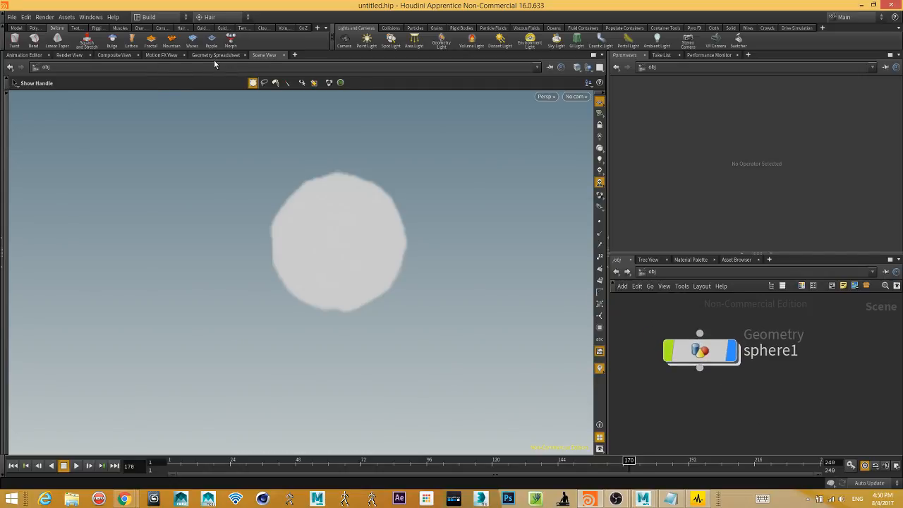
pyautogui.click(70, 55)
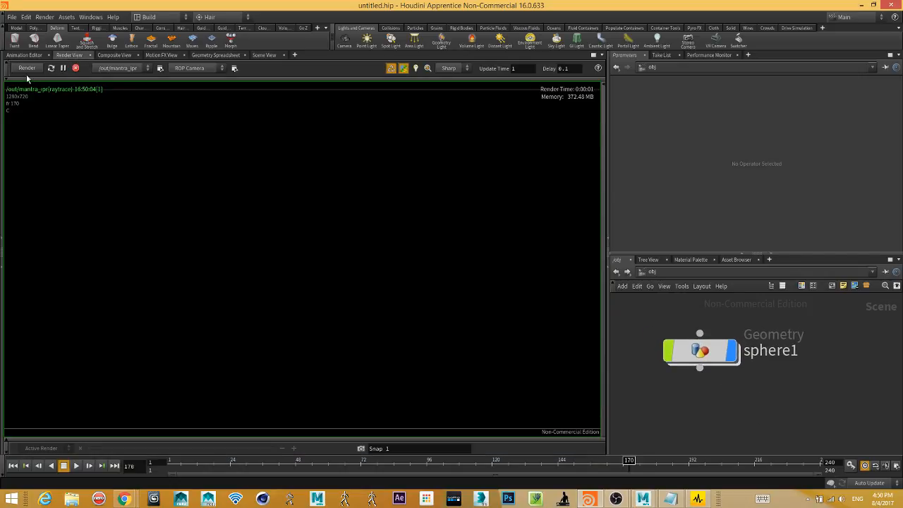
pyautogui.click(63, 68)
pyautogui.click(75, 69)
pyautogui.click(26, 68)
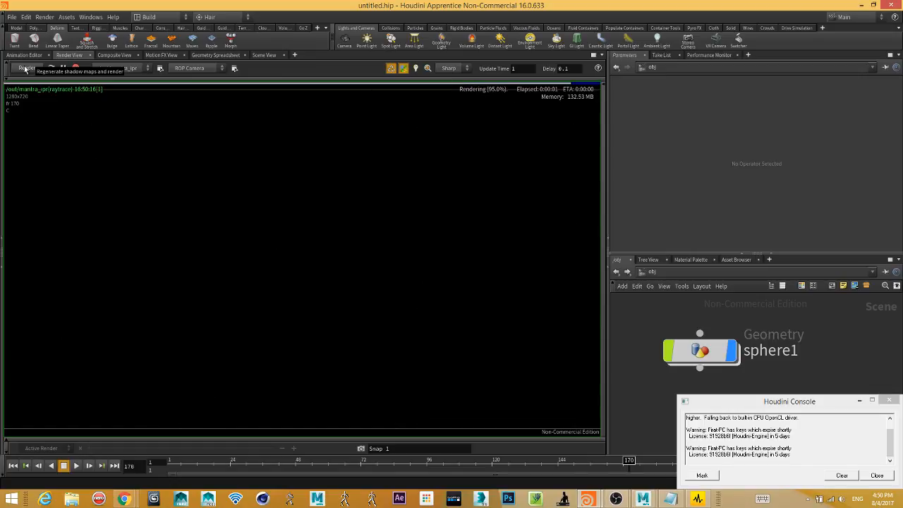
pyautogui.click(888, 401)
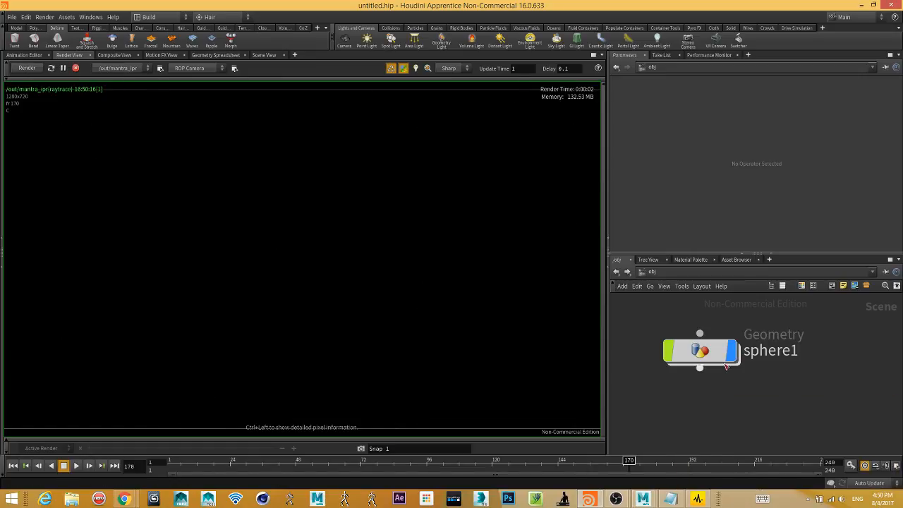
pyautogui.click(75, 68)
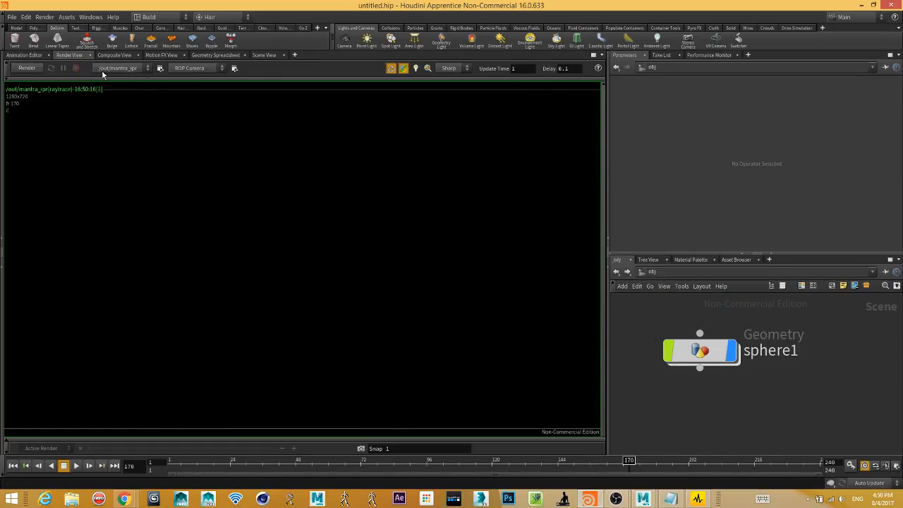
# Open the sphere1 network in the Scene View and spread the cloud1 and cloudnoise1 nodes apart.
pyautogui.click(264, 55)
pyautogui.doubleClick(695, 351)
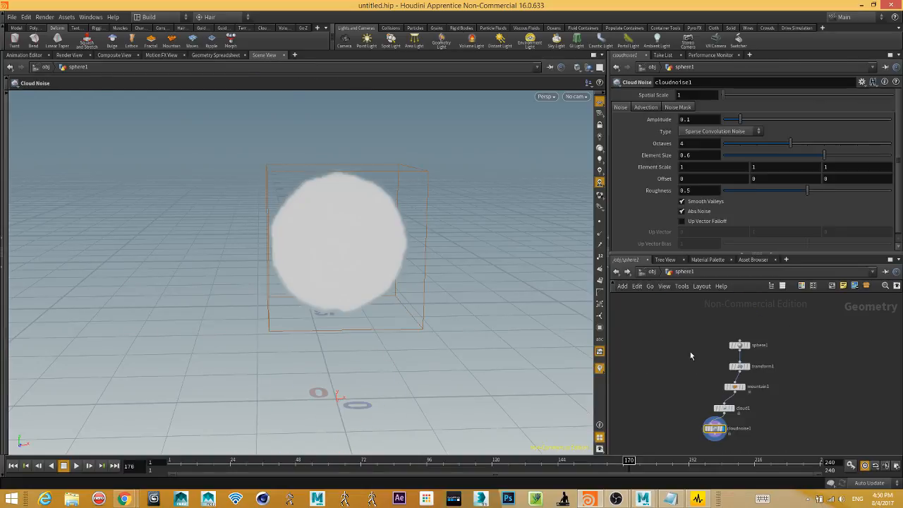
pyautogui.press('Escape')
pyautogui.moveTo(347, 338); pyautogui.dragTo(303, 314)
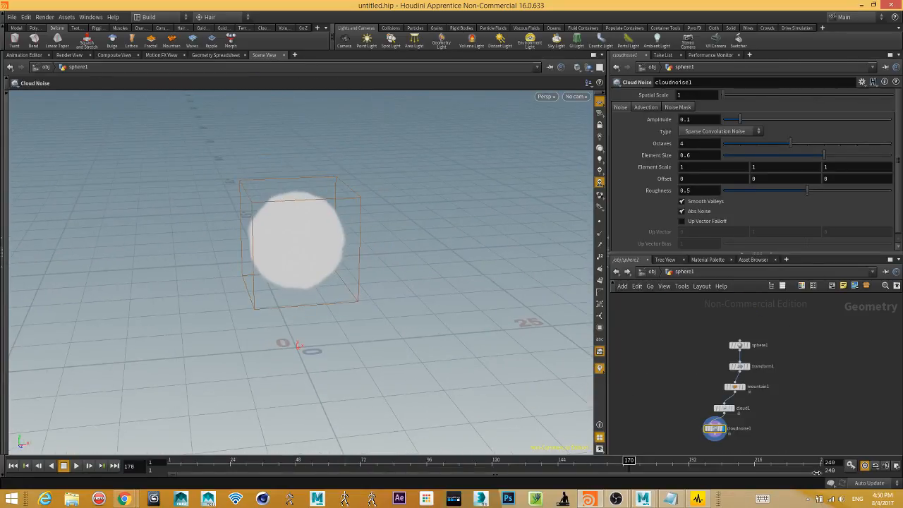
pyautogui.scroll(5, 766, 431)
pyautogui.moveTo(695, 372); pyautogui.dragTo(829, 335)
pyautogui.moveTo(713, 373); pyautogui.dragTo(743, 426, button='middle')
pyautogui.scroll(-1, 743, 426)
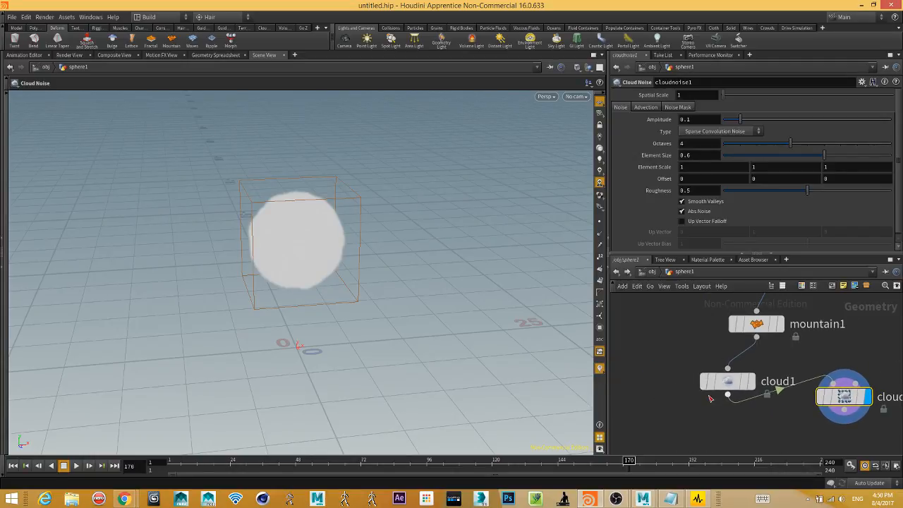
pyautogui.moveTo(710, 388); pyautogui.dragTo(667, 387)
pyautogui.moveTo(680, 379)
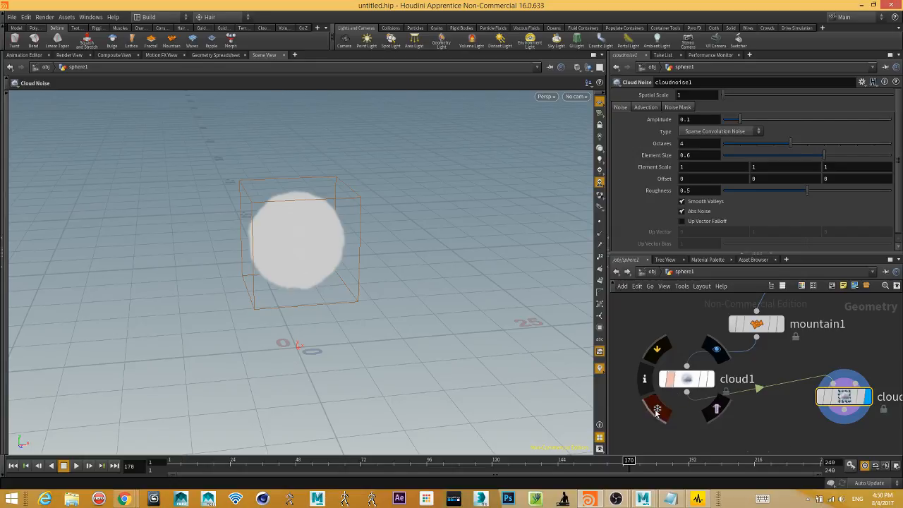
# Delete all the nodes inside the sphere1 network.
pyautogui.scroll(-4, 755, 421)
pyautogui.moveTo(705, 415); pyautogui.dragTo(818, 302)
pyautogui.press('Delete')
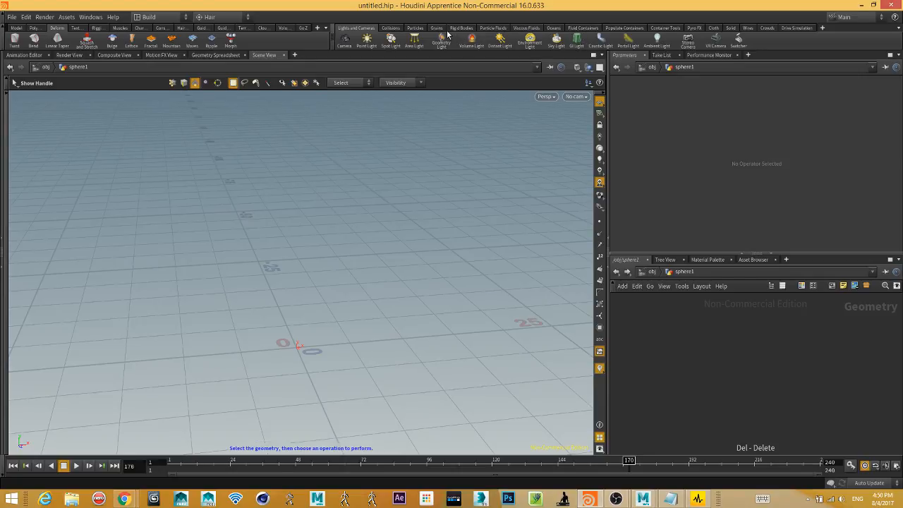
# Create a Fireworks particle effect emitting from about the grid origin.
pyautogui.click(556, 29)
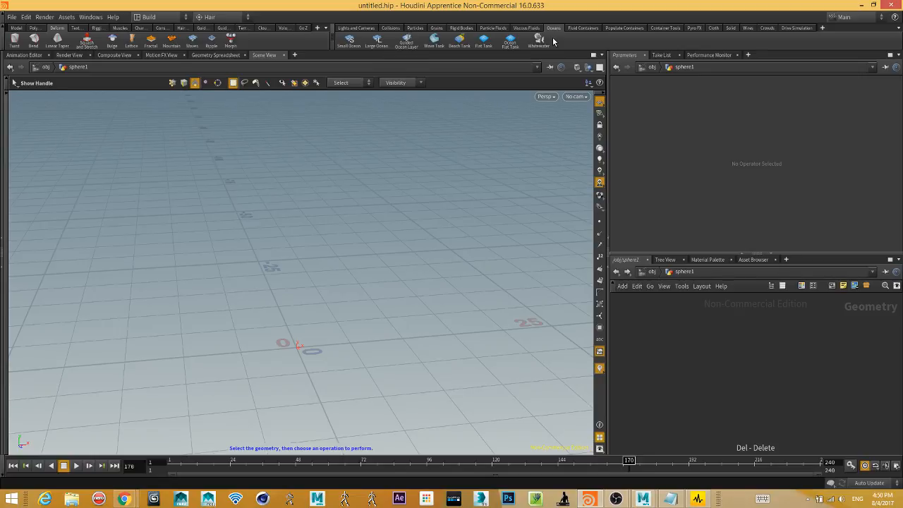
pyautogui.click(572, 30)
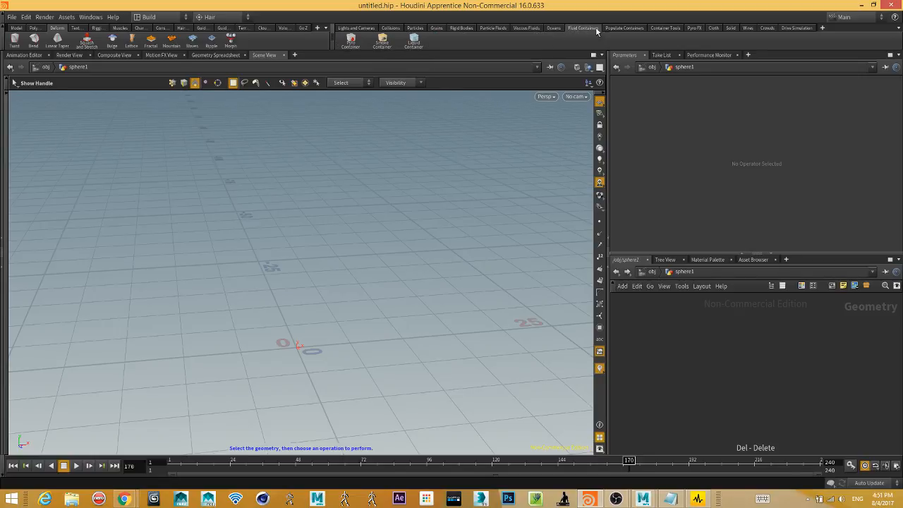
pyautogui.click(636, 27)
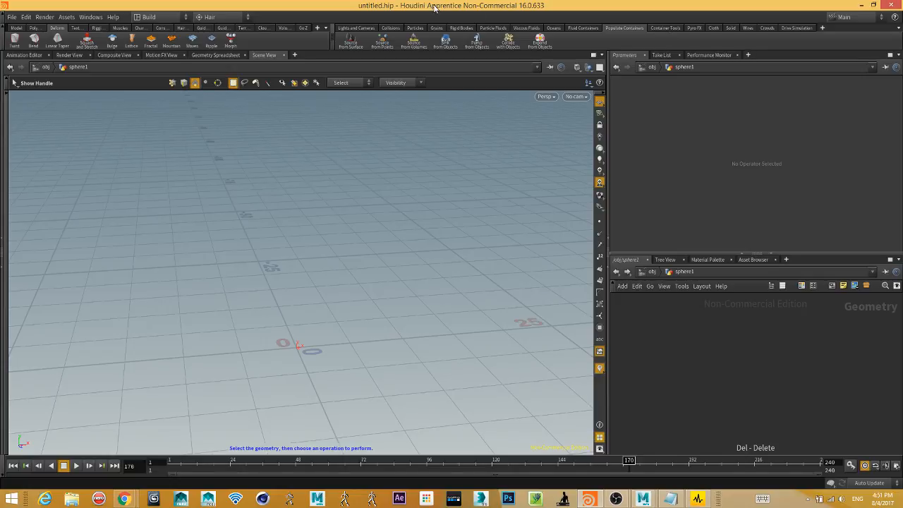
pyautogui.click(421, 29)
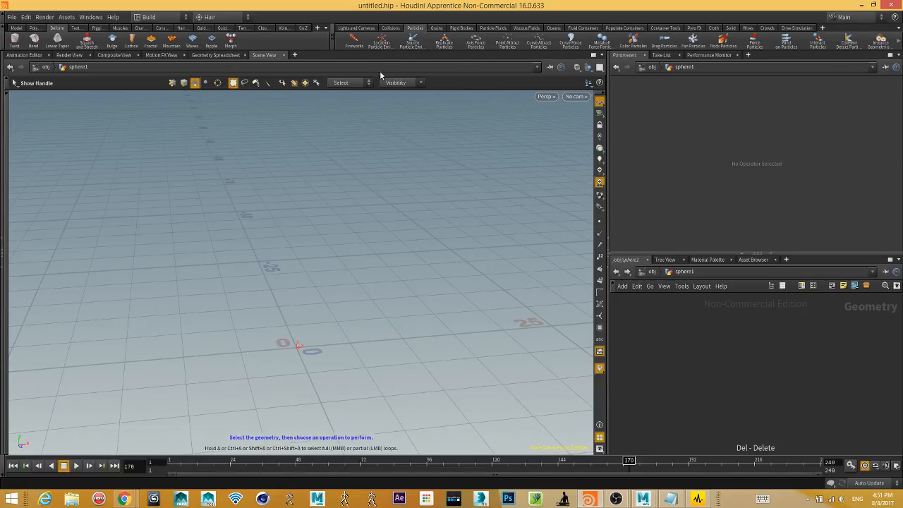
pyautogui.click(356, 41)
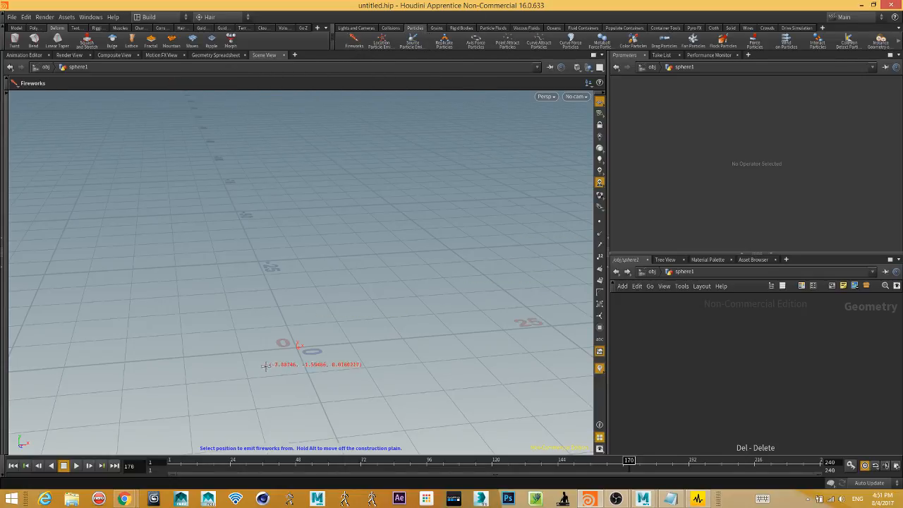
pyautogui.click(296, 346)
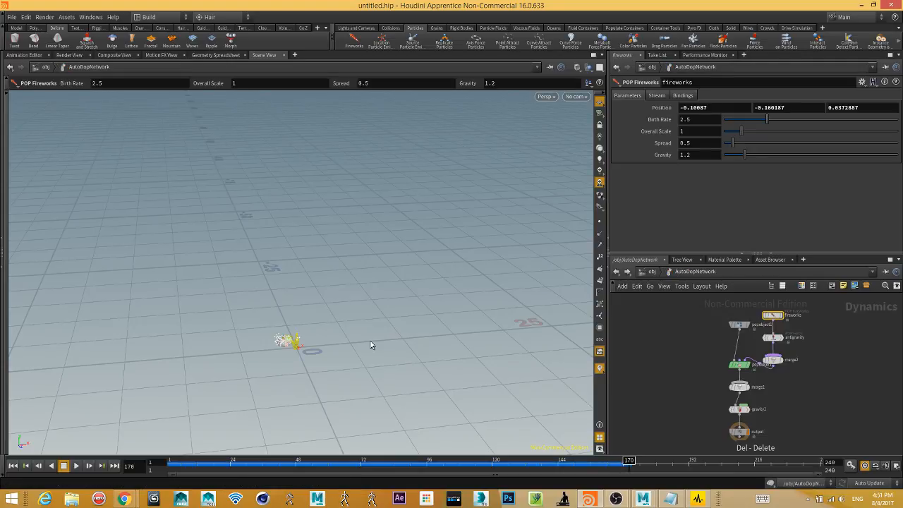
# Play the fireworks simulation and watch the particles close up around the origin.
pyautogui.click(75, 466)
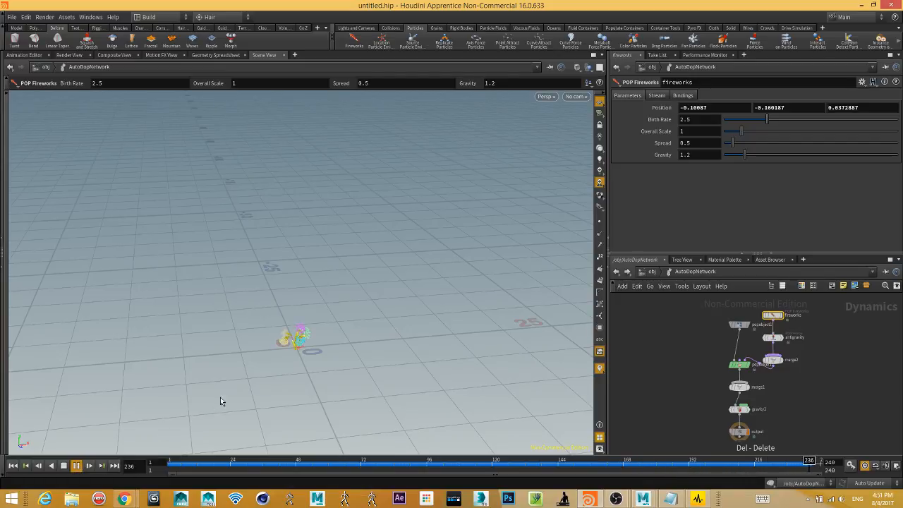
pyautogui.keyDown('alt'); pyautogui.moveTo(221, 397); pyautogui.dragTo(387, 436, button='right'); pyautogui.keyUp('alt')
pyautogui.keyDown('alt'); pyautogui.moveTo(387, 435); pyautogui.dragTo(379, 299, button='middle'); pyautogui.keyUp('alt')
pyautogui.keyDown('alt'); pyautogui.moveTo(379, 299); pyautogui.dragTo(332, 353, button='right'); pyautogui.keyUp('alt')
pyautogui.keyDown('alt'); pyautogui.moveTo(332, 353); pyautogui.dragTo(308, 289, button='middle'); pyautogui.keyUp('alt')
pyautogui.keyDown('alt'); pyautogui.moveTo(308, 290); pyautogui.dragTo(487, 379, button='right'); pyautogui.keyUp('alt')
pyautogui.keyDown('alt'); pyautogui.moveTo(366, 199); pyautogui.dragTo(325, 304, button='middle'); pyautogui.keyUp('alt')
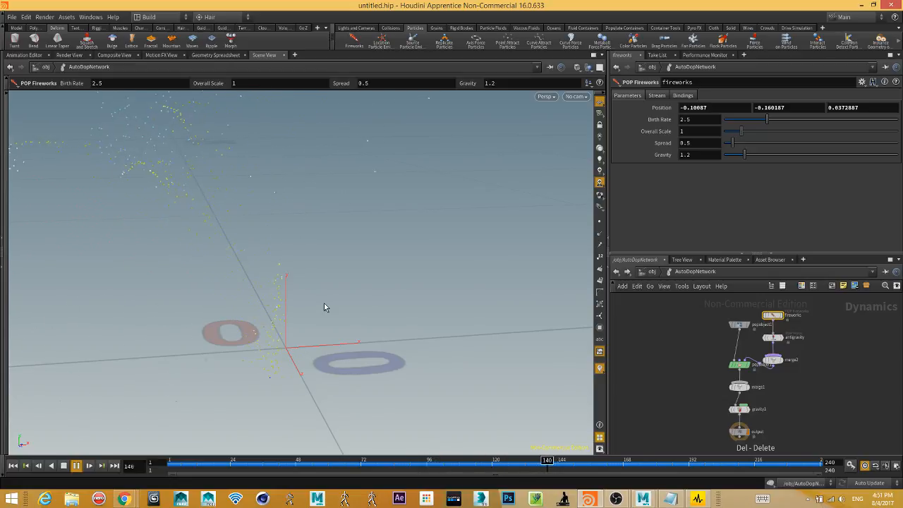
# Stop and rewind the simulation to frame 1, and go back to the object-level network.
pyautogui.click(63, 465)
pyautogui.click(11, 466)
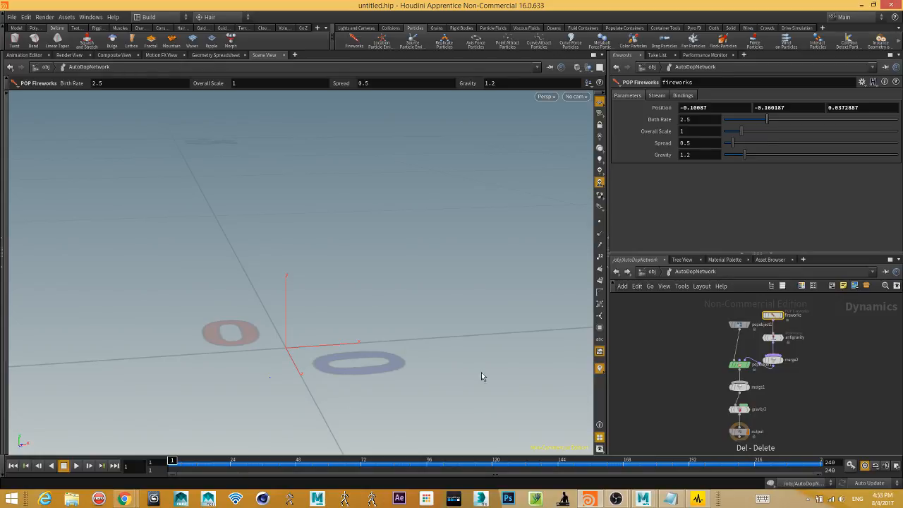
pyautogui.click(649, 273)
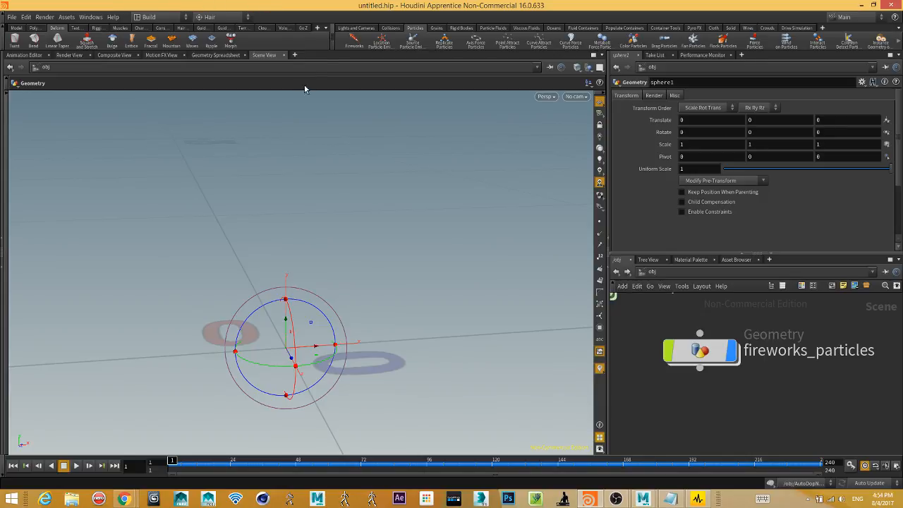
# Delete the sphere, AutoDopNetwork and fireworks_particles nodes from the object-level network.
pyautogui.moveTo(318, 154); pyautogui.dragTo(330, 181, button='middle')
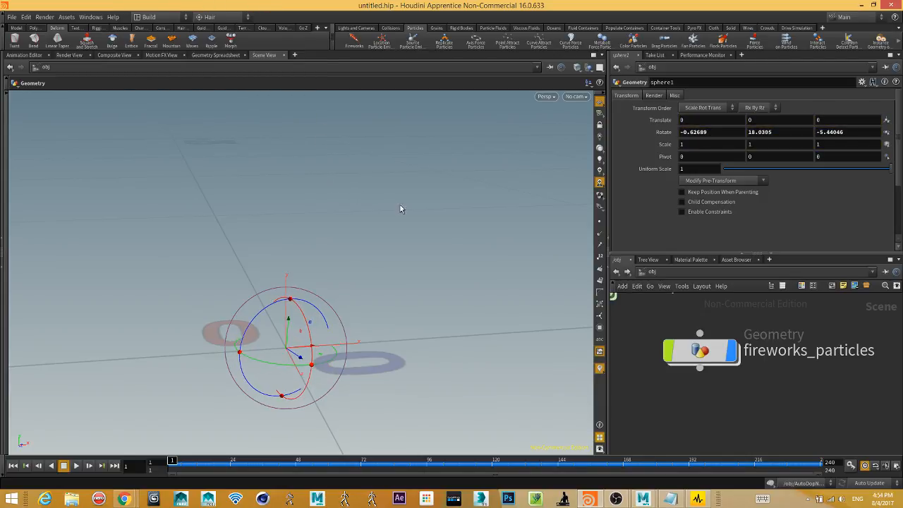
pyautogui.scroll(-6, 650, 322)
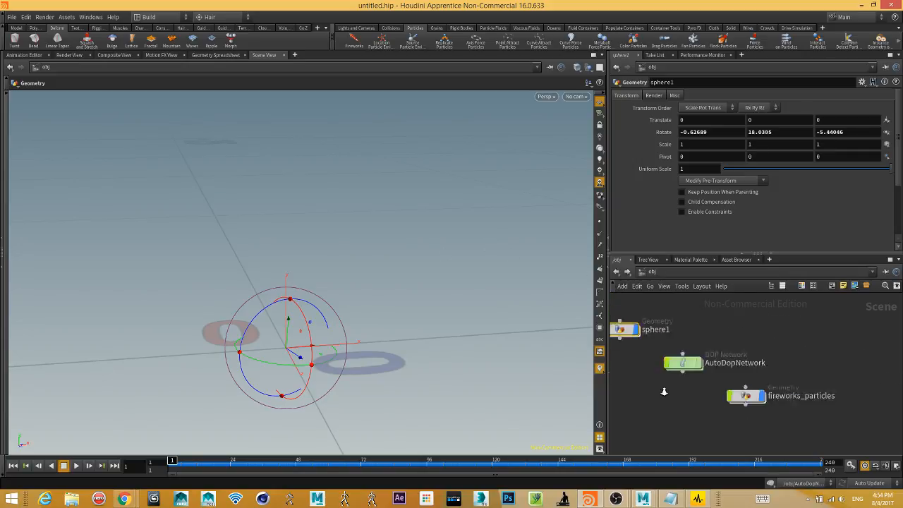
pyautogui.moveTo(662, 361); pyautogui.dragTo(792, 414)
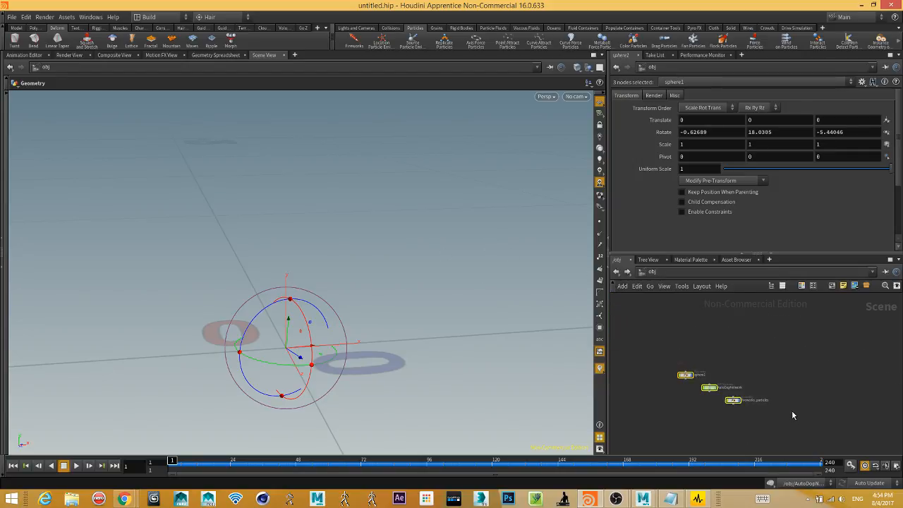
pyautogui.press('Delete')
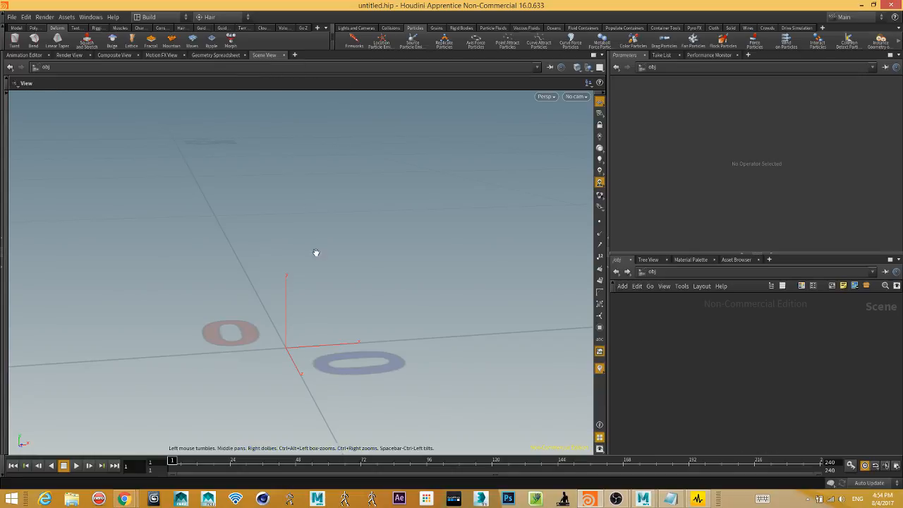
pyautogui.moveTo(316, 252); pyautogui.dragTo(312, 316)
pyautogui.press('s')
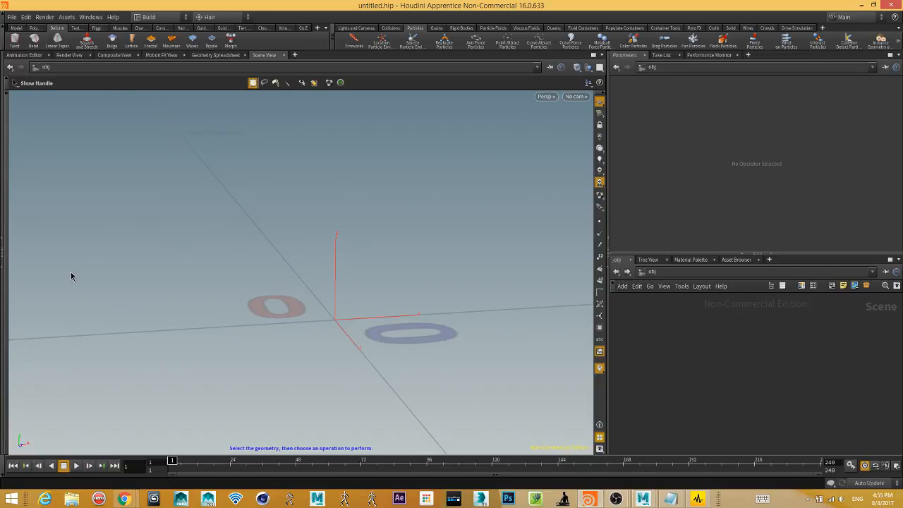
# Try the Terrain and Technical desktop layouts, ending on Terrain.
pyautogui.click(154, 17)
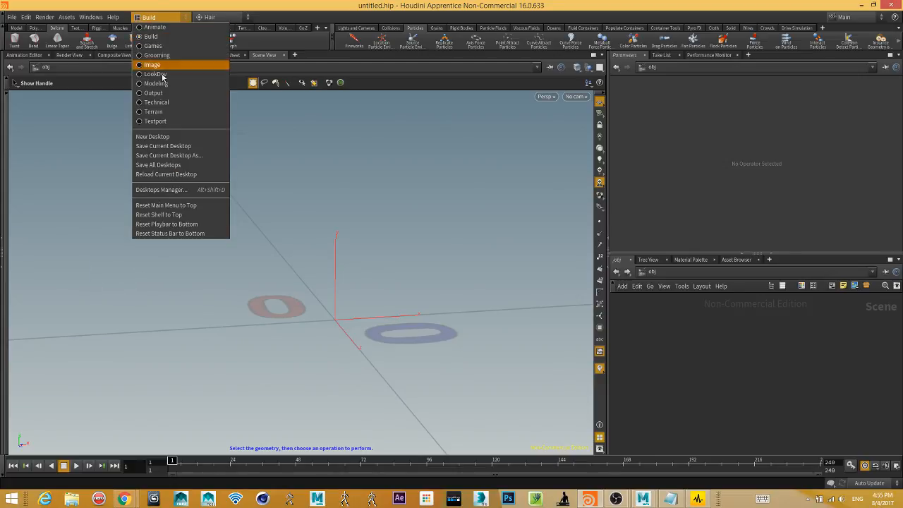
pyautogui.click(176, 112)
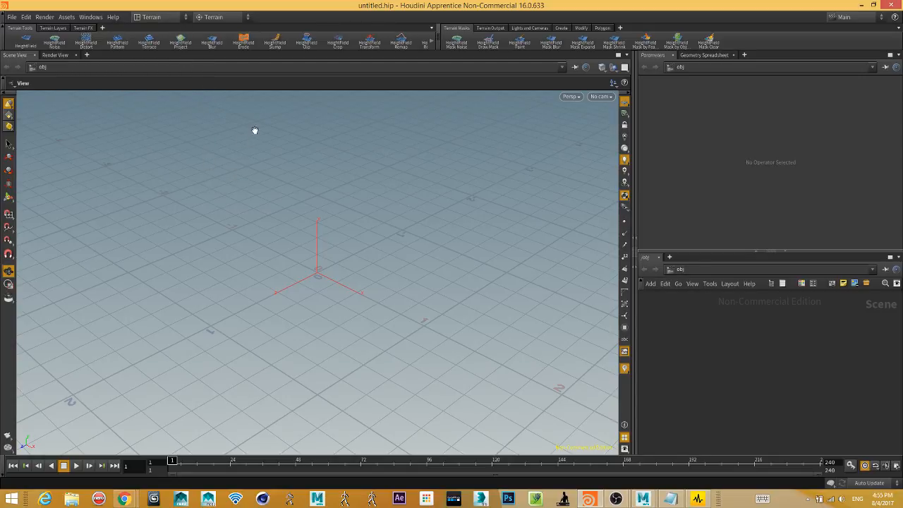
pyautogui.click(164, 17)
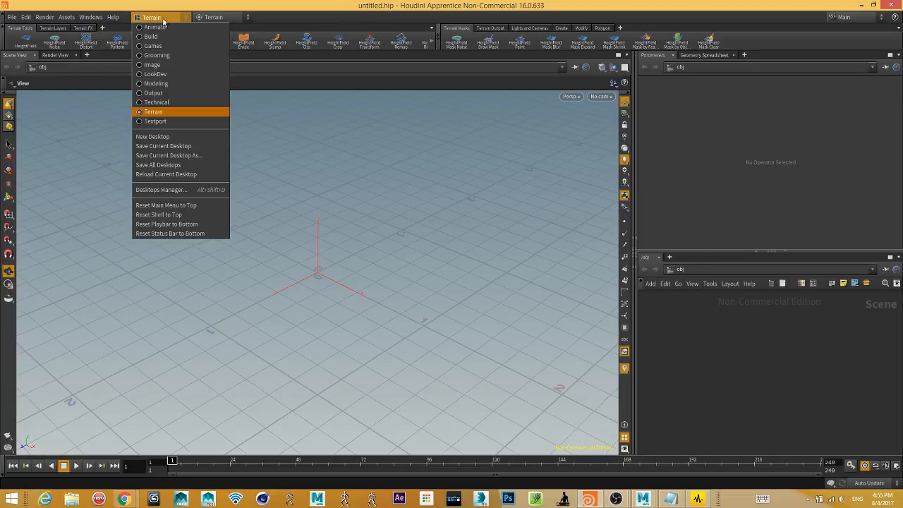
pyautogui.click(190, 102)
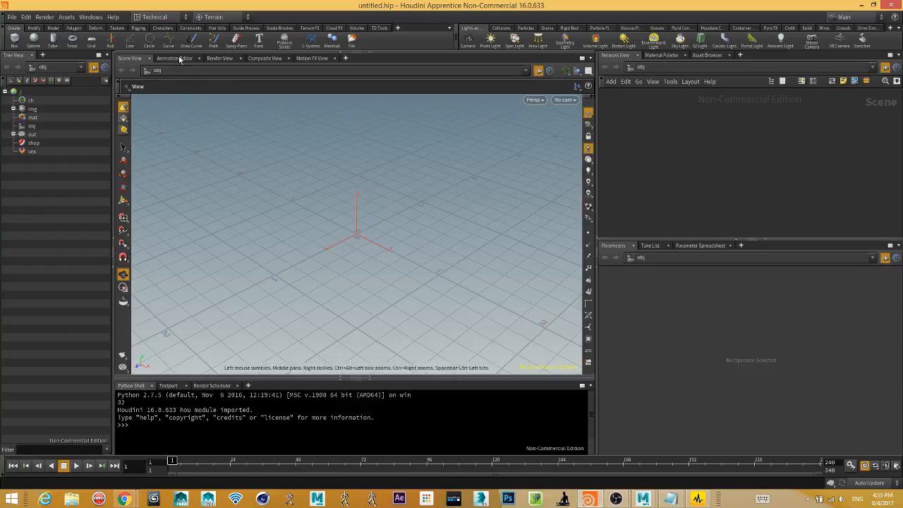
pyautogui.click(165, 20)
pyautogui.click(182, 119)
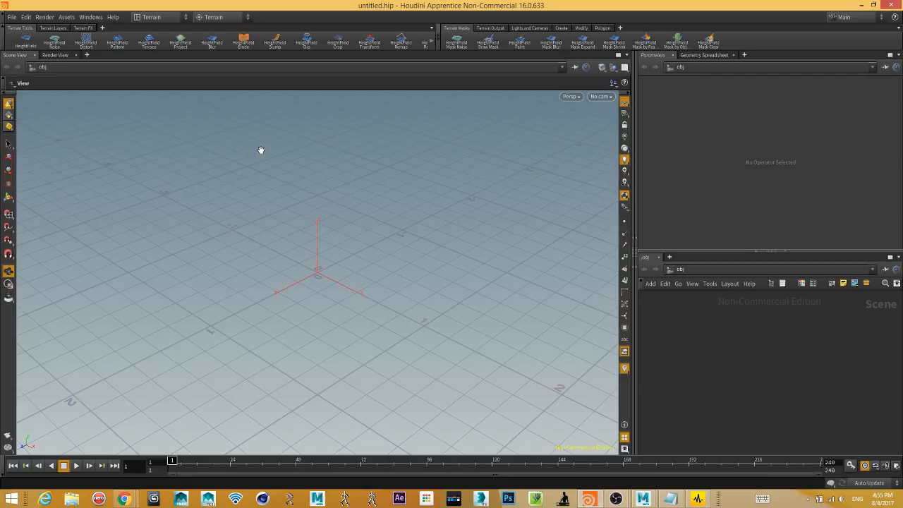
# Look around the empty Terrain viewport, keep the window maximized, and return to the Build desktop layout.
pyautogui.moveTo(320, 218); pyautogui.dragTo(341, 268, button='middle')
pyautogui.moveTo(340, 268); pyautogui.dragTo(371, 292)
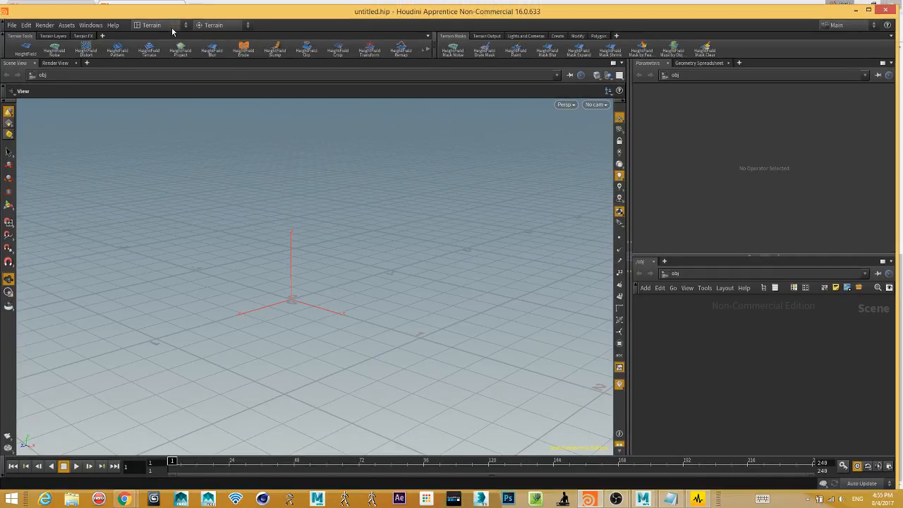
pyautogui.doubleClick(190, 12)
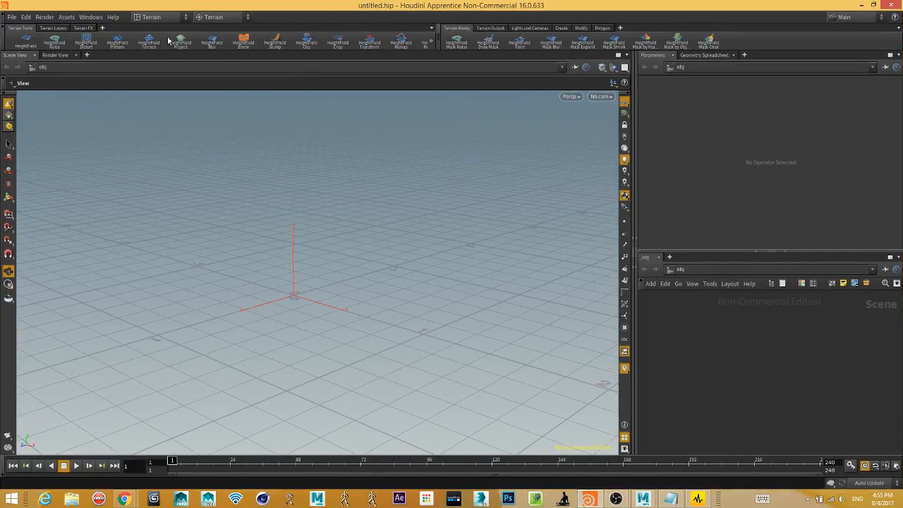
pyautogui.click(160, 17)
pyautogui.click(169, 35)
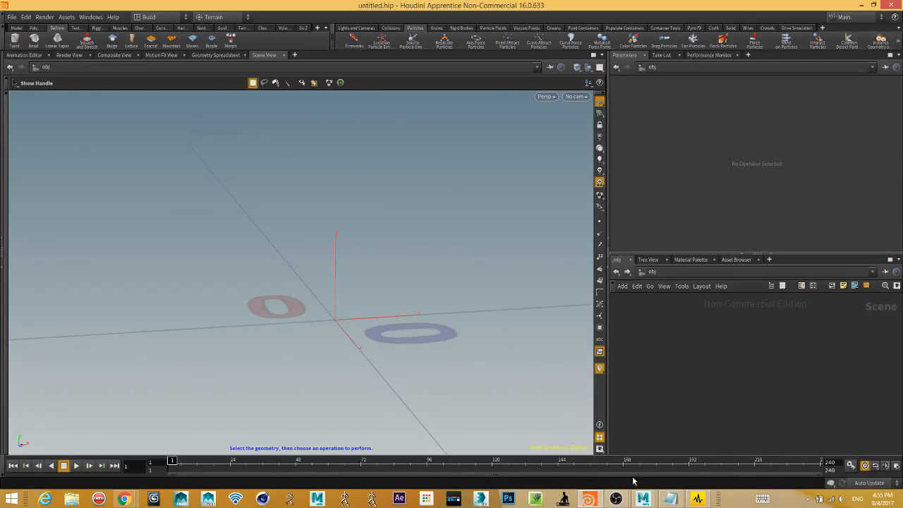
# Switch to Maya, display its hotbox over the viewport, and return to Houdini.
pyautogui.moveTo(642, 498)
pyautogui.click(696, 388)
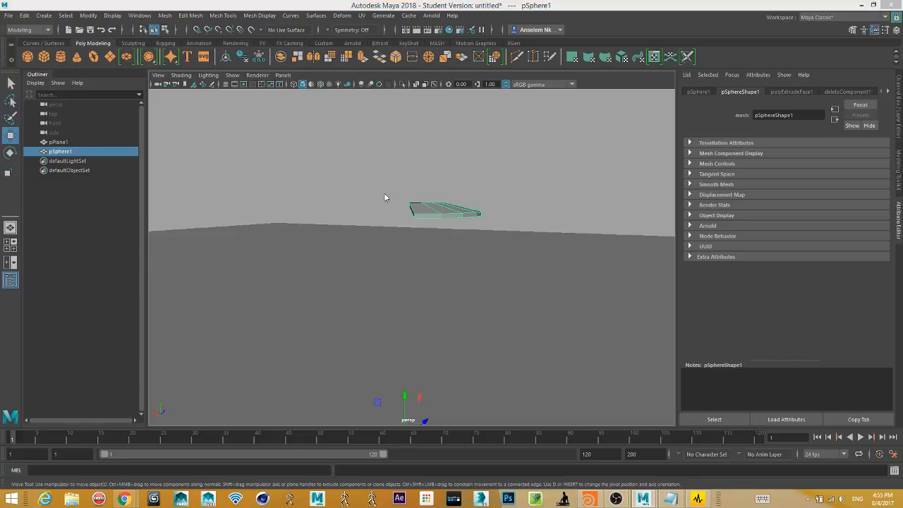
pyautogui.press('space')
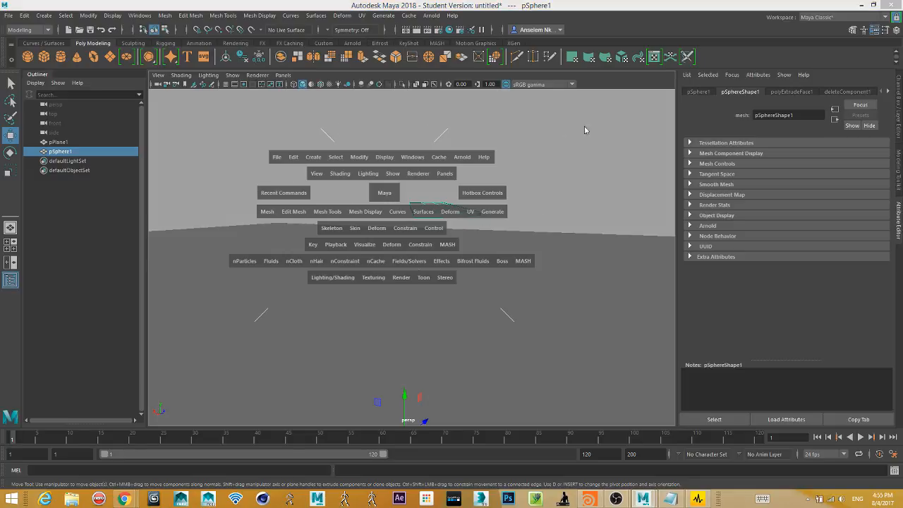
pyautogui.hotkey('alt', 'Tab')
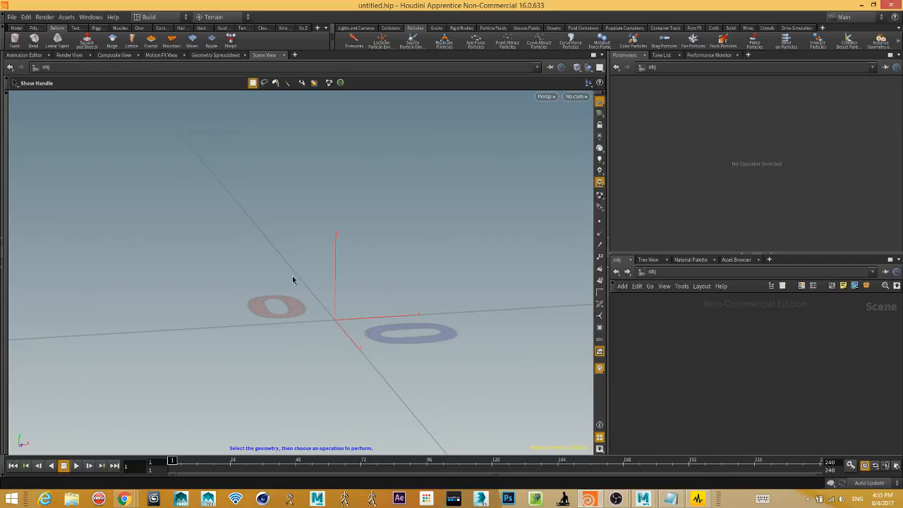
# Display the viewport's snapping radial menu and the custom Terrain radial menu to examine their options.
pyautogui.press('x')
pyautogui.press('x')
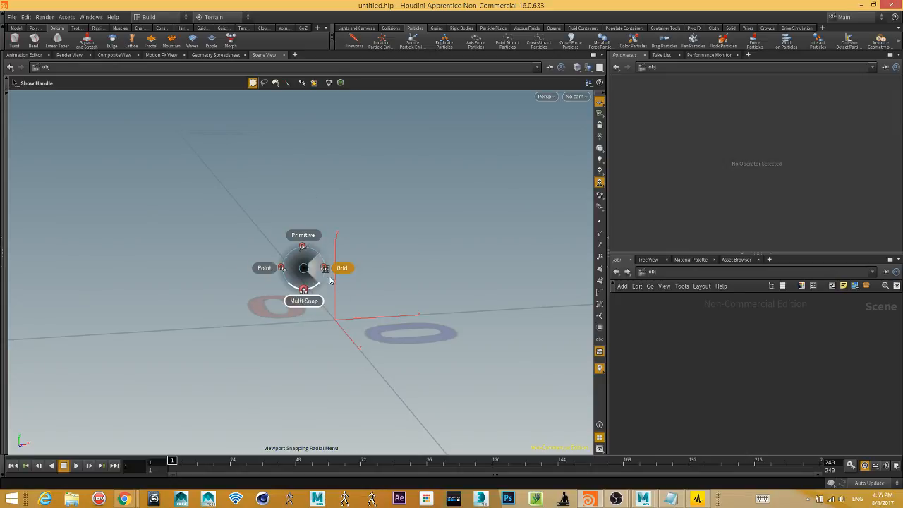
pyautogui.press('c')
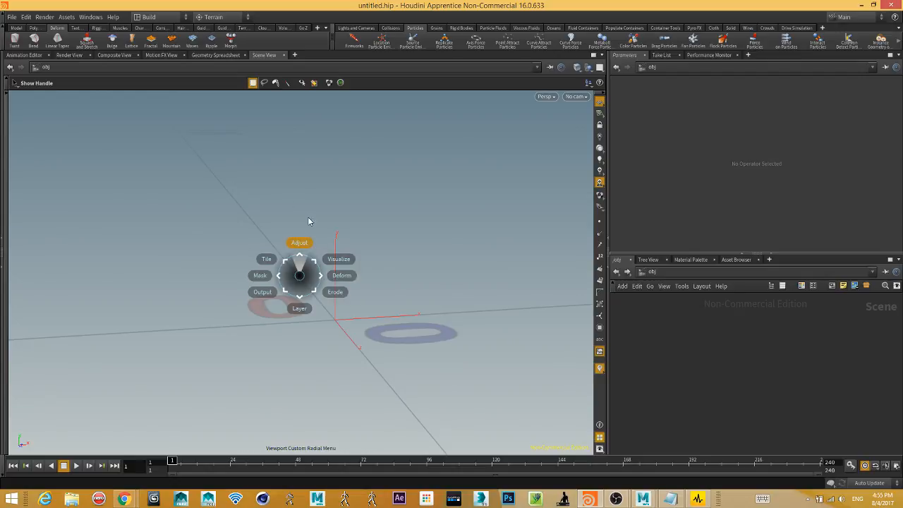
pyautogui.click(294, 243)
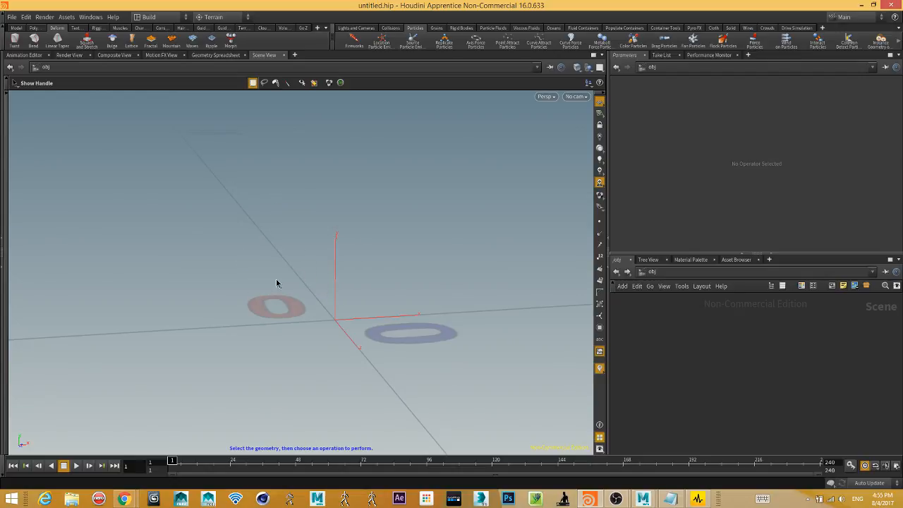
pyautogui.press('v')
pyautogui.hotkey('shift', 'n')
pyautogui.press('c')
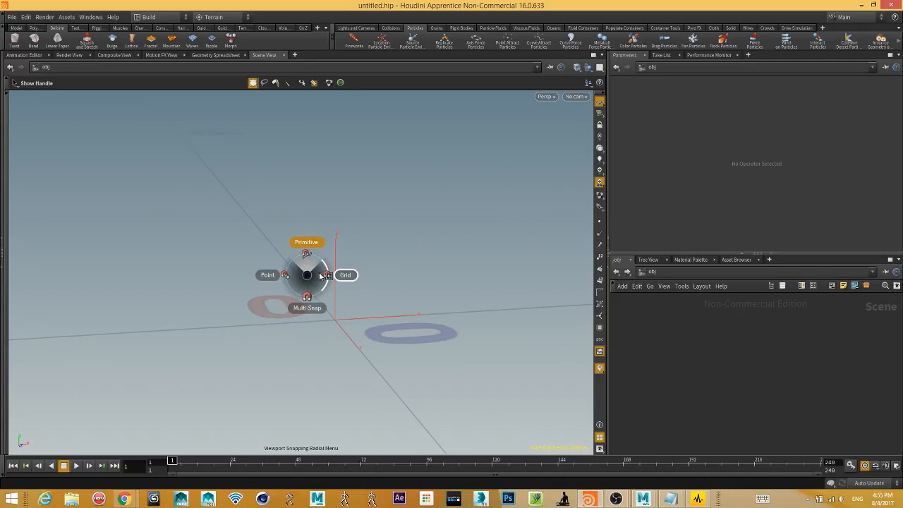
pyautogui.press('c')
# Display the view radial menu and examine its shading modes and geometry selection options.
pyautogui.press('v')
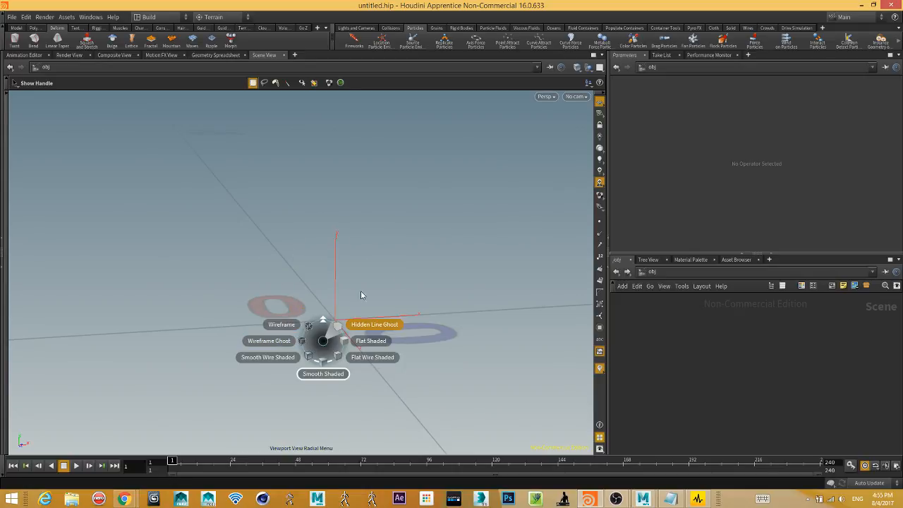
pyautogui.press('v')
pyautogui.moveTo(332, 355)
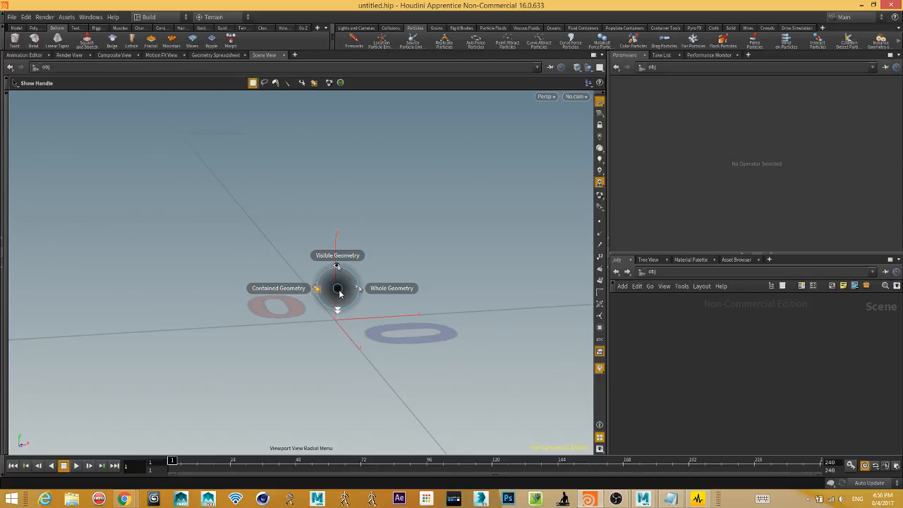
# Review the available desktop layouts and radial menu sets, keeping the Build desktop.
pyautogui.click(214, 20)
pyautogui.click(159, 19)
pyautogui.click(162, 20)
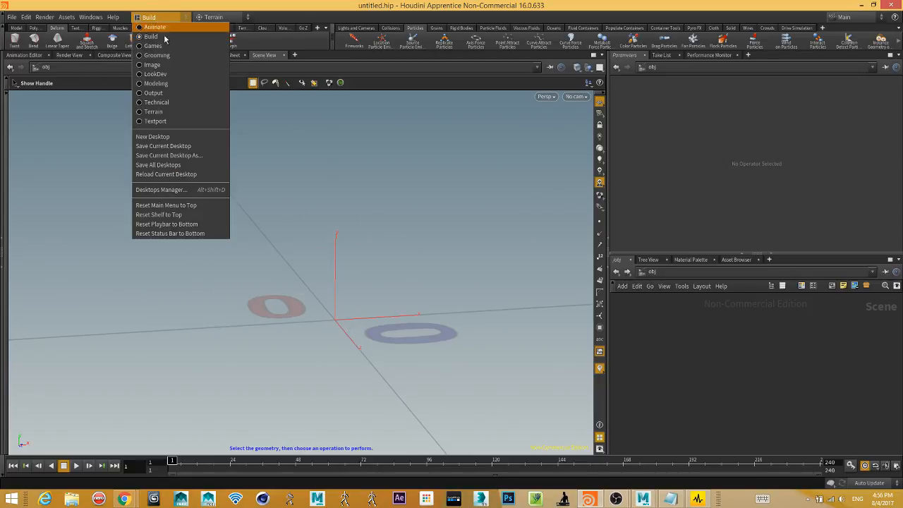
pyautogui.click(203, 17)
pyautogui.click(212, 17)
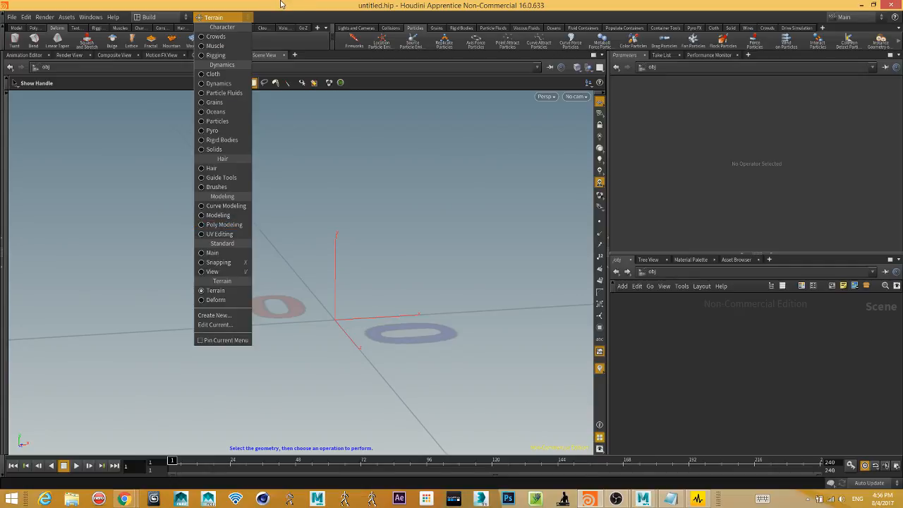
pyautogui.click(148, 17)
pyautogui.click(148, 17)
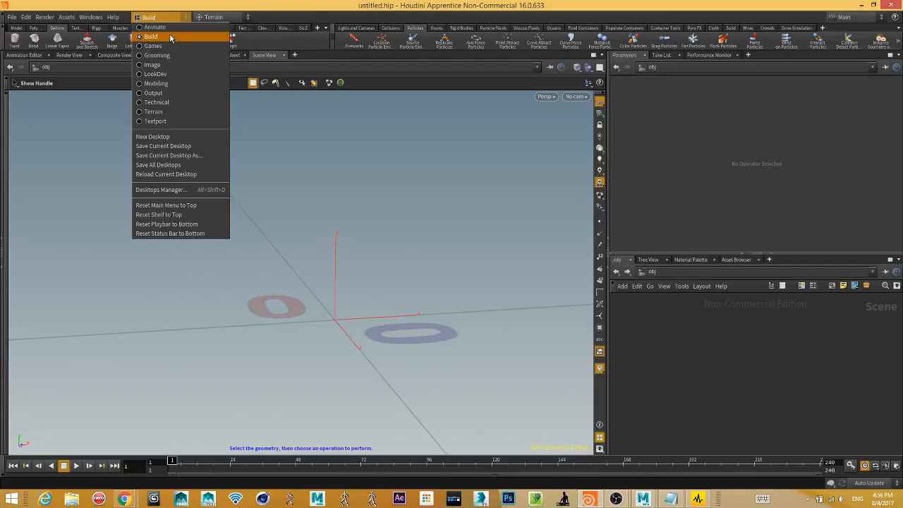
pyautogui.click(168, 37)
# Set the custom radial menu to Poly Modeling and examine its boolean and transform tool submenus in the viewport.
pyautogui.click(205, 17)
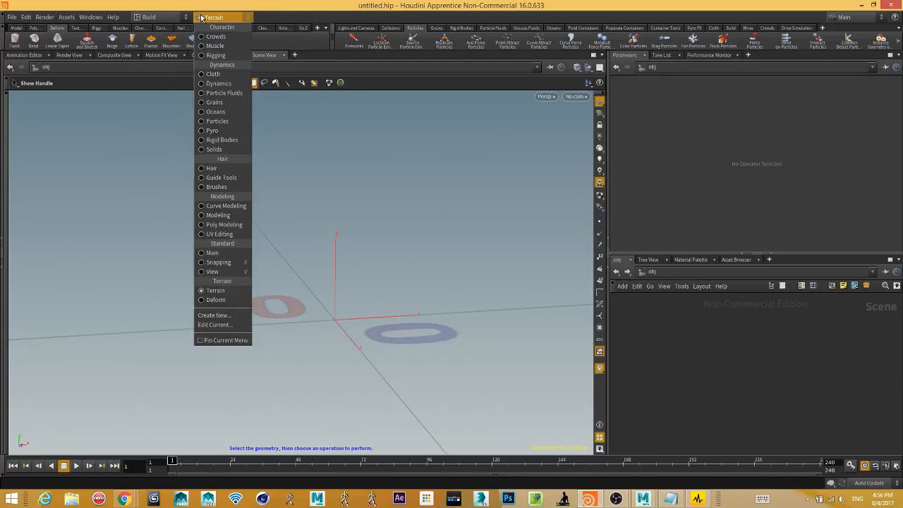
pyautogui.click(237, 225)
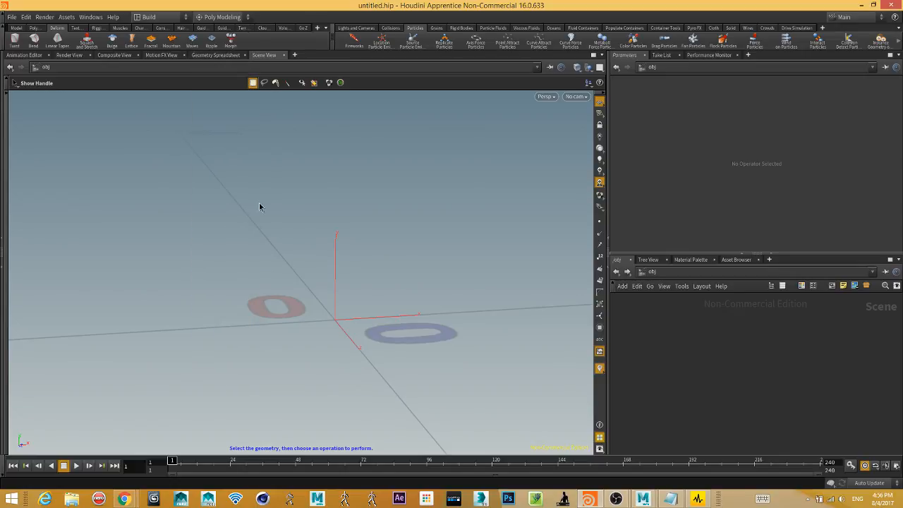
pyautogui.press('c')
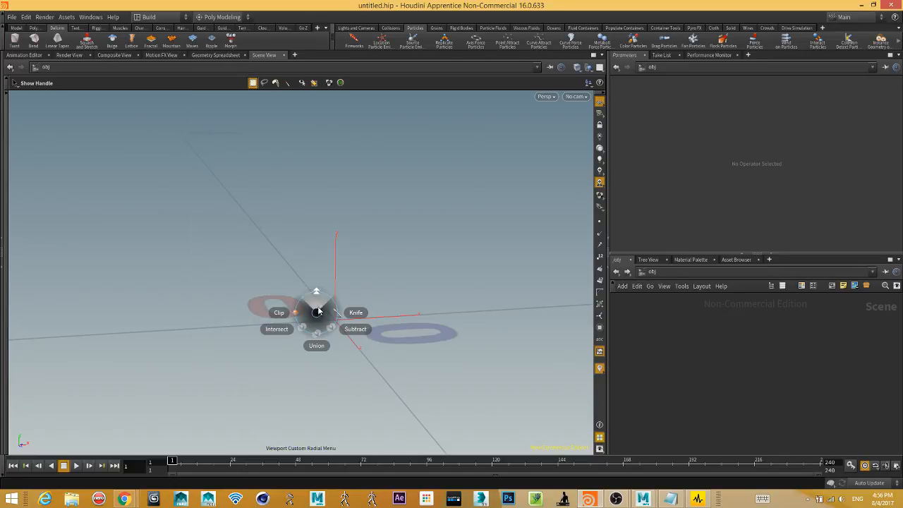
pyautogui.click(318, 290)
pyautogui.click(322, 277)
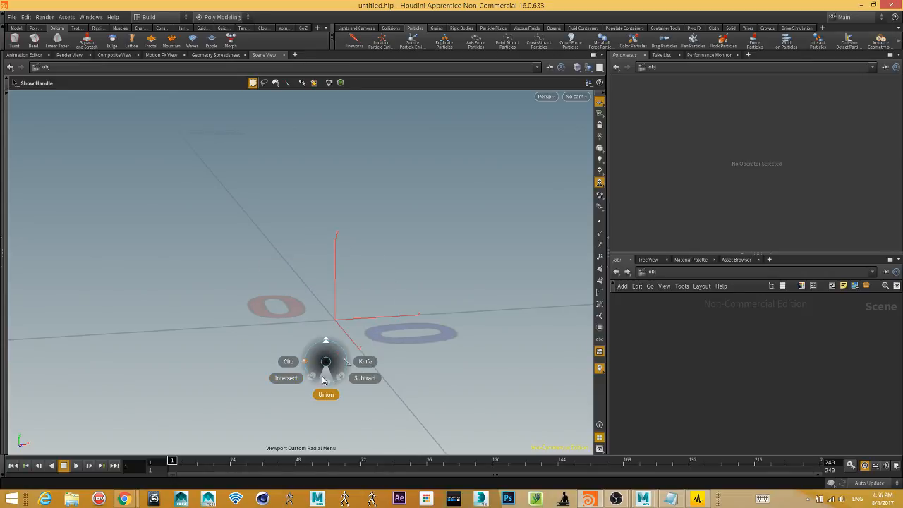
pyautogui.moveTo(330, 278)
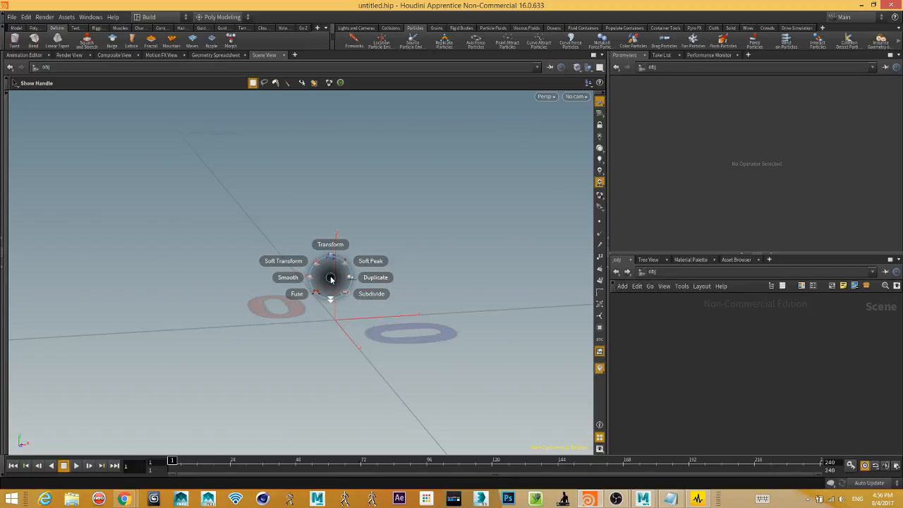
pyautogui.click(325, 317)
# Set the viewport selection style to Laser using the view radial menu.
pyautogui.press('v')
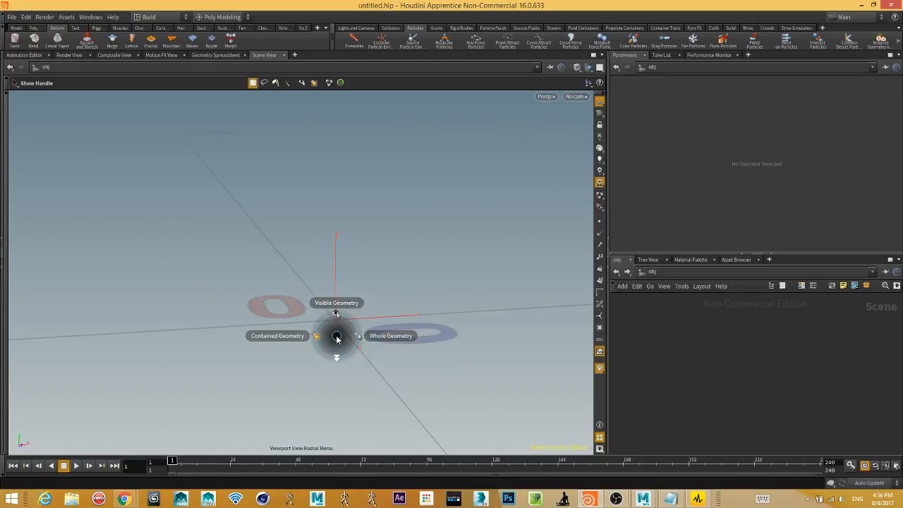
pyautogui.moveTo(337, 346)
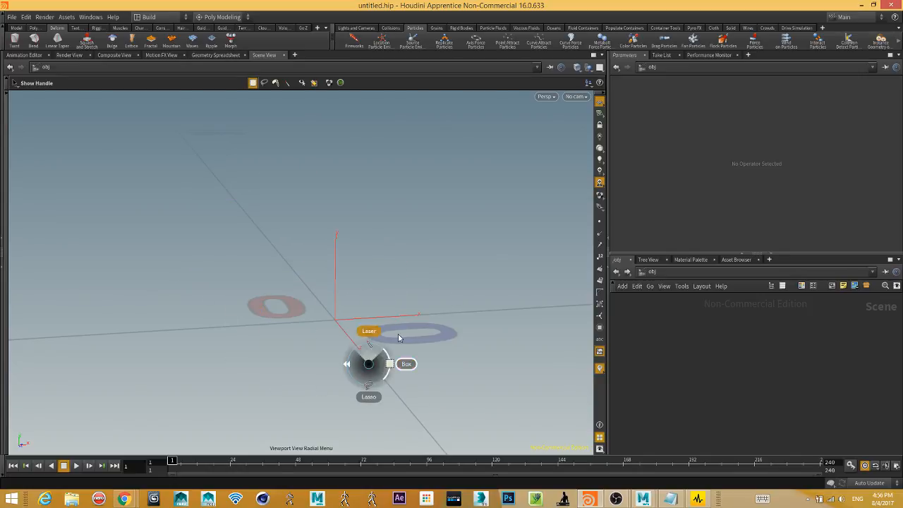
pyautogui.click(310, 211)
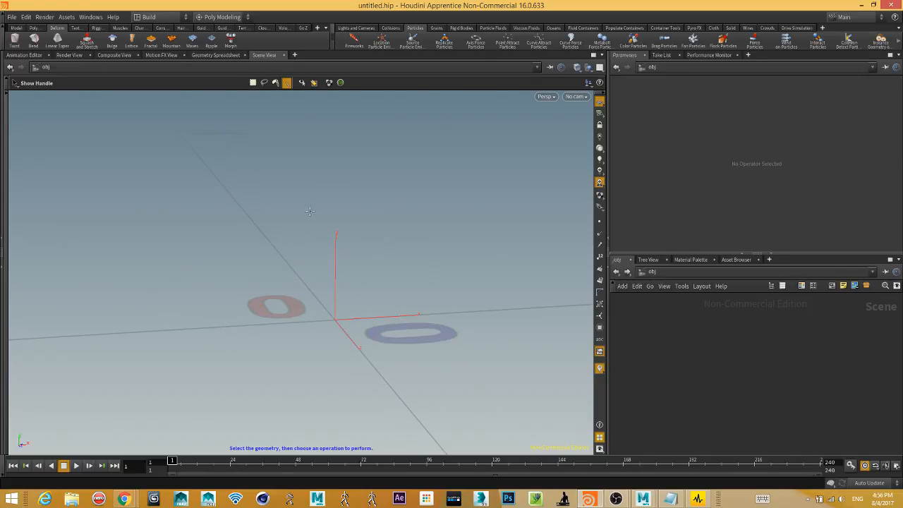
# Set the custom radial menu to Crowds, start the Bake Agent tool, and examine the crowd object options.
pyautogui.click(230, 18)
pyautogui.click(222, 34)
pyautogui.press('c')
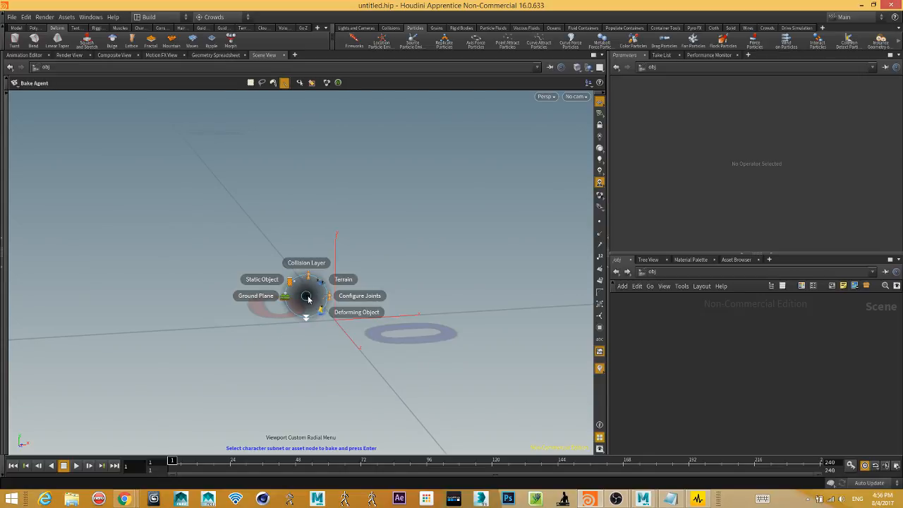
pyautogui.click(306, 331)
pyautogui.press('c')
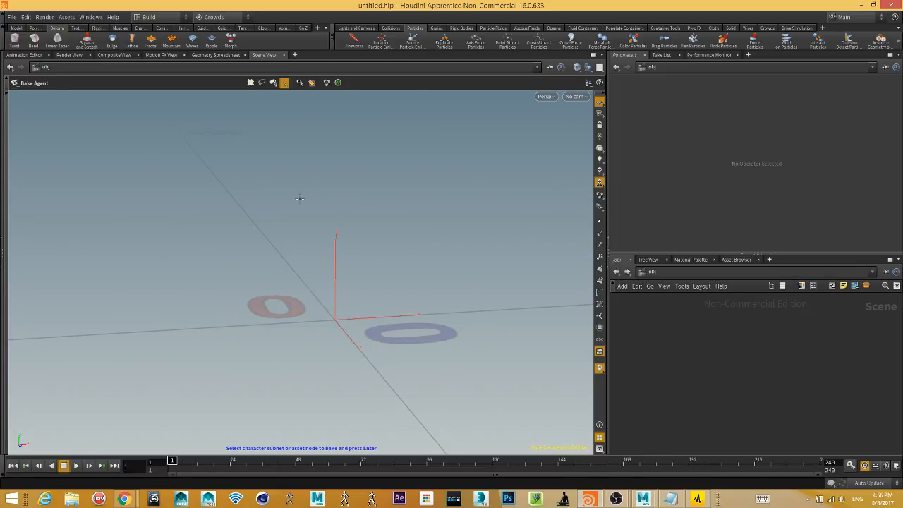
# Show the Model shelf tools and create a box at the origin of the scene.
pyautogui.click(33, 28)
pyautogui.click(16, 27)
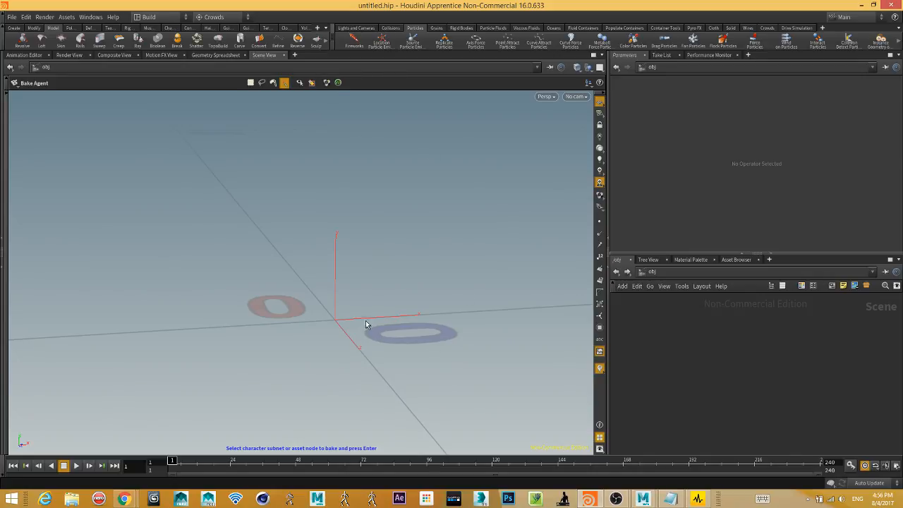
pyautogui.press('Tab')
pyautogui.write('box')
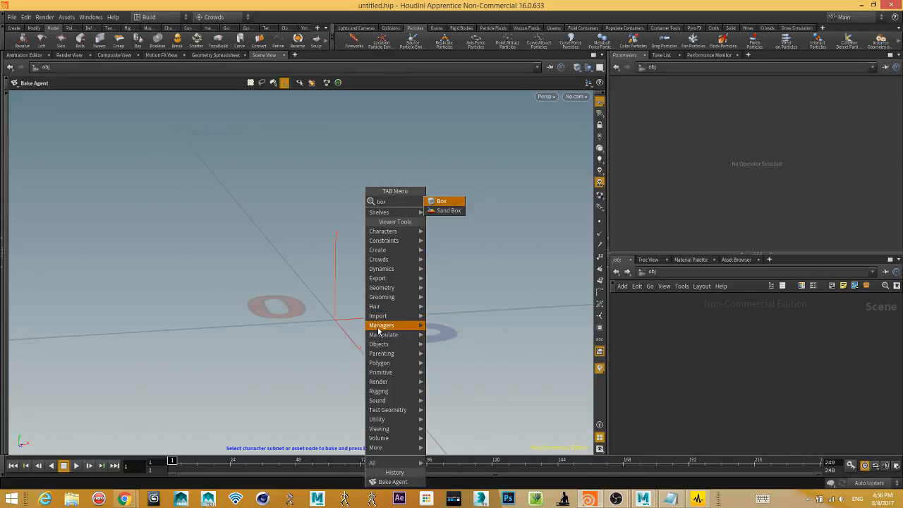
pyautogui.press('Return')
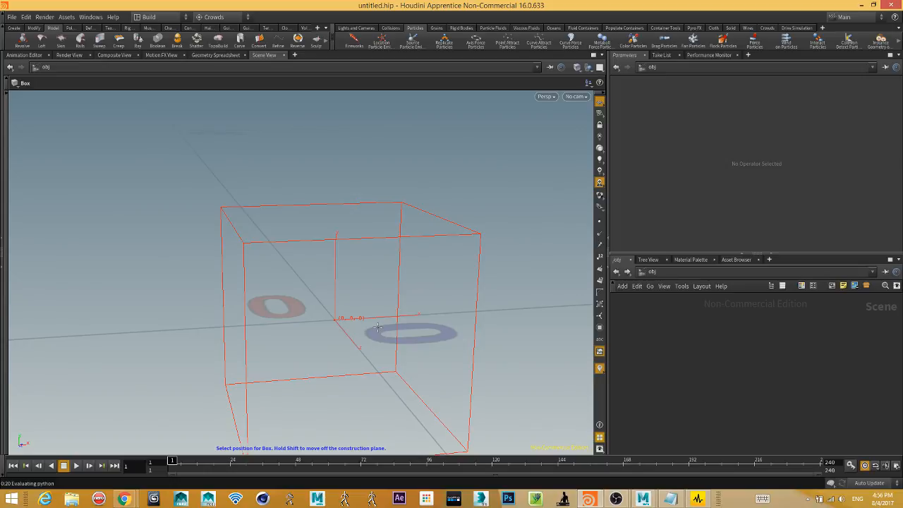
pyautogui.click(378, 326)
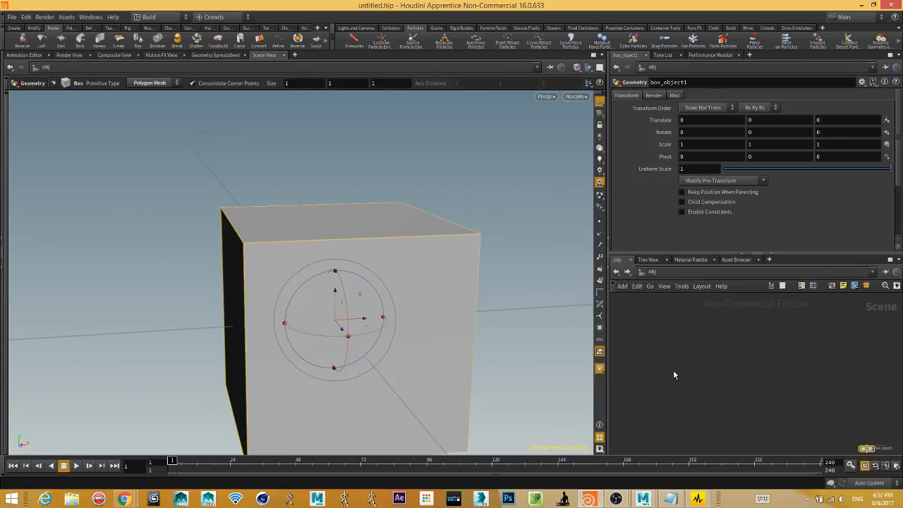
# Enter the box object's geometry network and examine the box node's options and the scene import and export formats.
pyautogui.press('h')
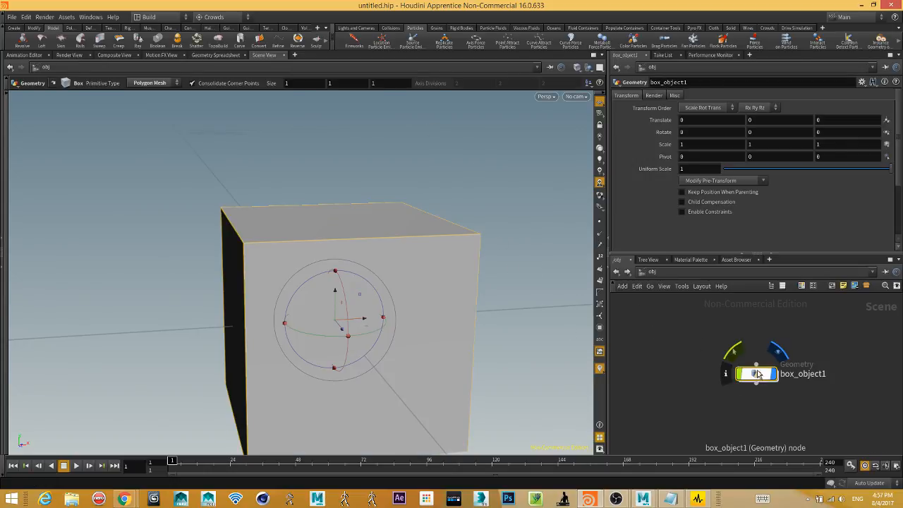
pyautogui.doubleClick(757, 374)
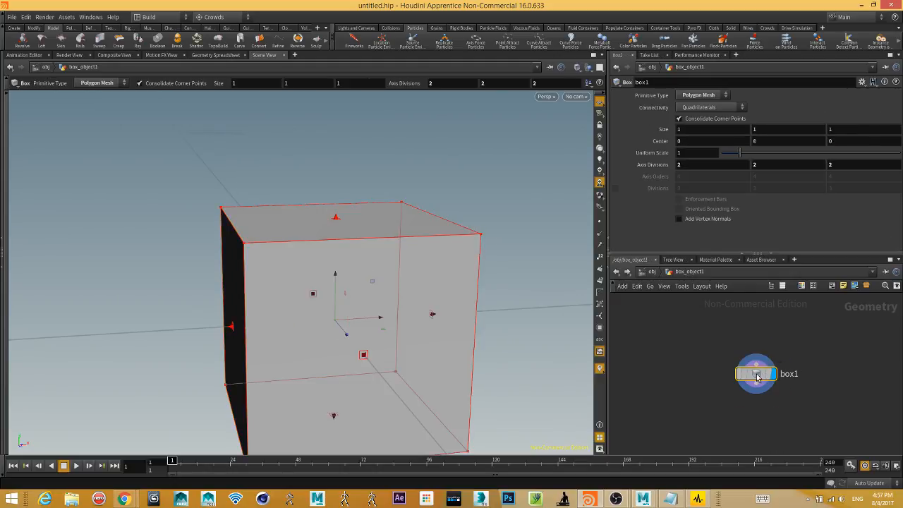
pyautogui.rightClick(757, 376)
pyautogui.moveTo(774, 431)
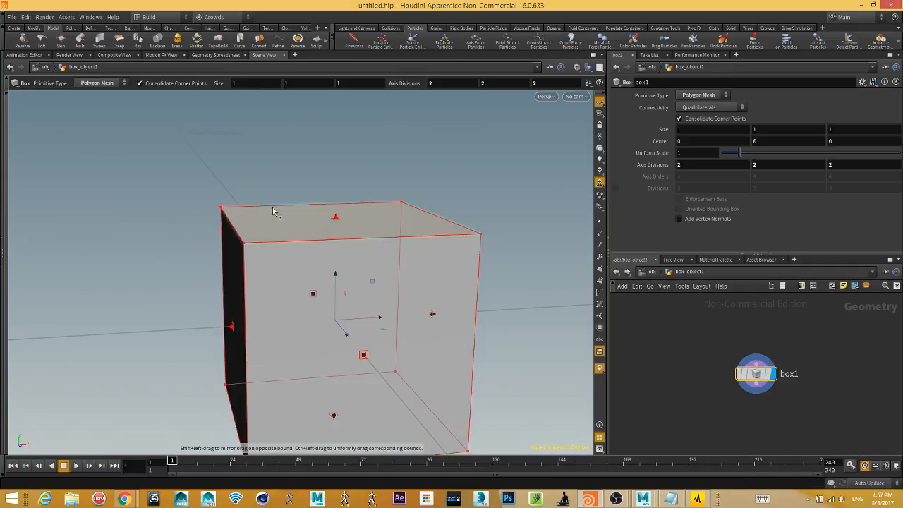
pyautogui.click(12, 17)
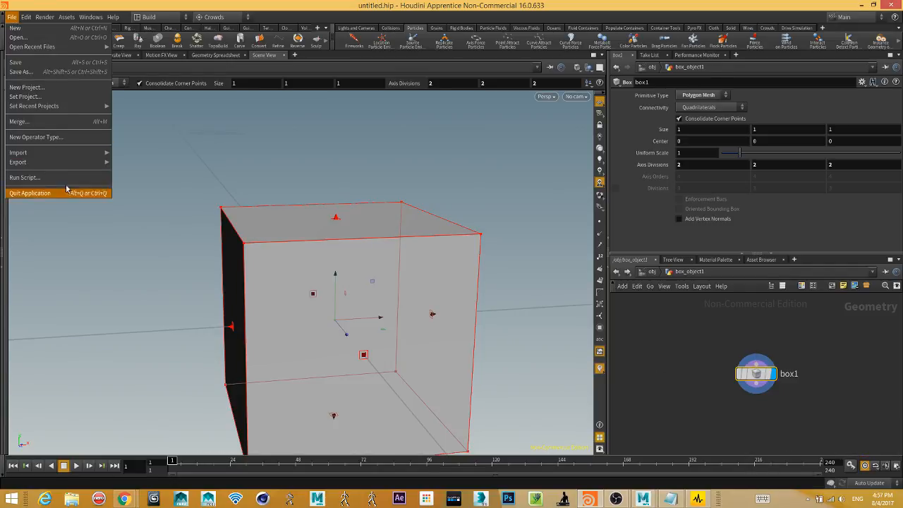
pyautogui.moveTo(82, 162)
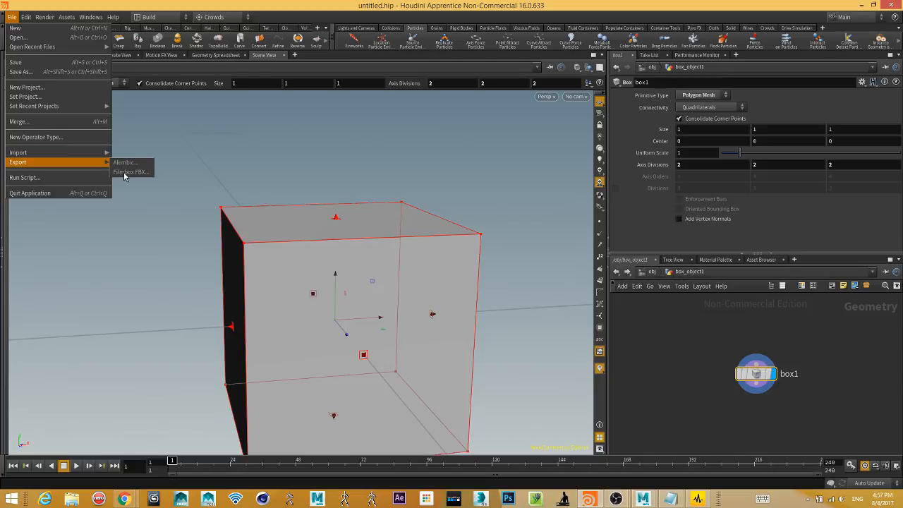
pyautogui.moveTo(28, 152)
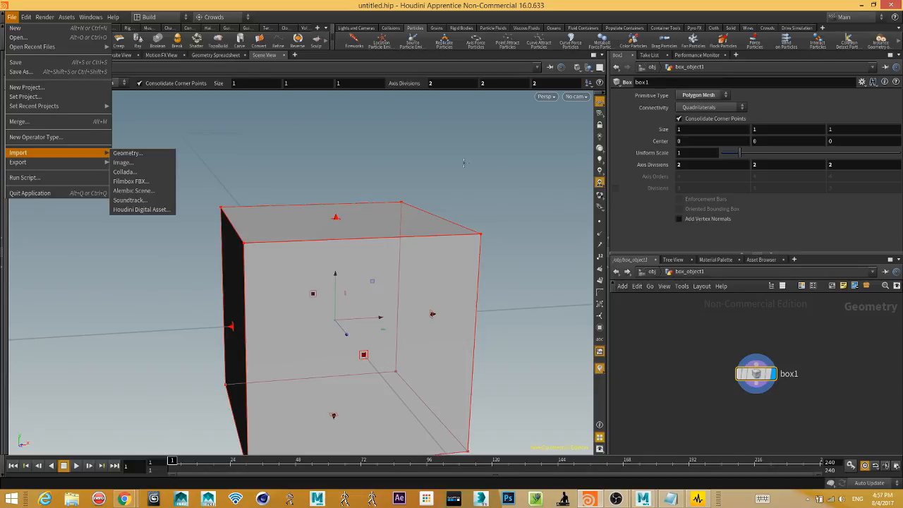
# Examine the box node's Save Geometry dialog and close it without saving a file.
pyautogui.click(757, 375)
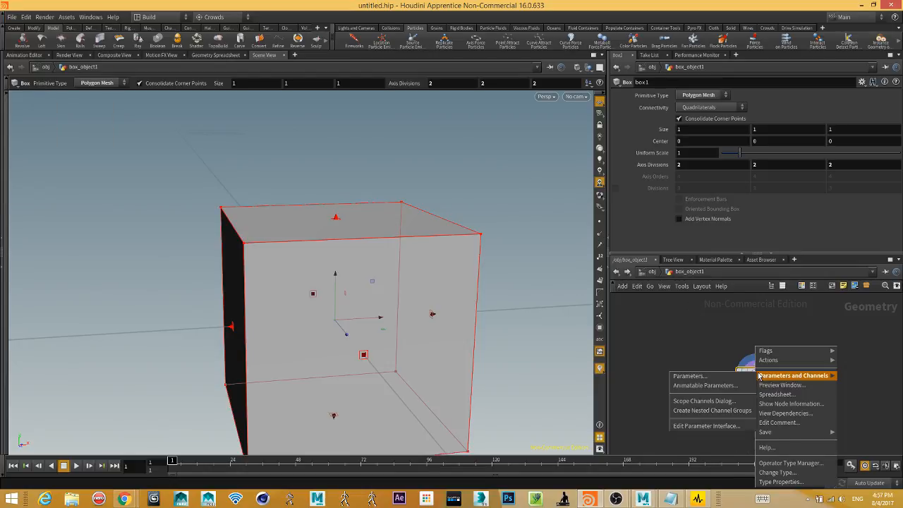
pyautogui.rightClick(758, 374)
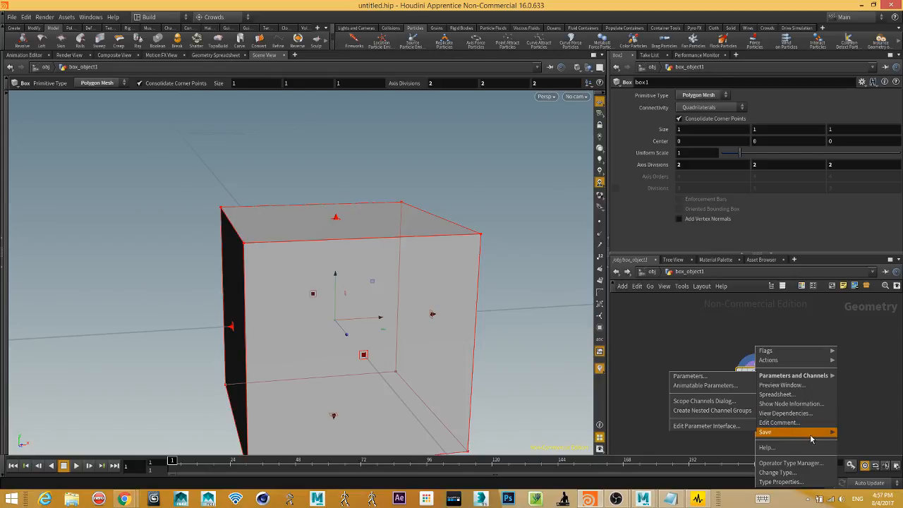
pyautogui.moveTo(811, 439)
pyautogui.click(851, 439)
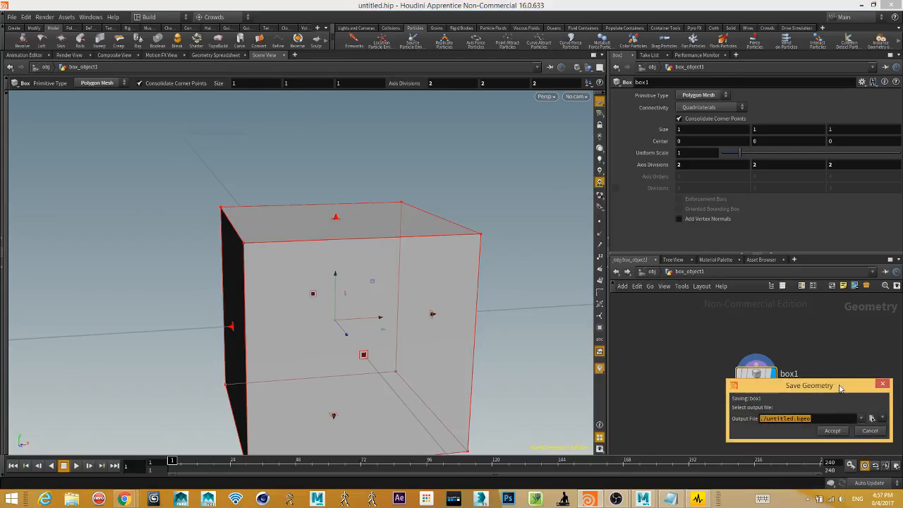
pyautogui.moveTo(840, 387); pyautogui.dragTo(797, 307)
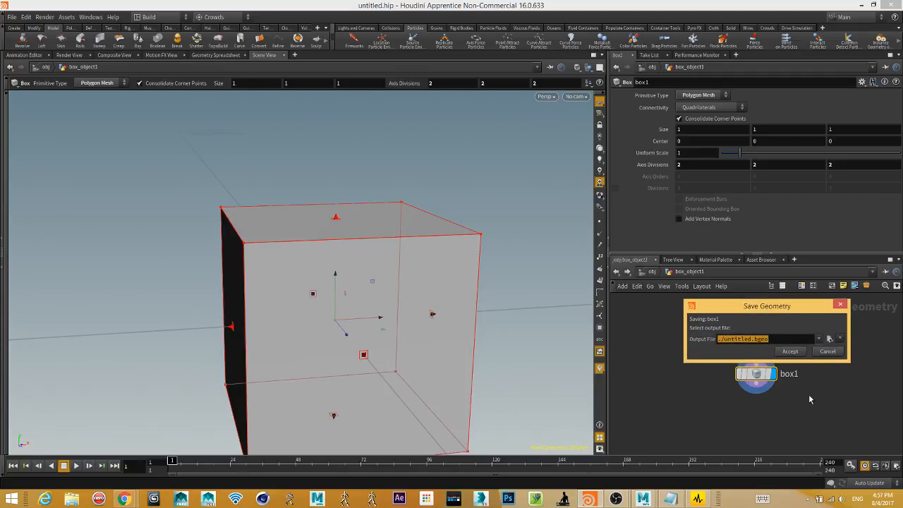
pyautogui.click(827, 352)
# Delete the box node inside the box object's geometry network.
pyautogui.moveTo(804, 408); pyautogui.dragTo(829, 432)
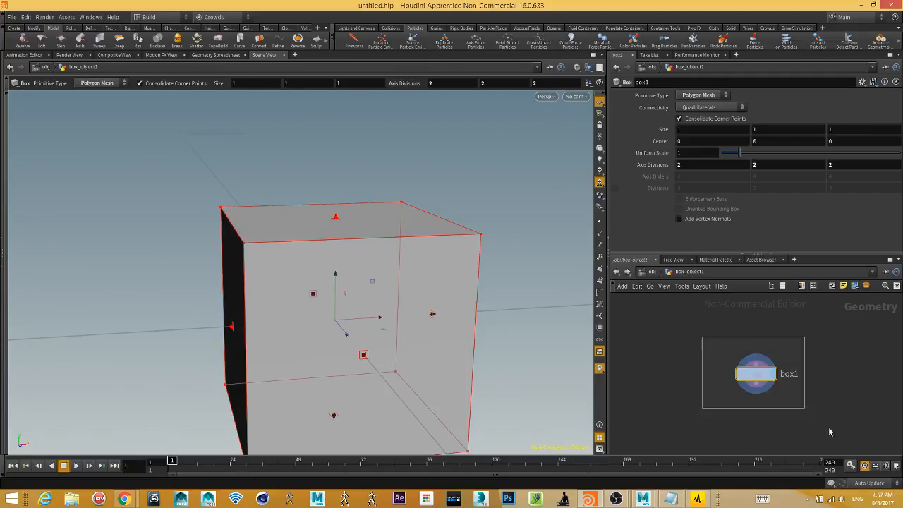
pyautogui.press('Delete')
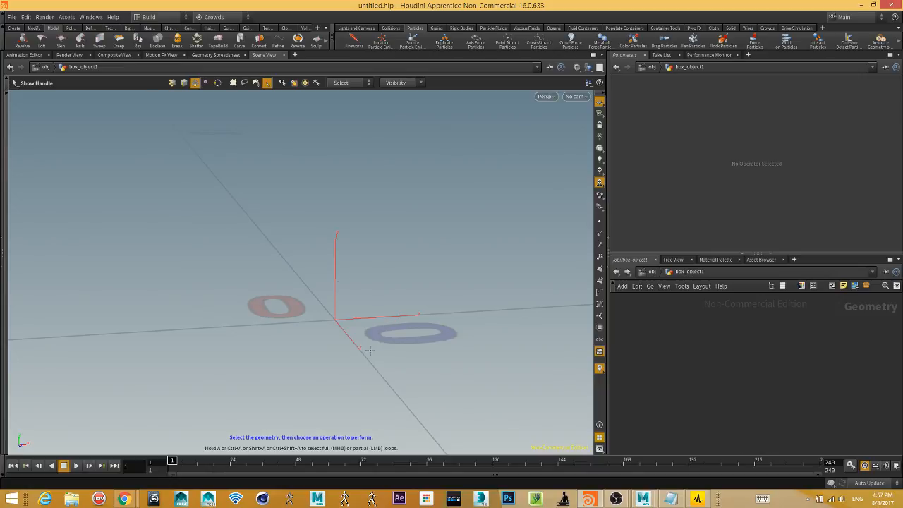
pyautogui.press('Escape')
pyautogui.moveTo(366, 346); pyautogui.dragTo(306, 331)
pyautogui.press('Escape')
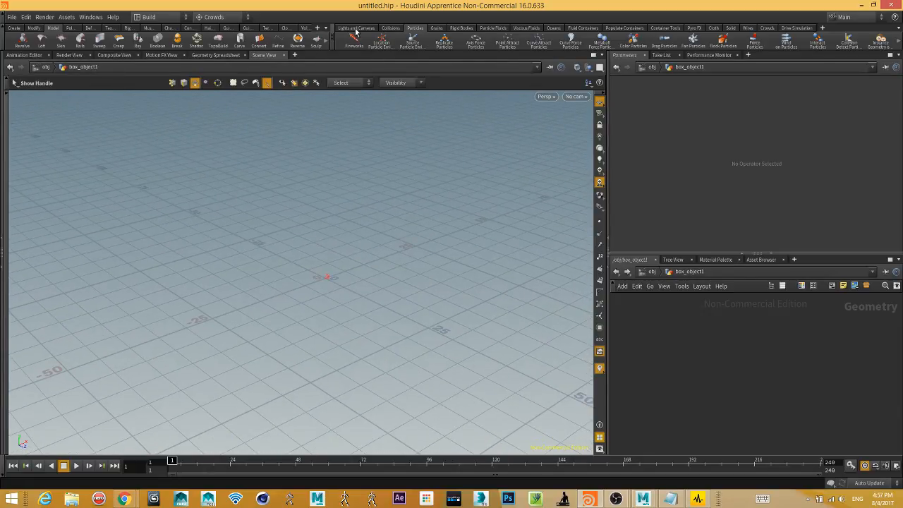
# Widen the modeling shelf set against the lights and simulation shelf set so all its tabs fit.
pyautogui.moveTo(330, 36); pyautogui.dragTo(515, 29)
pyautogui.press('Escape')
pyautogui.moveTo(338, 292); pyautogui.dragTo(345, 272)
pyautogui.press('Return')
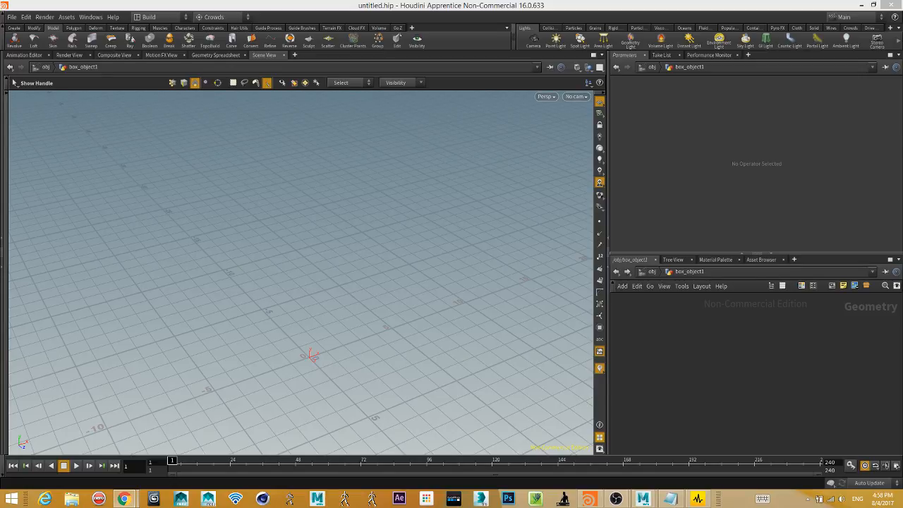
pyautogui.press('Escape')
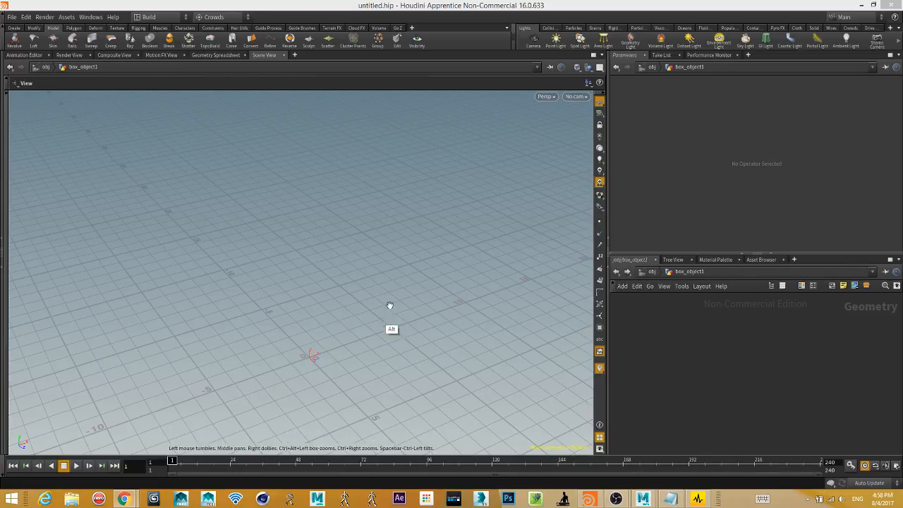
pyautogui.moveTo(389, 306)
pyautogui.mouseDown()
pyautogui.moveTo(395, 359)
pyautogui.moveTo(425, 364)
pyautogui.moveTo(246, 363)
pyautogui.moveTo(397, 383)
pyautogui.moveTo(343, 316)
pyautogui.moveTo(371, 328)
pyautogui.moveTo(363, 331)
pyautogui.mouseUp()
pyautogui.press('Return')
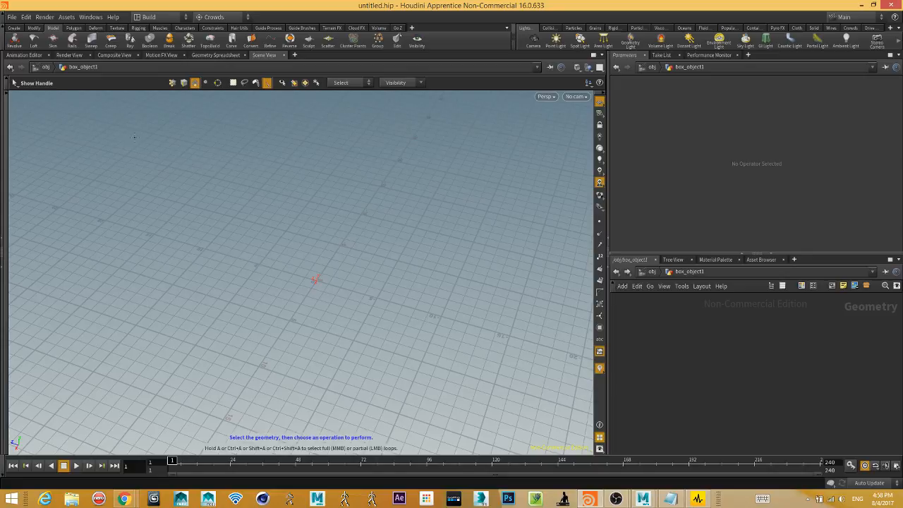
# Create a polygon tube at the origin of the scene using the Create shelf's Tube tool.
pyautogui.click(14, 28)
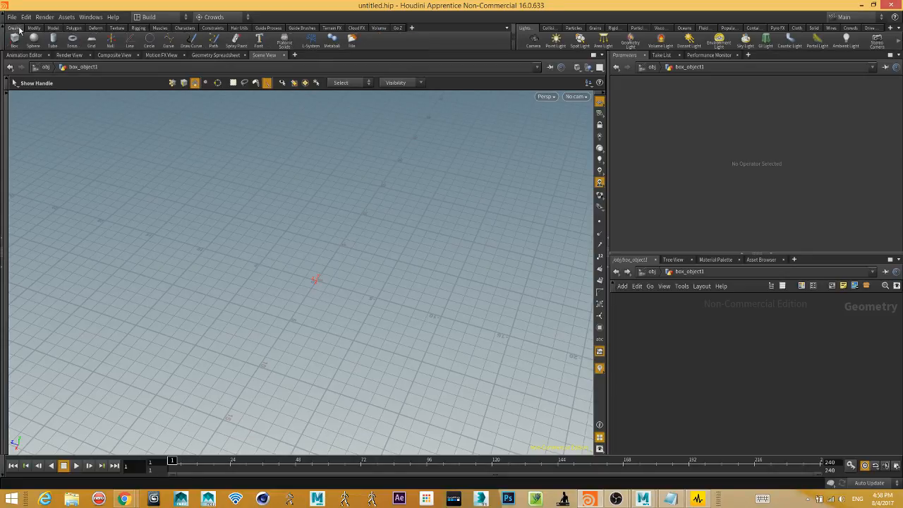
pyautogui.click(54, 42)
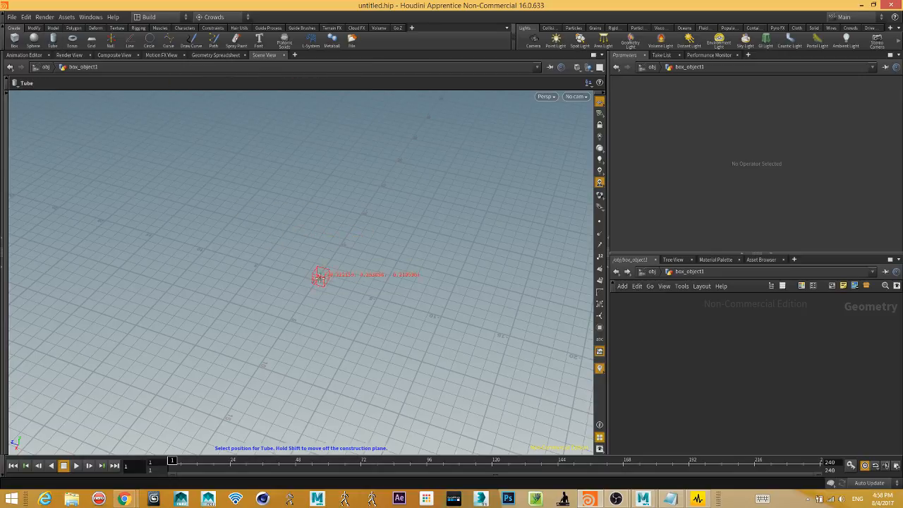
pyautogui.click(316, 275)
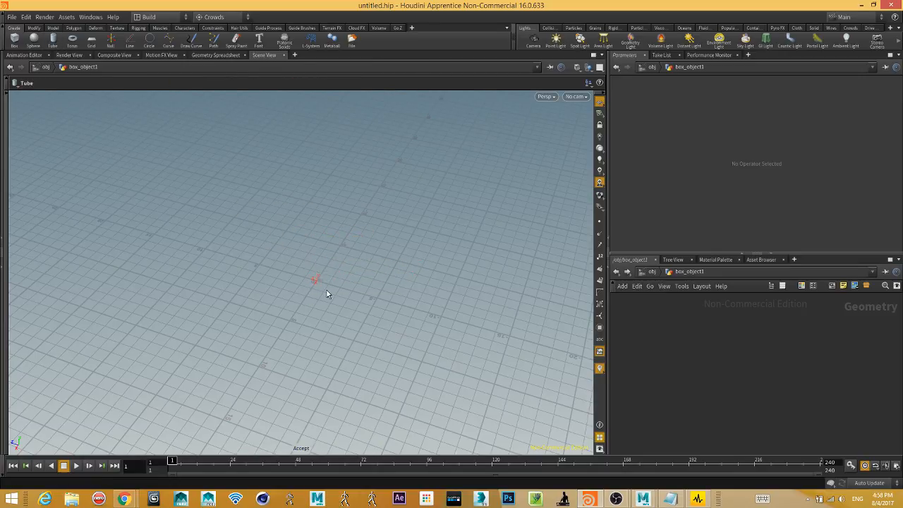
pyautogui.press('Escape')
pyautogui.moveTo(329, 313); pyautogui.dragTo(314, 353)
pyautogui.moveTo(313, 353); pyautogui.dragTo(336, 281, button='middle')
pyautogui.keyDown('alt'); pyautogui.moveTo(335, 281); pyautogui.dragTo(361, 286, button='right'); pyautogui.keyUp('alt')
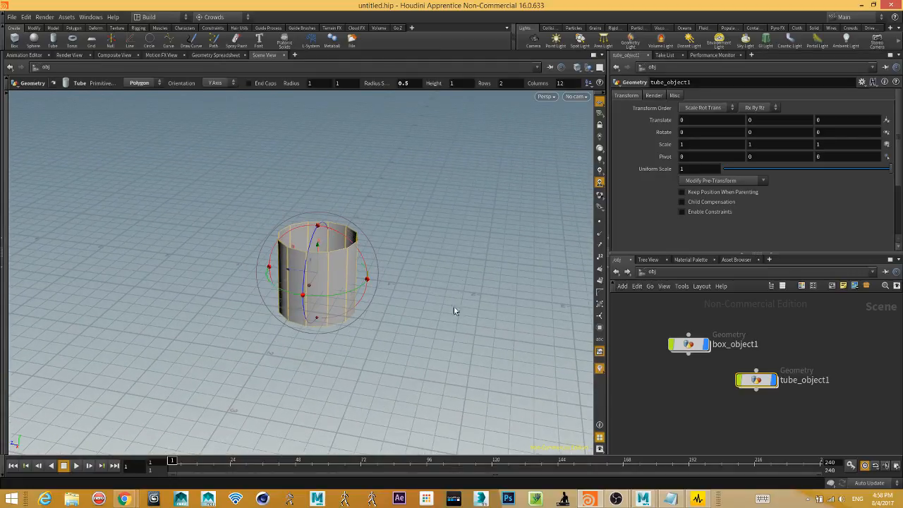
# Delete the leftover box_object1 node from the scene network, keeping the tube object.
pyautogui.click(744, 411)
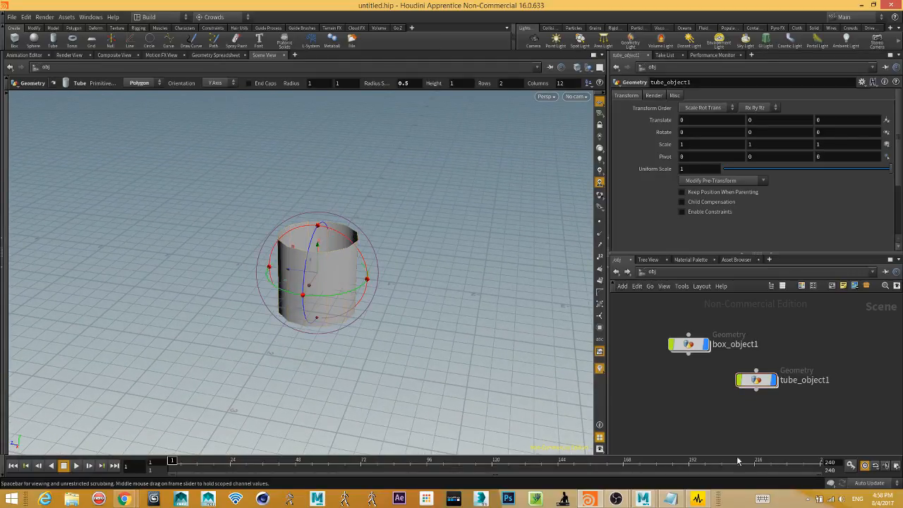
pyautogui.click(682, 342)
pyautogui.press('Delete')
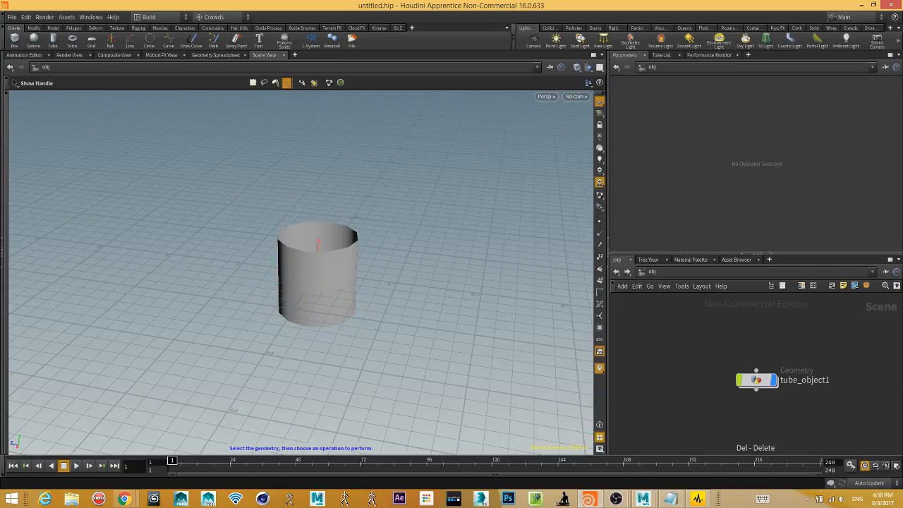